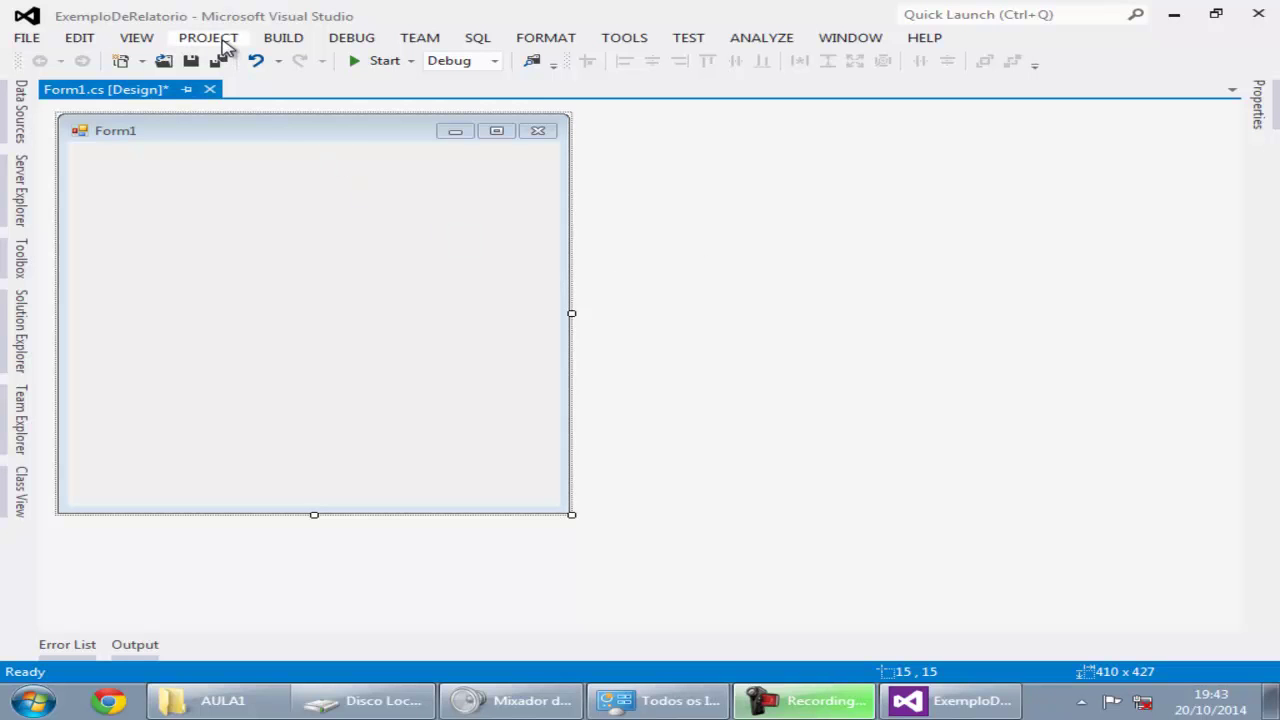
Start adding a new project item and choose the Crystal Reports template from the Reporting category.
{"action": "left_click", "coordinate": [224, 40]}
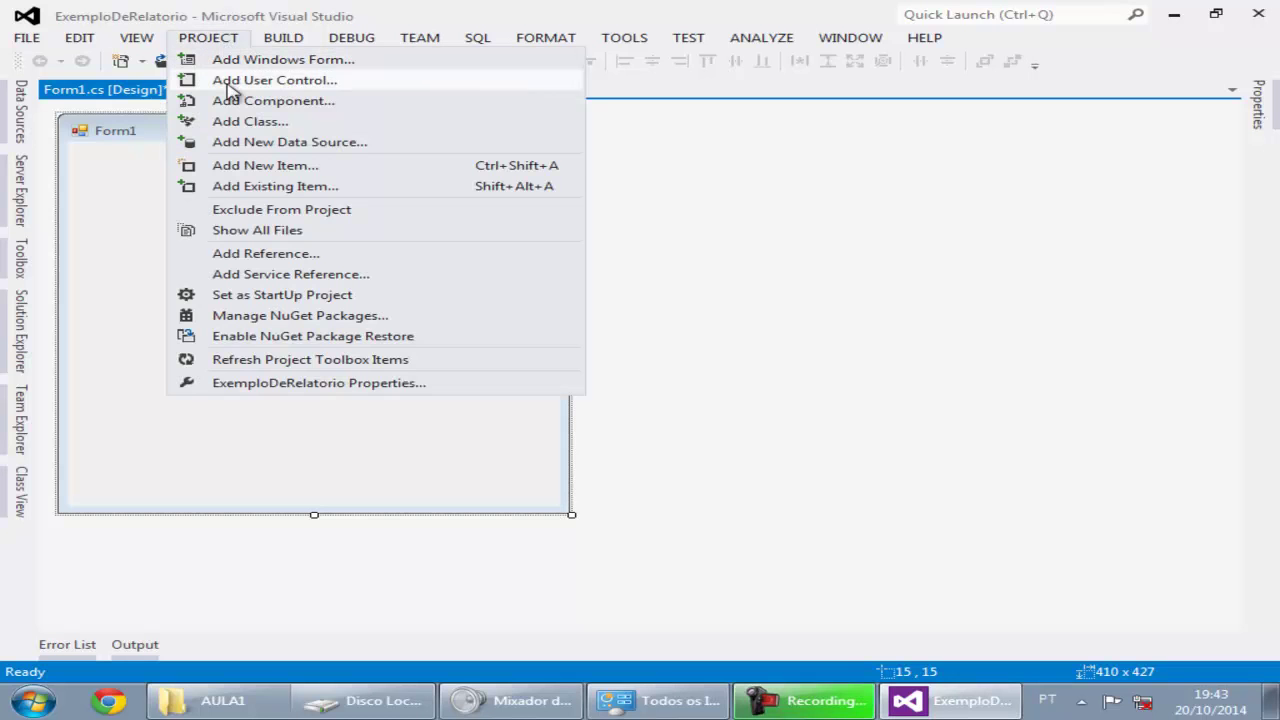
{"action": "left_click", "coordinate": [236, 165]}
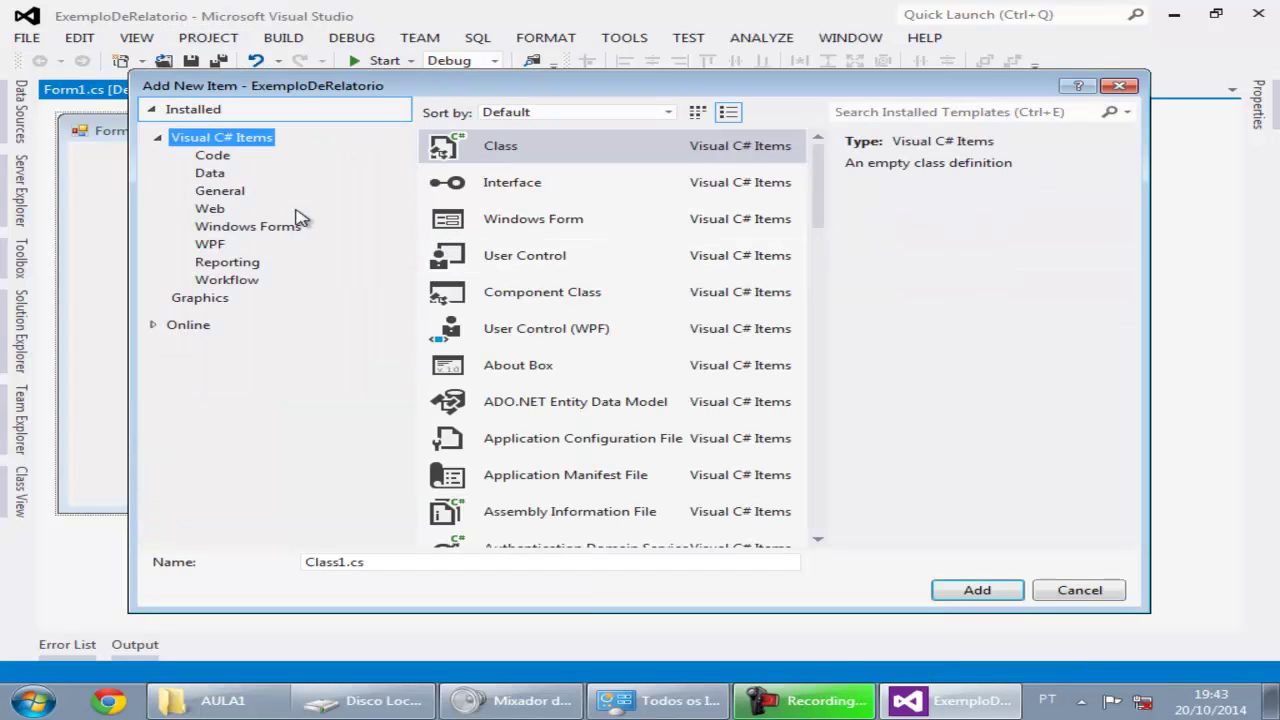
{"action": "left_click", "coordinate": [222, 266]}
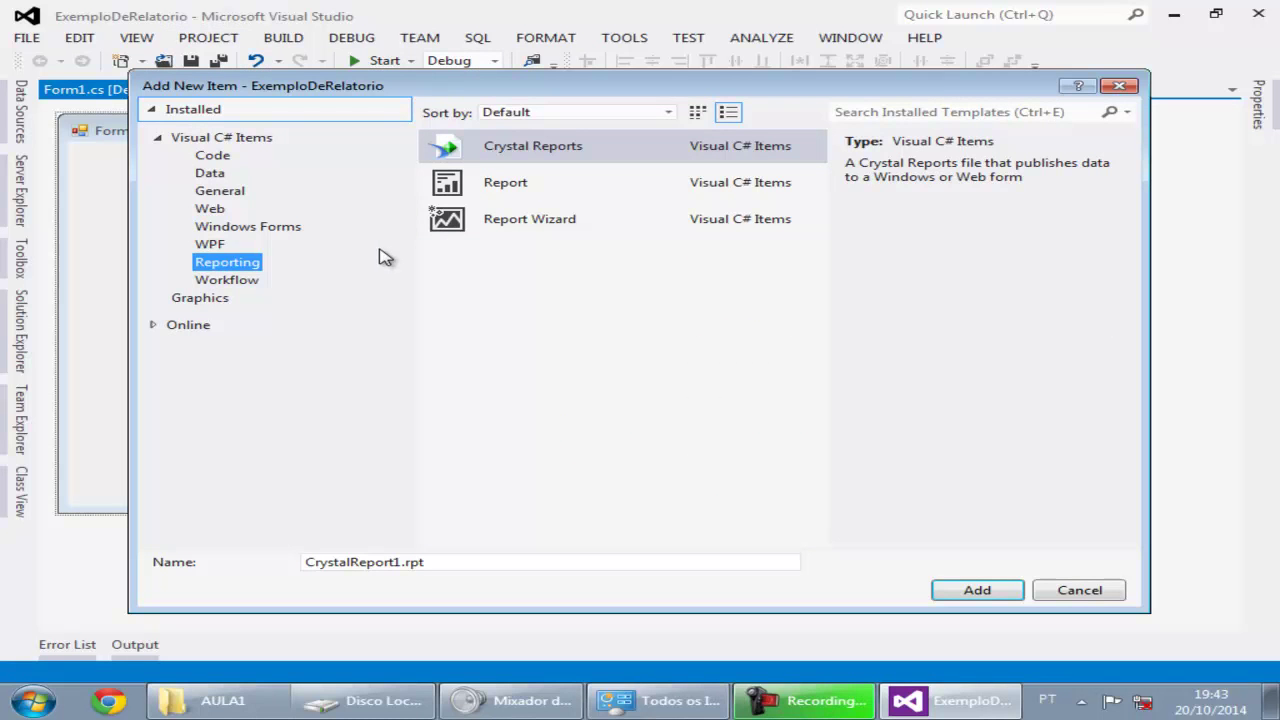
Name the new Crystal Reports file RptCContabil.rpt and add it to the project.
{"action": "left_click", "coordinate": [396, 562]}
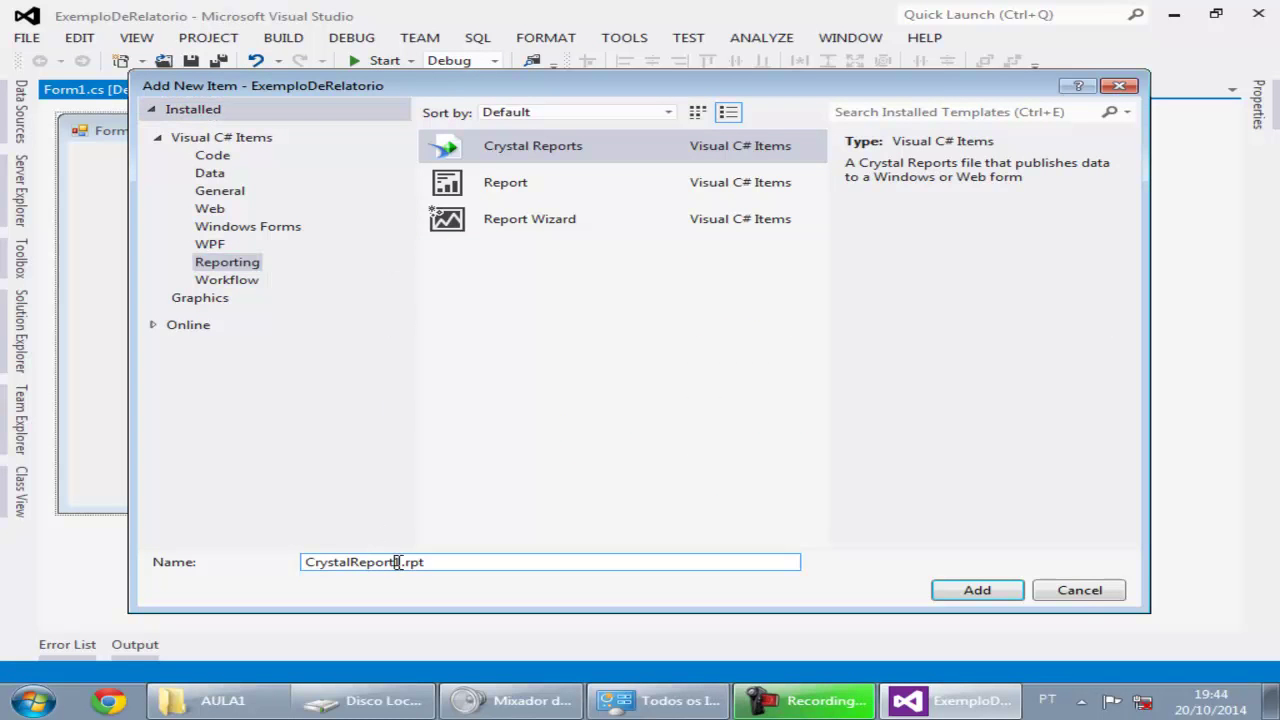
{"action": "left_click_drag", "start_coordinate": [396, 562], "coordinate": [306, 562]}
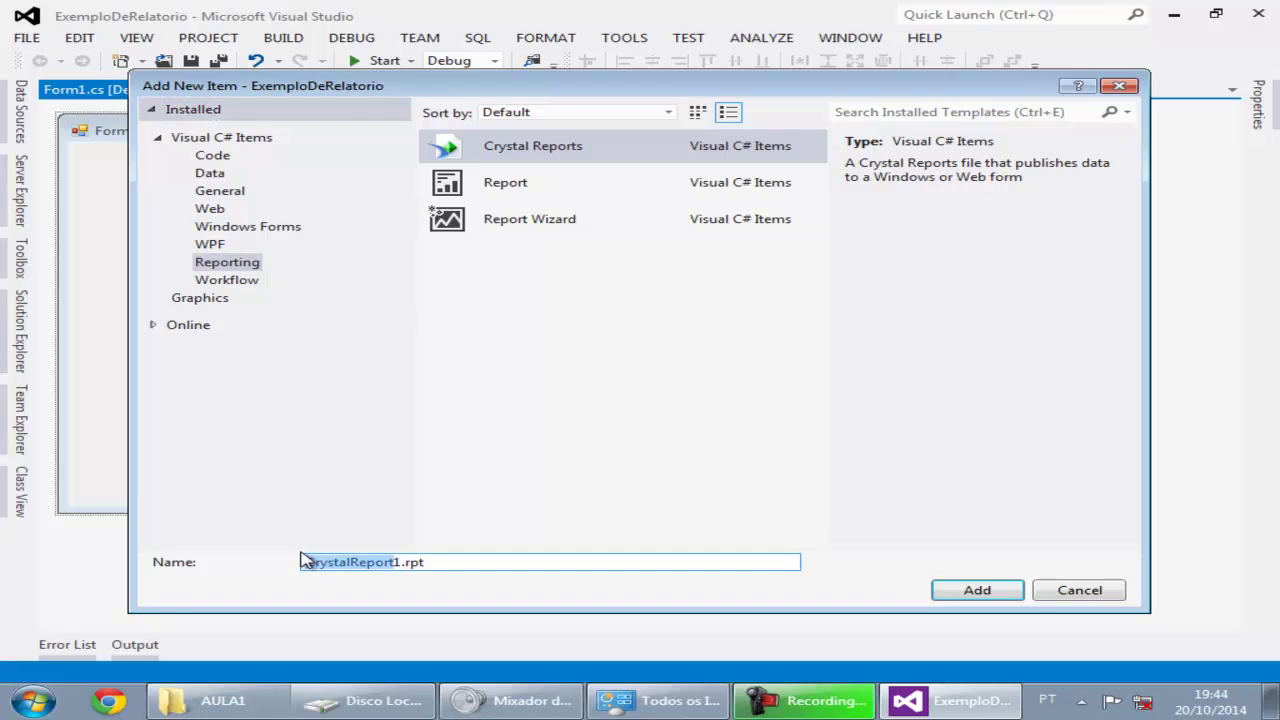
{"action": "key", "text": "BackSpace"}
{"action": "type", "text": "ROCC"}
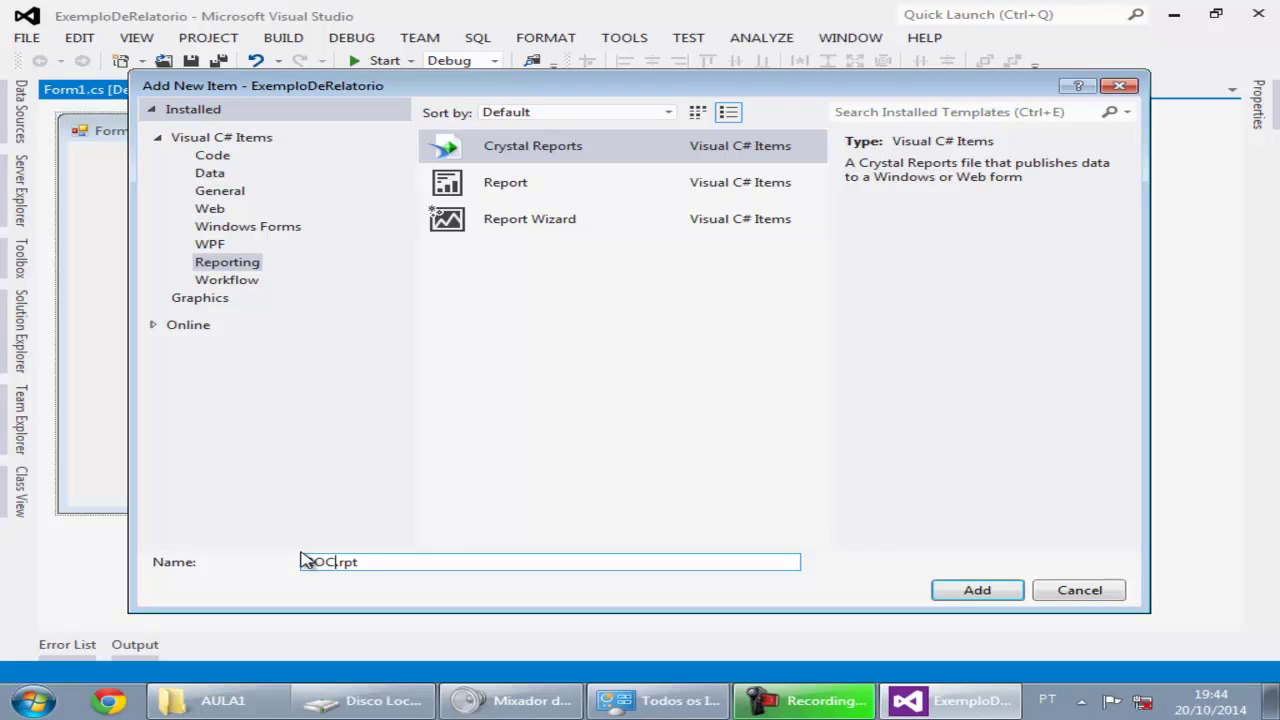
{"action": "key", "text": "BackSpace"}
{"action": "key", "text": "BackSpace"}
{"action": "key", "text": "BackSpace"}
{"action": "key", "text": "BackSpace"}
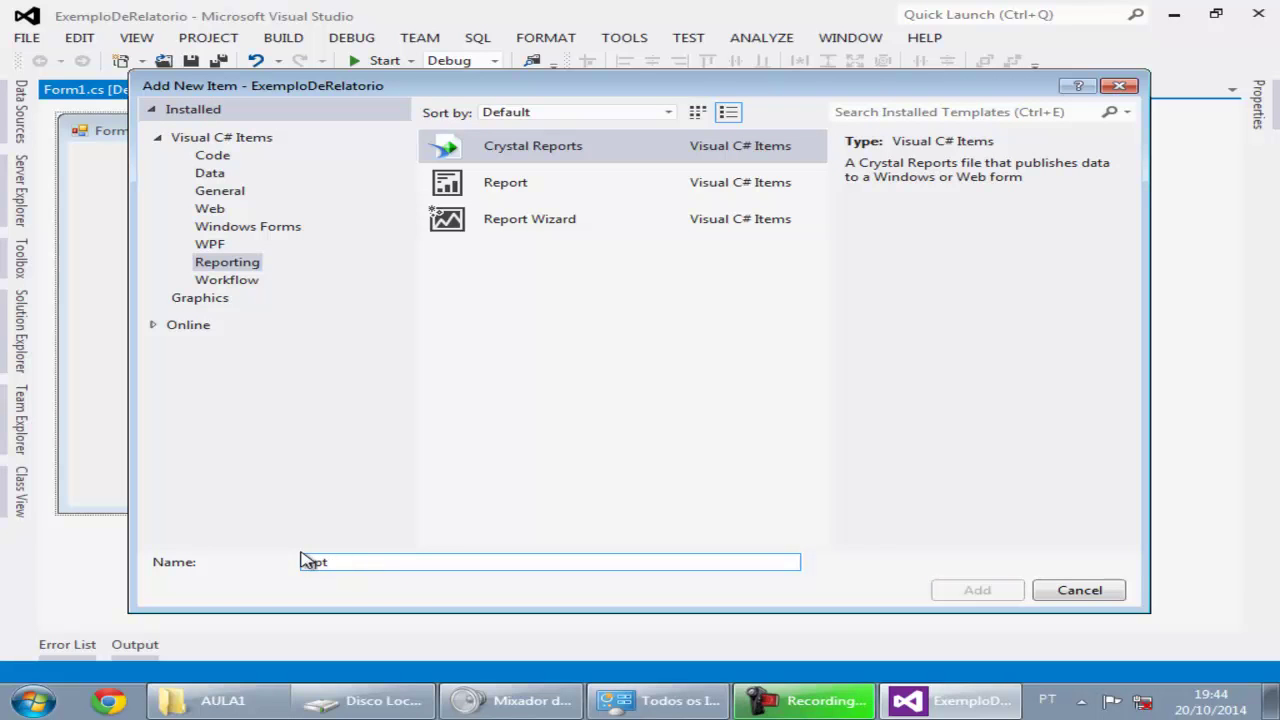
{"action": "type", "text": "RptCCont"}
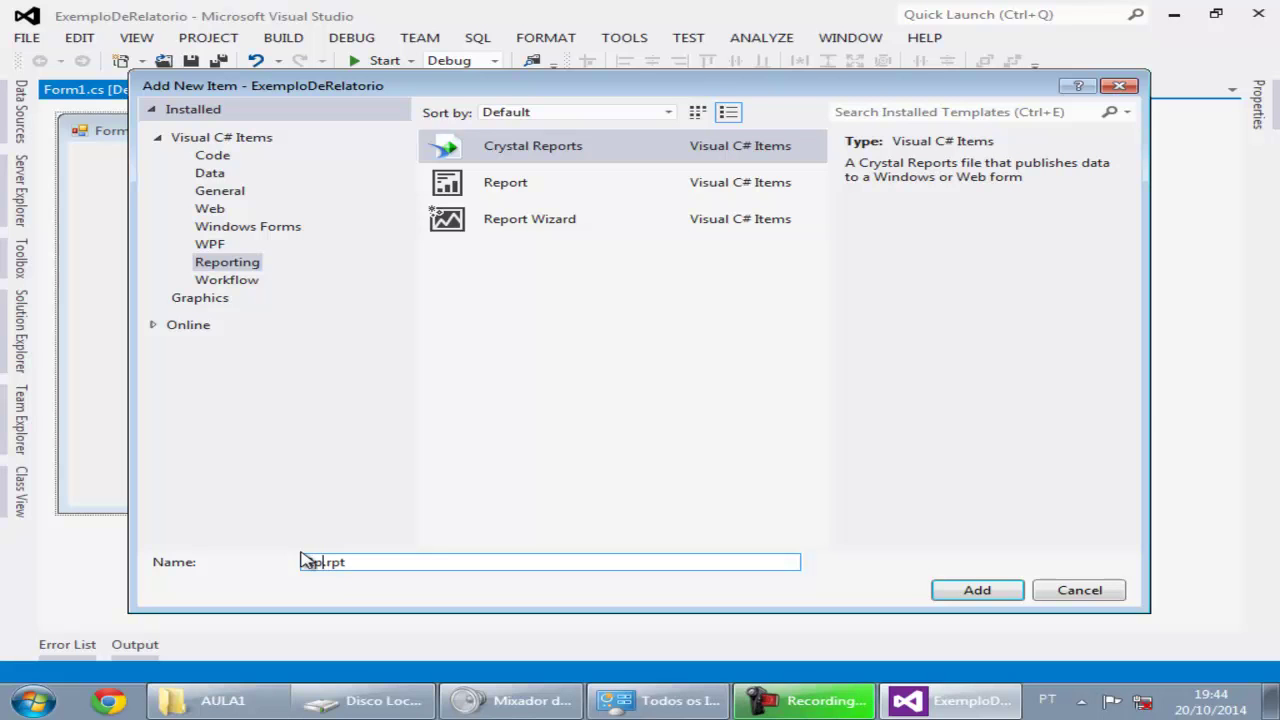
{"action": "type", "text": "abil"}
{"action": "left_click", "coordinate": [977, 590]}
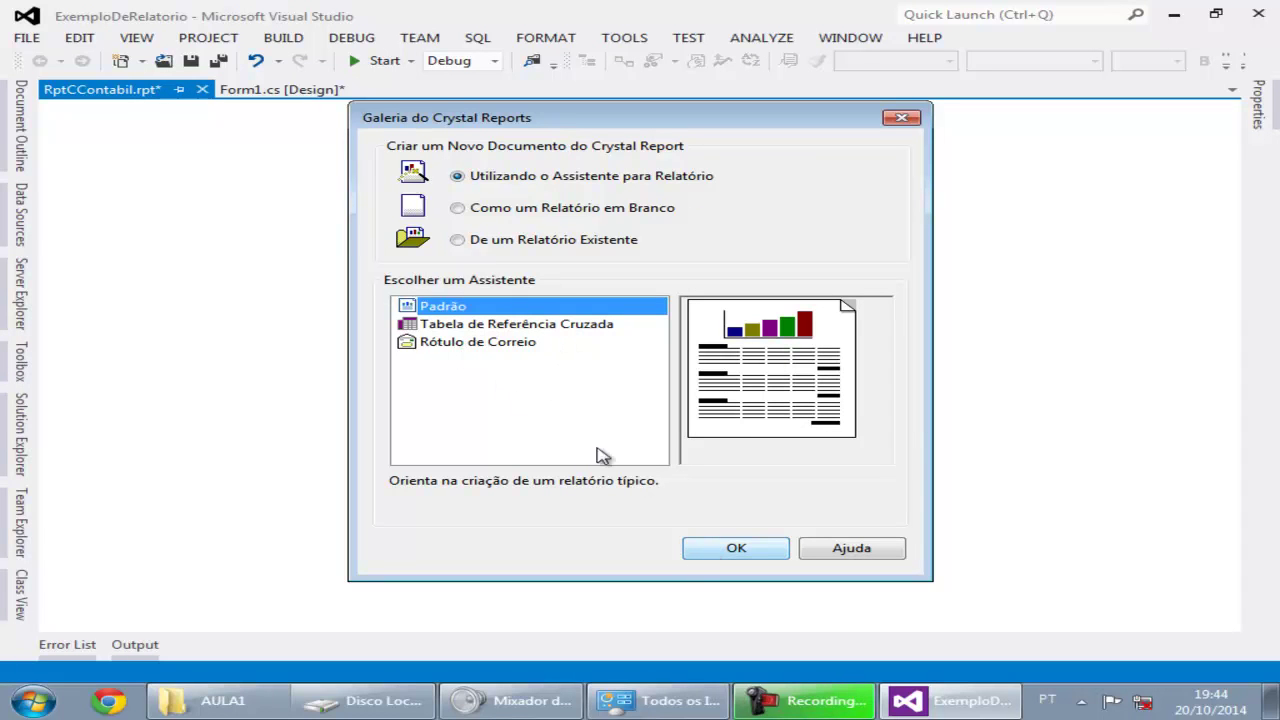
Preview the other report assistants and create the report with the Padrão assistant.
{"action": "left_click", "coordinate": [513, 326]}
{"action": "left_click", "coordinate": [496, 345]}
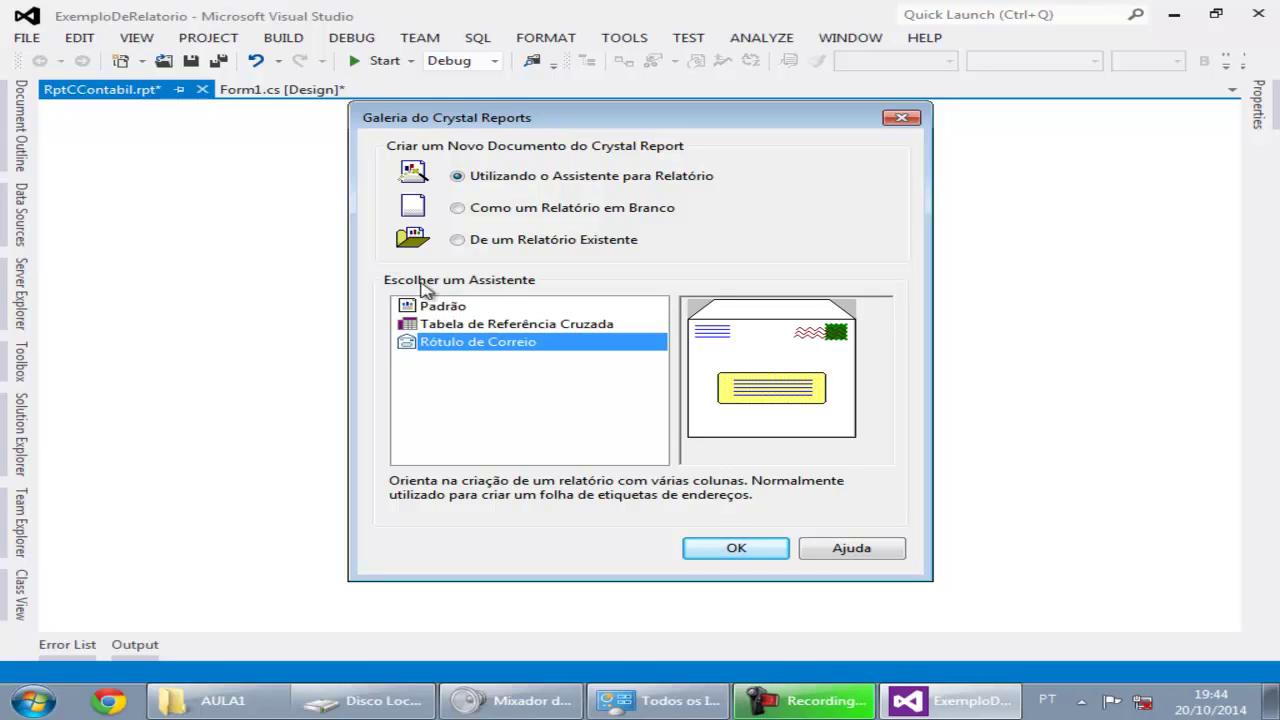
{"action": "left_click", "coordinate": [440, 308]}
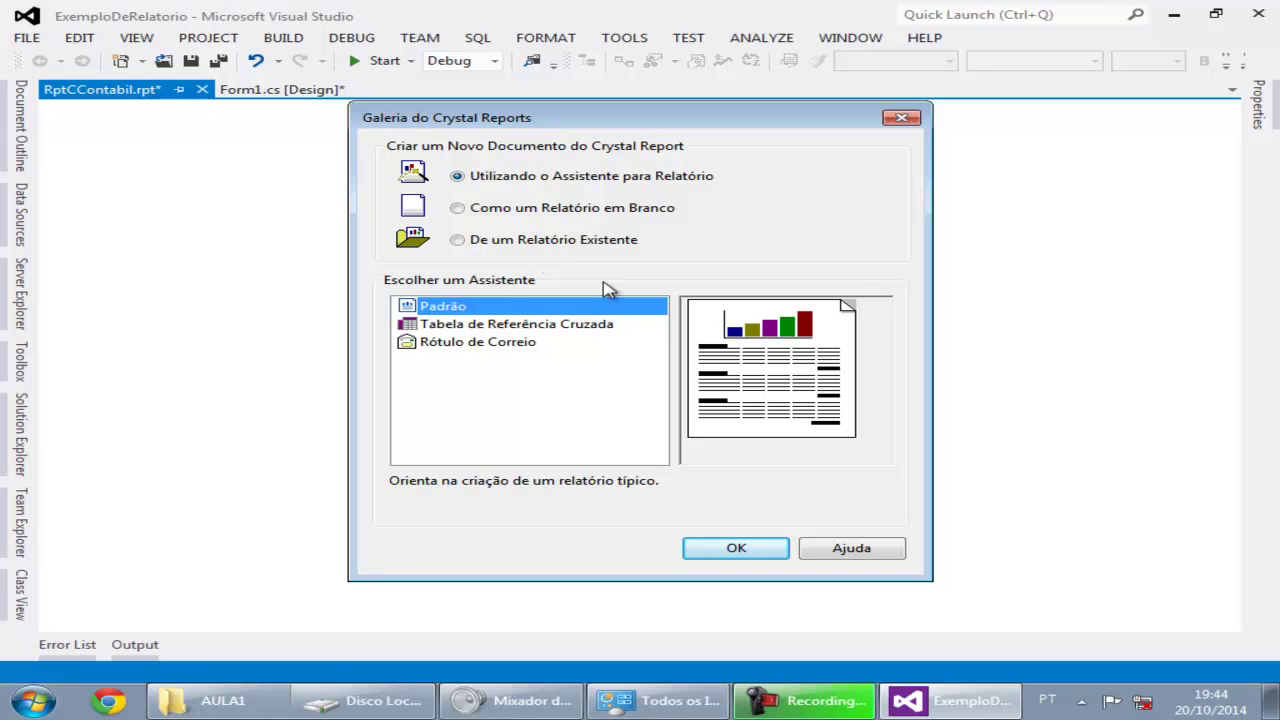
{"action": "left_click", "coordinate": [720, 547]}
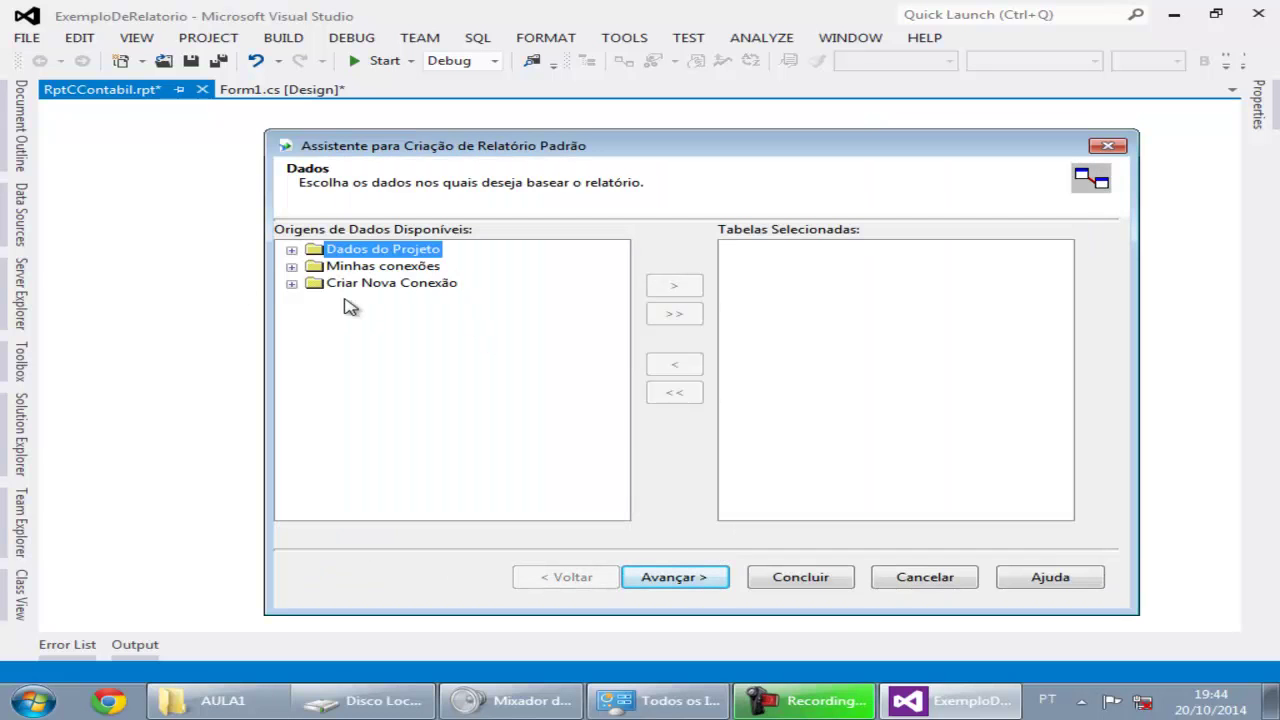
Create a new OLE DB (ADO) connection for the report using the SQL Server Native Client 11.0 provider.
{"action": "left_click", "coordinate": [291, 250]}
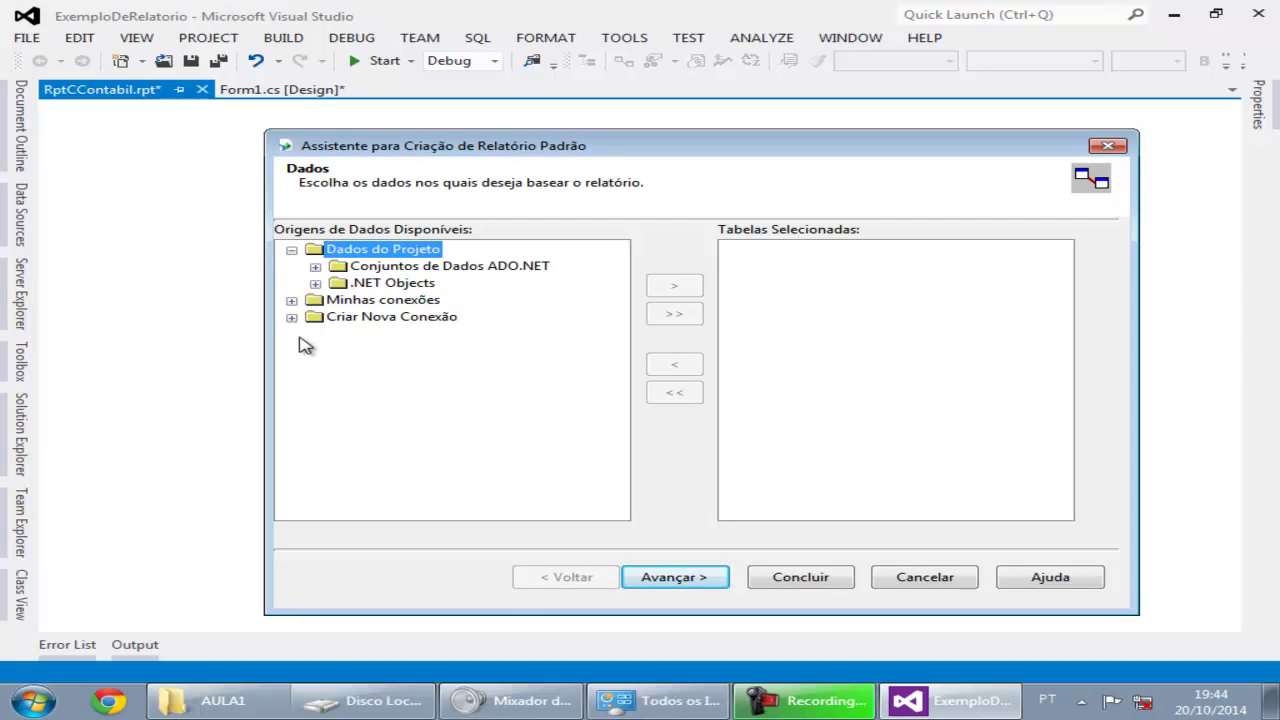
{"action": "left_click", "coordinate": [291, 300]}
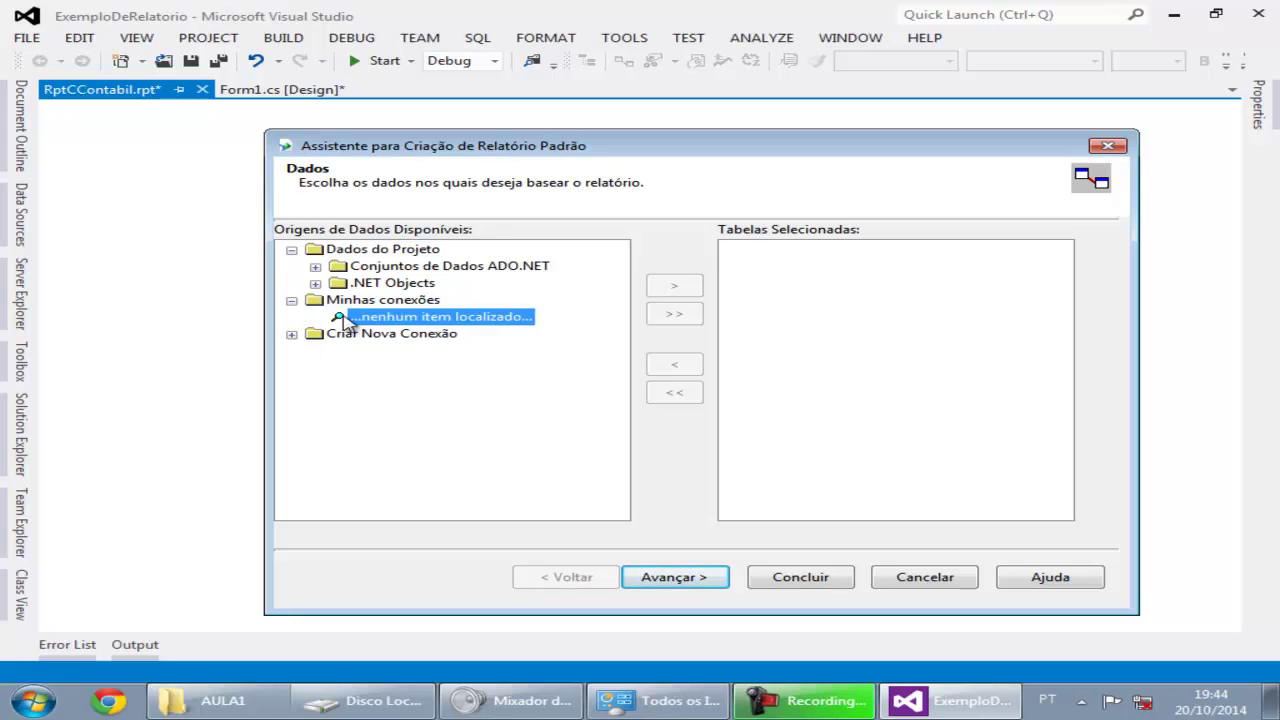
{"action": "left_click", "coordinate": [291, 334]}
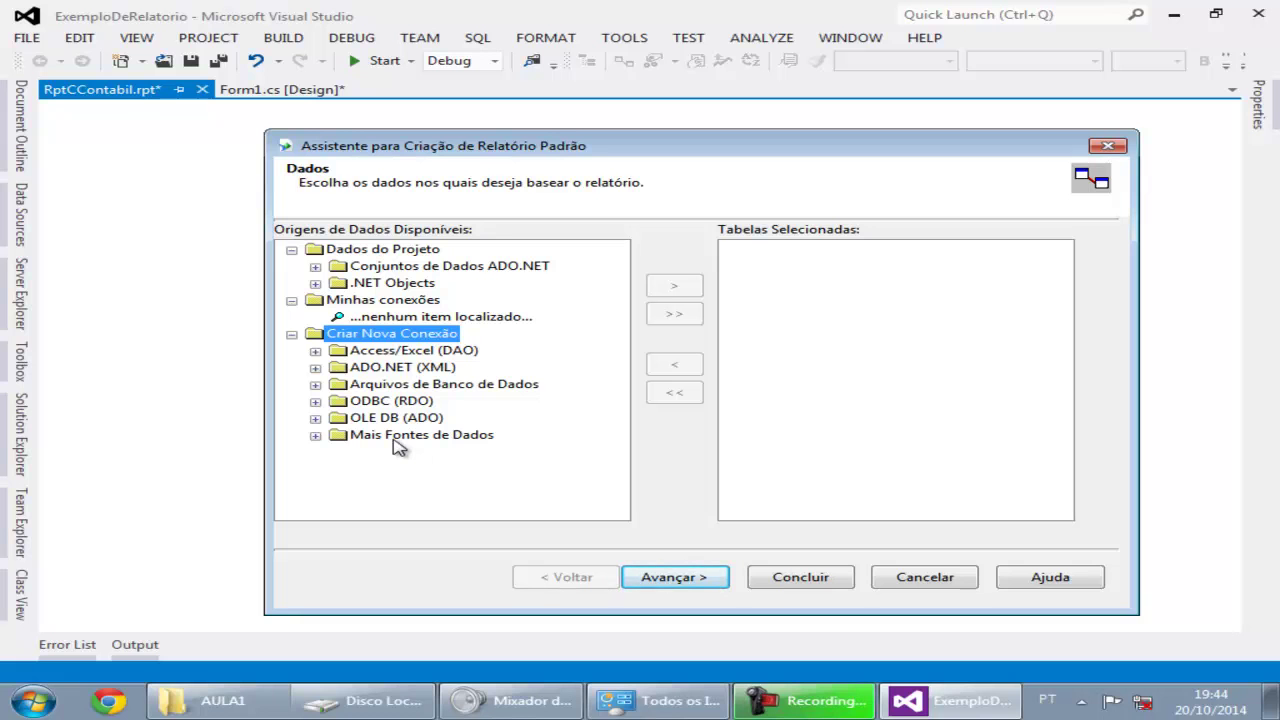
{"action": "left_click", "coordinate": [315, 418]}
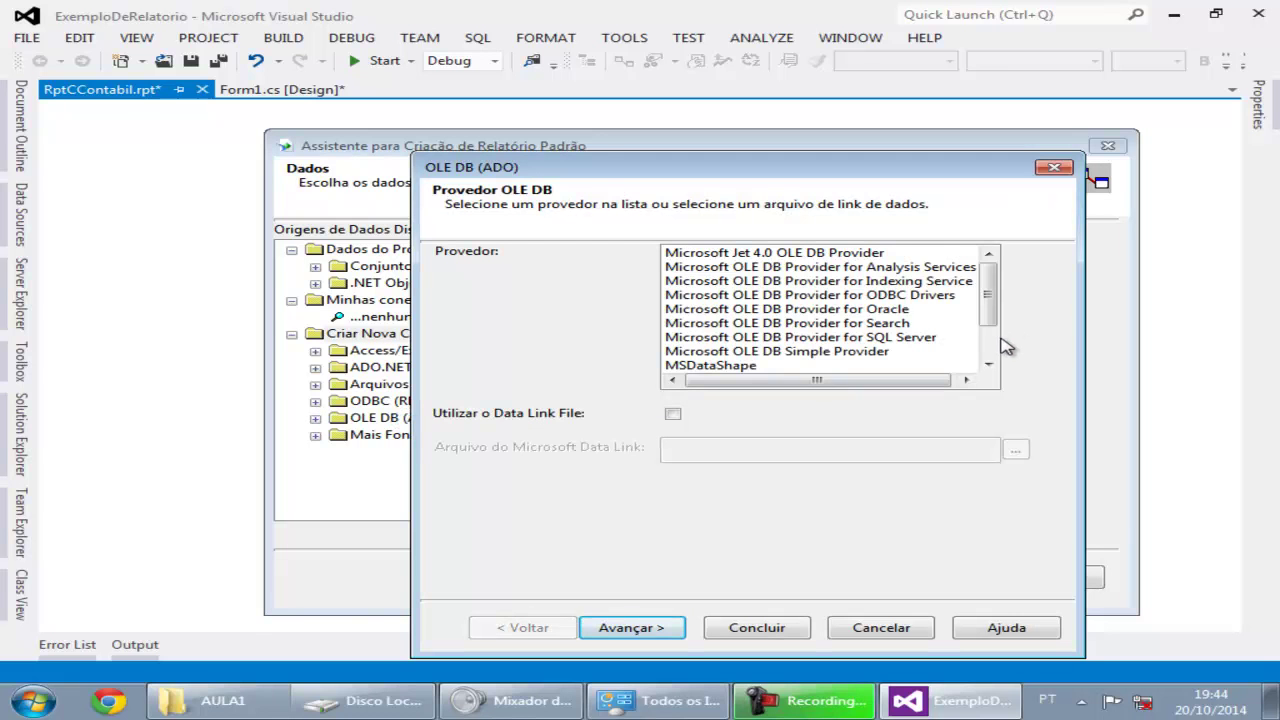
{"action": "scroll", "coordinate": [997, 346], "scroll_direction": "down", "scroll_amount": 2}
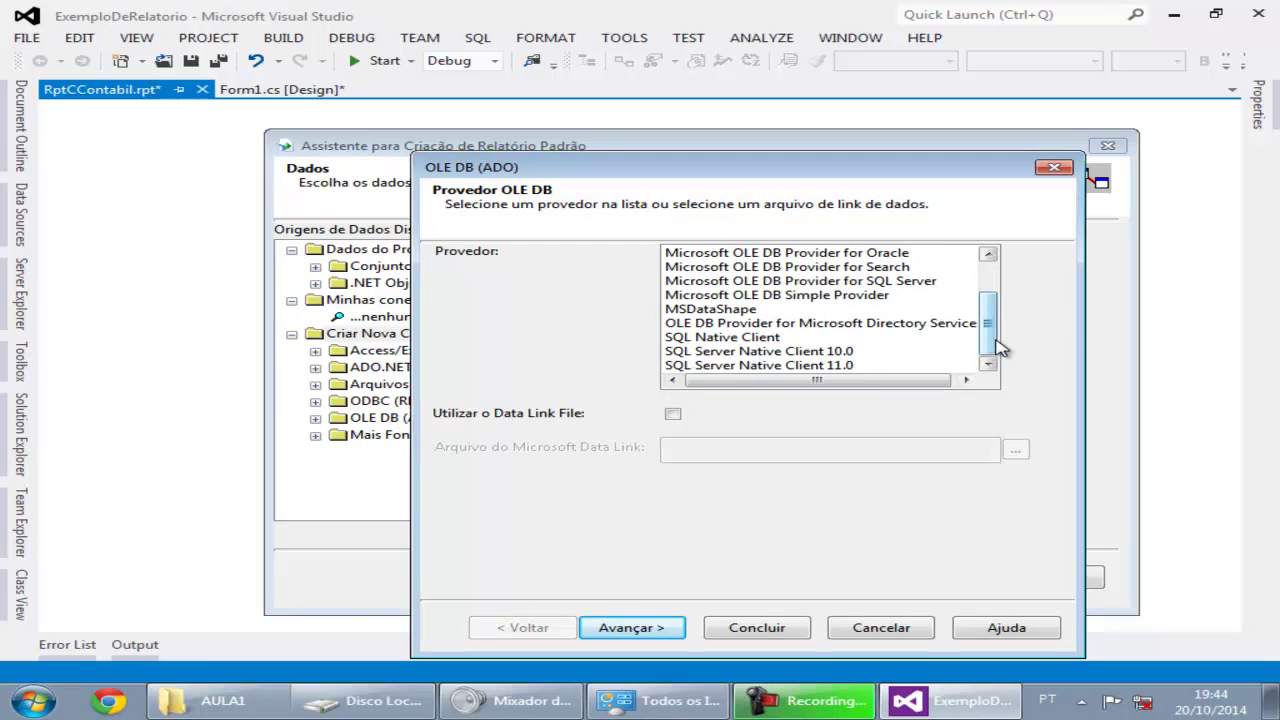
{"action": "left_click", "coordinate": [825, 366]}
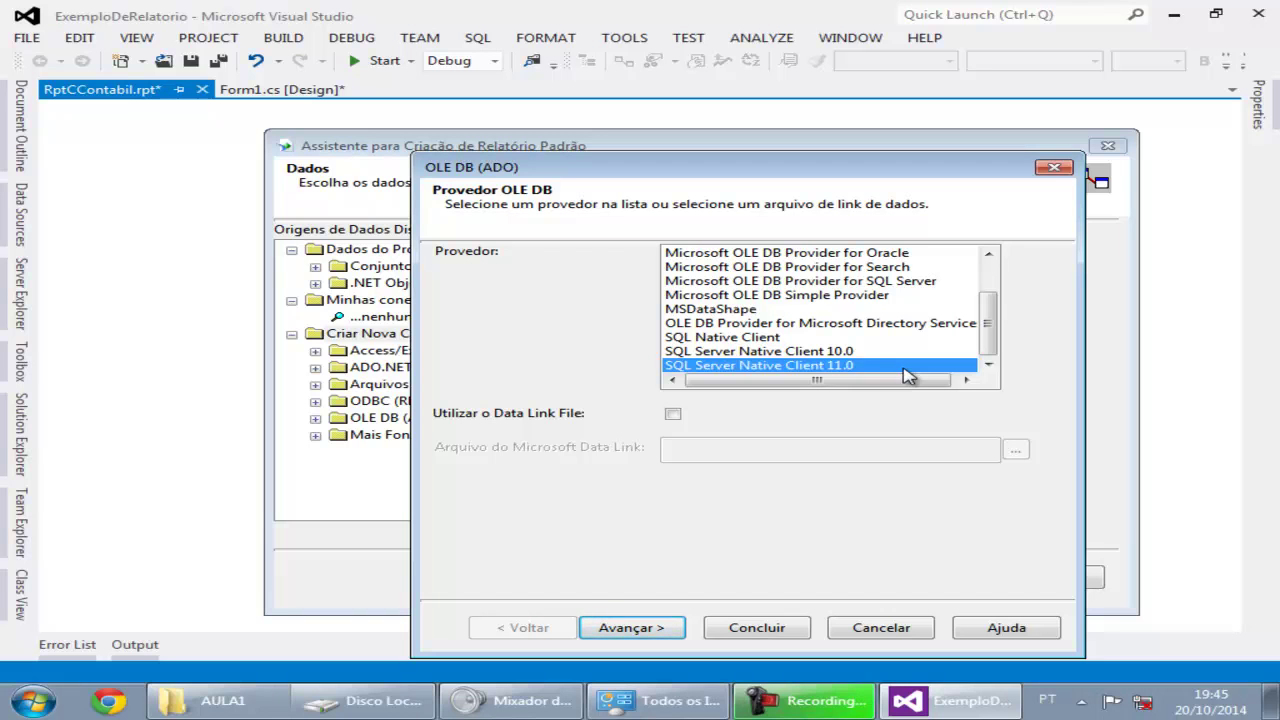
{"action": "left_click", "coordinate": [636, 627]}
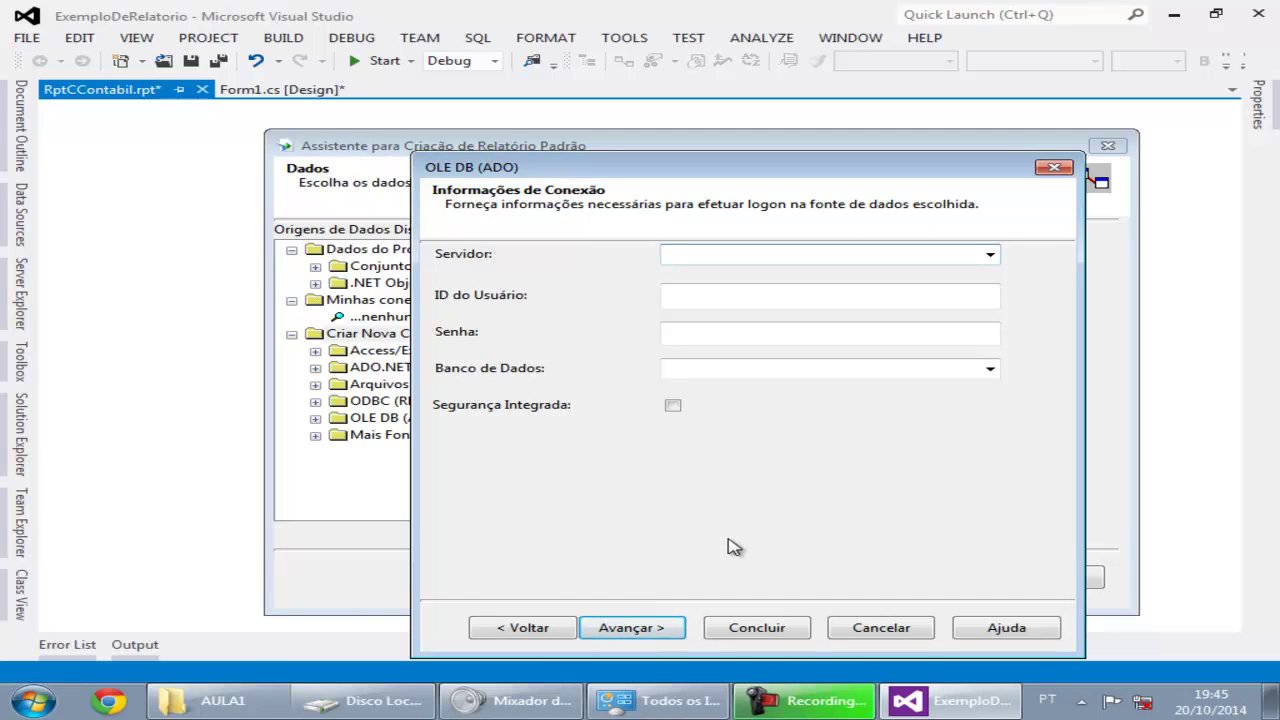
Enter .\sqlexpress\ as the connection's server and sa as the user ID.
{"action": "type", "text": ".\\sqlexpress\\"}
{"action": "left_click", "coordinate": [845, 304]}
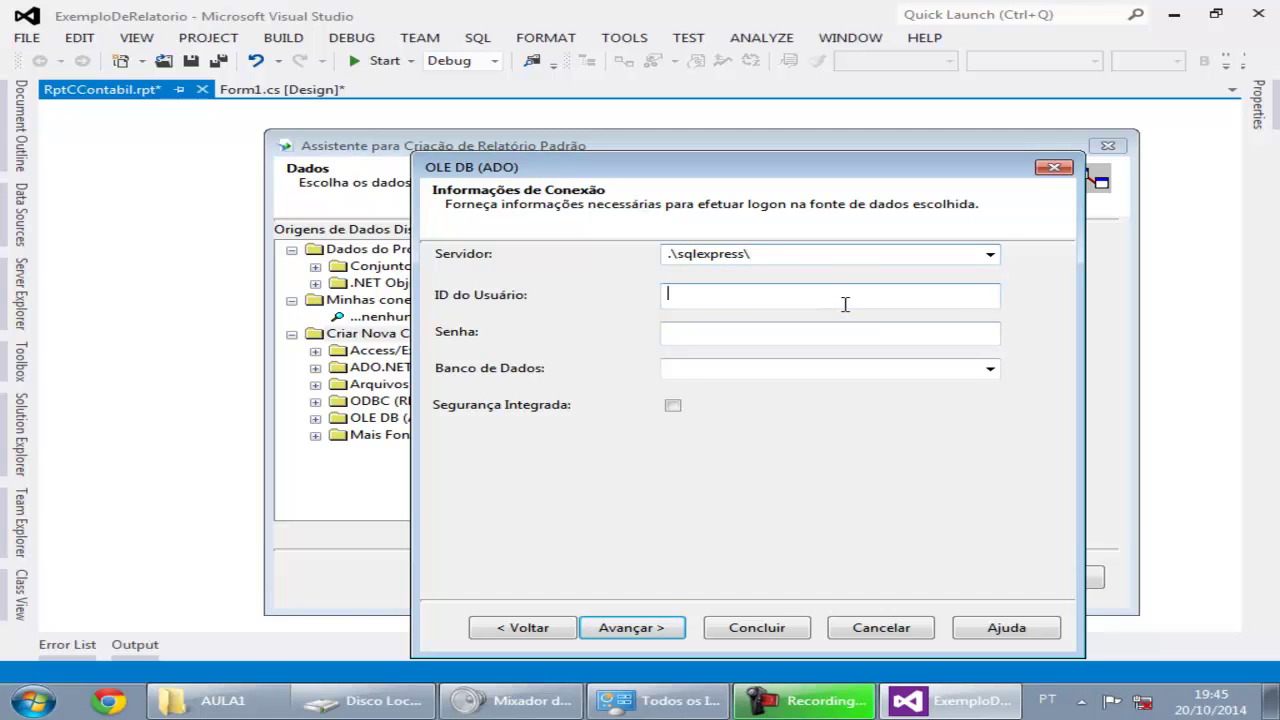
{"action": "type", "text": "sa"}
{"action": "left_click", "coordinate": [824, 332]}
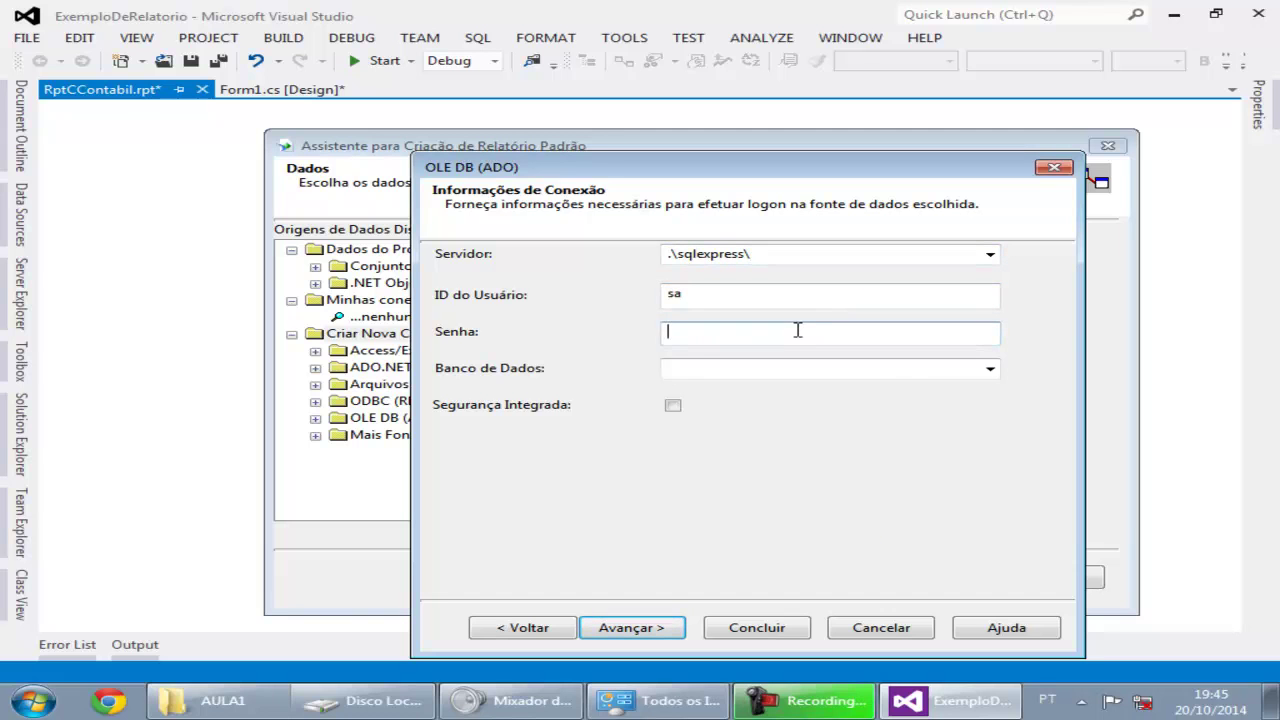
Try to list the available databases and servers for the OLE DB connection.
{"action": "left_click", "coordinate": [988, 369]}
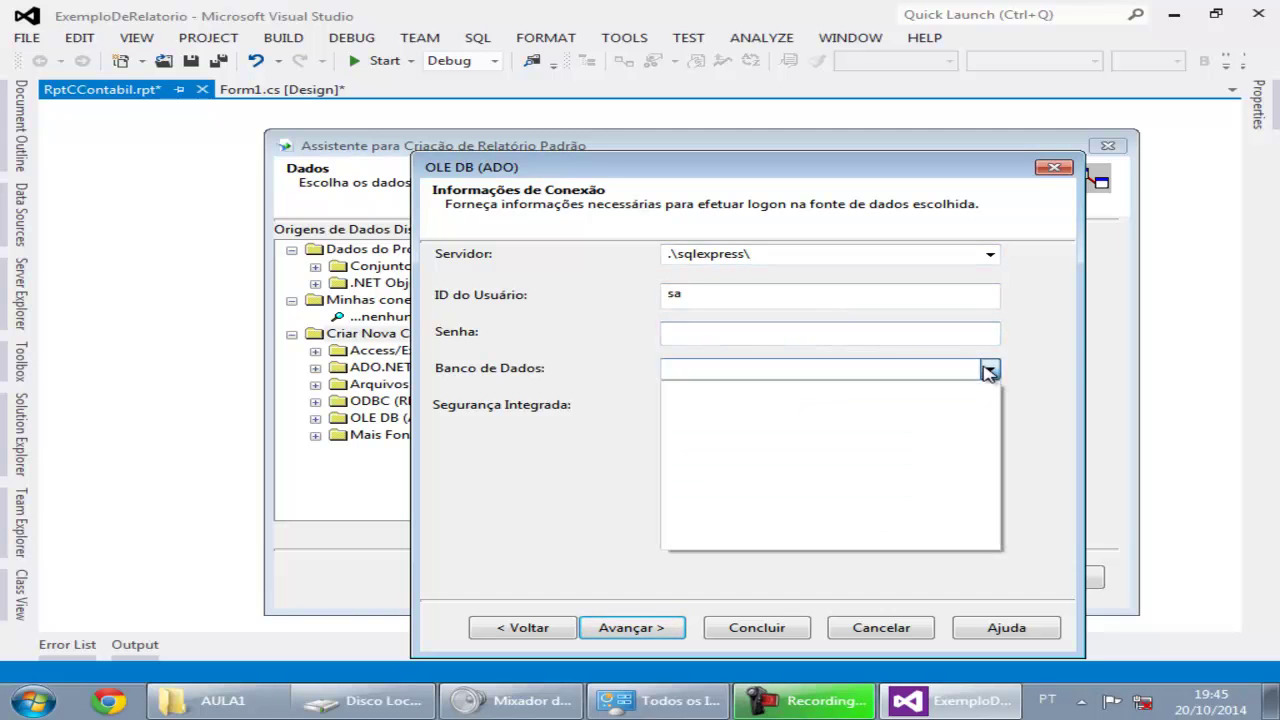
{"action": "left_click", "coordinate": [988, 370]}
{"action": "left_click", "coordinate": [988, 370]}
{"action": "left_click", "coordinate": [988, 371]}
{"action": "left_click", "coordinate": [791, 254]}
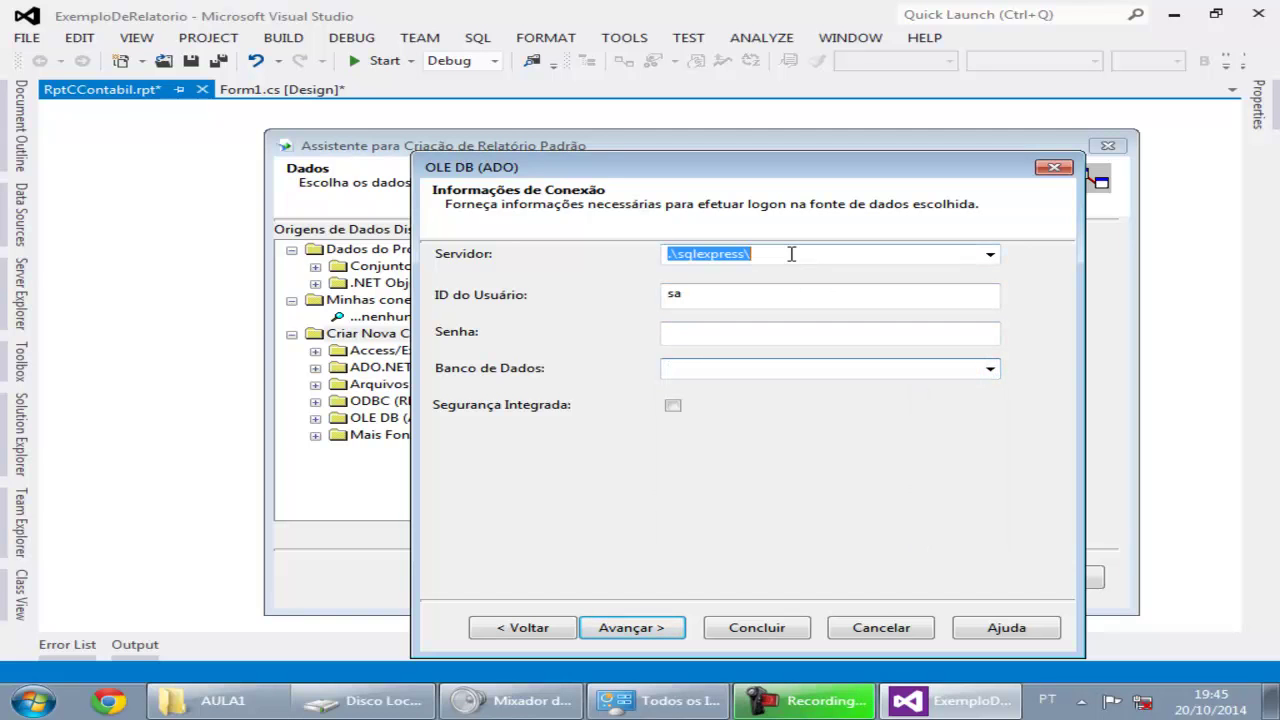
{"action": "left_click", "coordinate": [990, 254]}
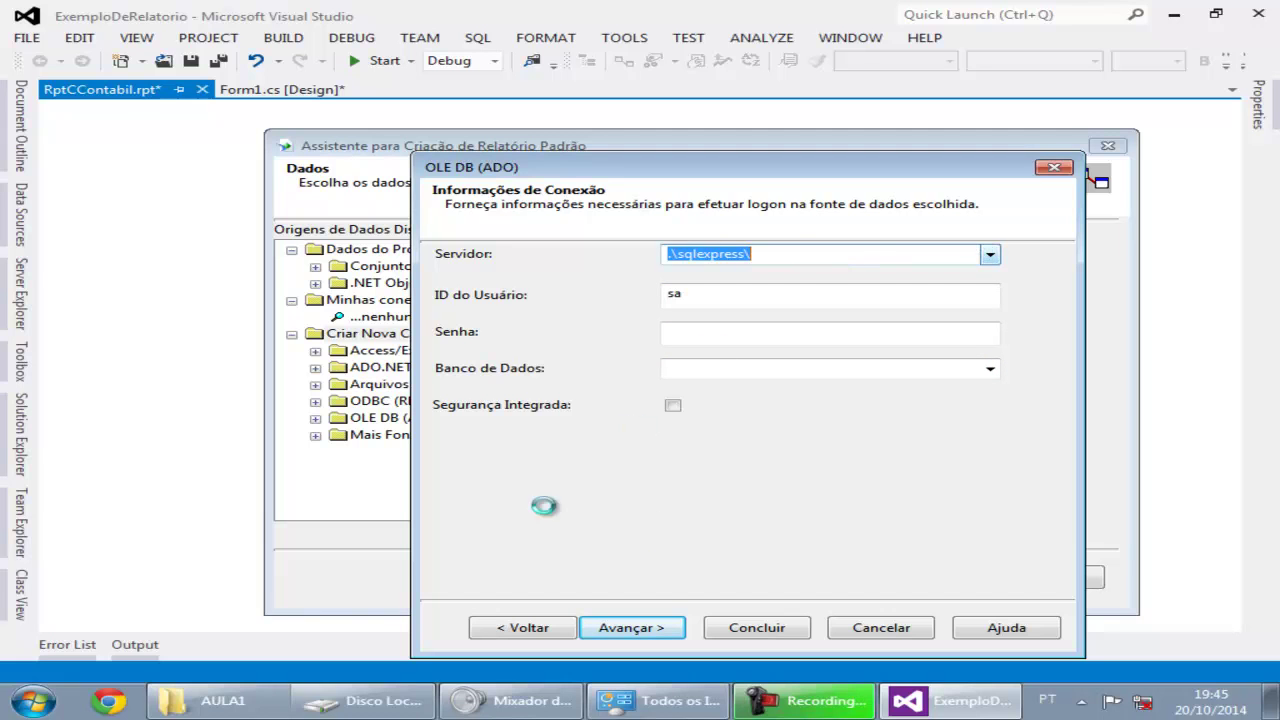
Launch a second instance of Visual Studio 2012 and open the recent AULA1_EntityFramework project.
{"action": "left_click", "coordinate": [33, 700]}
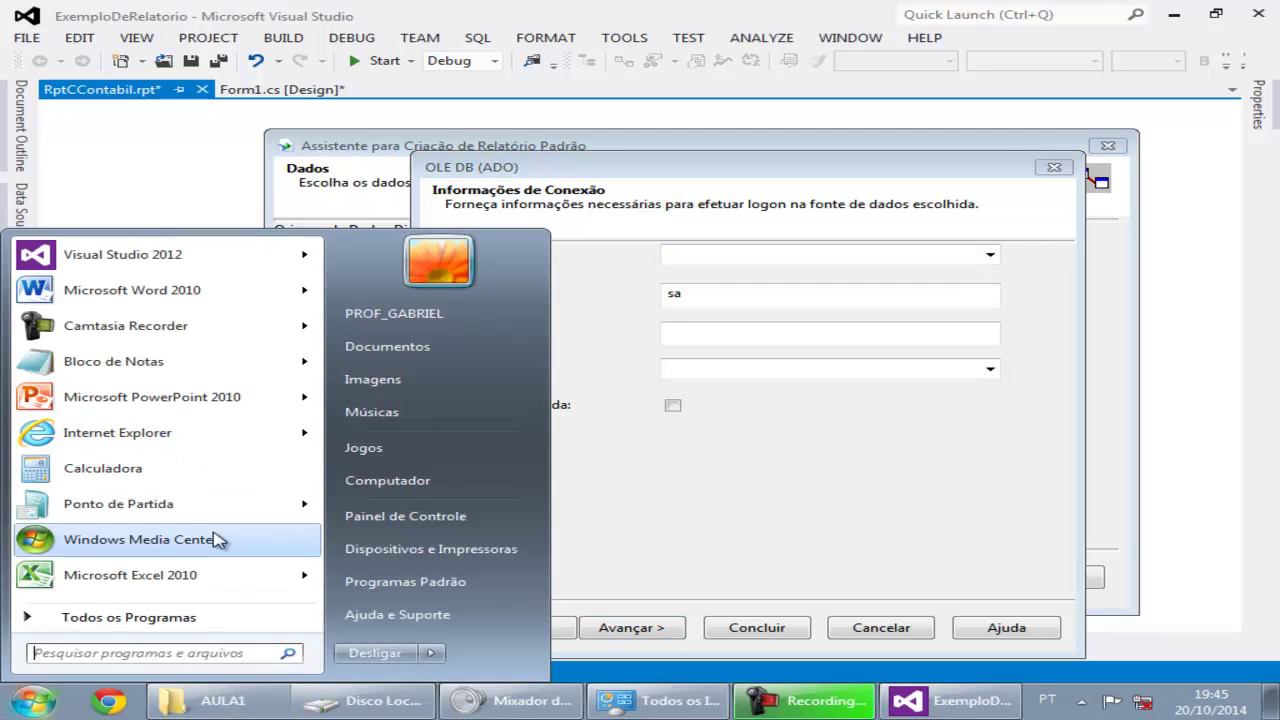
{"action": "left_click", "coordinate": [205, 620]}
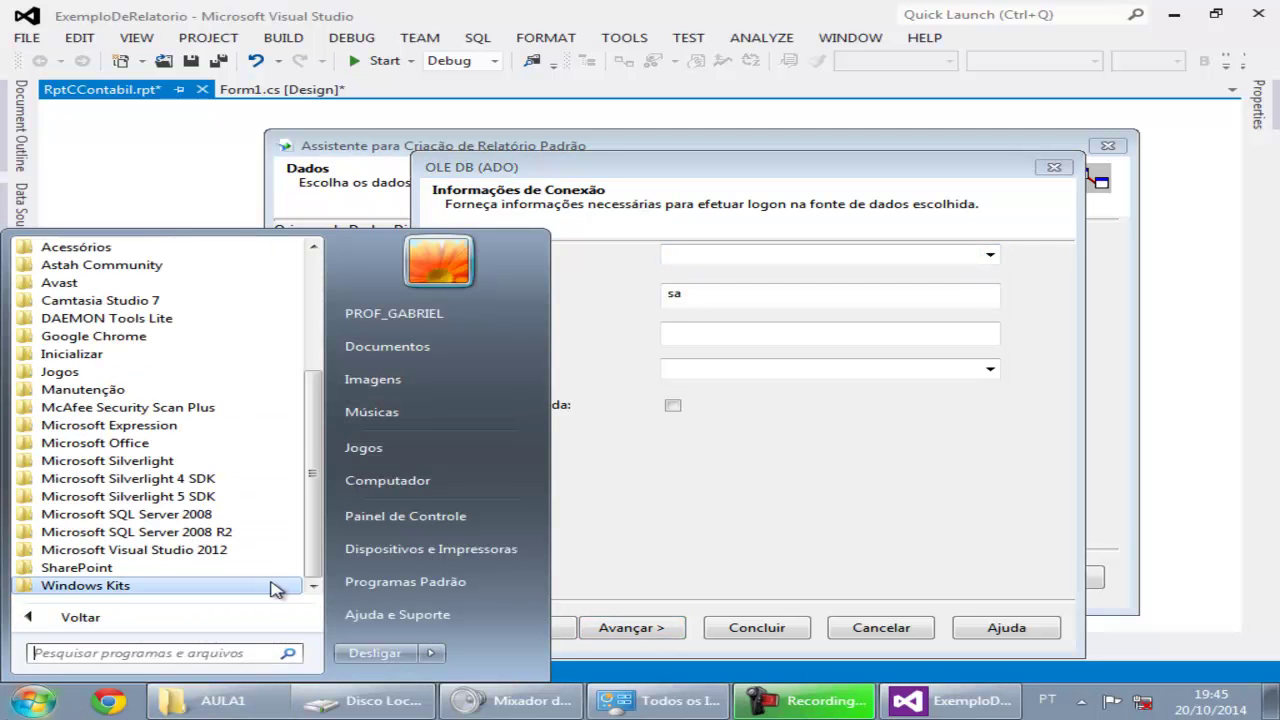
{"action": "left_click", "coordinate": [155, 550]}
{"action": "left_click", "coordinate": [160, 546]}
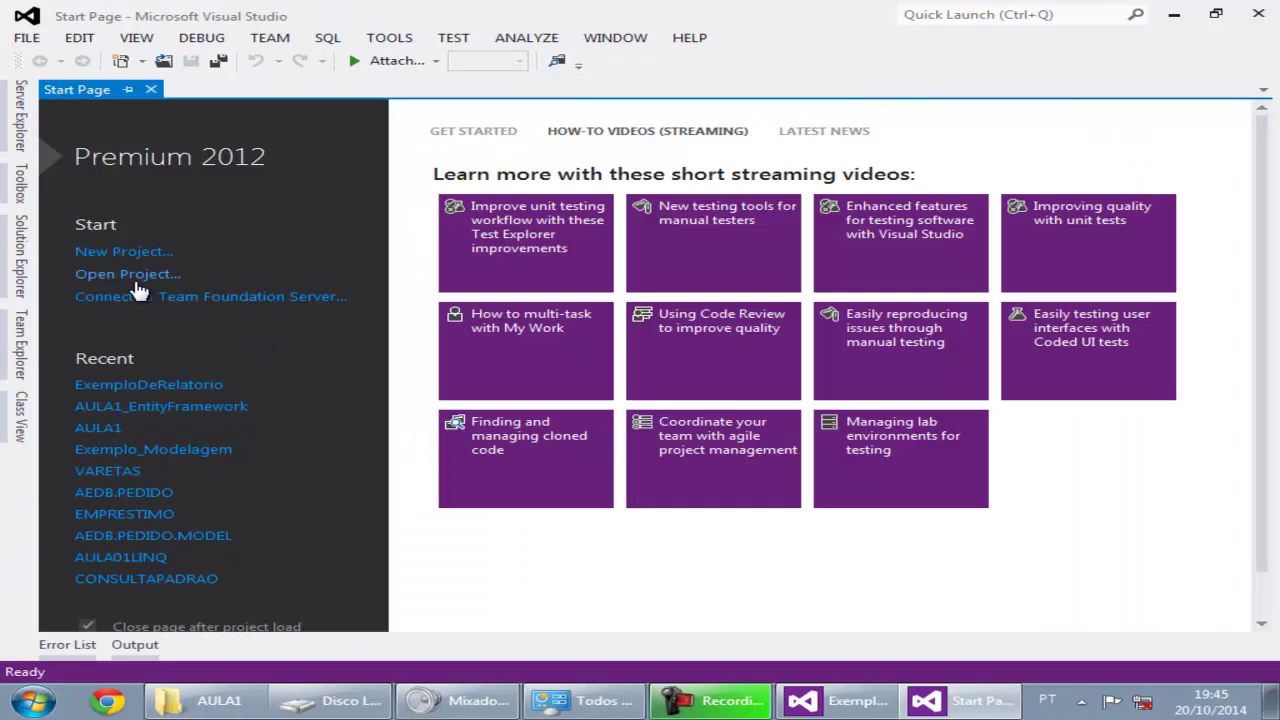
{"action": "left_click", "coordinate": [160, 406]}
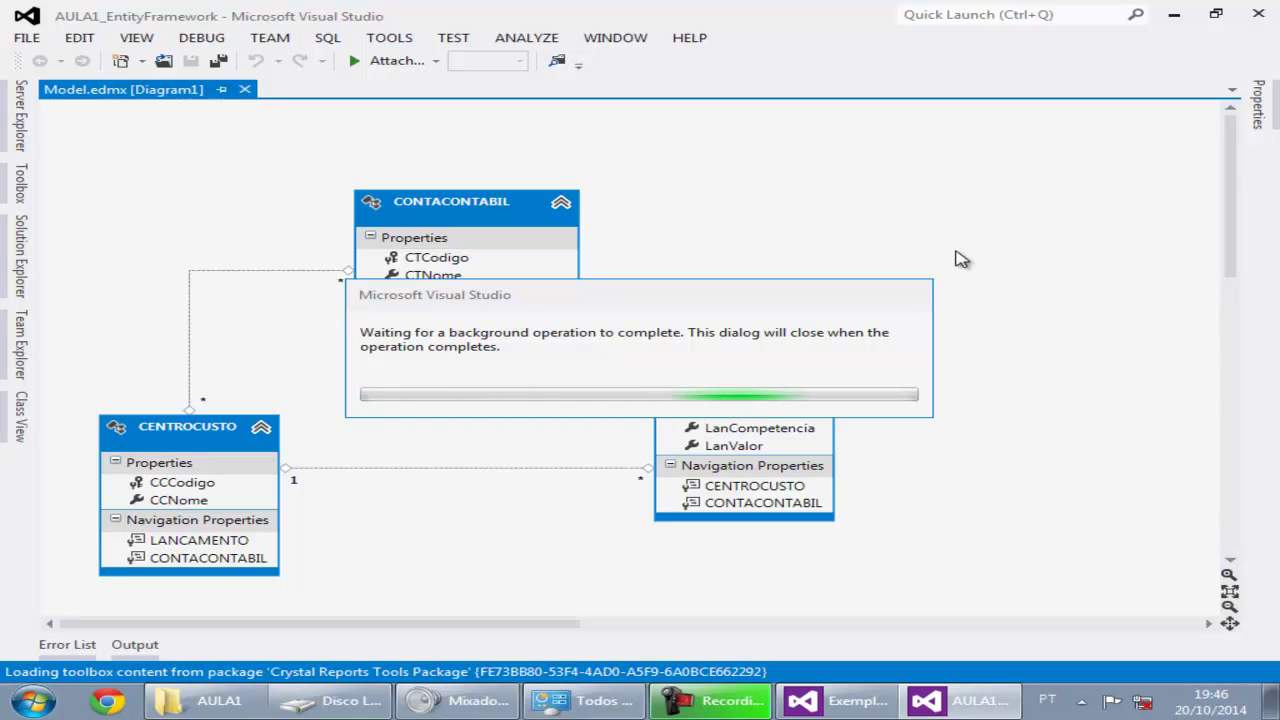
Open the App.Config file of the AULA1_EntityFramework project.
{"action": "left_click", "coordinate": [1262, 112]}
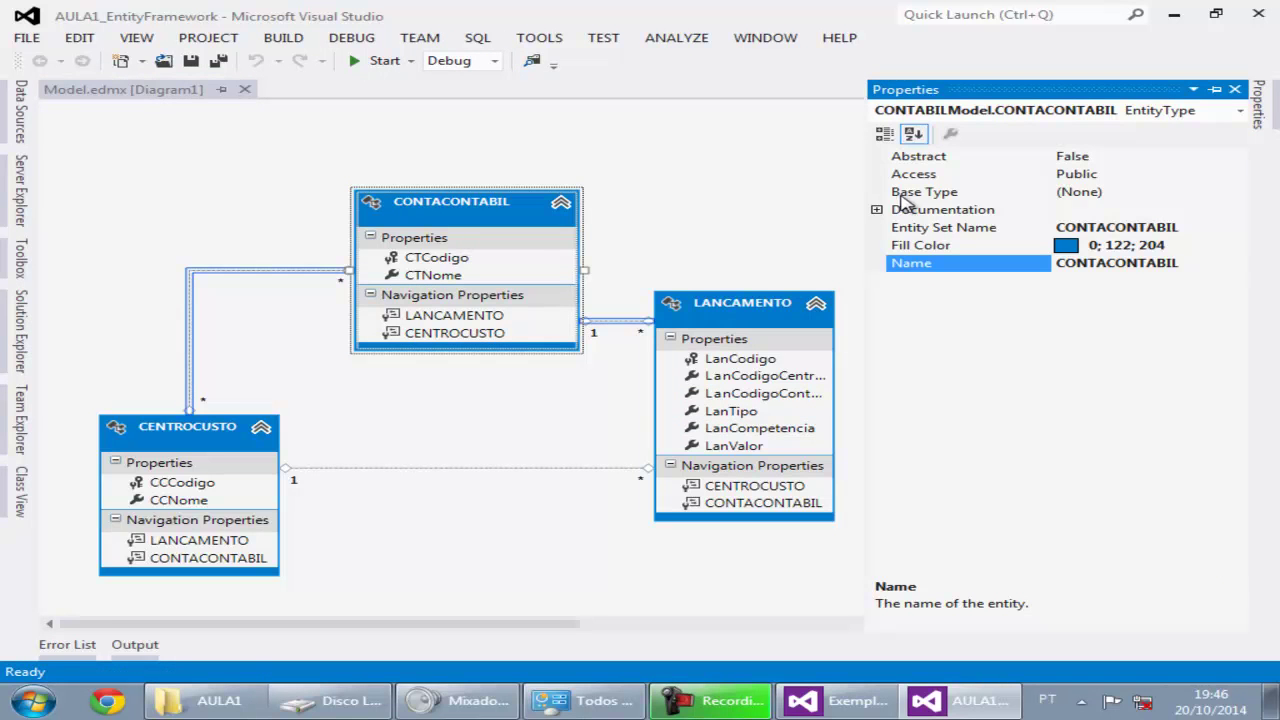
{"action": "left_click", "coordinate": [786, 206]}
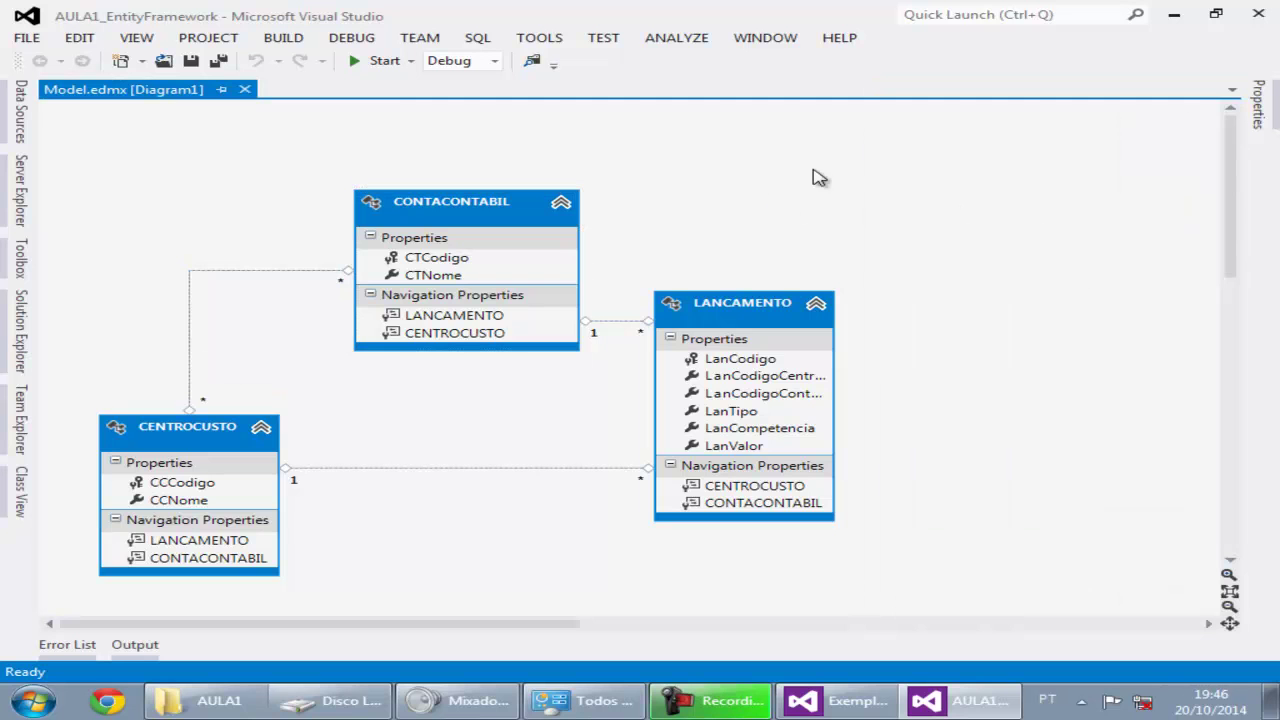
{"action": "left_click", "coordinate": [18, 212]}
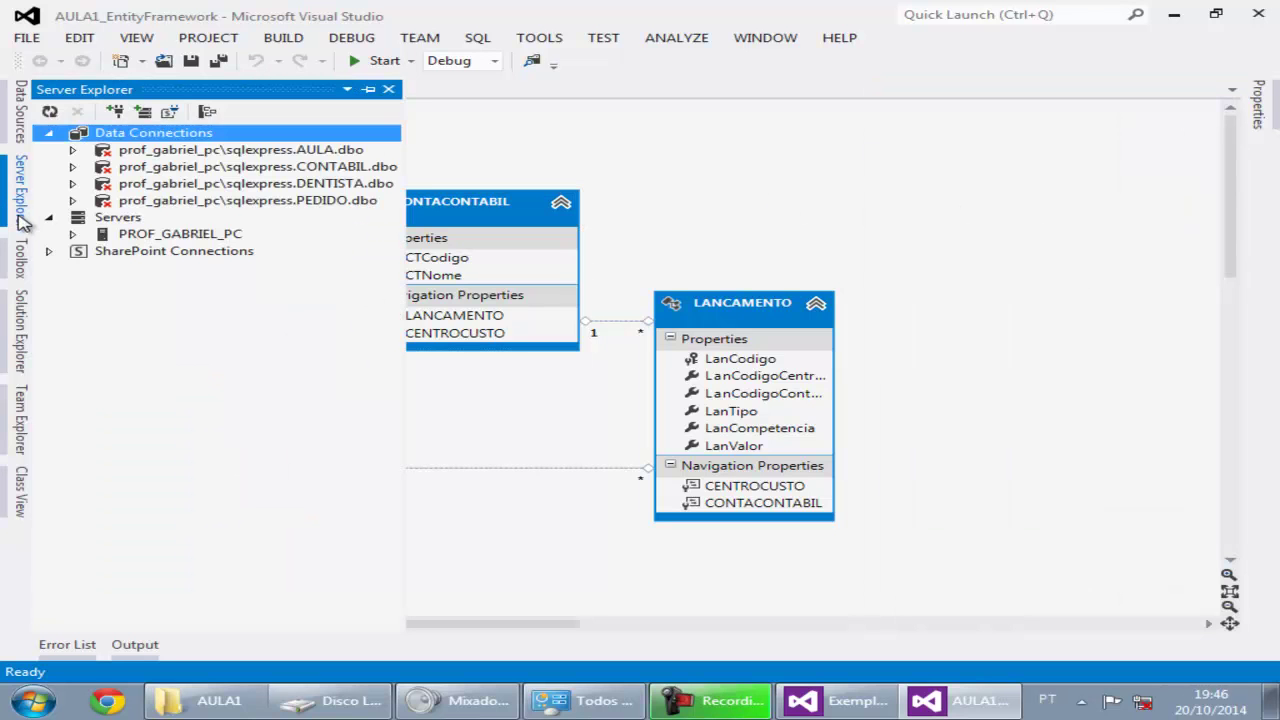
{"action": "left_click", "coordinate": [22, 308]}
{"action": "left_click", "coordinate": [135, 279]}
{"action": "double_click", "coordinate": [135, 285]}
{"action": "left_click", "coordinate": [765, 349]}
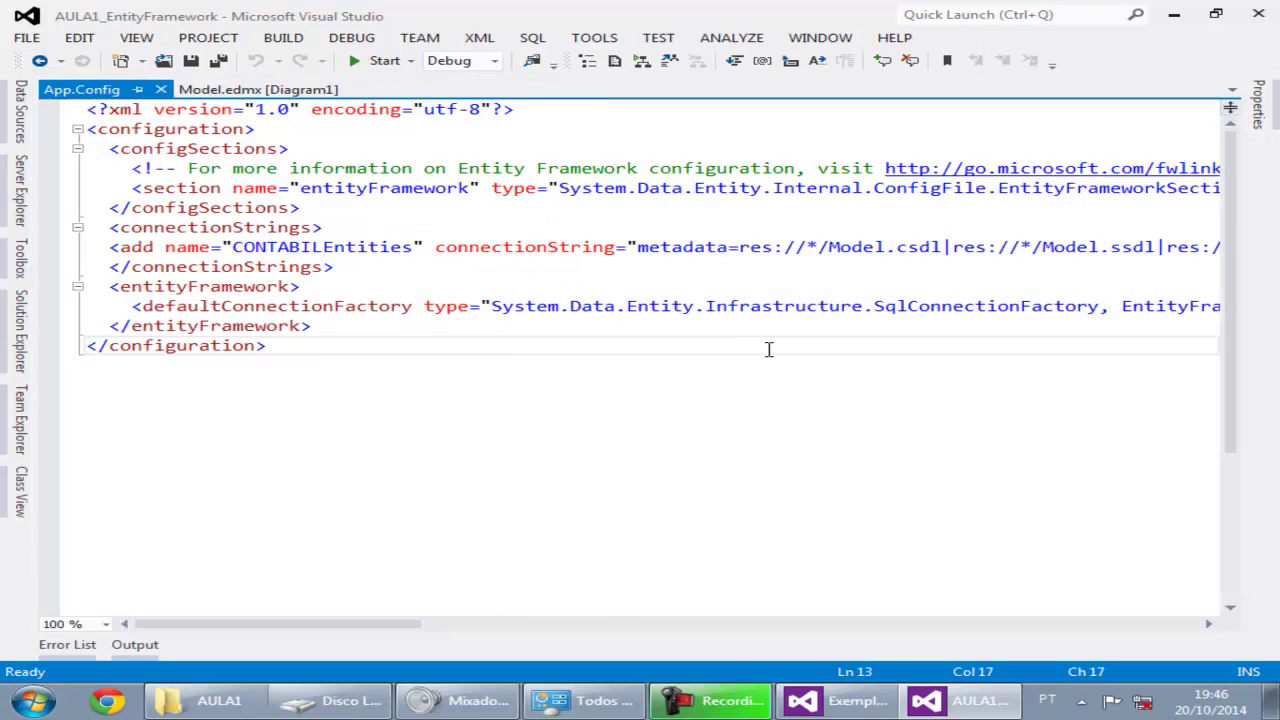
Examine the data source and catalog in the CONTABILEntities connection string, and return to the ExemploDeRelatorio window.
{"action": "left_click_drag", "start_coordinate": [413, 632], "coordinate": [597, 631]}
{"action": "left_click", "coordinate": [620, 628]}
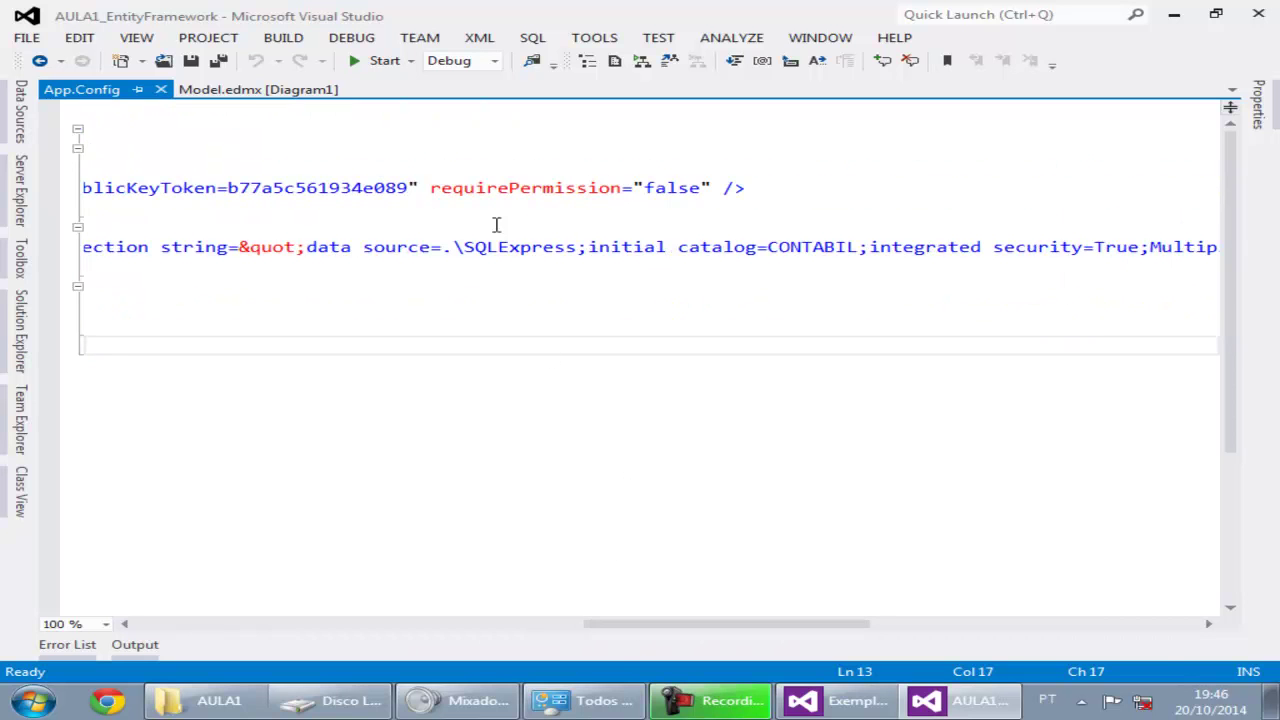
{"action": "left_click_drag", "start_coordinate": [778, 622], "coordinate": [895, 640]}
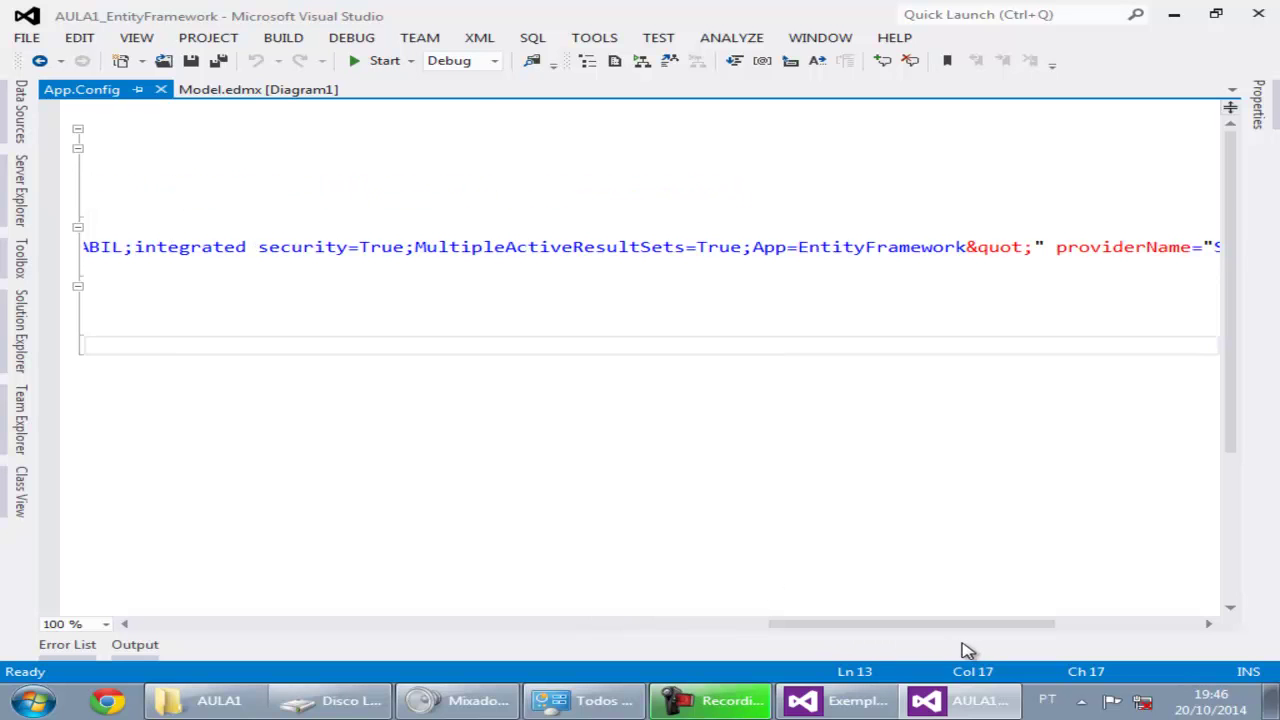
{"action": "left_click", "coordinate": [988, 611]}
{"action": "left_click", "coordinate": [889, 701]}
{"action": "left_click", "coordinate": [890, 702]}
{"action": "left_click", "coordinate": [890, 702]}
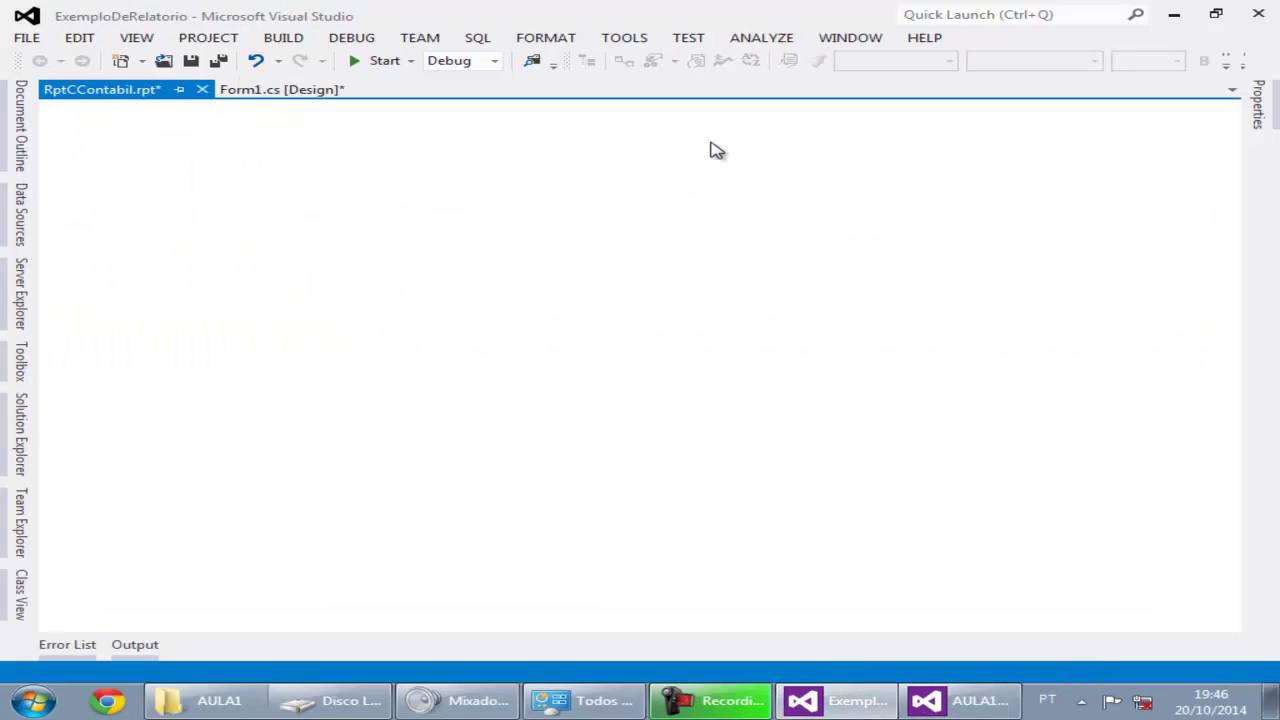
Set the OLE DB connection's server to .\sqlexpress\ and enable integrated security.
{"action": "key", "text": "alt+Tab"}
{"action": "key", "text": "alt+Tab"}
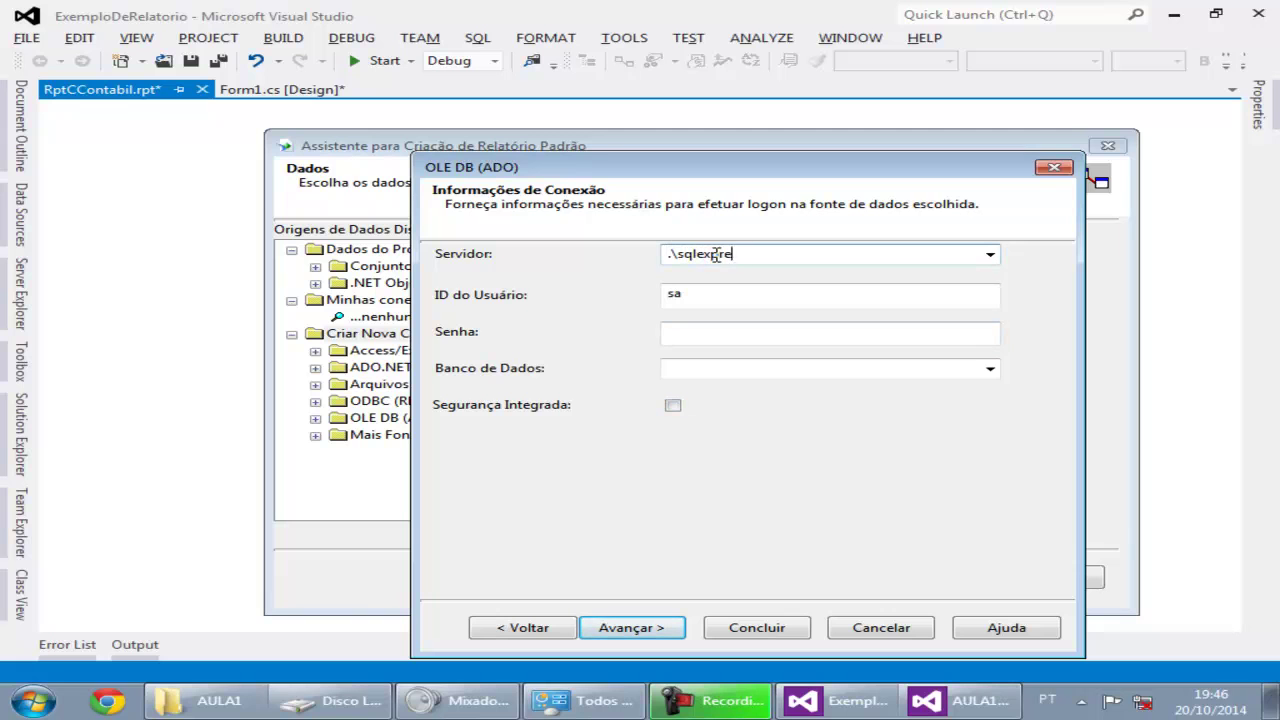
{"action": "type", "text": "\\"}
{"action": "left_click", "coordinate": [672, 405]}
Try to list the databases available on the .\sqlexpress\ server.
{"action": "left_click", "coordinate": [990, 369]}
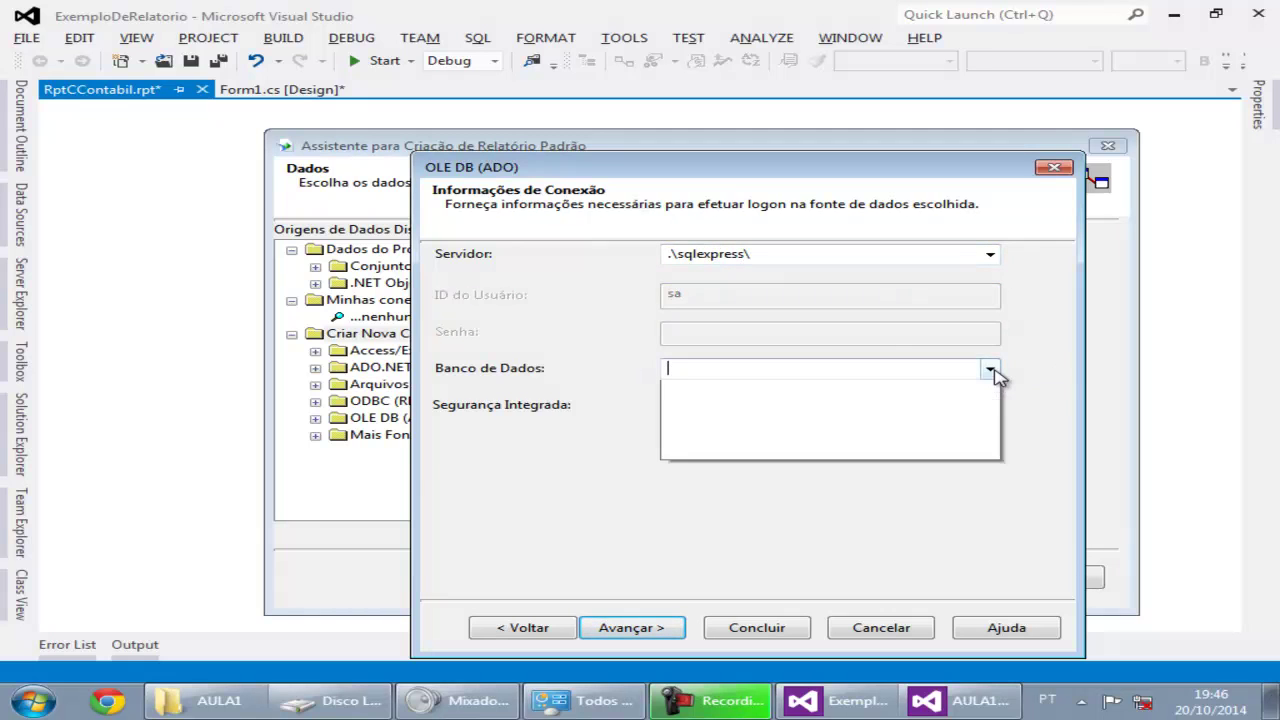
{"action": "left_click", "coordinate": [994, 372]}
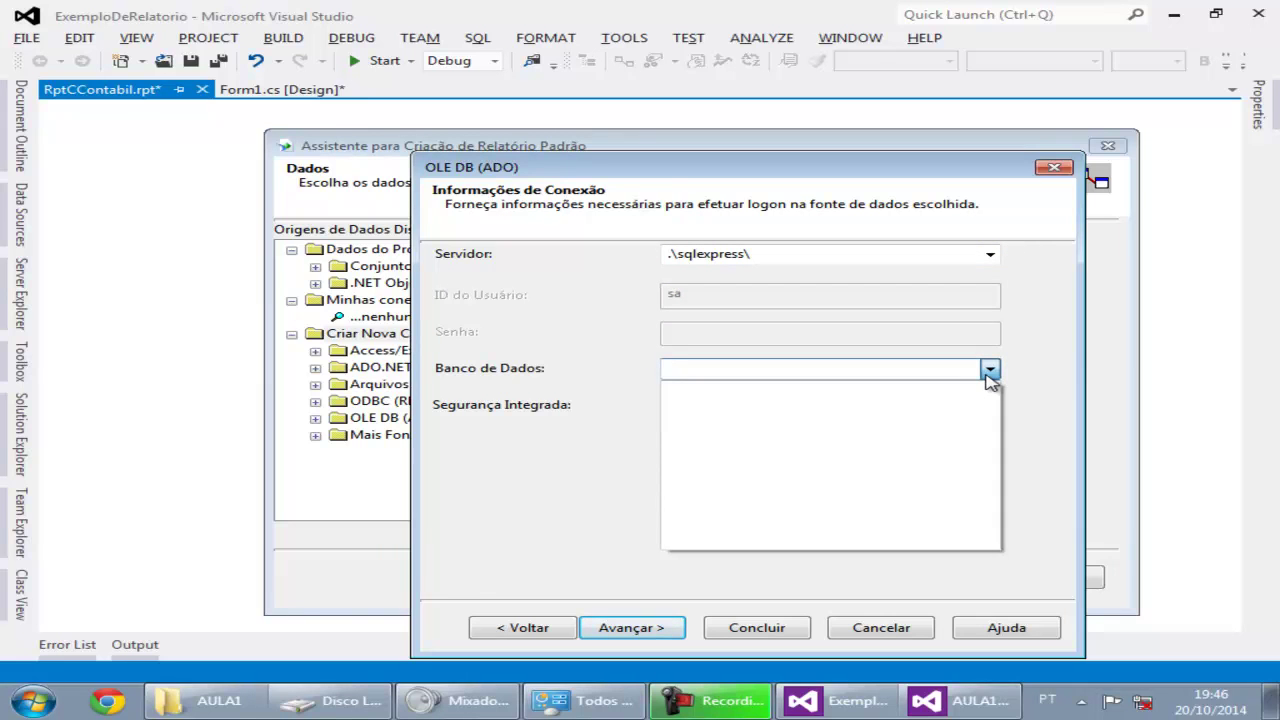
{"action": "left_click", "coordinate": [986, 372]}
{"action": "double_click", "coordinate": [988, 372]}
{"action": "double_click", "coordinate": [988, 372]}
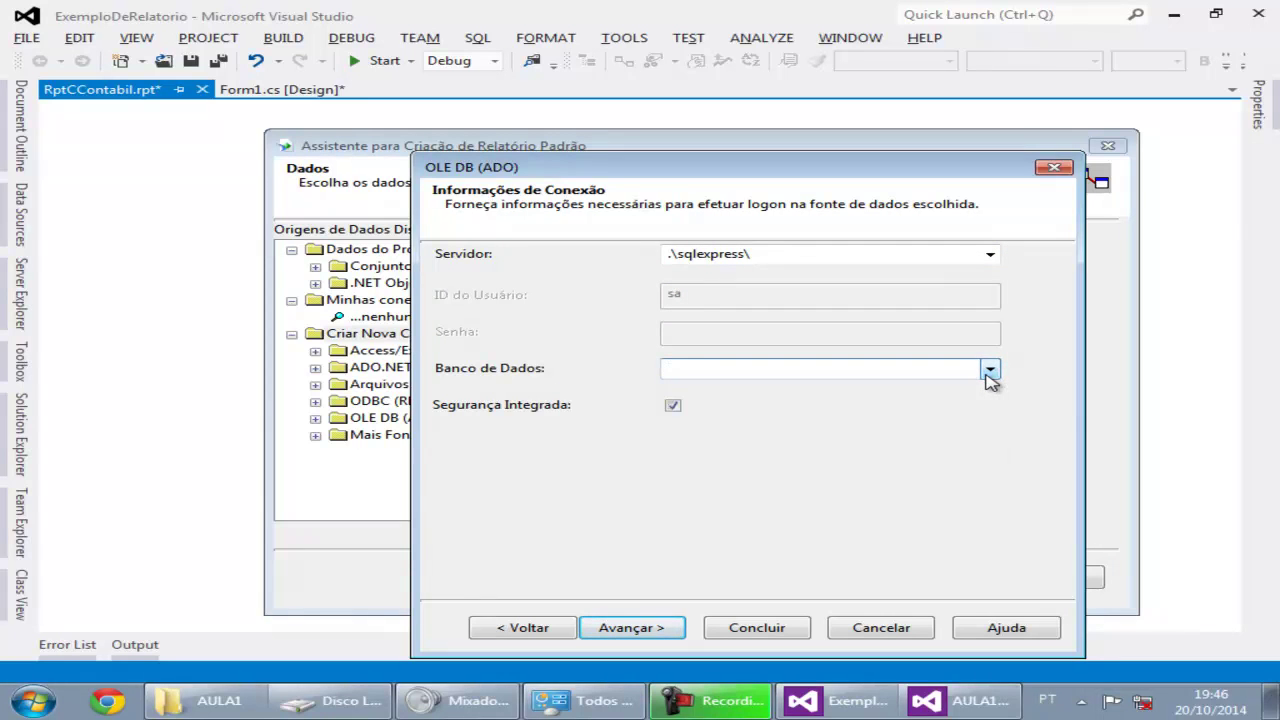
{"action": "left_click", "coordinate": [988, 372]}
{"action": "left_click", "coordinate": [988, 372]}
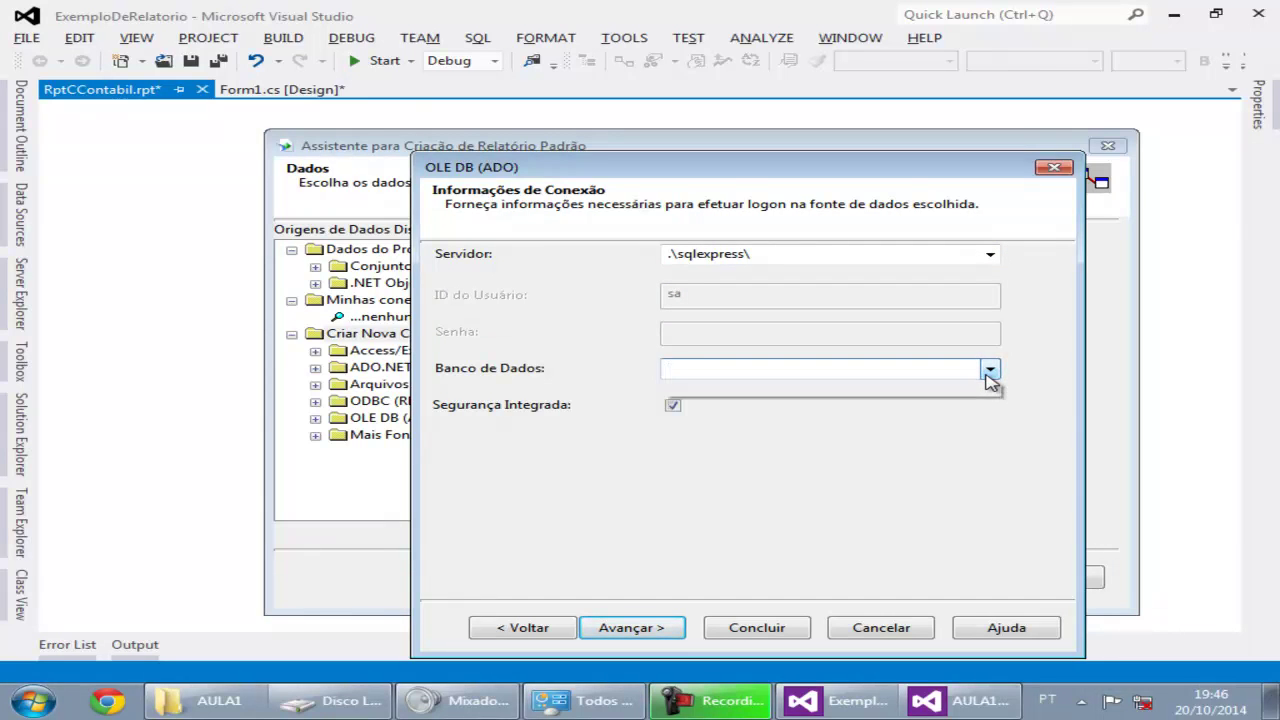
{"action": "left_click", "coordinate": [988, 372]}
{"action": "left_click", "coordinate": [988, 374]}
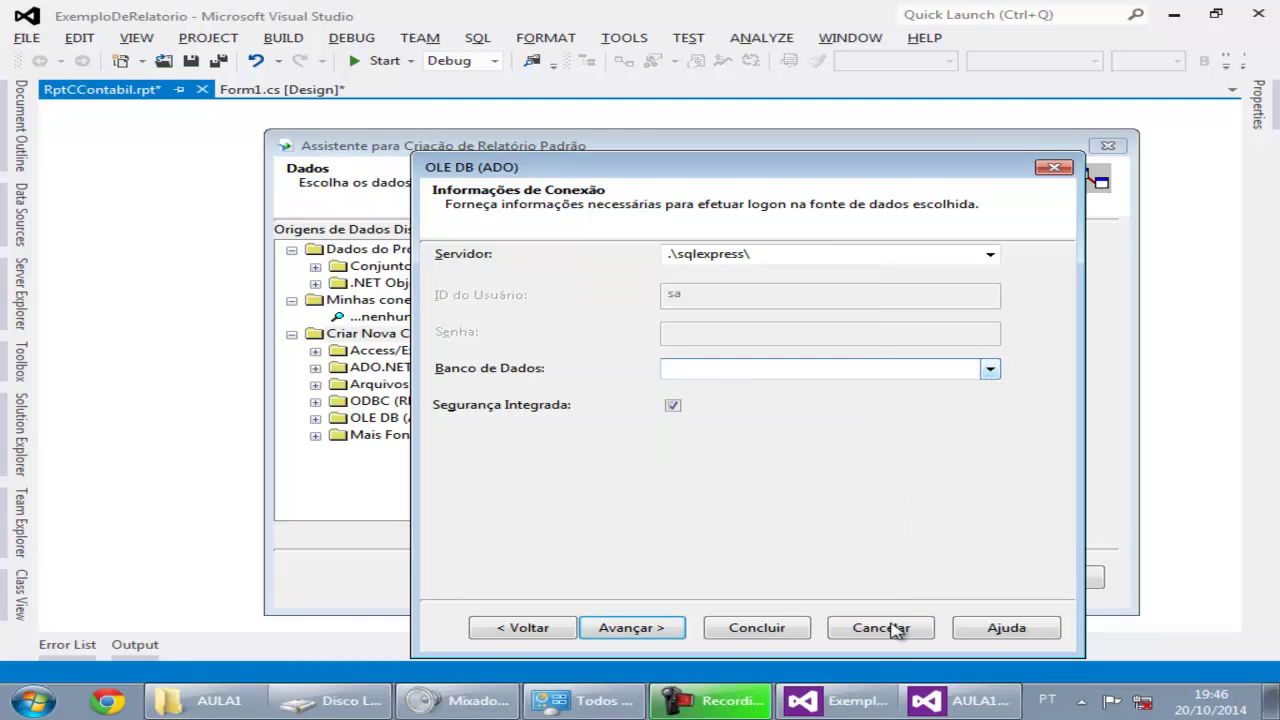
Replace the server with the .\SQLExpress data source copied from the App.Config of AULA1_EntityFramework, and try listing its databases.
{"action": "left_click", "coordinate": [846, 712]}
{"action": "left_click", "coordinate": [960, 700]}
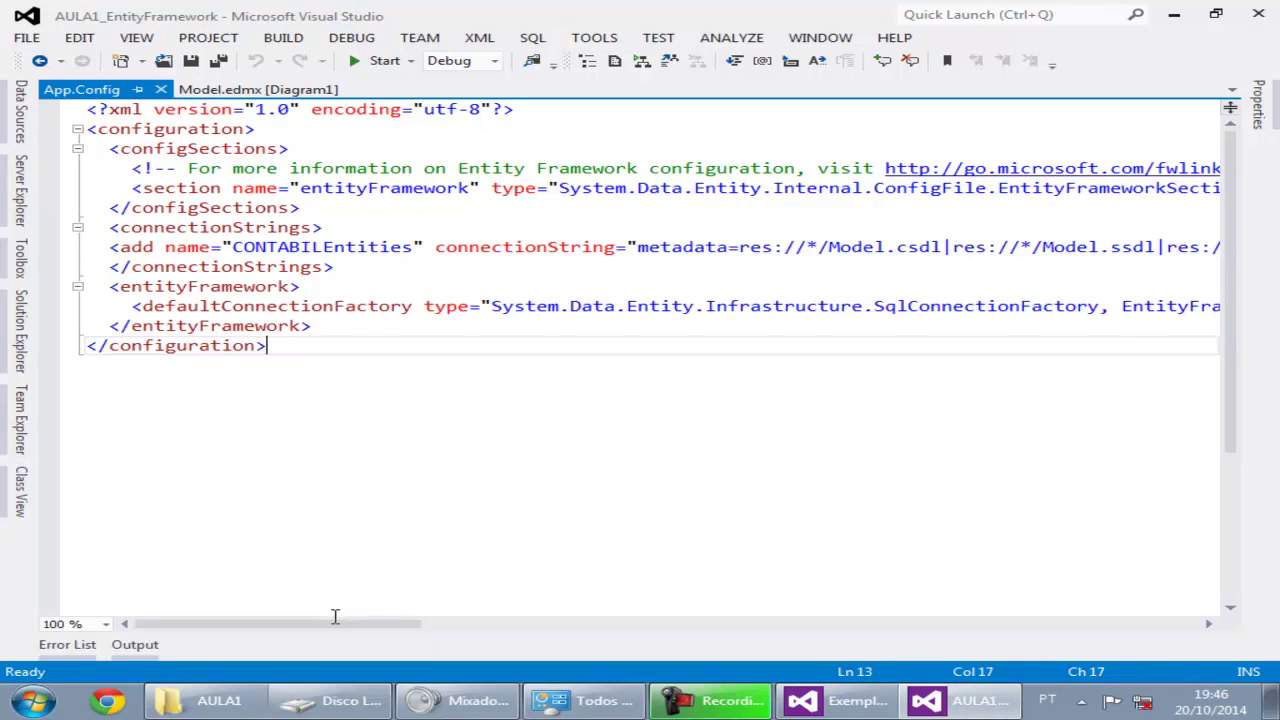
{"action": "left_click_drag", "start_coordinate": [323, 626], "coordinate": [640, 657]}
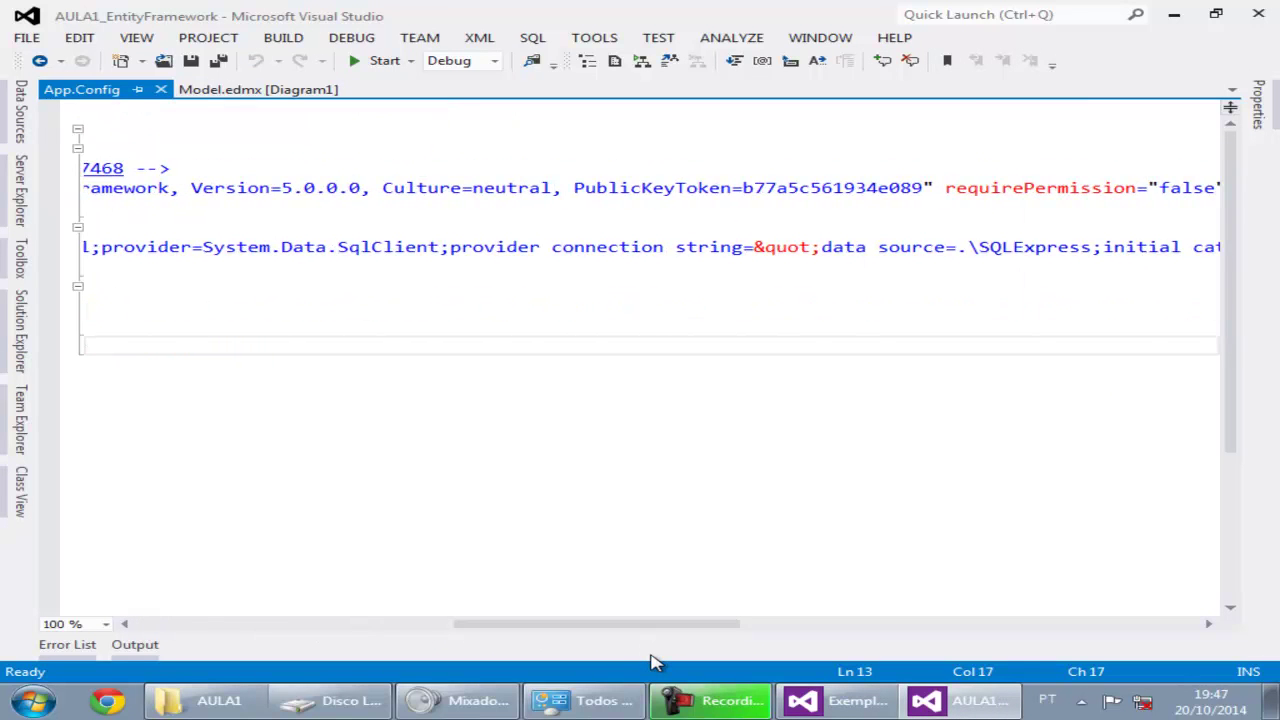
{"action": "left_click_drag", "start_coordinate": [957, 252], "coordinate": [1091, 250]}
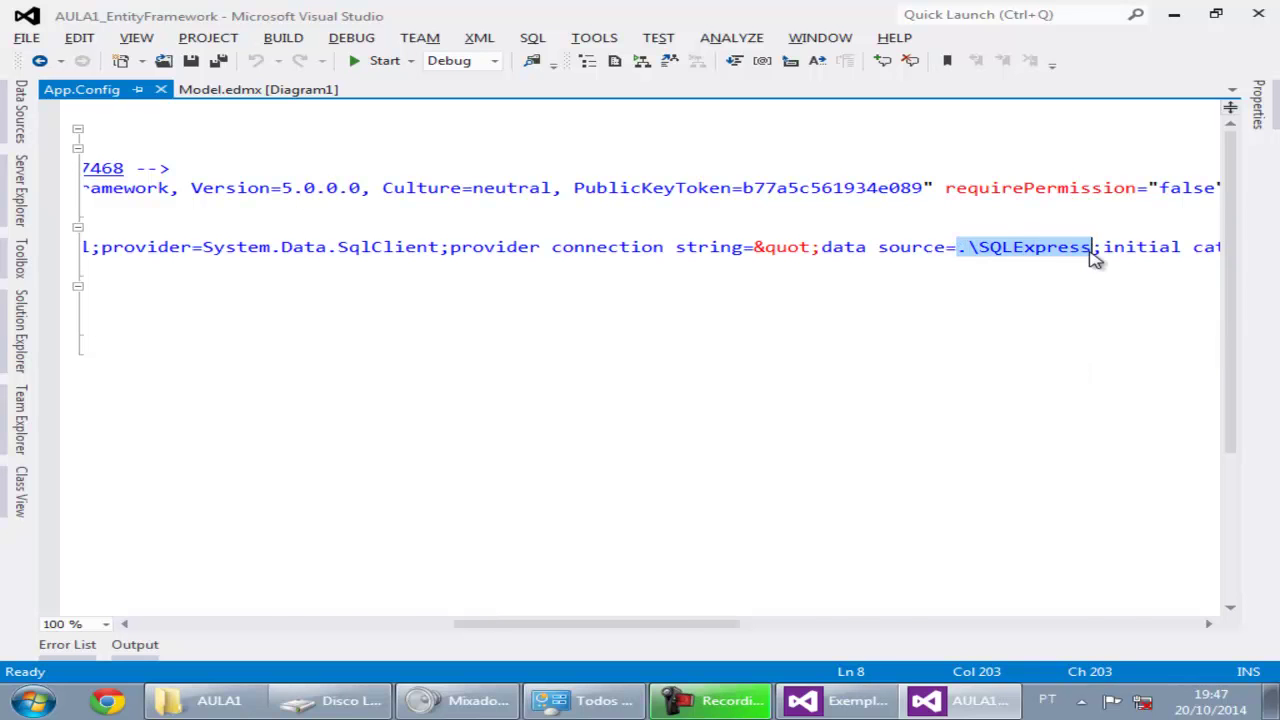
{"action": "key", "text": "ctrl+c"}
{"action": "key", "text": "alt+Tab"}
{"action": "double_click", "coordinate": [777, 253]}
{"action": "key", "text": "ctrl+v"}
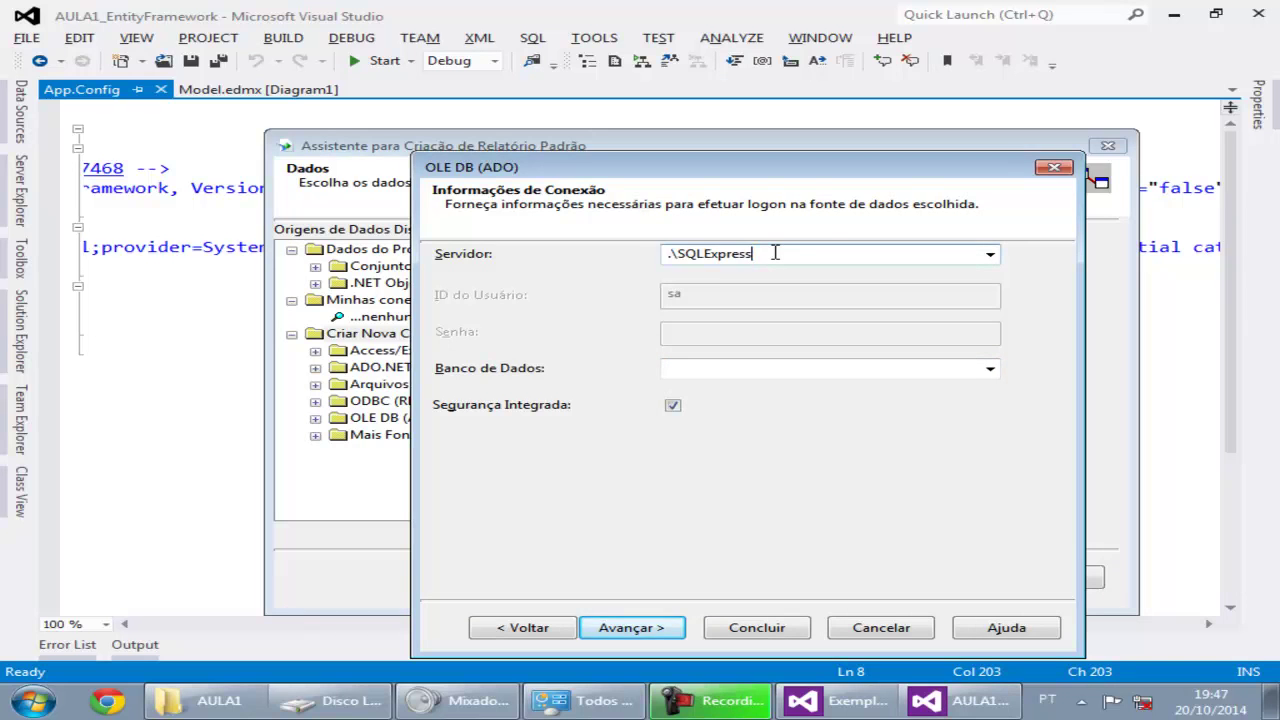
{"action": "left_click", "coordinate": [990, 369]}
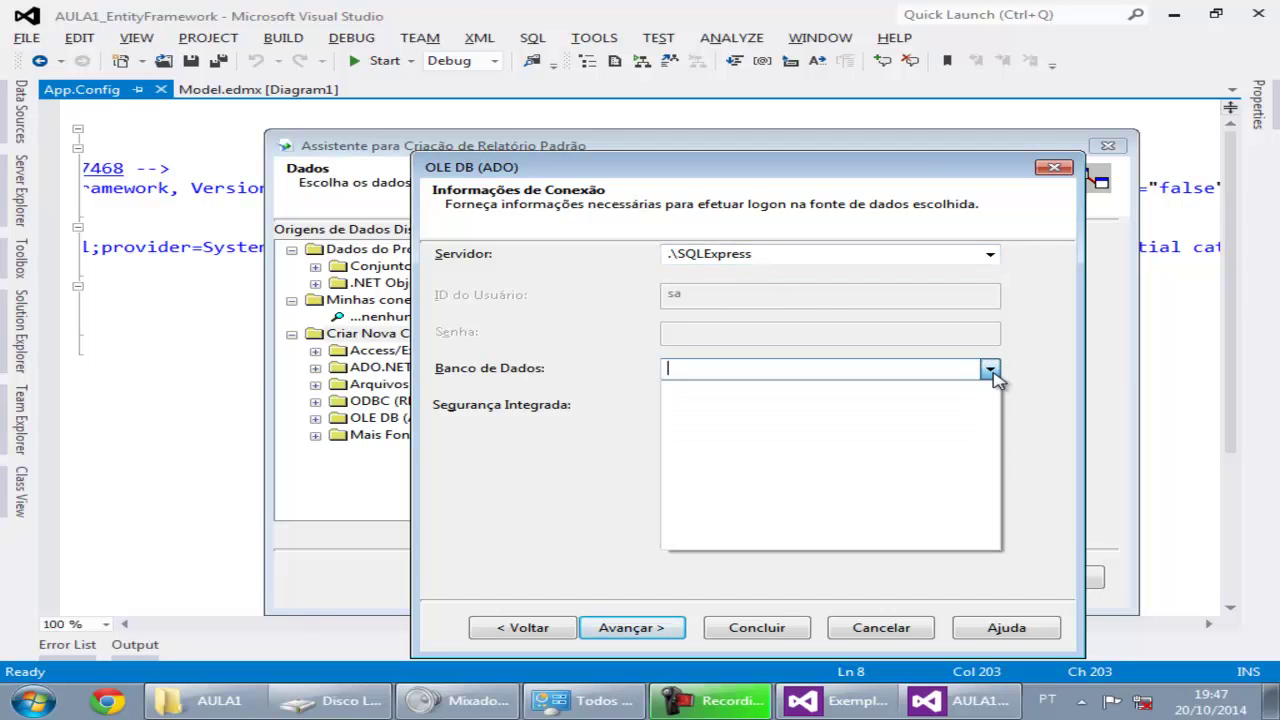
{"action": "left_click", "coordinate": [991, 370]}
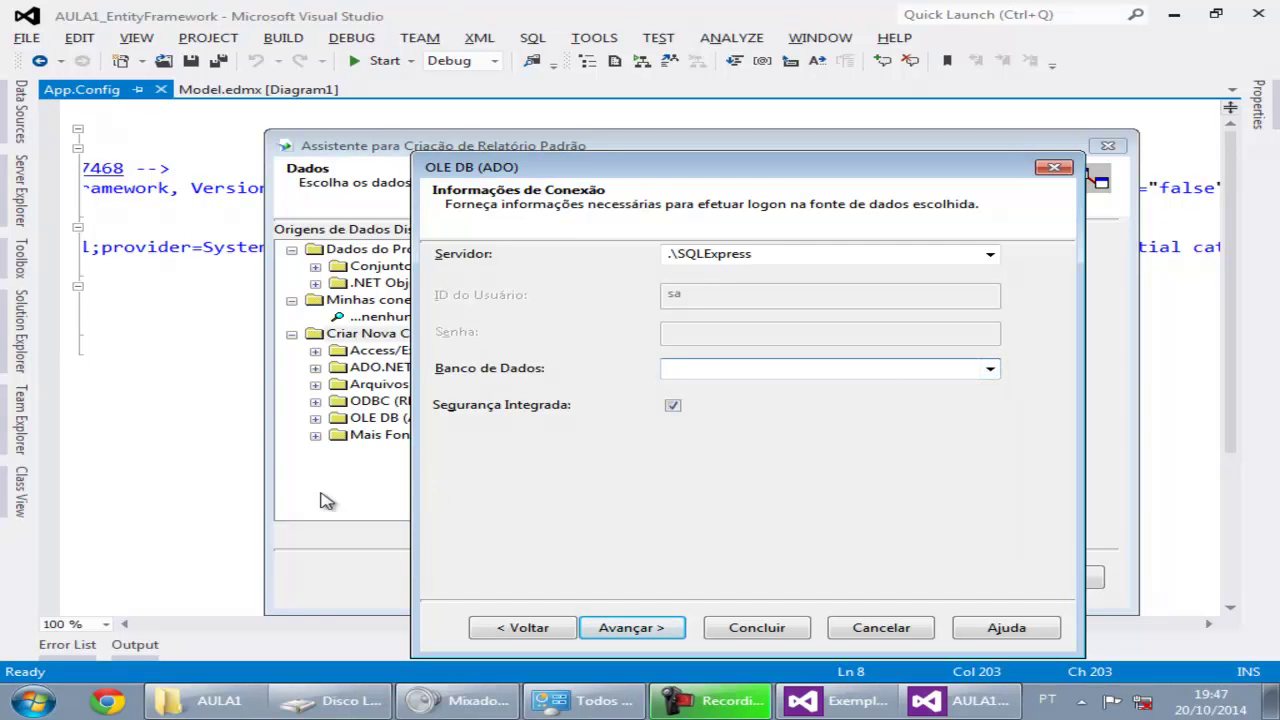
Switch to the AULA1_EntityFramework window and examine the server name of its existing data connections in Server Explorer.
{"action": "left_click", "coordinate": [32, 702]}
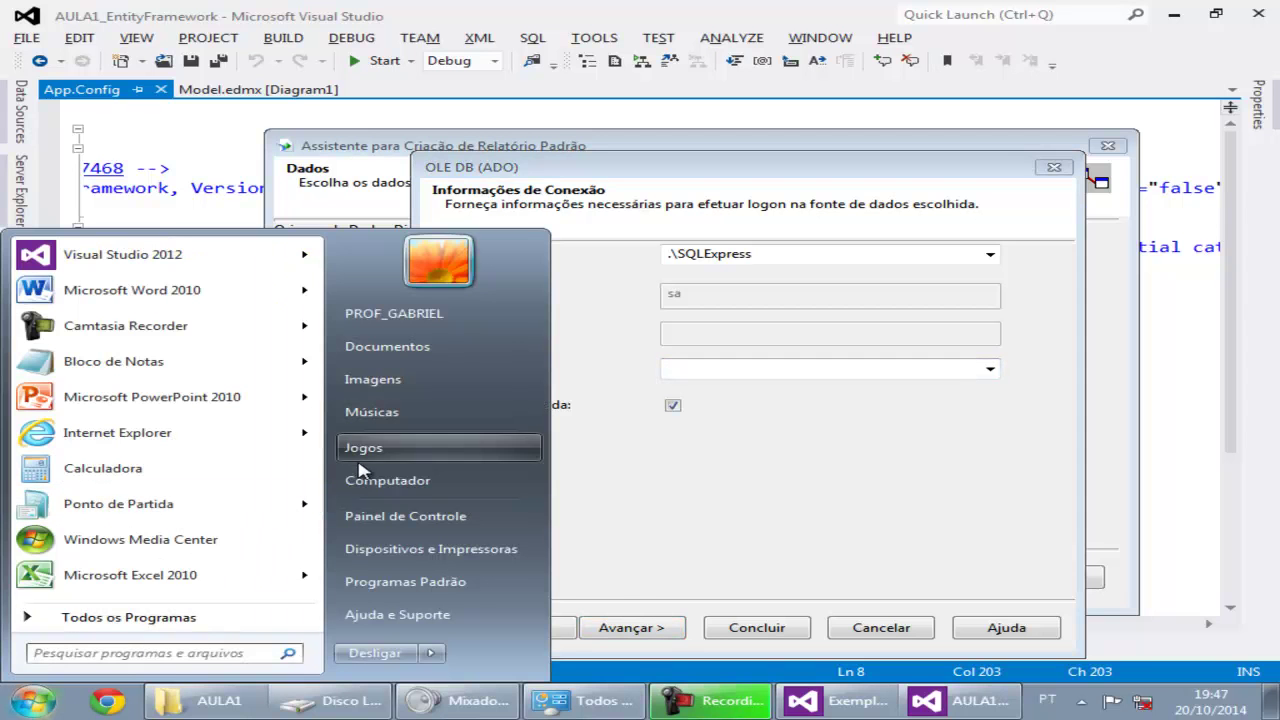
{"action": "left_click", "coordinate": [865, 705]}
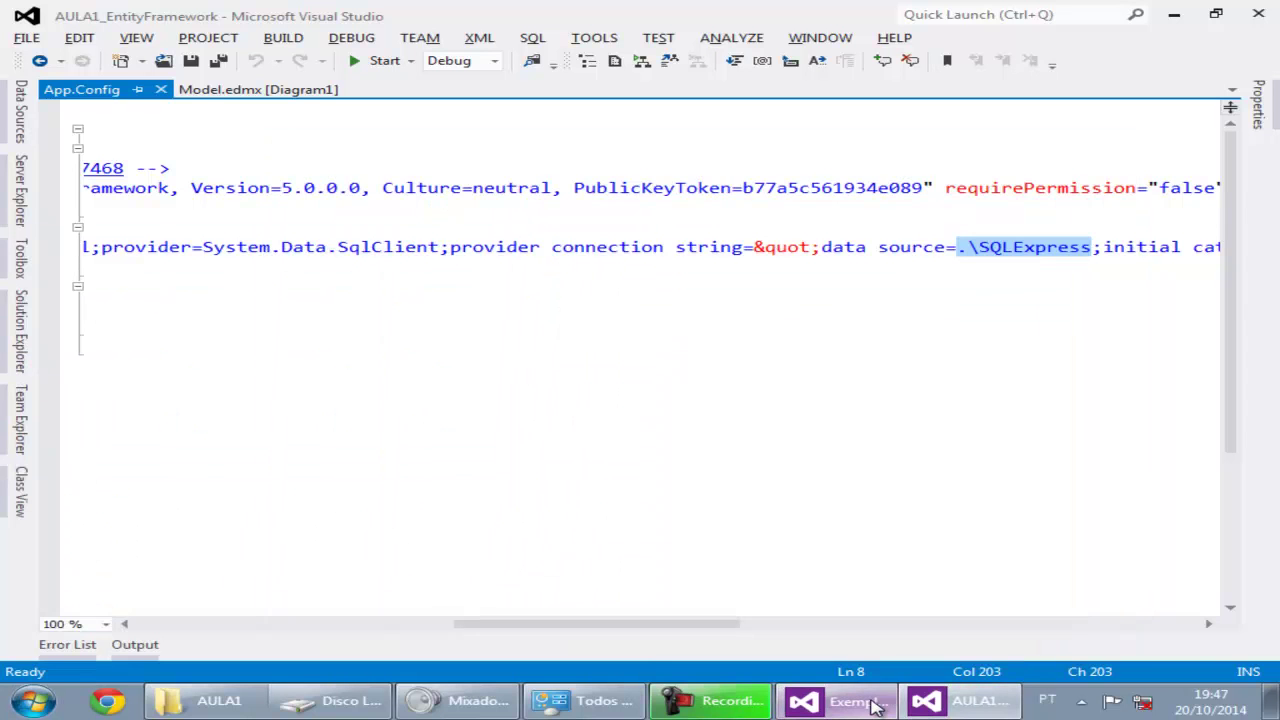
{"action": "left_click", "coordinate": [868, 702]}
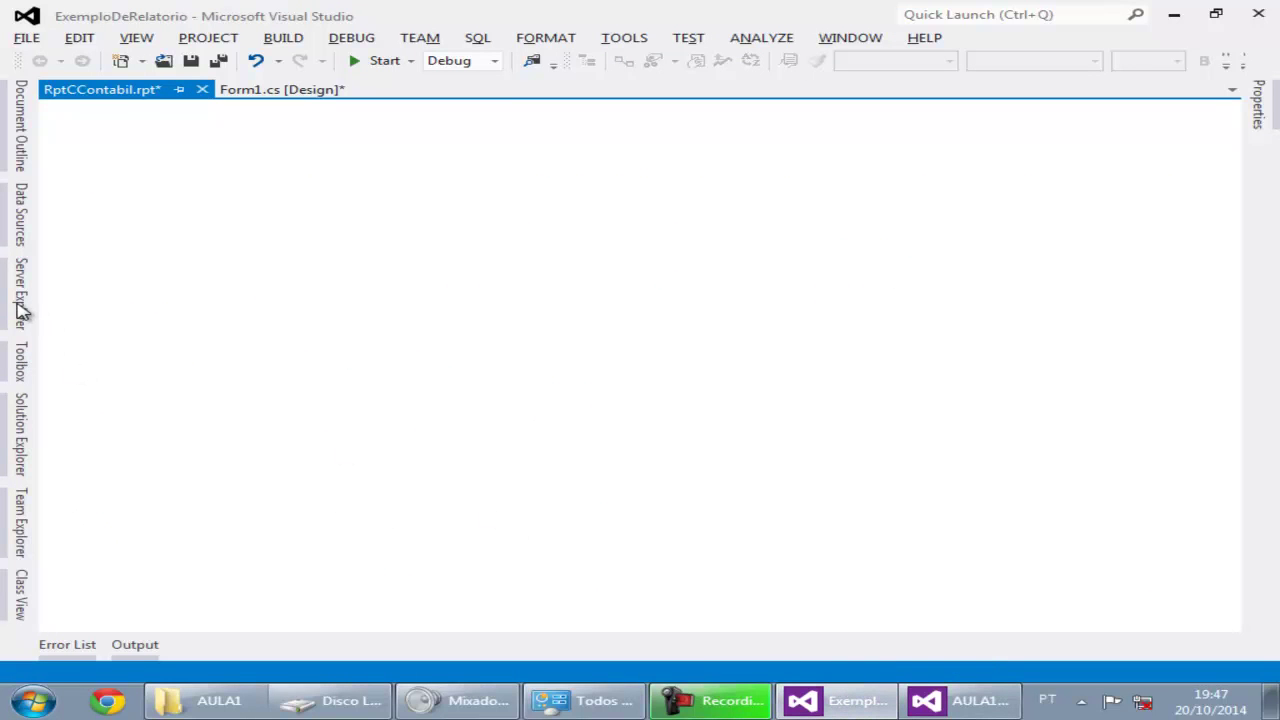
{"action": "left_click", "coordinate": [915, 698]}
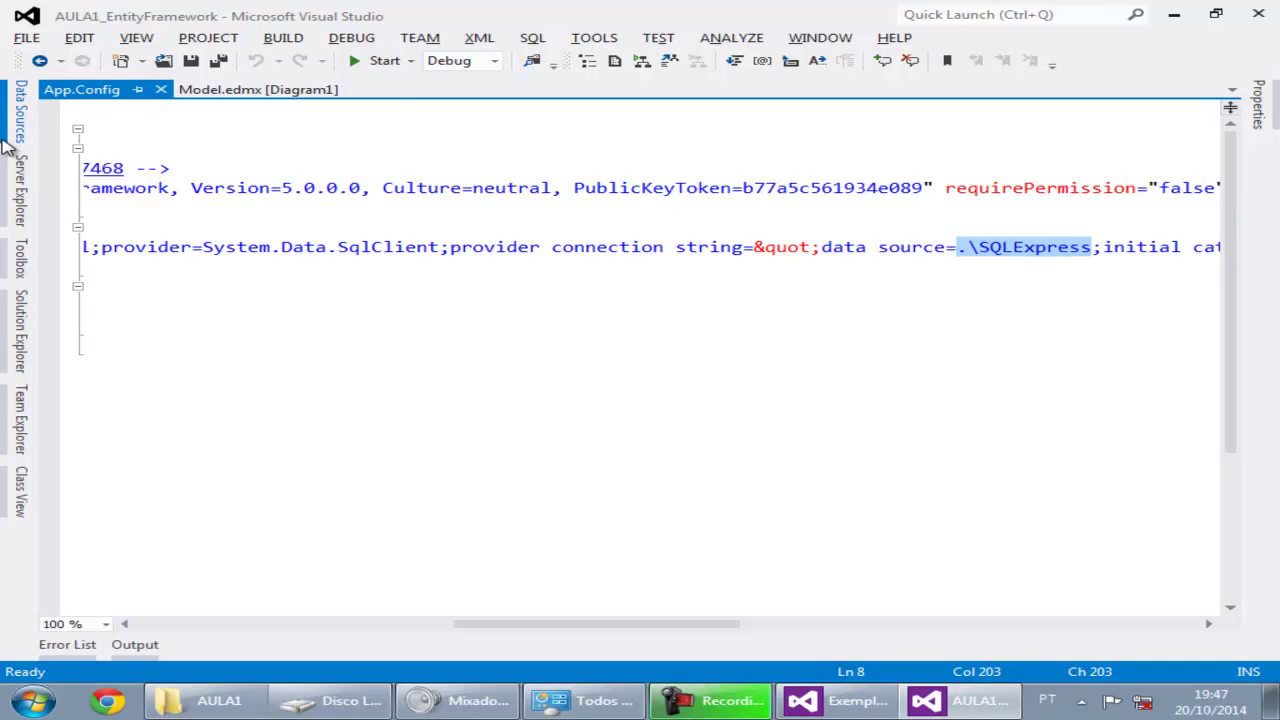
{"action": "left_click", "coordinate": [22, 196]}
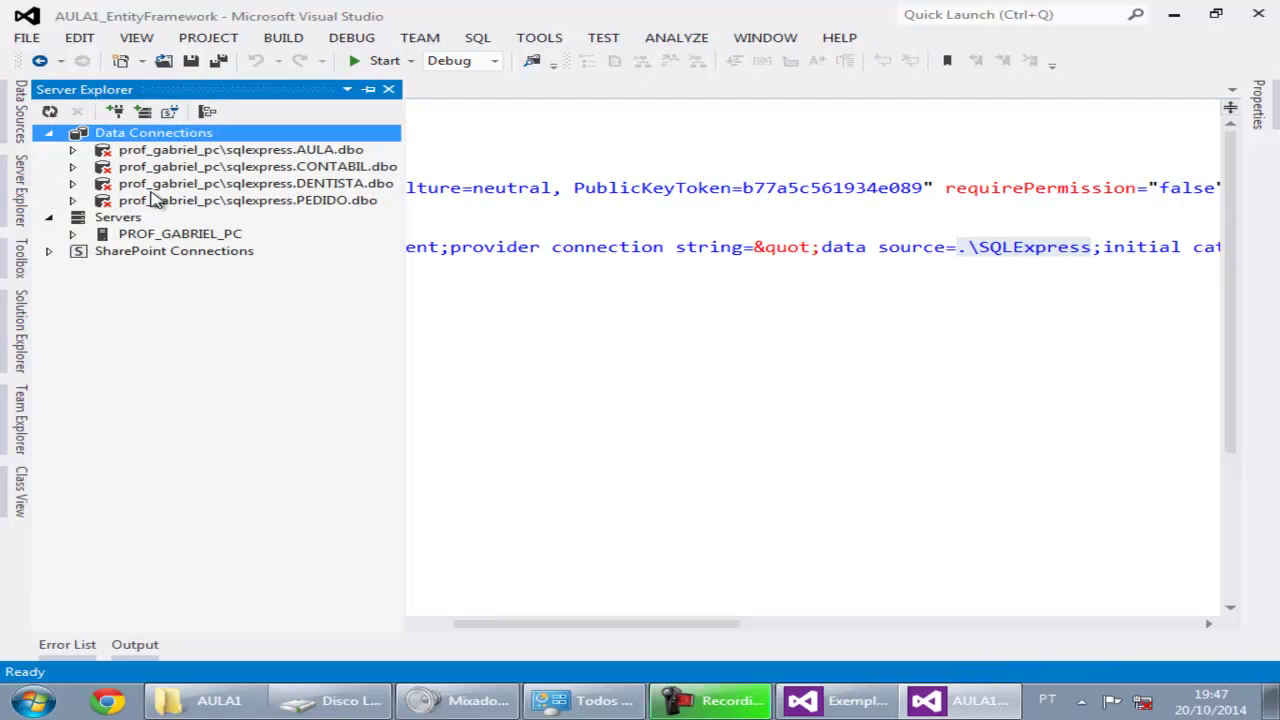
{"action": "left_click", "coordinate": [160, 187]}
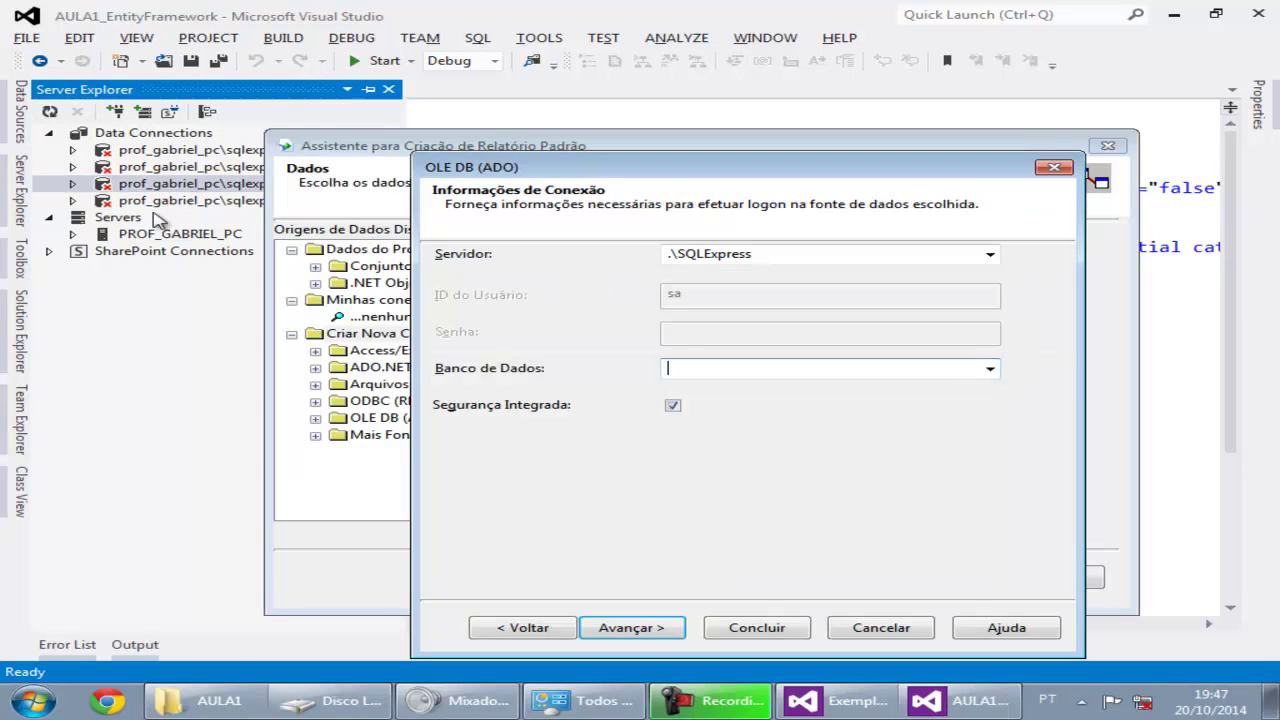
Replace the dot in the connection's server name with the computer name shown in Server Explorer, before \SQLExpress.
{"action": "left_click", "coordinate": [678, 254]}
{"action": "left_click_drag", "start_coordinate": [678, 254], "coordinate": [649, 254]}
{"action": "type", "text": "prof_"}
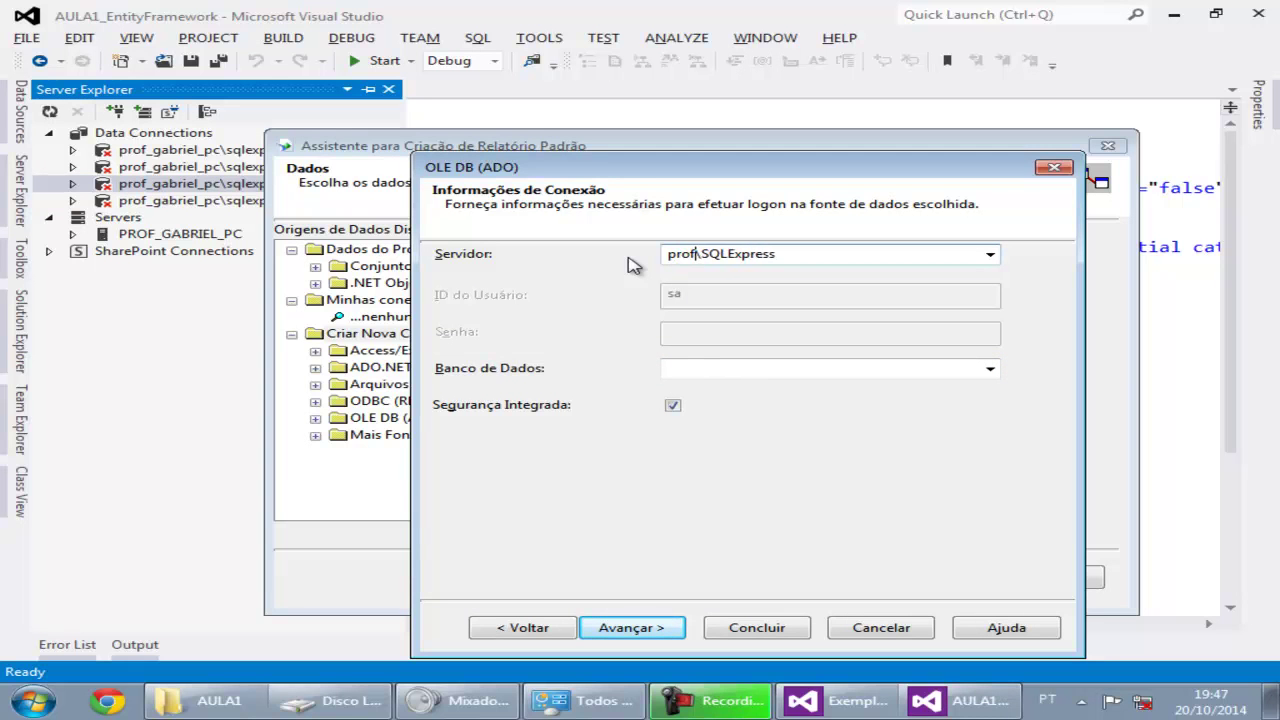
{"action": "type", "text": "gabru"}
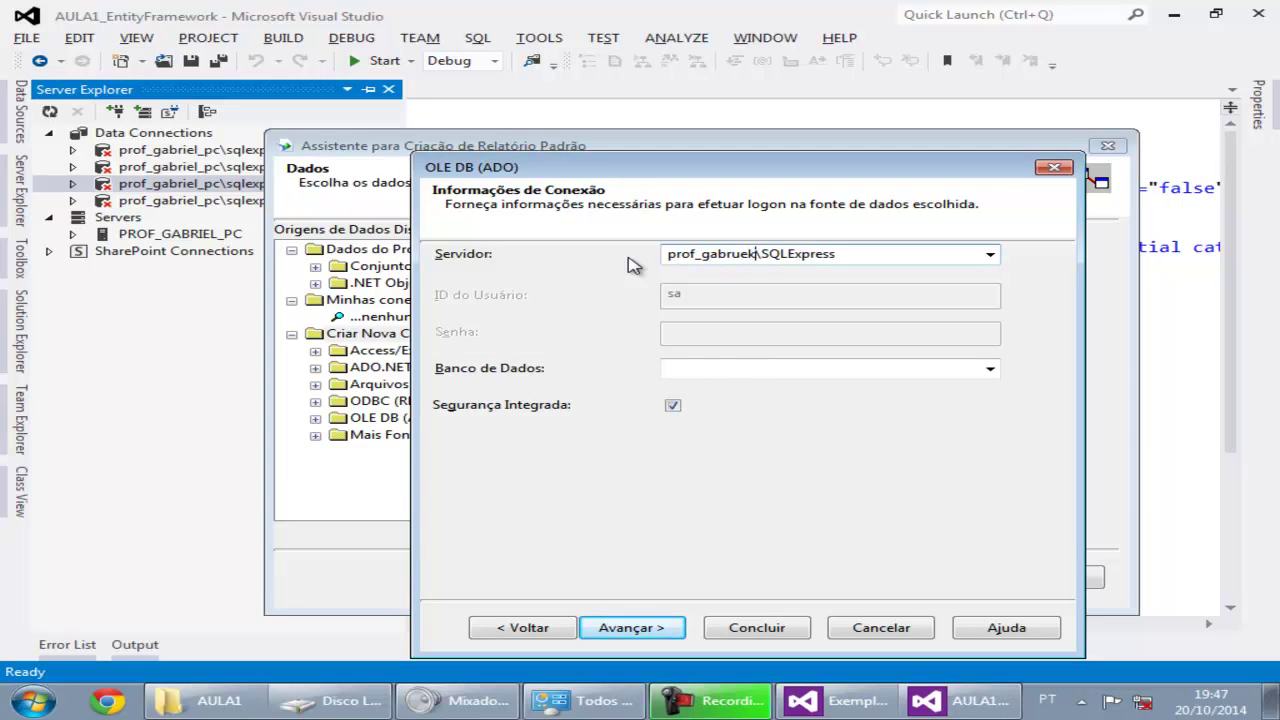
{"action": "key", "text": "BackSpace"}
{"action": "type", "text": "iel_pc"}
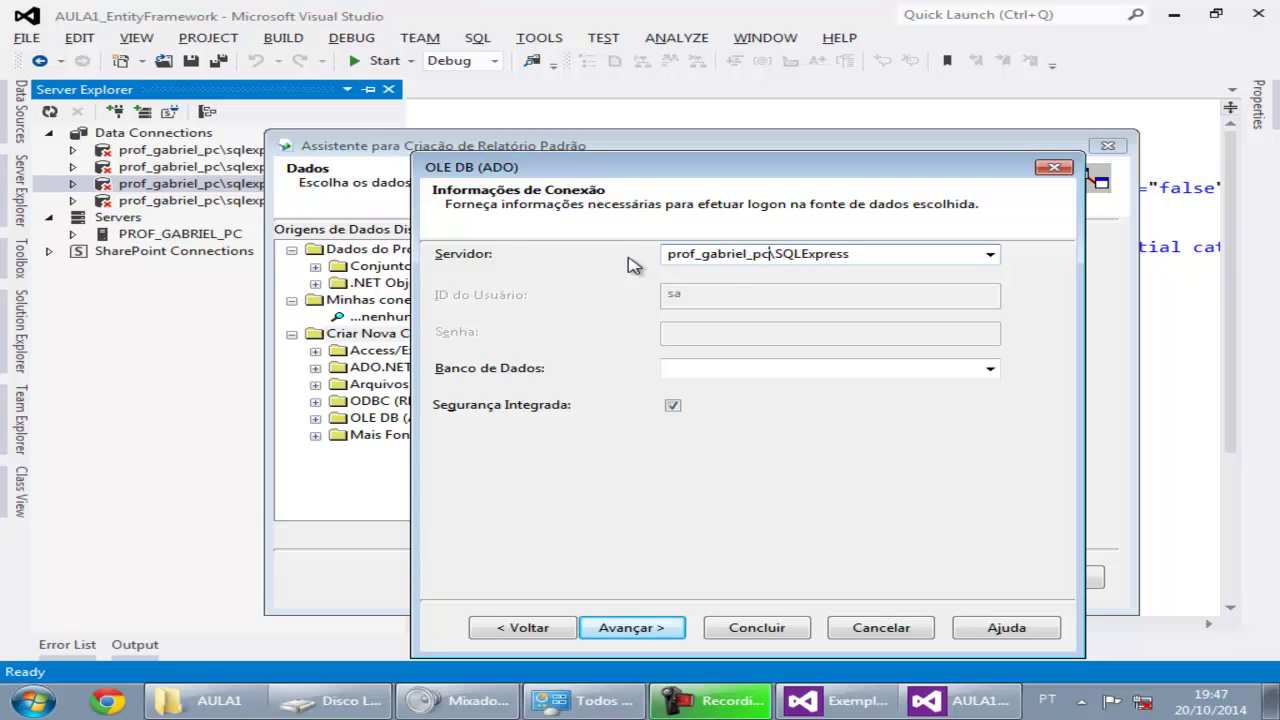
Try to list the databases using the computer name and \SQLExpress as the server.
{"action": "left_click", "coordinate": [990, 368]}
{"action": "left_click", "coordinate": [990, 368]}
{"action": "left_click", "coordinate": [990, 369]}
{"action": "left_click", "coordinate": [990, 369]}
{"action": "left_click", "coordinate": [990, 369]}
{"action": "left_click", "coordinate": [990, 369]}
{"action": "left_click", "coordinate": [990, 369]}
{"action": "left_click", "coordinate": [990, 369]}
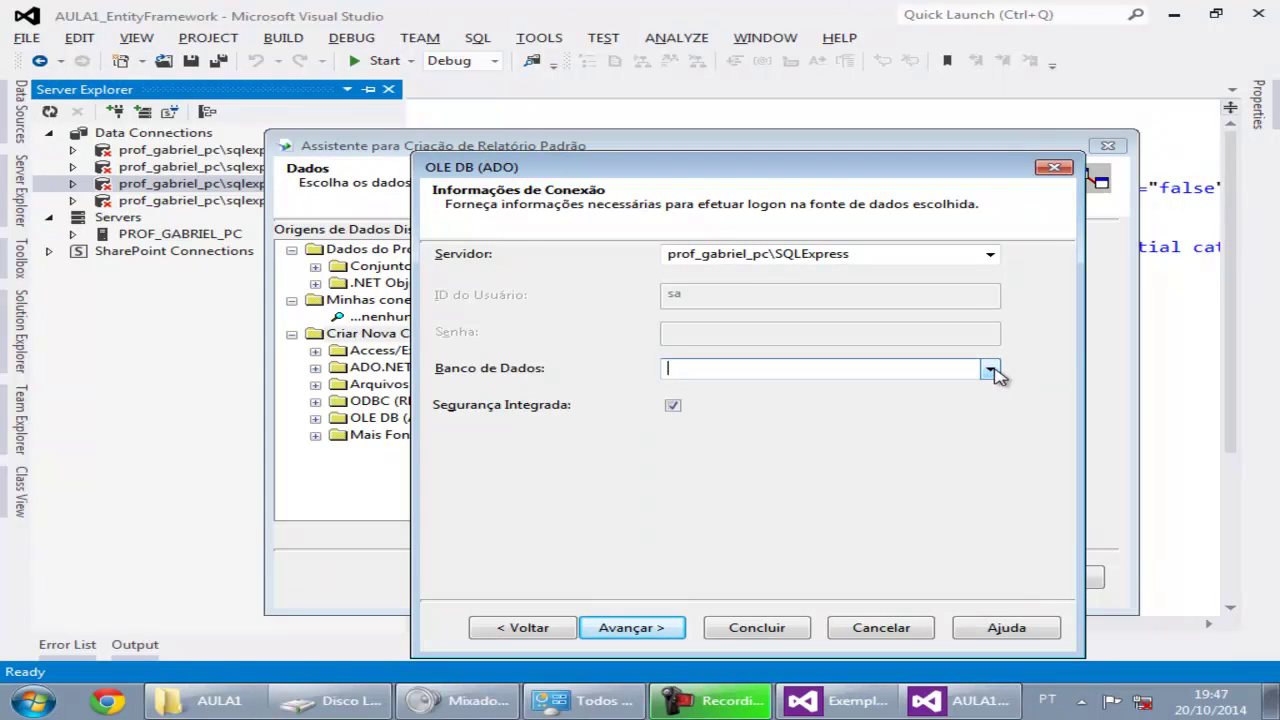
{"action": "left_click", "coordinate": [390, 163]}
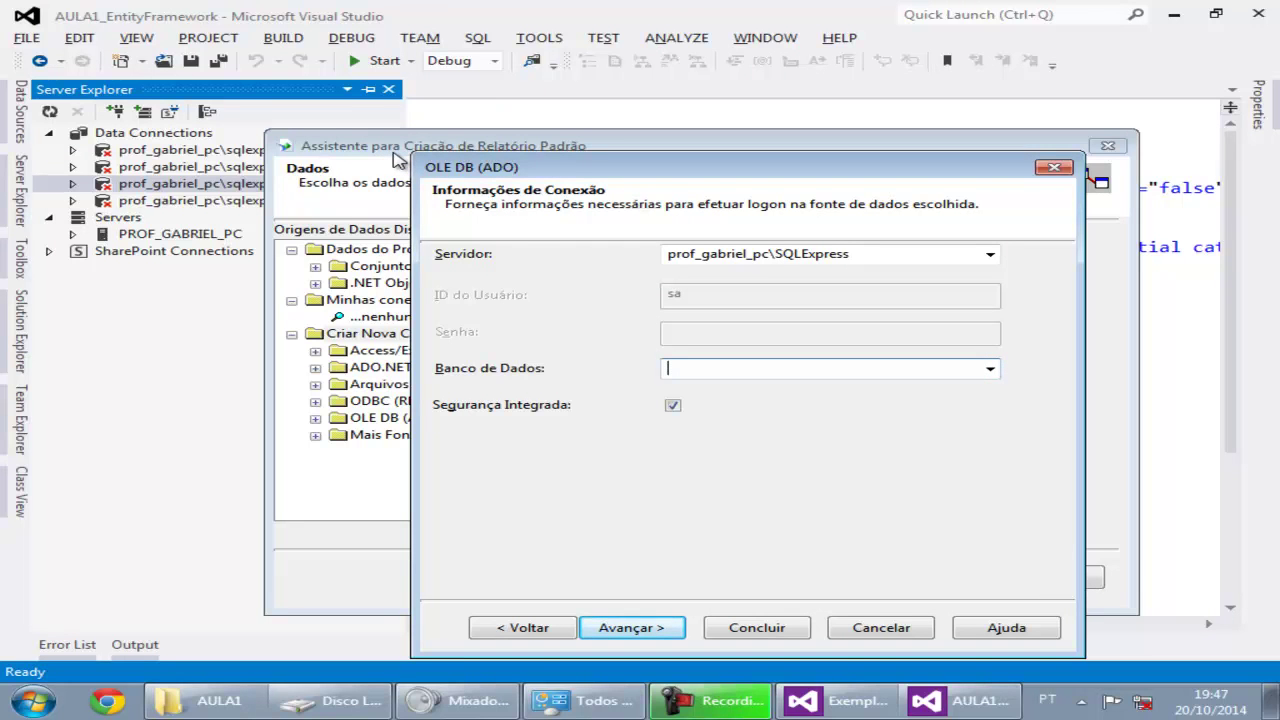
Change the backslash before SQLExpress in the server name to a forward slash and try listing the databases again.
{"action": "left_click", "coordinate": [776, 256]}
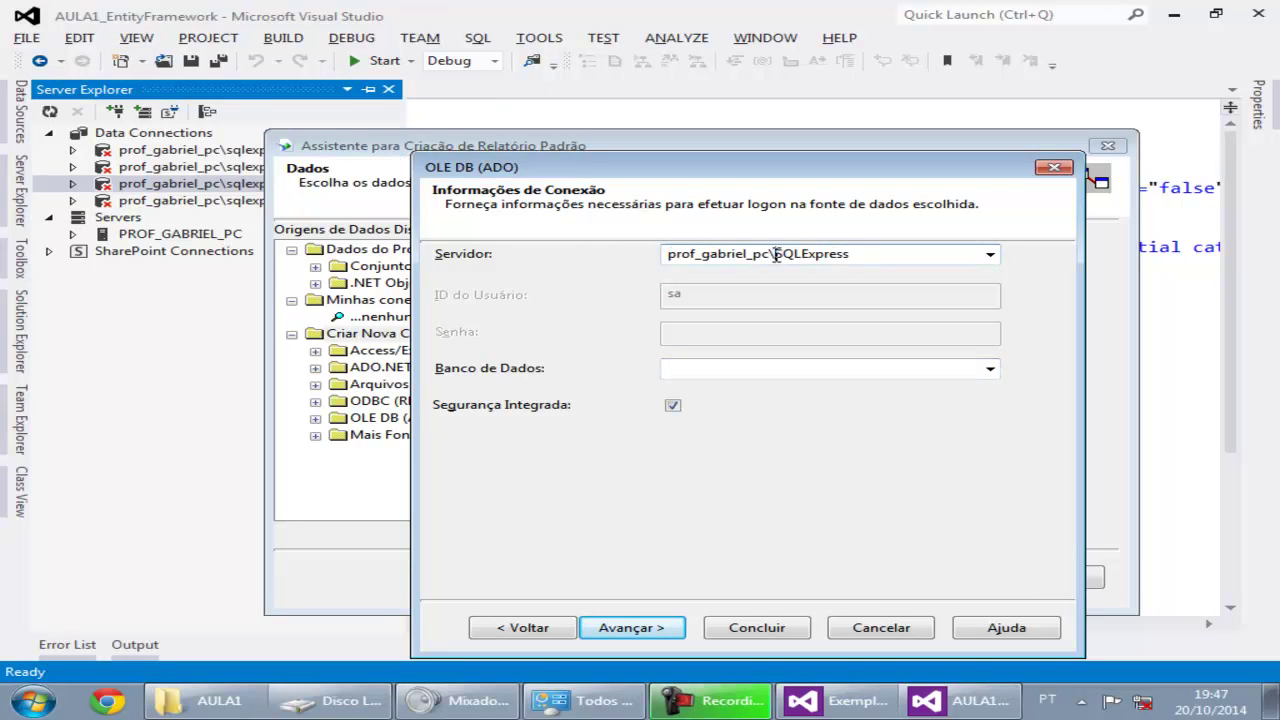
{"action": "key", "text": "BackSpace"}
{"action": "type", "text": "/"}
{"action": "left_click", "coordinate": [989, 369]}
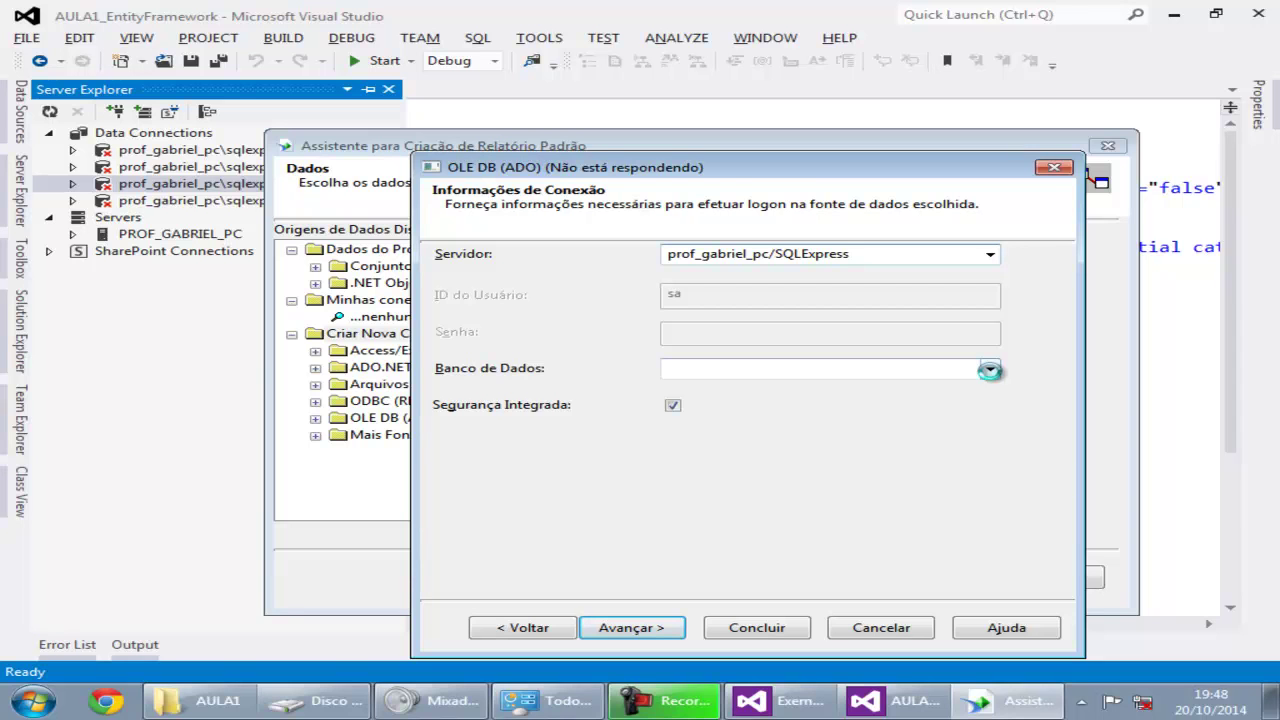
{"action": "left_click", "coordinate": [990, 372]}
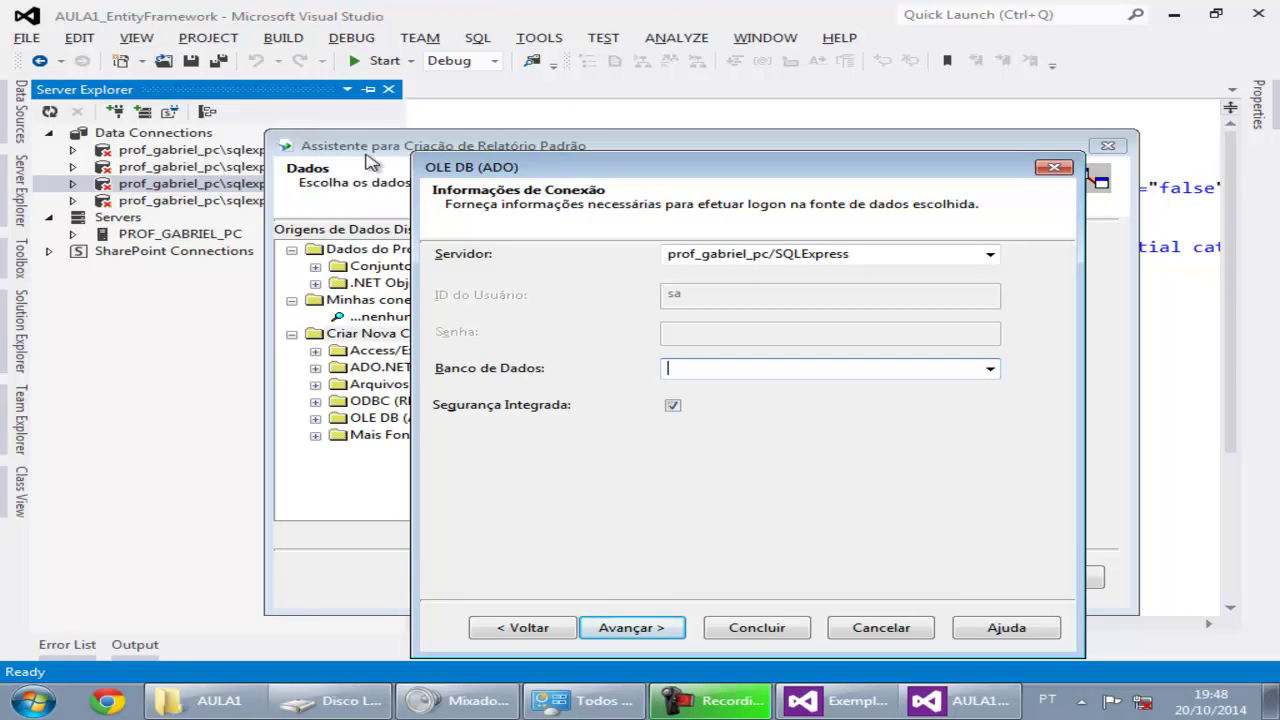
Cancel the OLE DB connection and the report creation wizard, and keep the Field Explorer docked beside the blank report.
{"action": "left_click", "coordinate": [874, 631]}
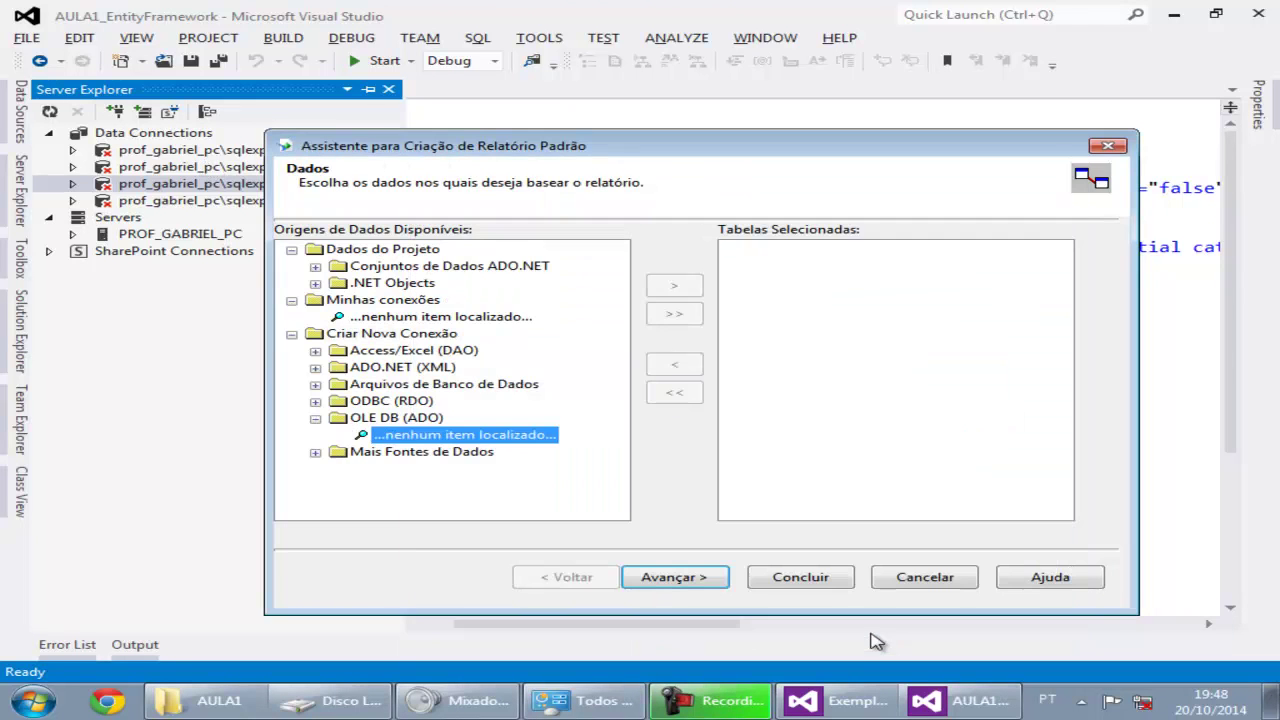
{"action": "left_click", "coordinate": [914, 580]}
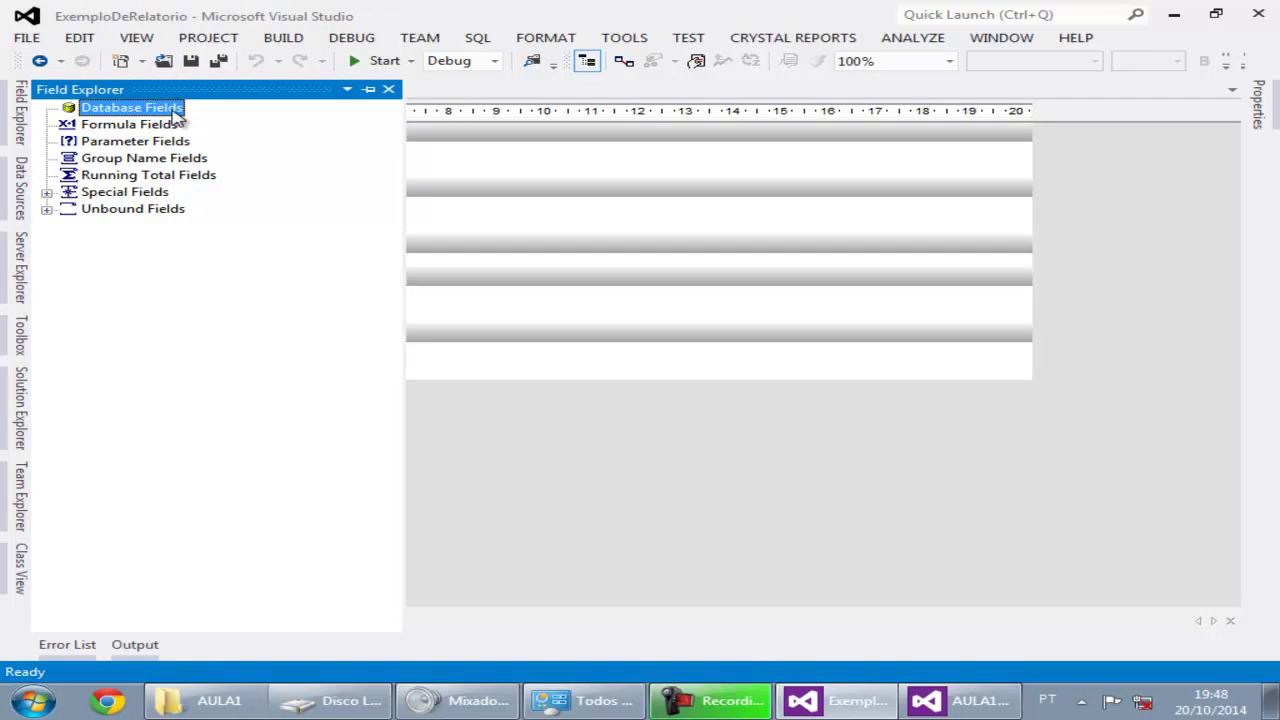
{"action": "left_click", "coordinate": [368, 89]}
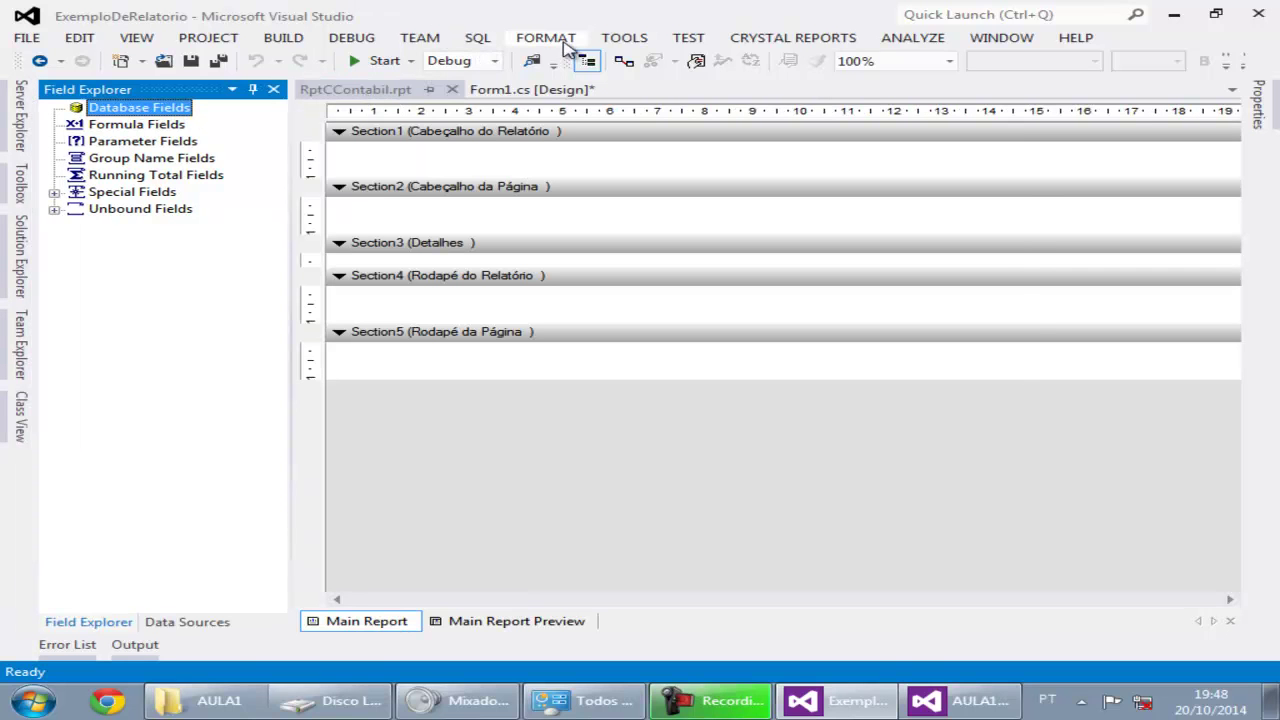
Open the Database Expert for the report and start a new OLE DB (ADO) connection.
{"action": "left_click", "coordinate": [735, 37]}
{"action": "mouse_move", "coordinate": [730, 87]}
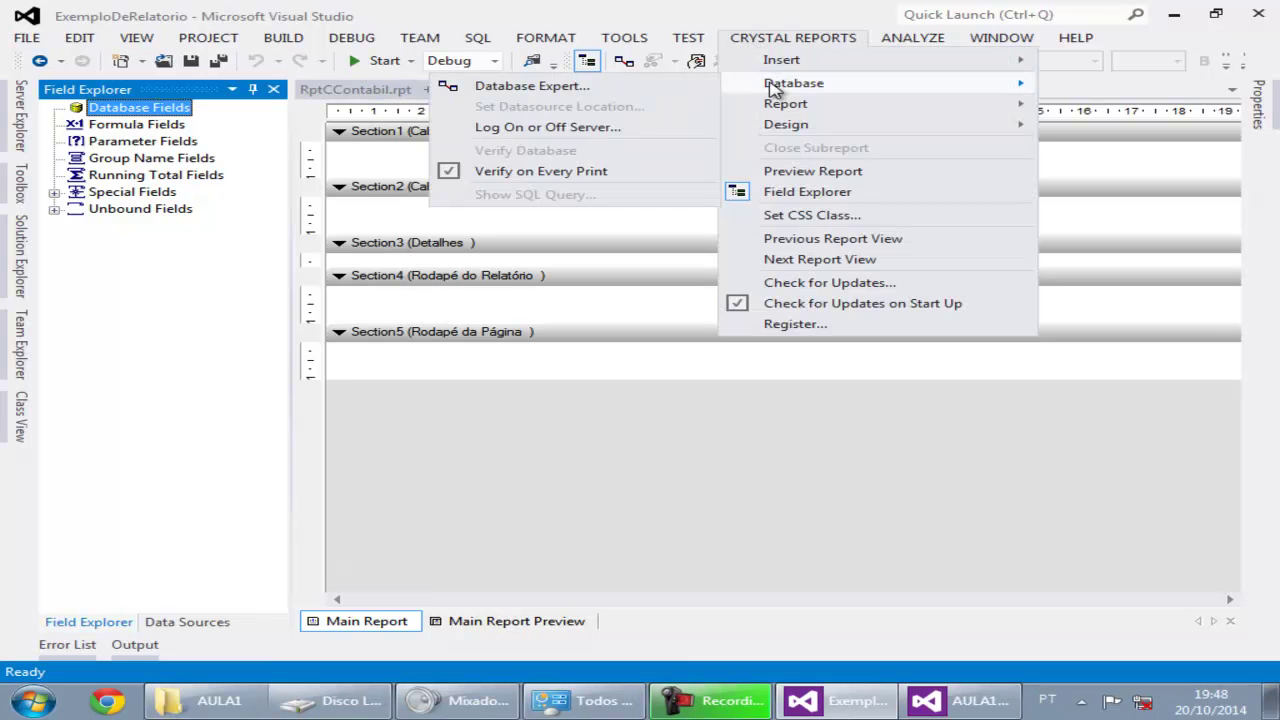
{"action": "left_click", "coordinate": [634, 88]}
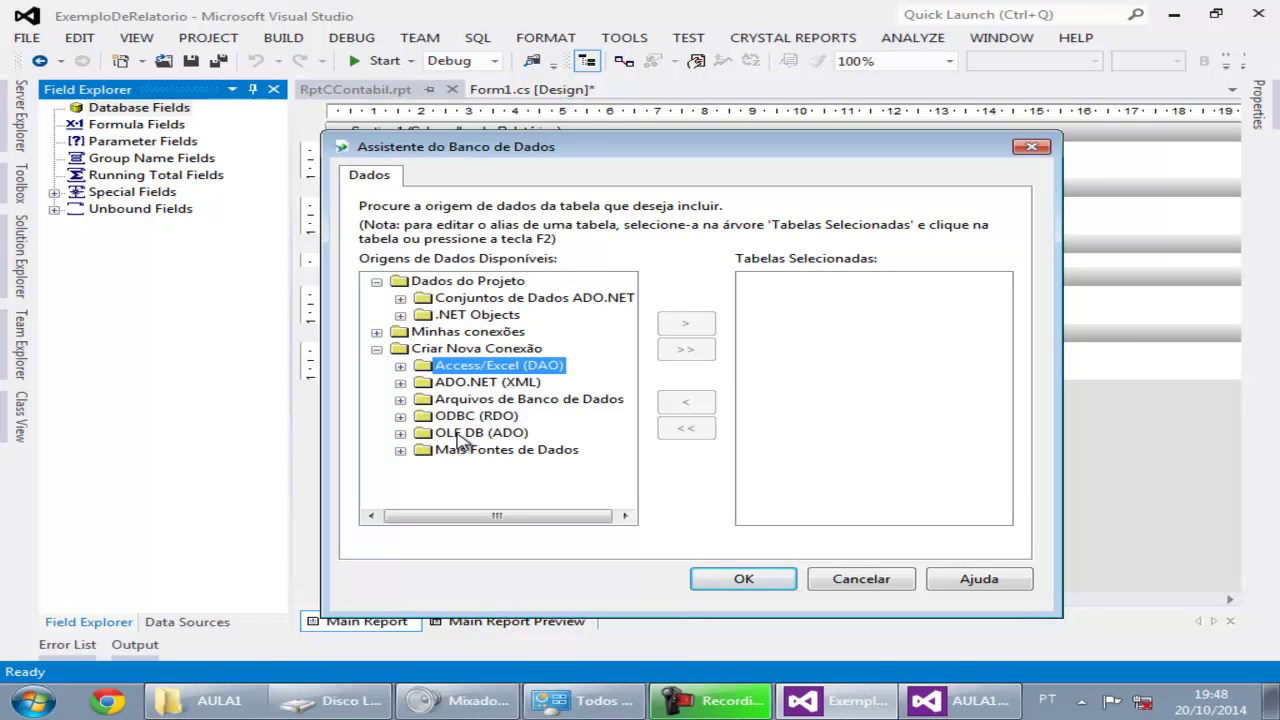
{"action": "left_click", "coordinate": [470, 432]}
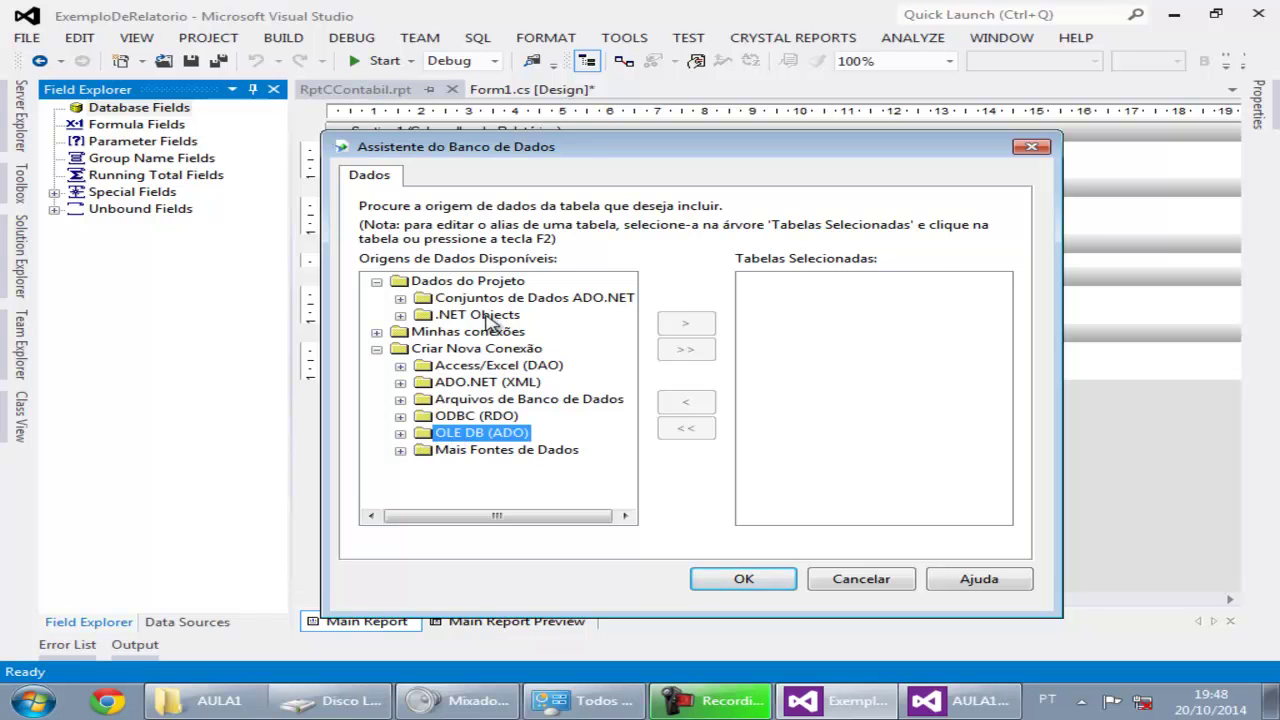
{"action": "left_click", "coordinate": [400, 433]}
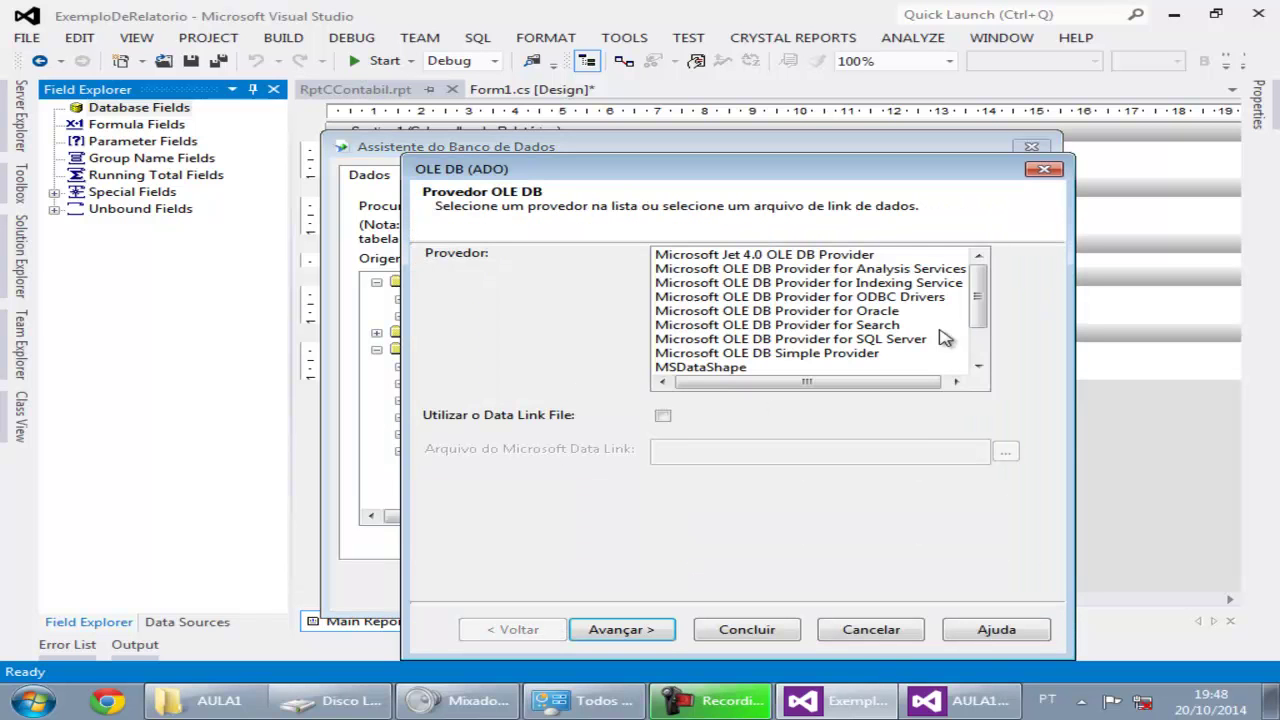
Choose SQL Native Client as the OLE DB provider for the new connection.
{"action": "left_click", "coordinate": [988, 352]}
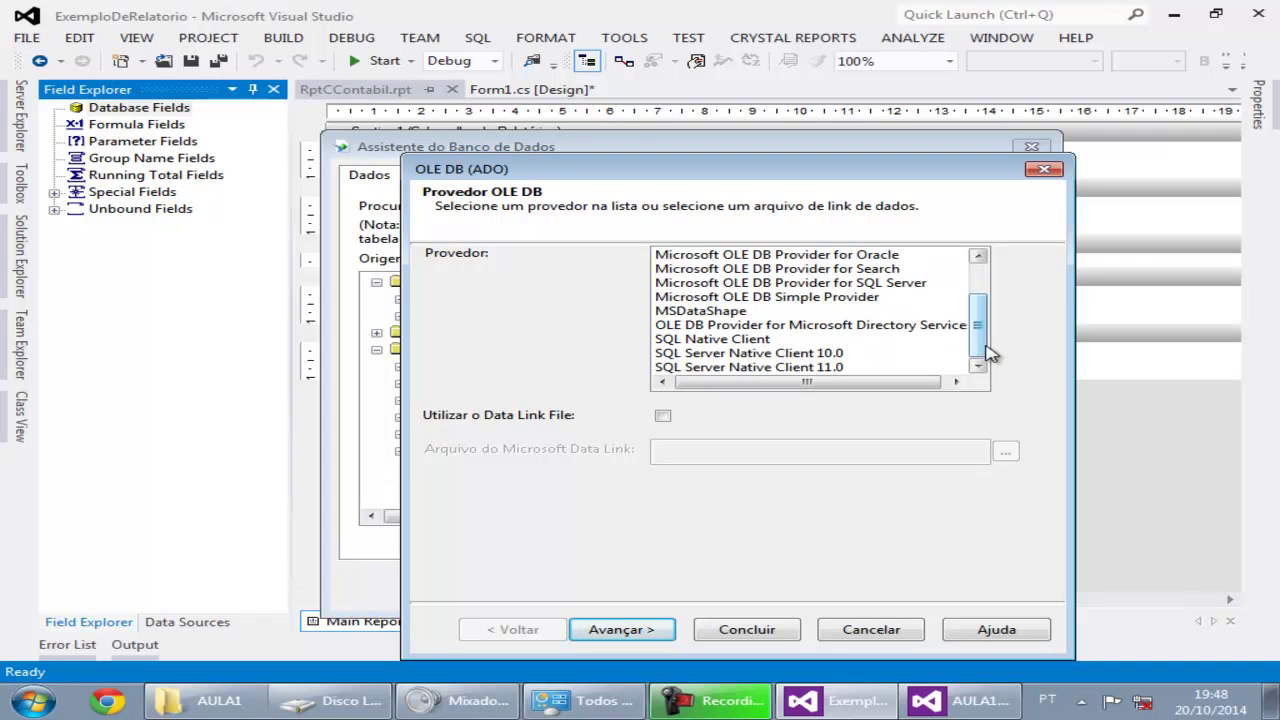
{"action": "left_click", "coordinate": [817, 357]}
{"action": "left_click", "coordinate": [765, 341]}
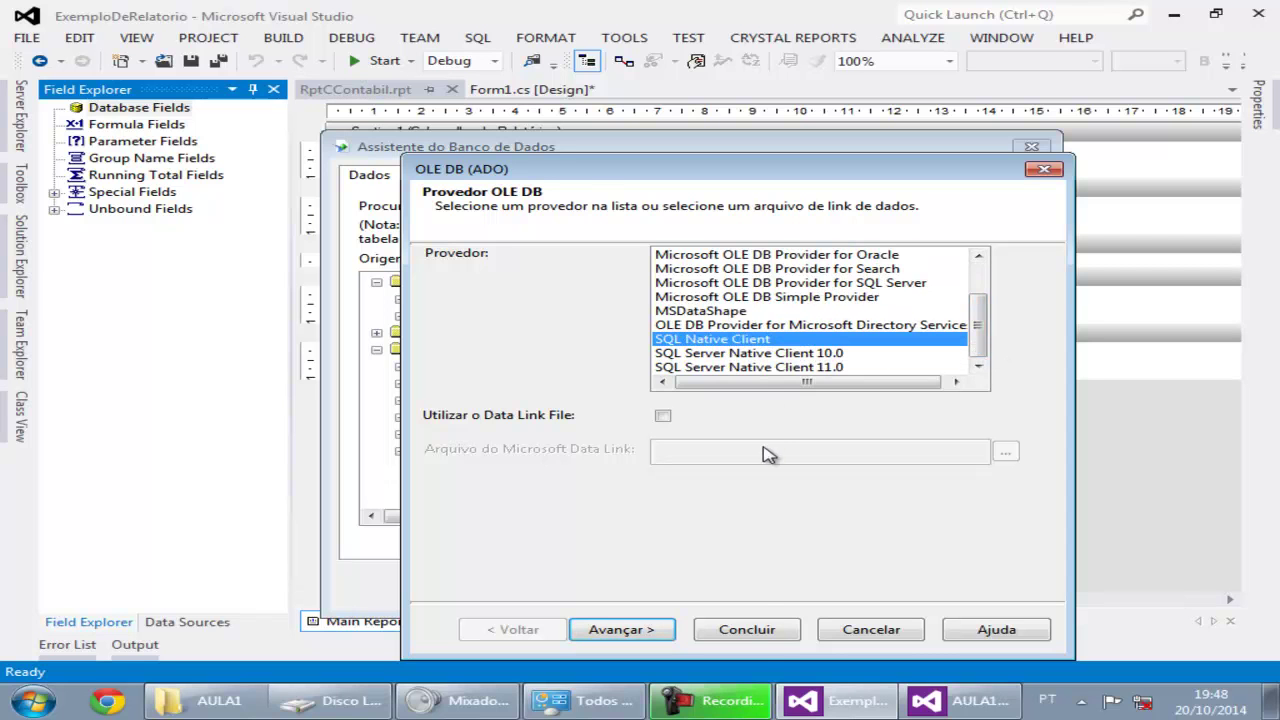
Try to list the databases on server .\sqlexpress\ using integrated security, then cancel the connection and the Database Expert.
{"action": "left_click", "coordinate": [656, 634]}
{"action": "left_click", "coordinate": [977, 257]}
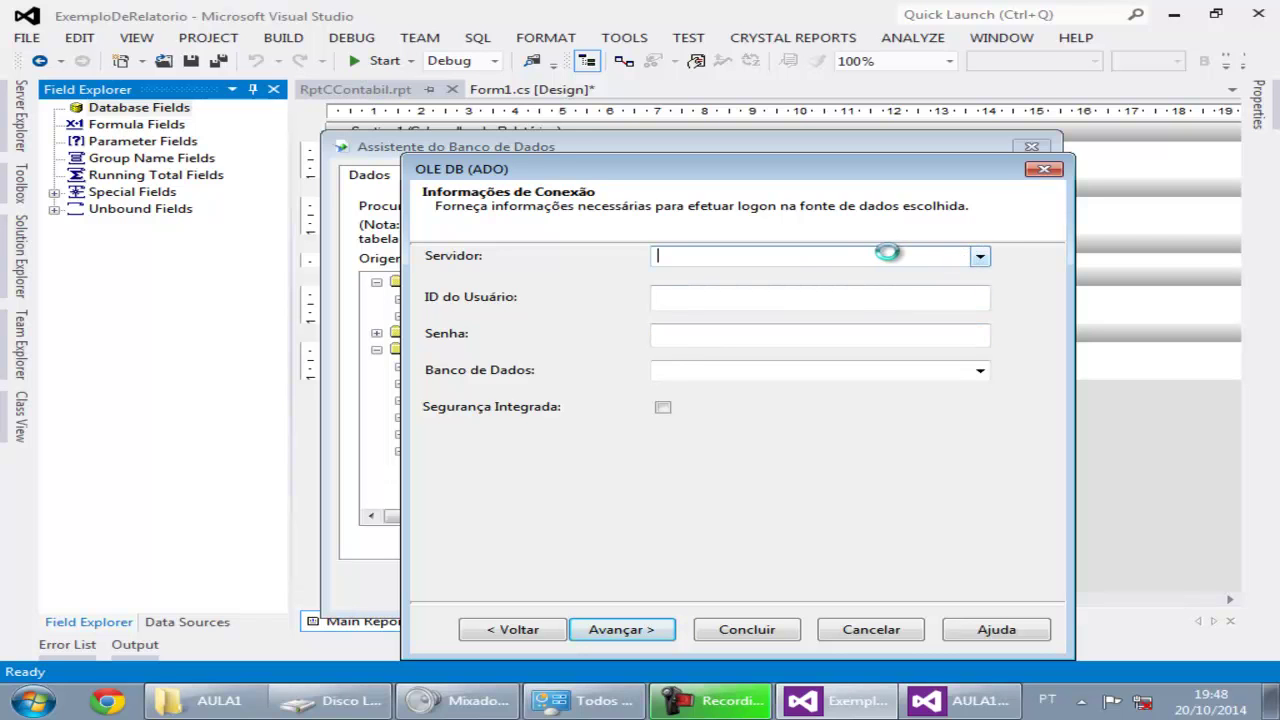
{"action": "left_click", "coordinate": [890, 252]}
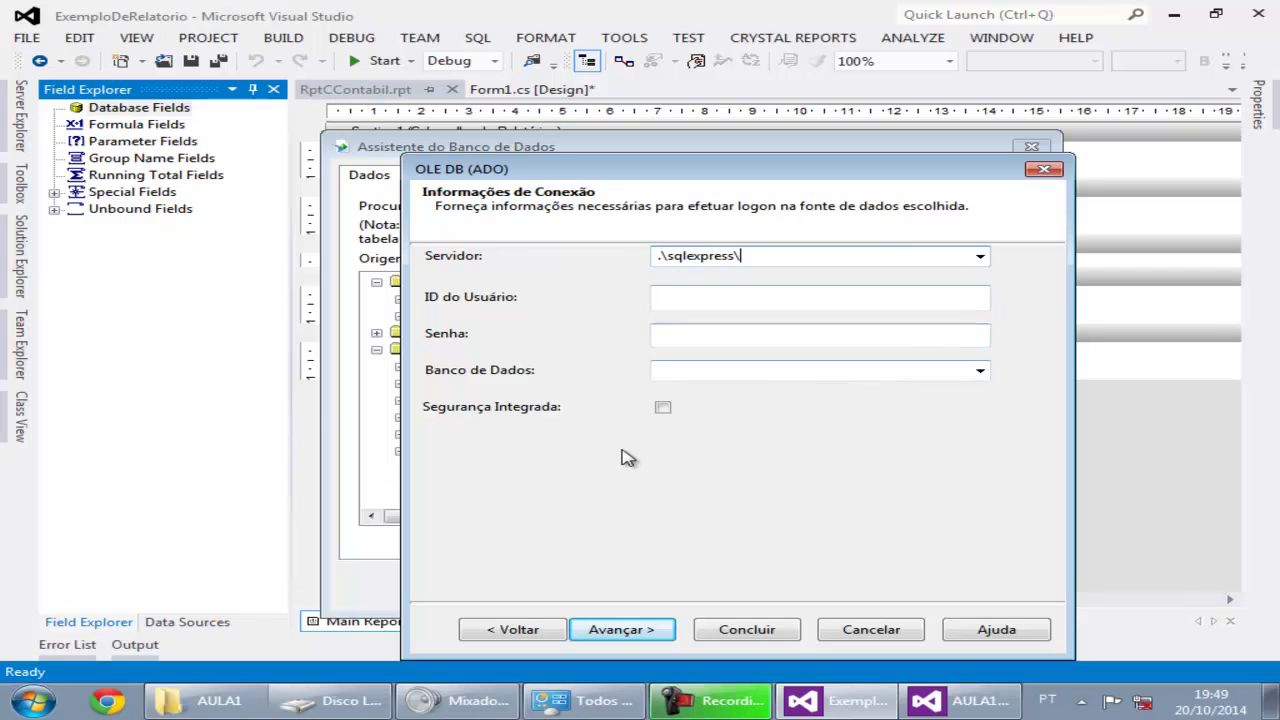
{"action": "left_click", "coordinate": [664, 410]}
{"action": "left_click", "coordinate": [978, 371]}
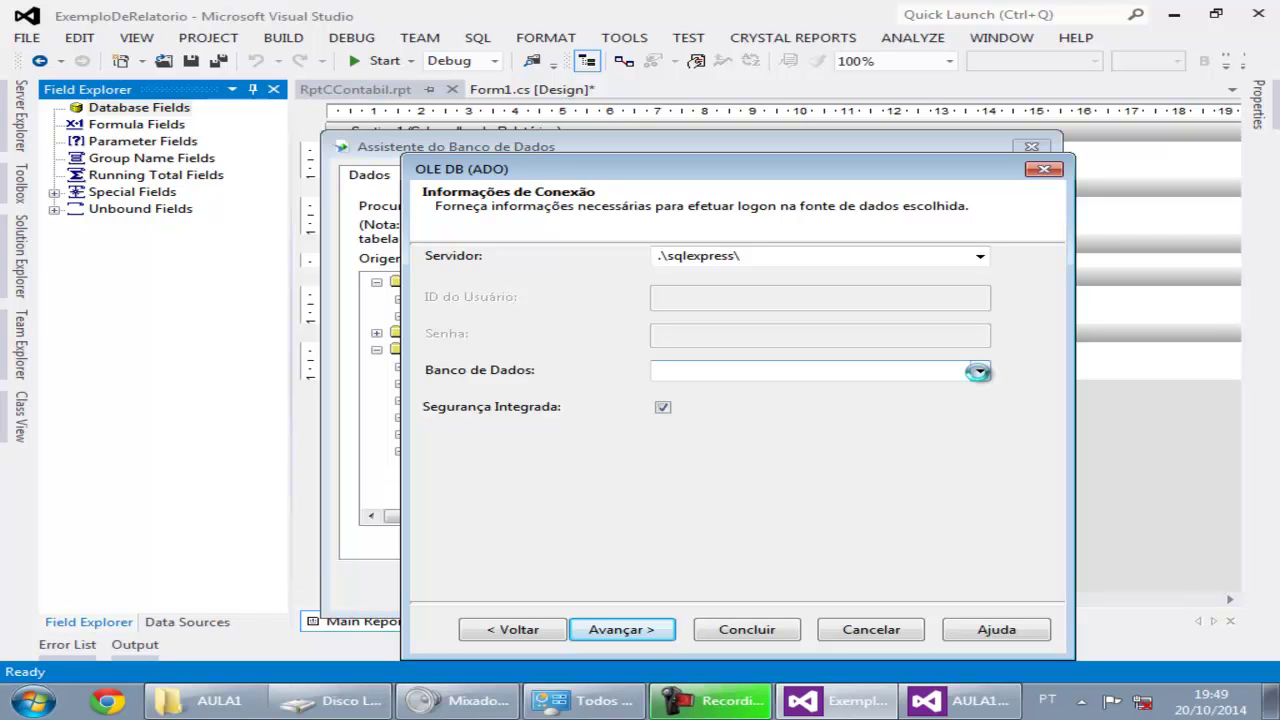
{"action": "left_click", "coordinate": [977, 371]}
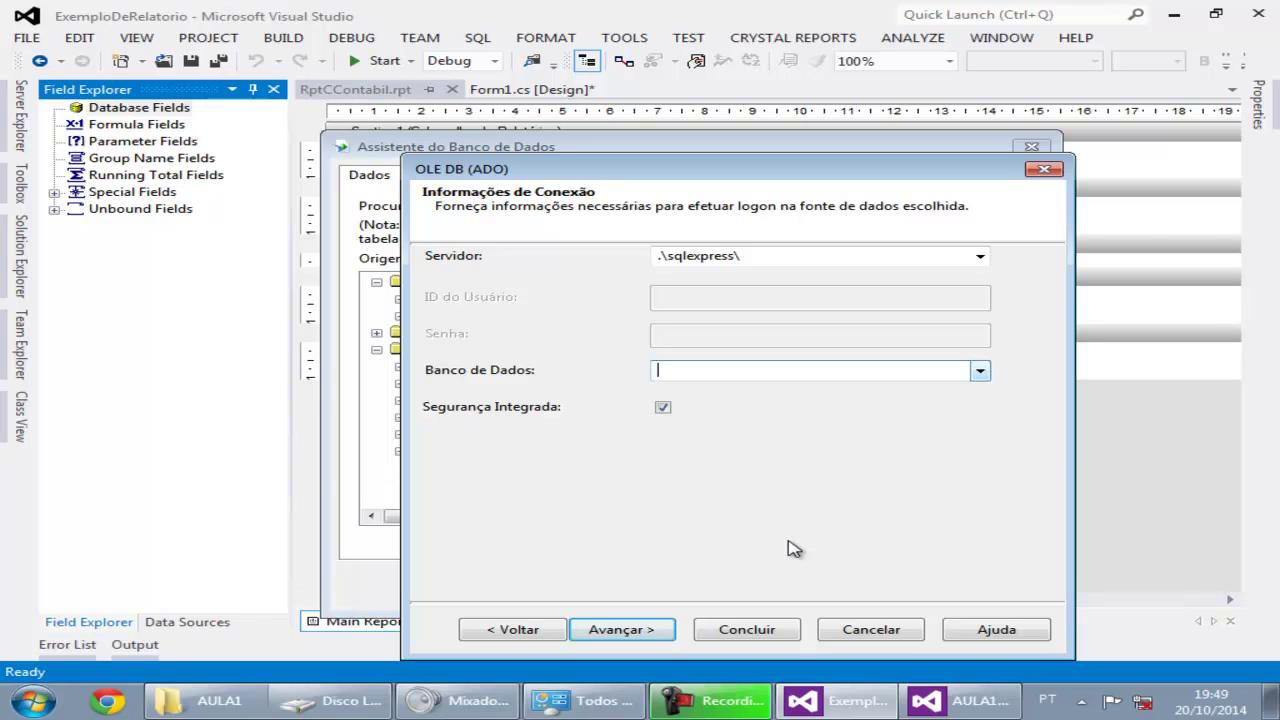
{"action": "left_click", "coordinate": [872, 632]}
{"action": "left_click", "coordinate": [884, 586]}
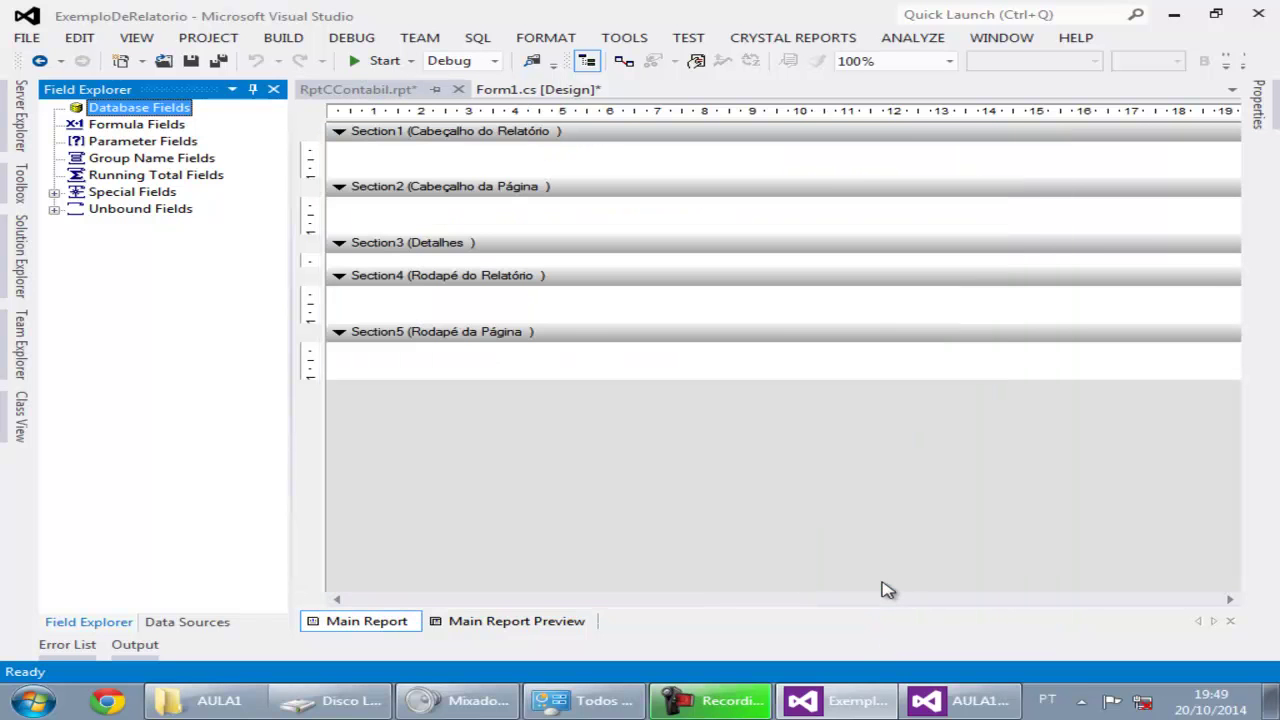
Switch to the AULA1_EntityFramework project, check the CONTABIL data connection's server and authentication settings, and test the connection.
{"action": "left_click", "coordinate": [958, 700]}
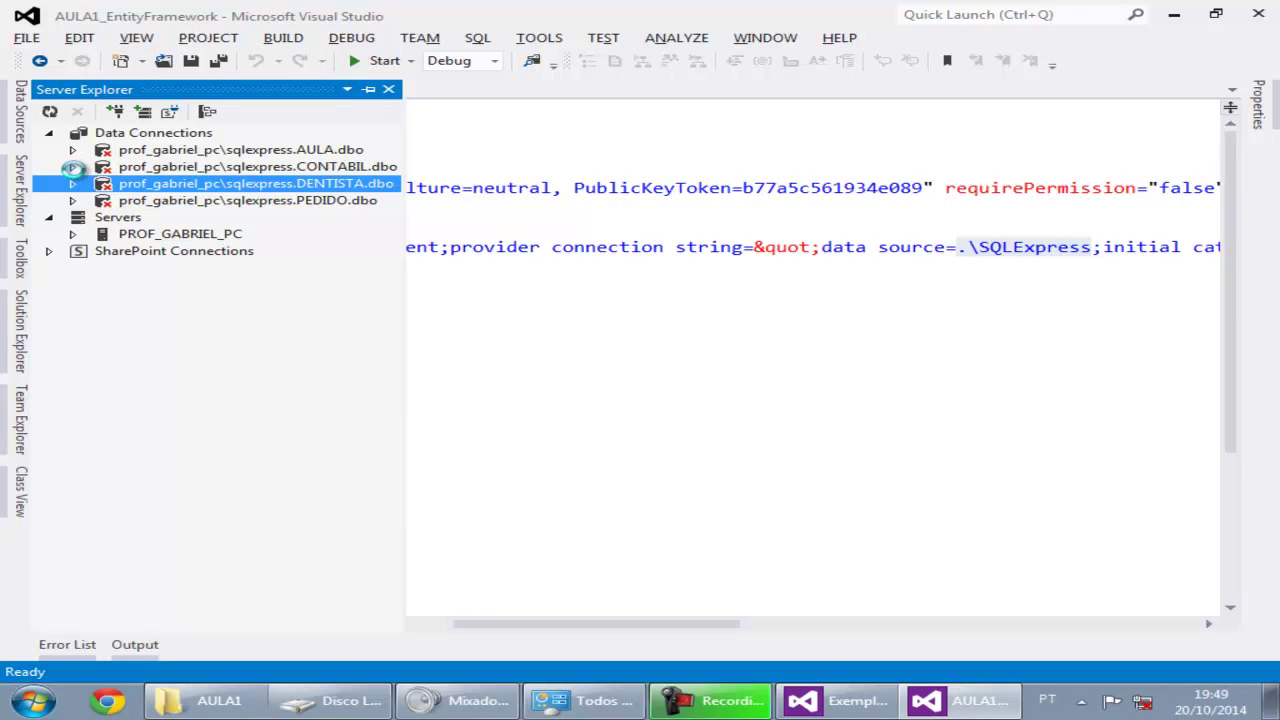
{"action": "left_click", "coordinate": [73, 167]}
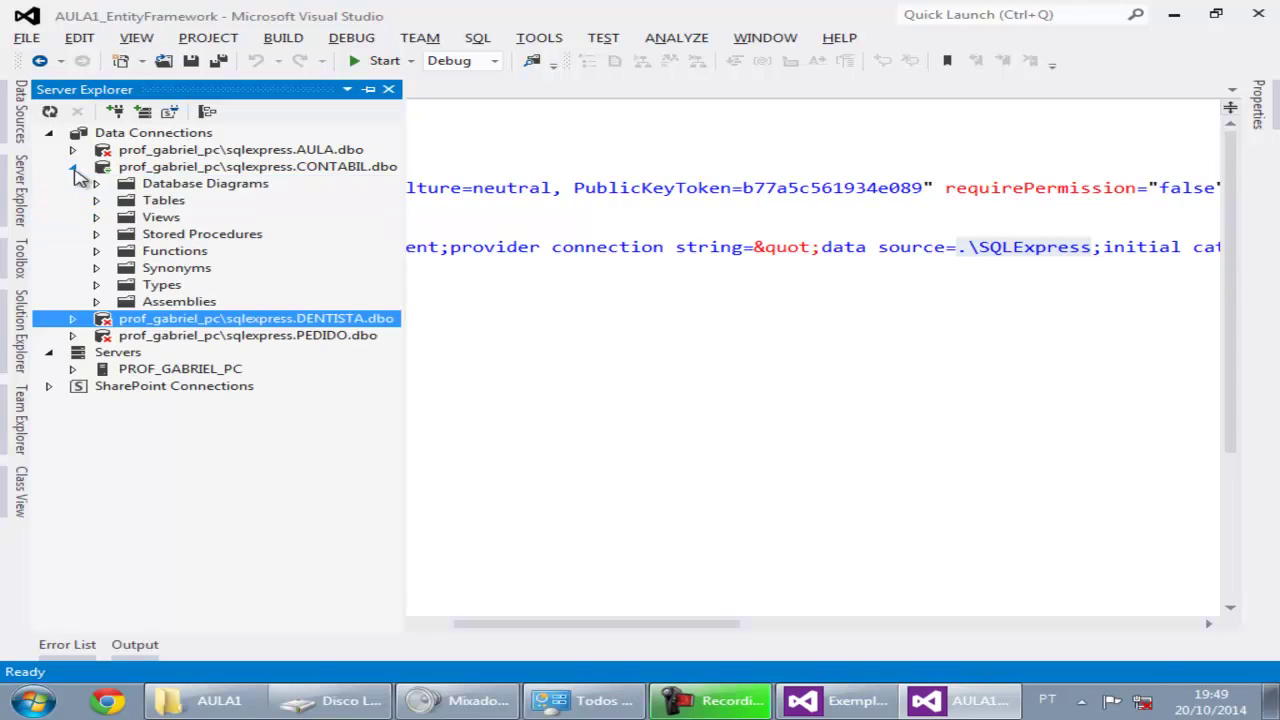
{"action": "left_click", "coordinate": [140, 170]}
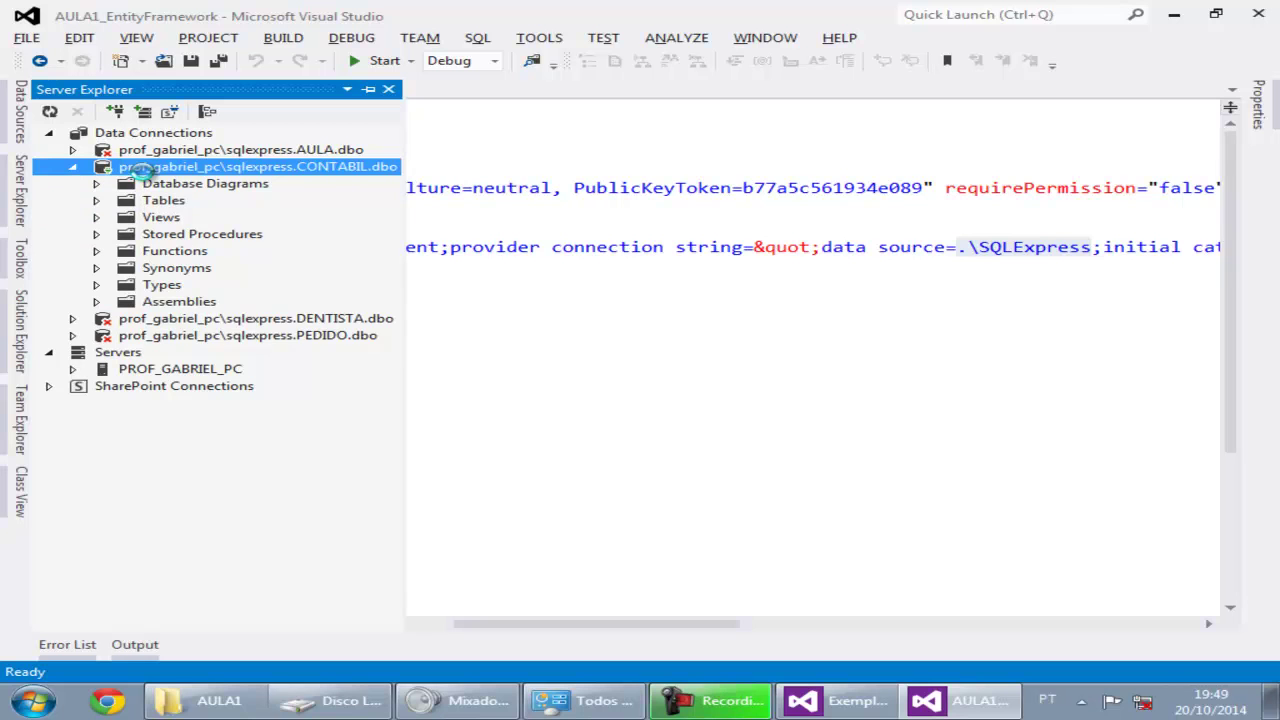
{"action": "right_click", "coordinate": [140, 169]}
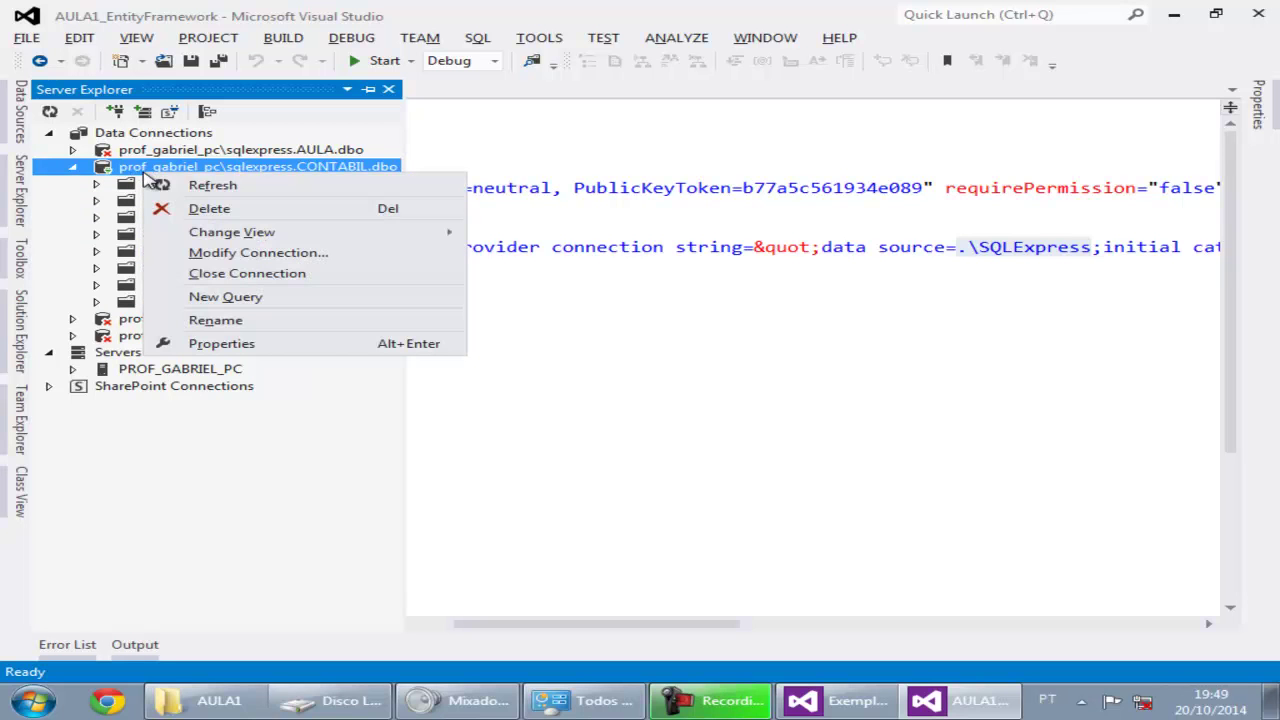
{"action": "left_click", "coordinate": [238, 256]}
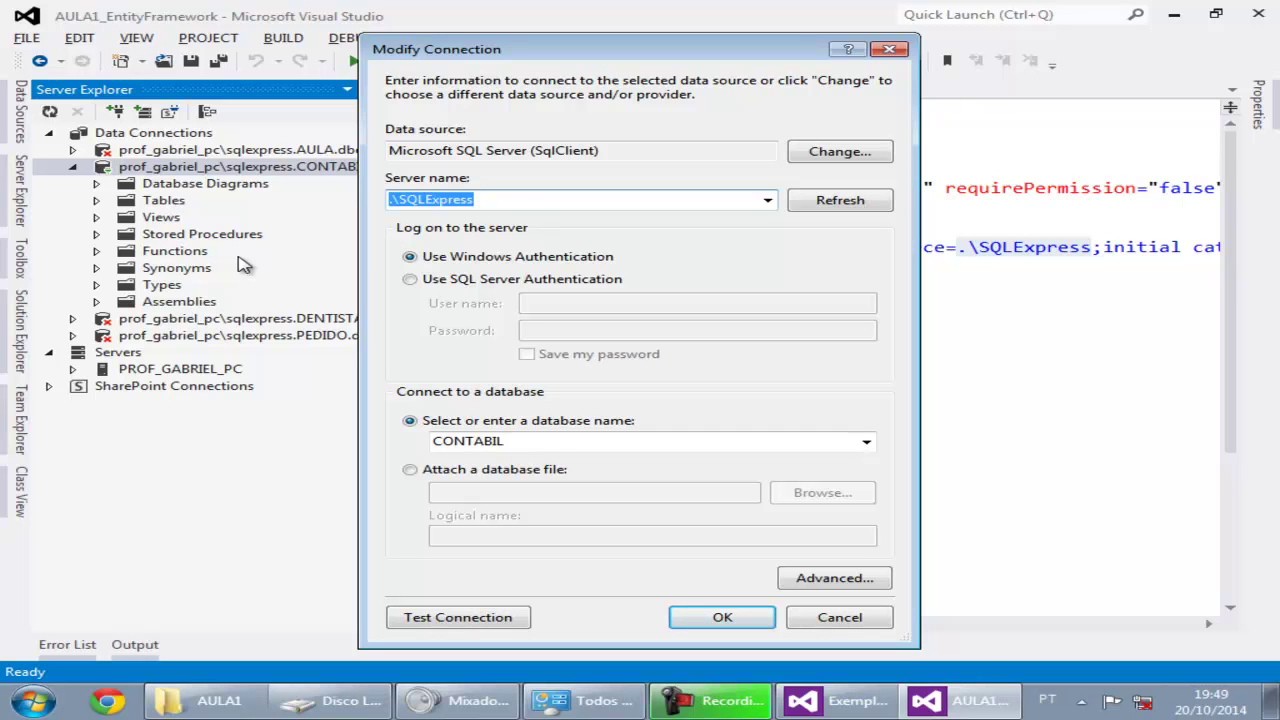
{"action": "left_click", "coordinate": [447, 619]}
{"action": "left_click", "coordinate": [738, 424]}
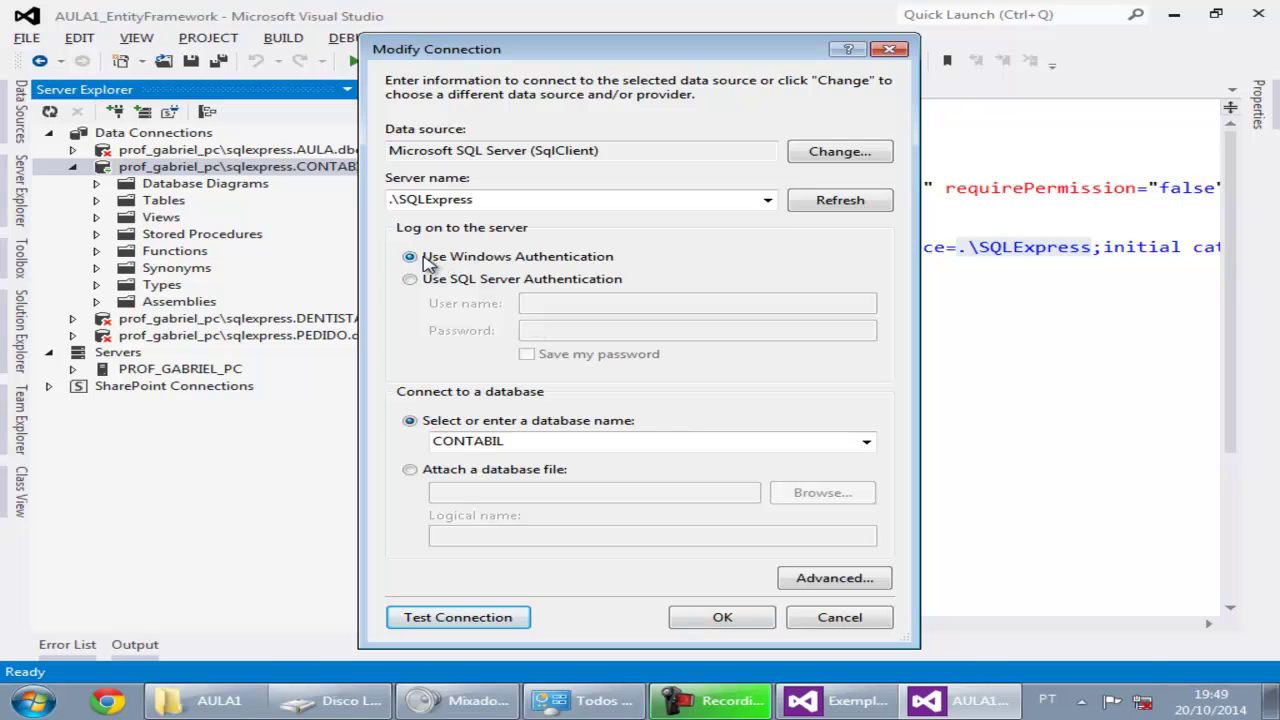
{"action": "left_click", "coordinate": [722, 618]}
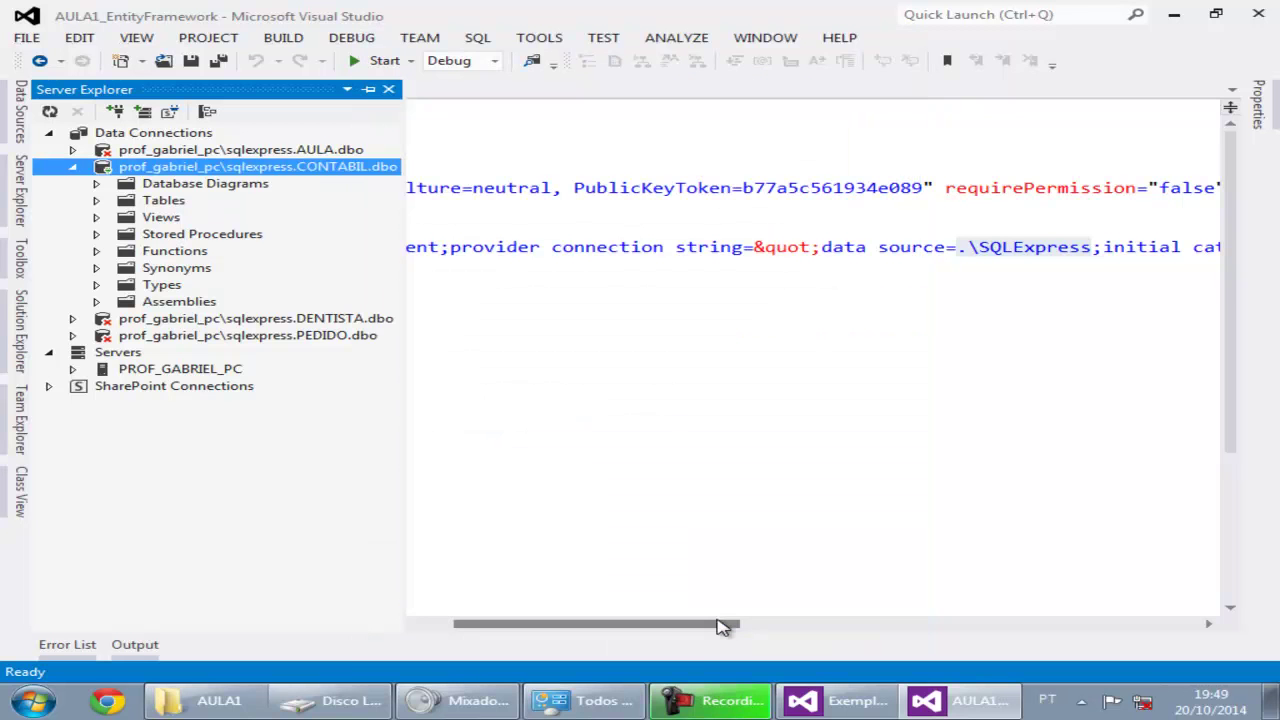
Switch back to the ExemploDeRelatorio project and open the Database Expert for the report, selecting OLE DB (ADO) as the source type.
{"action": "left_click", "coordinate": [845, 700]}
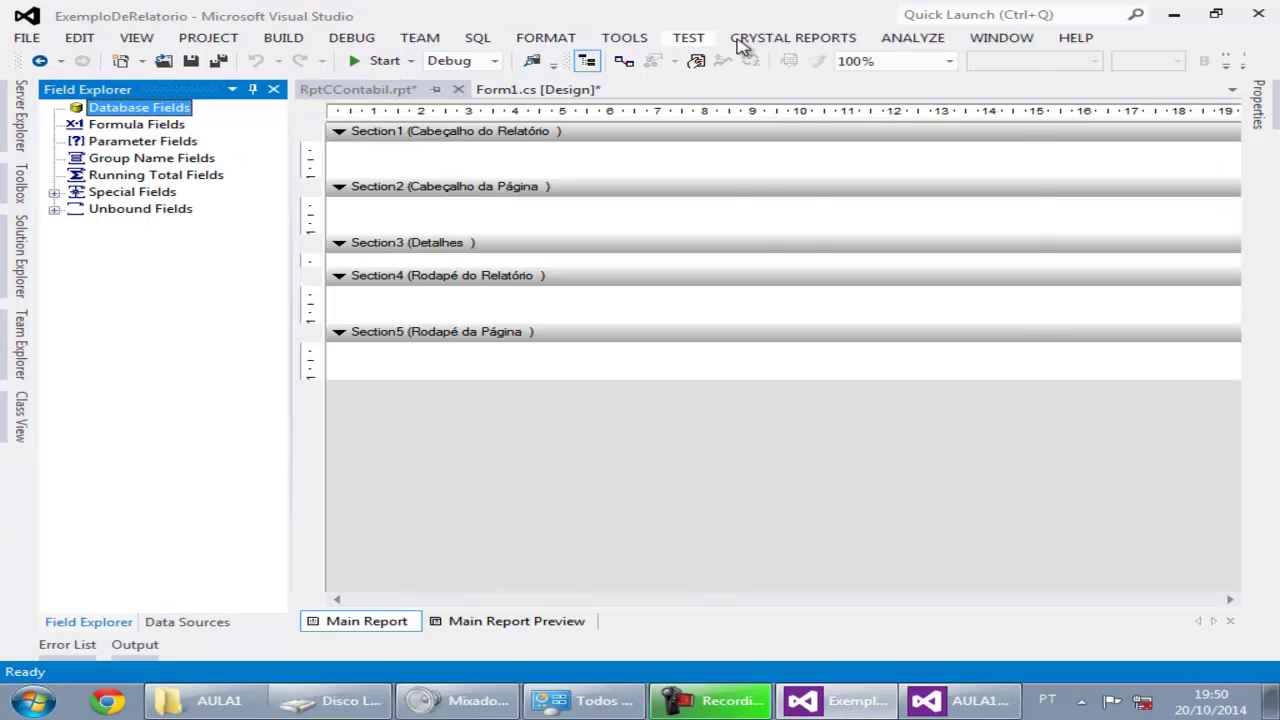
{"action": "left_click", "coordinate": [743, 42]}
{"action": "mouse_move", "coordinate": [765, 86]}
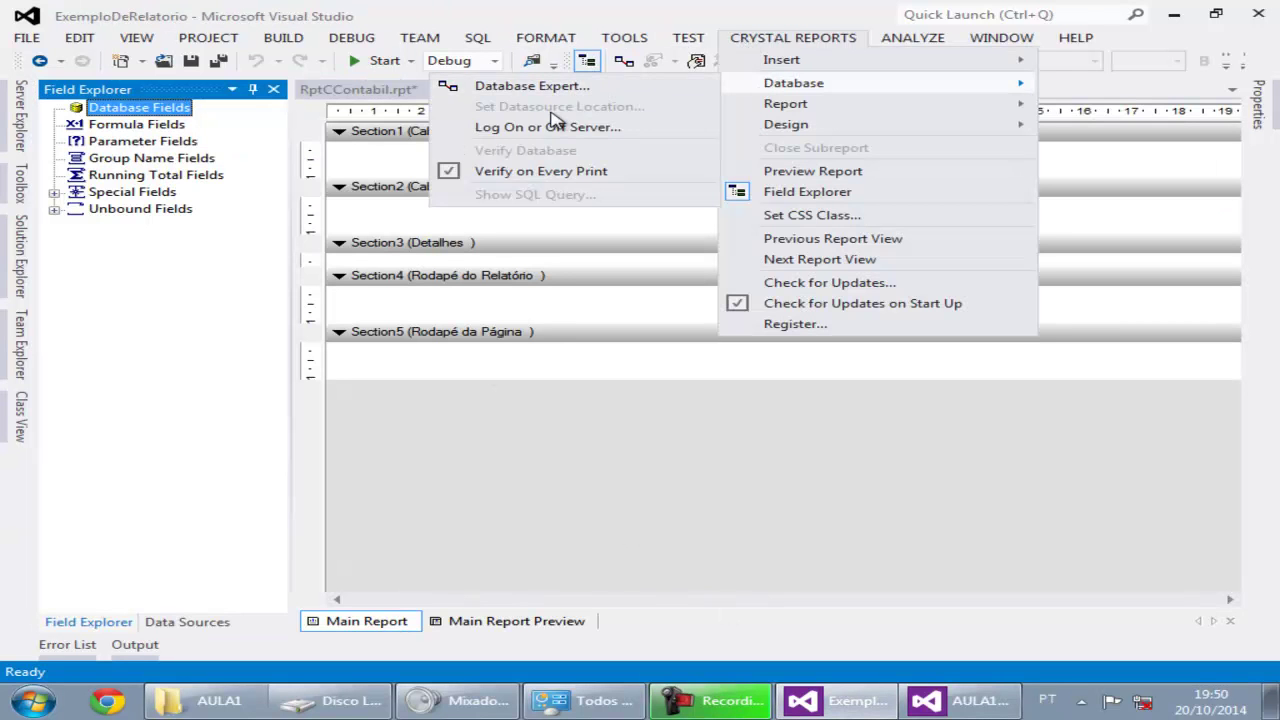
{"action": "left_click", "coordinate": [552, 90]}
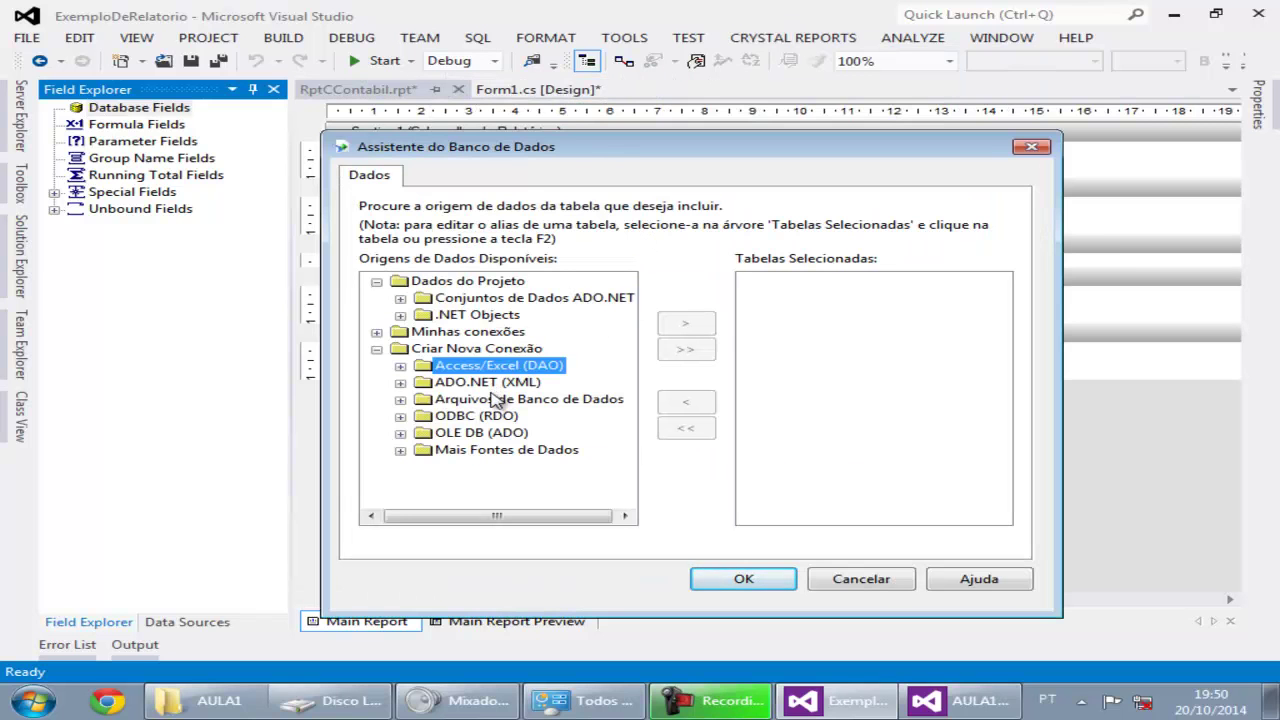
{"action": "left_click", "coordinate": [480, 434]}
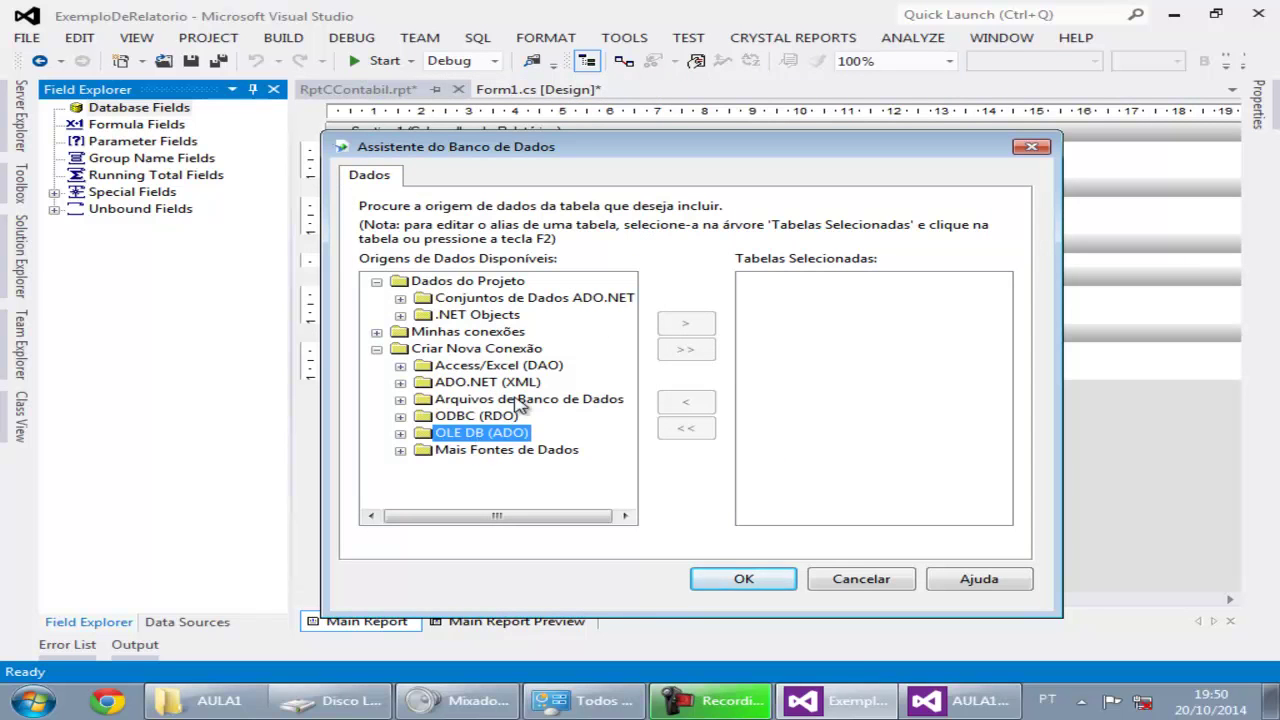
{"action": "left_click", "coordinate": [490, 401]}
{"action": "left_click", "coordinate": [401, 400]}
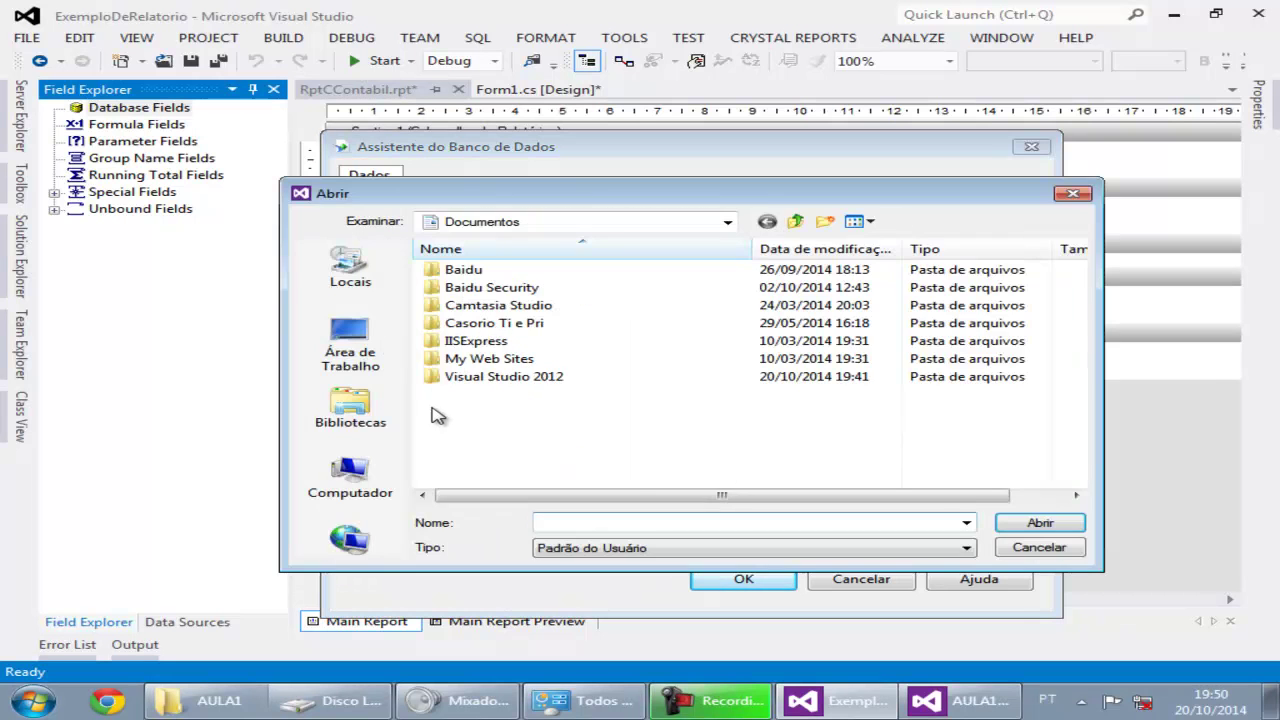
{"action": "left_click", "coordinate": [1084, 549]}
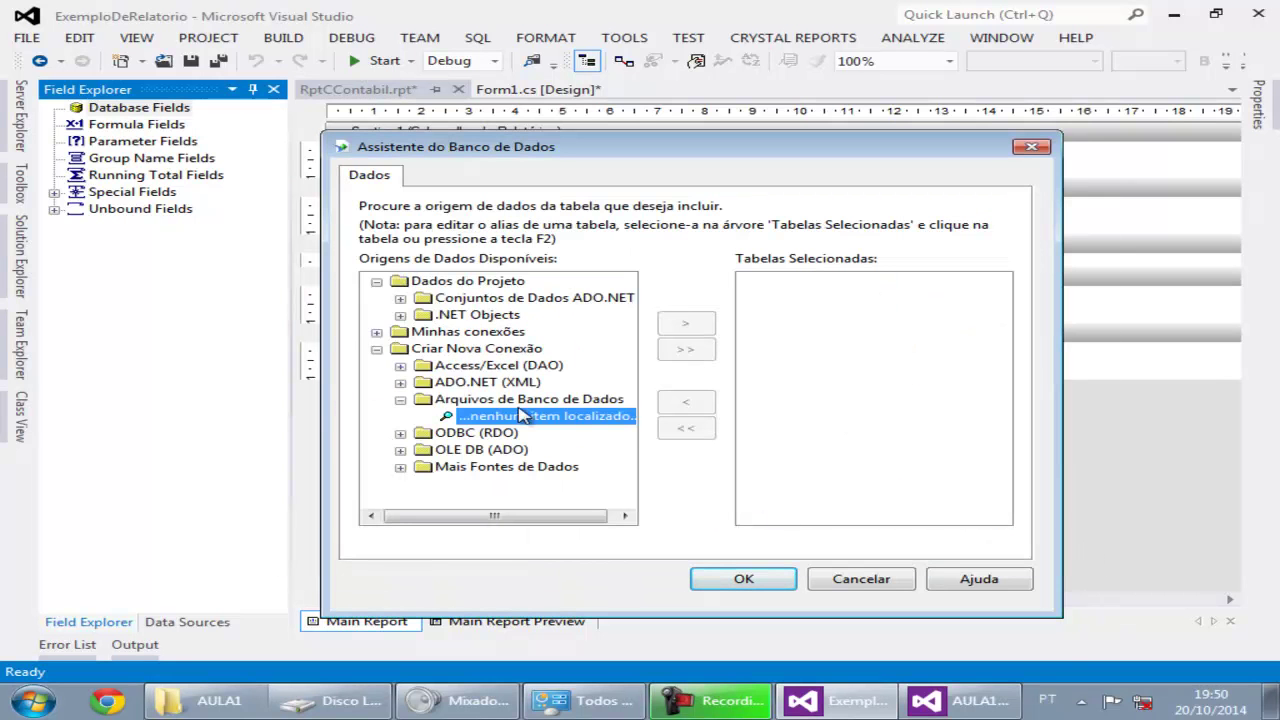
Start a new OLE DB (ADO) connection using the Microsoft OLE DB Provider for SQL Server.
{"action": "double_click", "coordinate": [476, 450]}
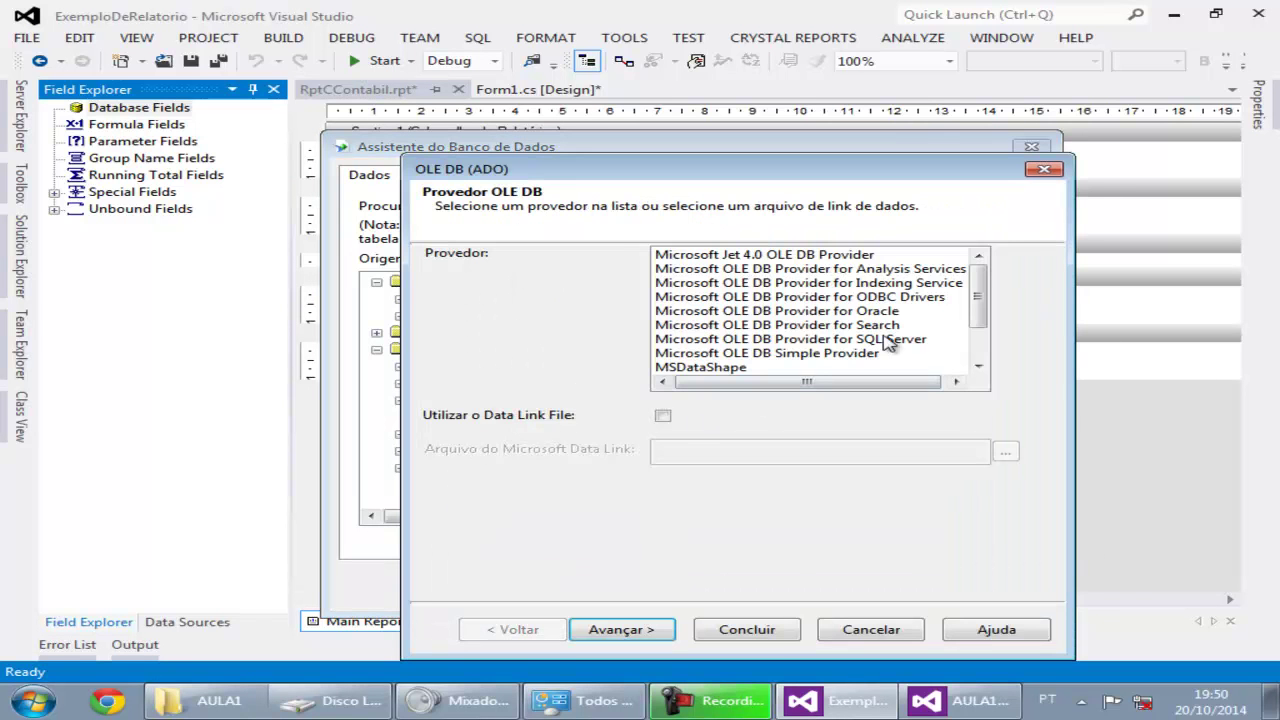
{"action": "left_click", "coordinate": [922, 340]}
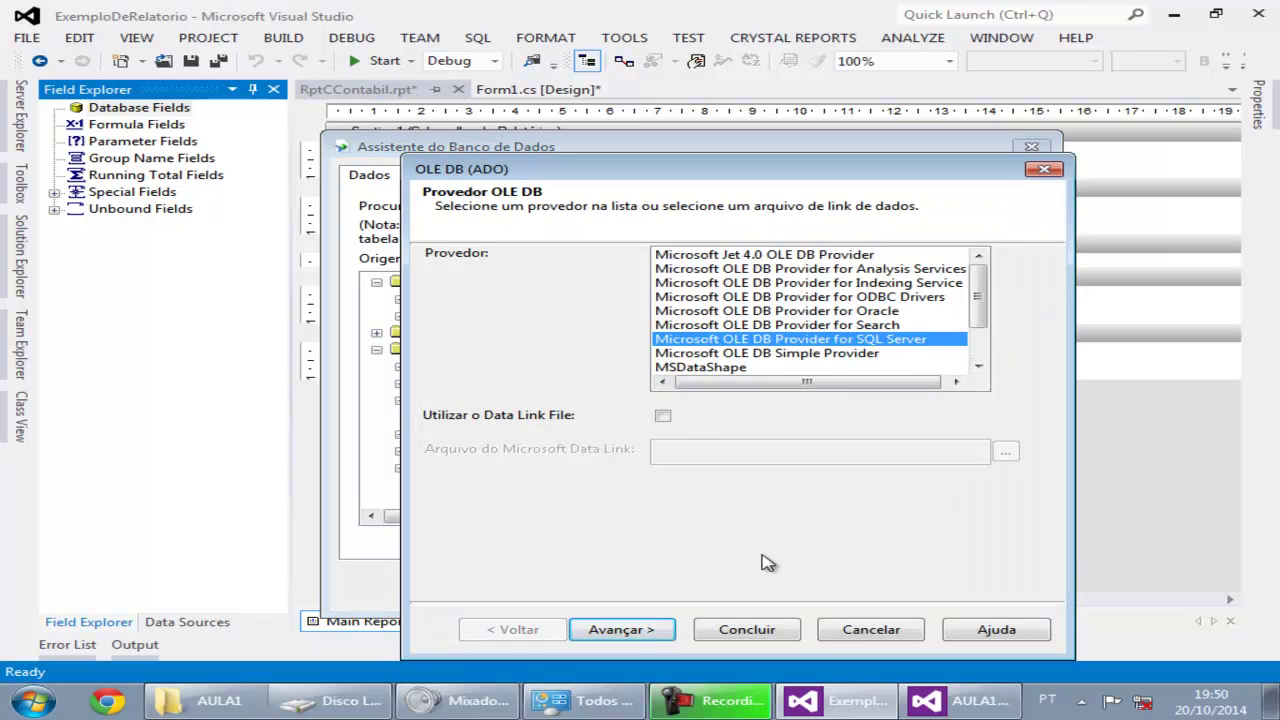
{"action": "left_click", "coordinate": [620, 630]}
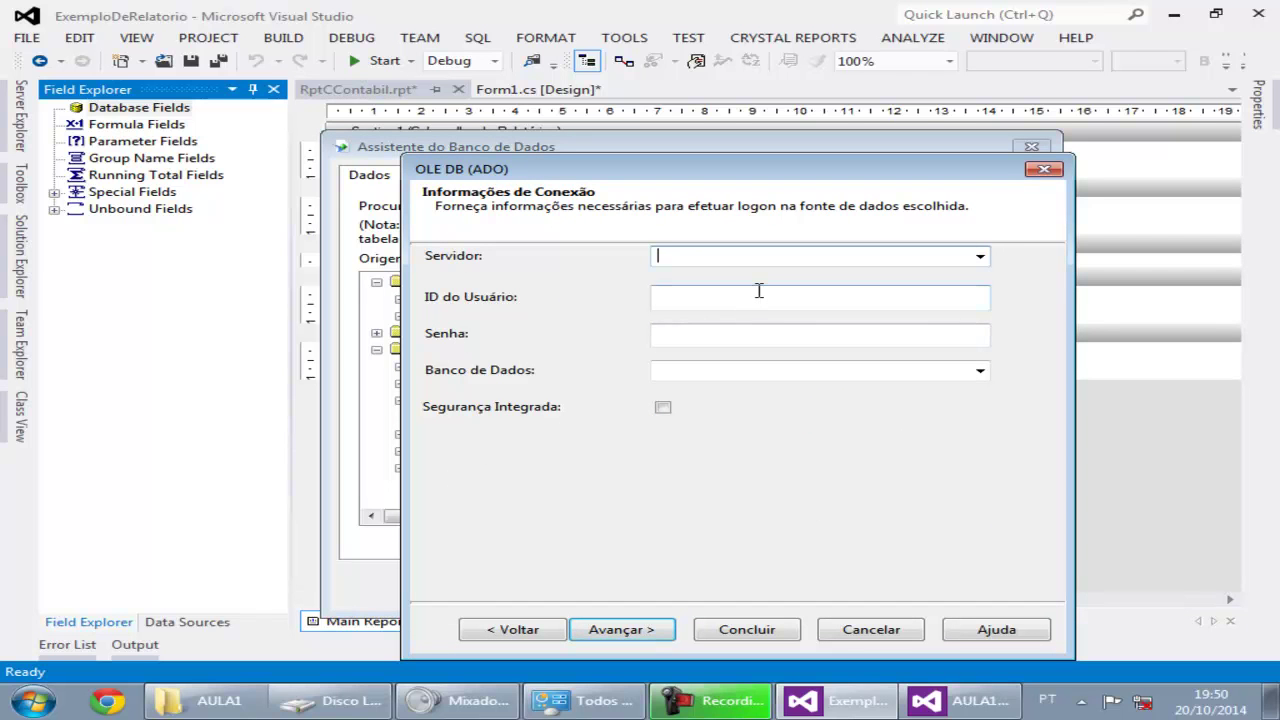
Set the connection's server to .\sqlexpress with integrated security and choose CONTABIL as the database.
{"action": "type", "text": ".\\sqlexpress"}
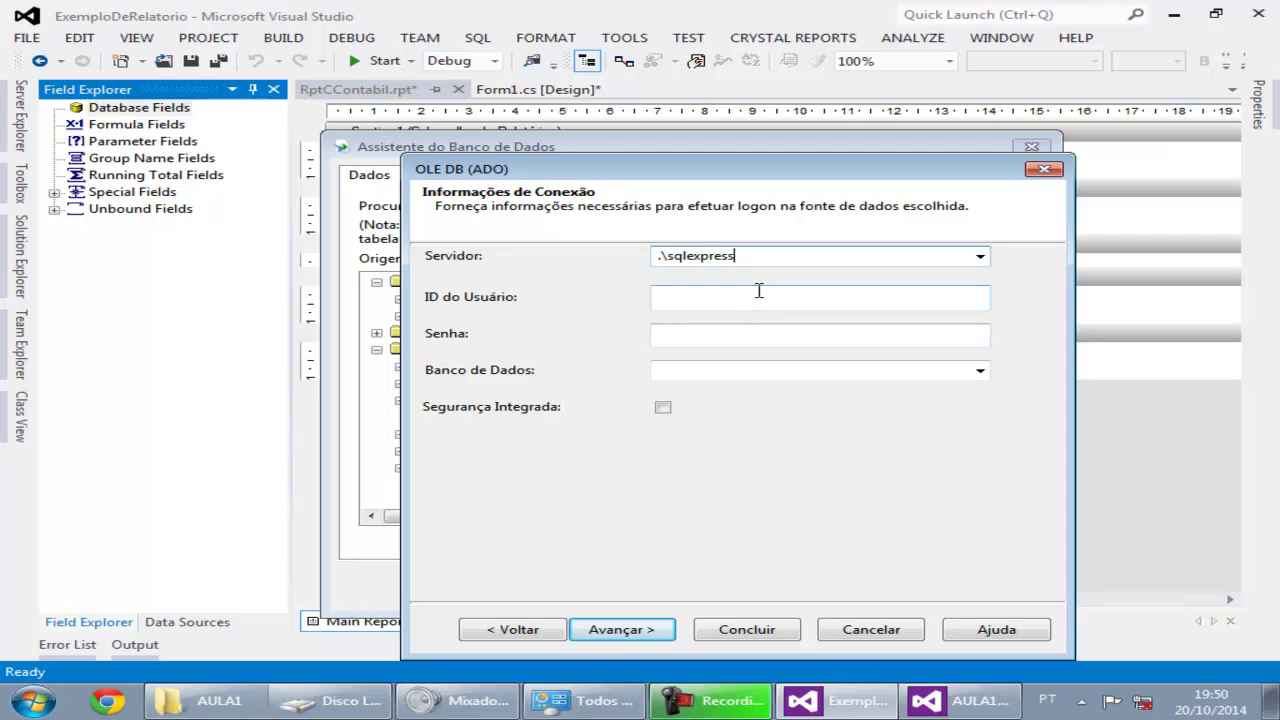
{"action": "left_click", "coordinate": [663, 407]}
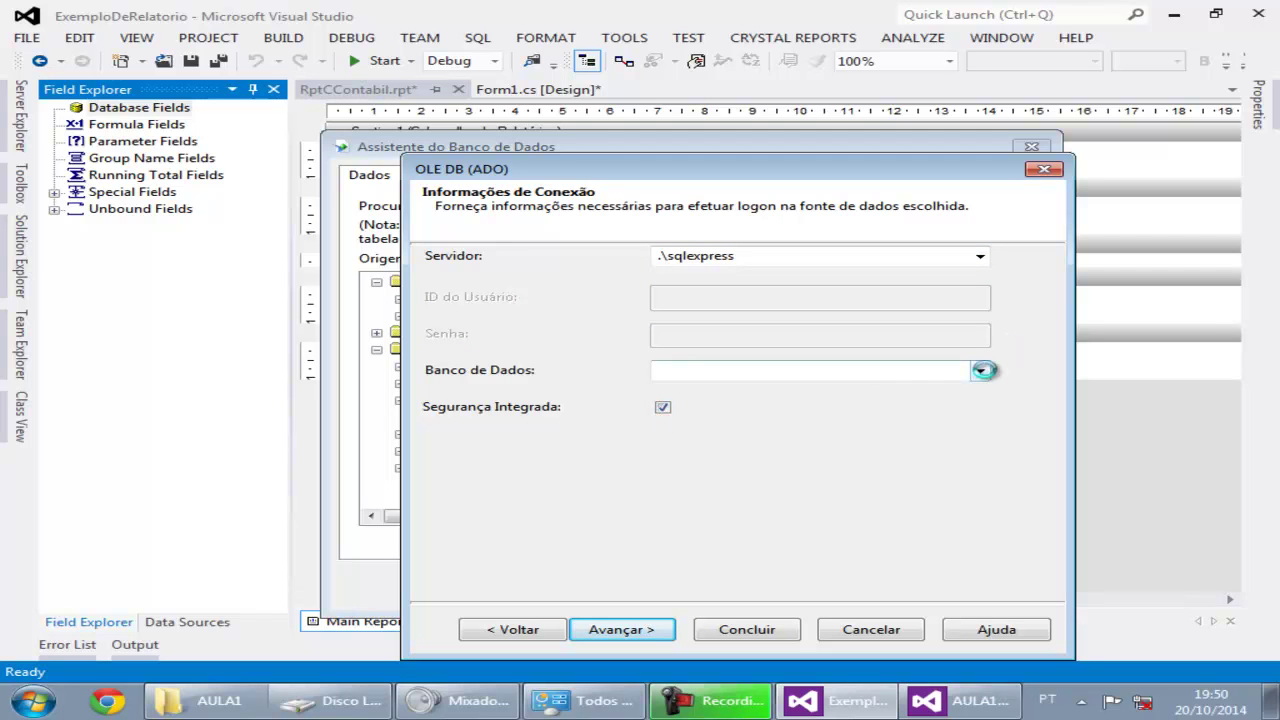
{"action": "left_click", "coordinate": [981, 371]}
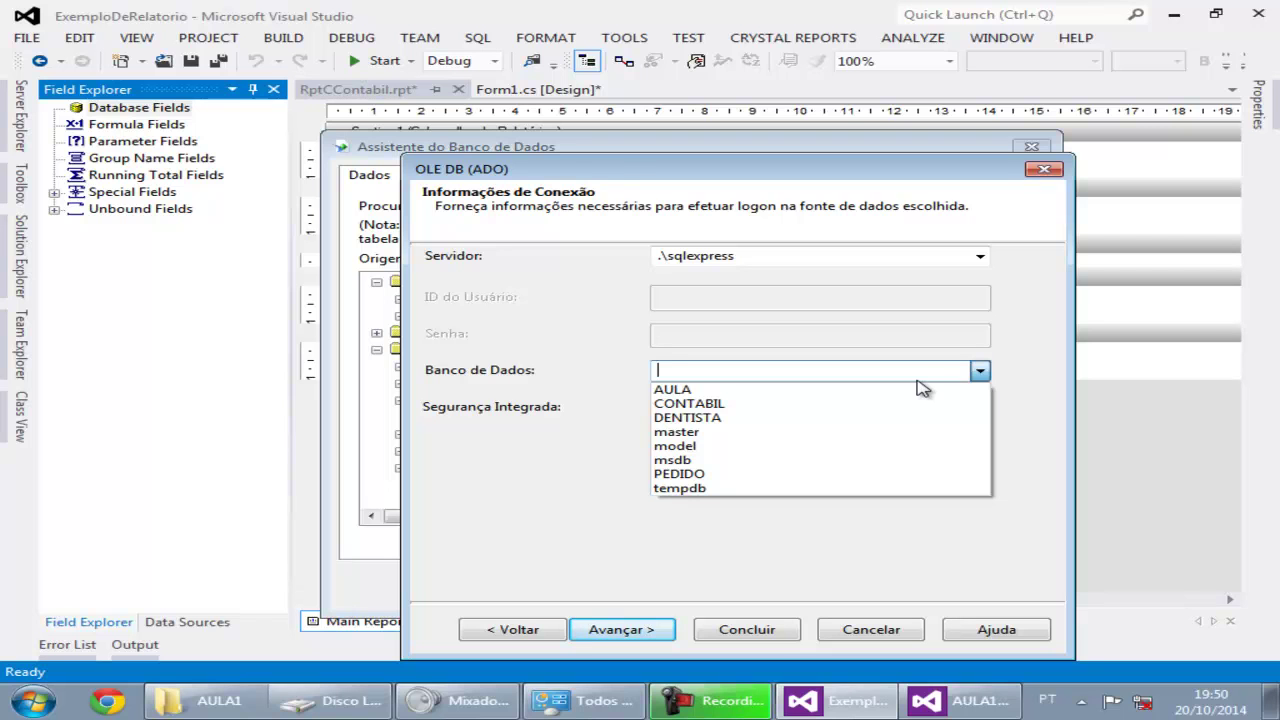
{"action": "left_click", "coordinate": [610, 176]}
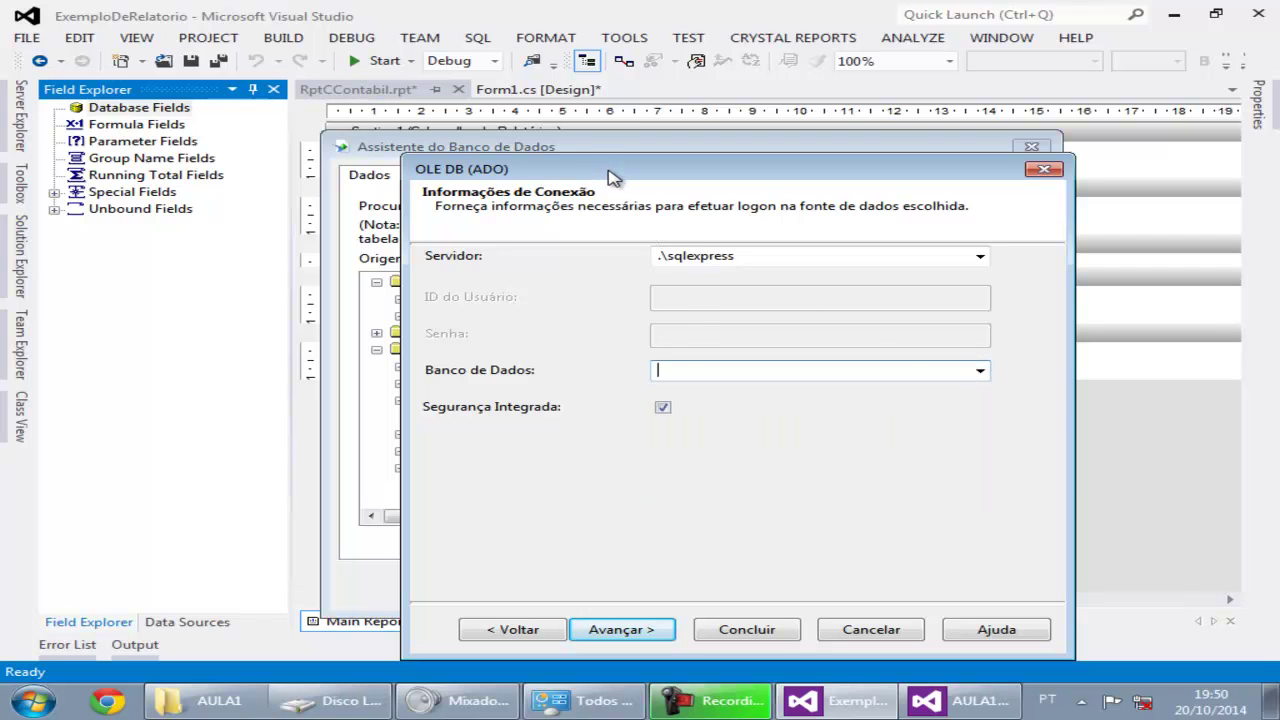
{"action": "left_click", "coordinate": [981, 372]}
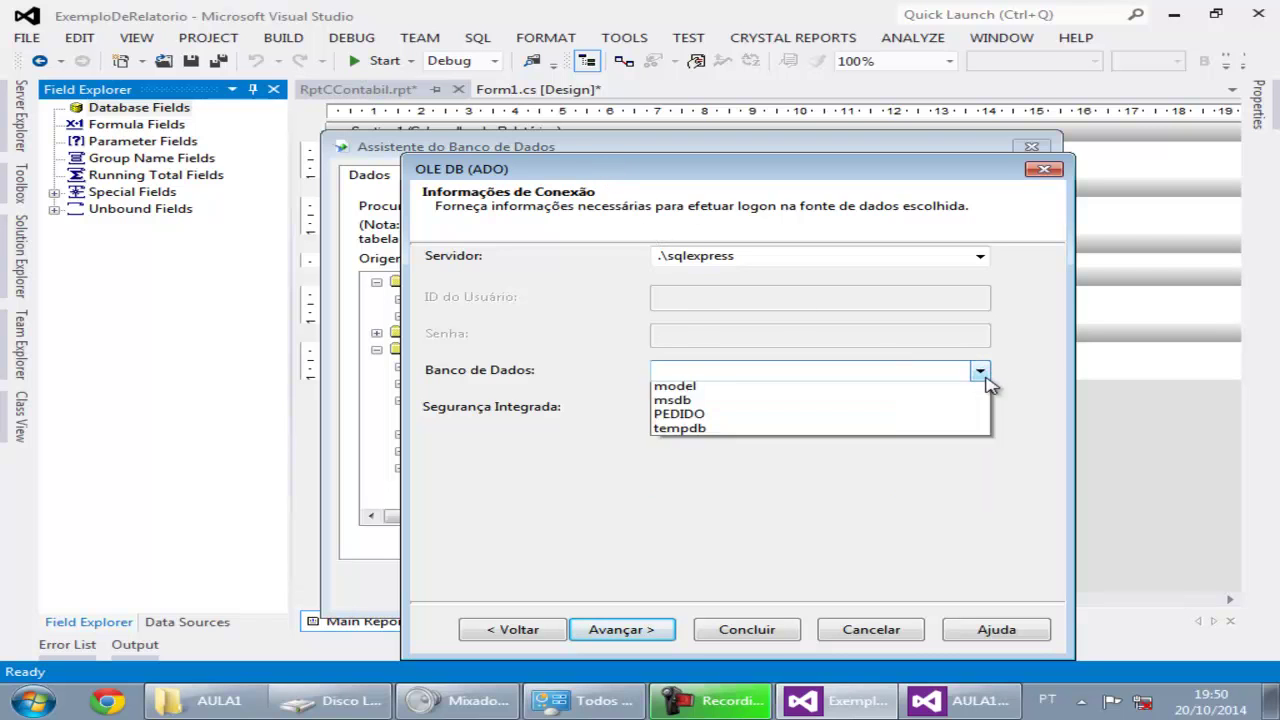
{"action": "left_click", "coordinate": [752, 410]}
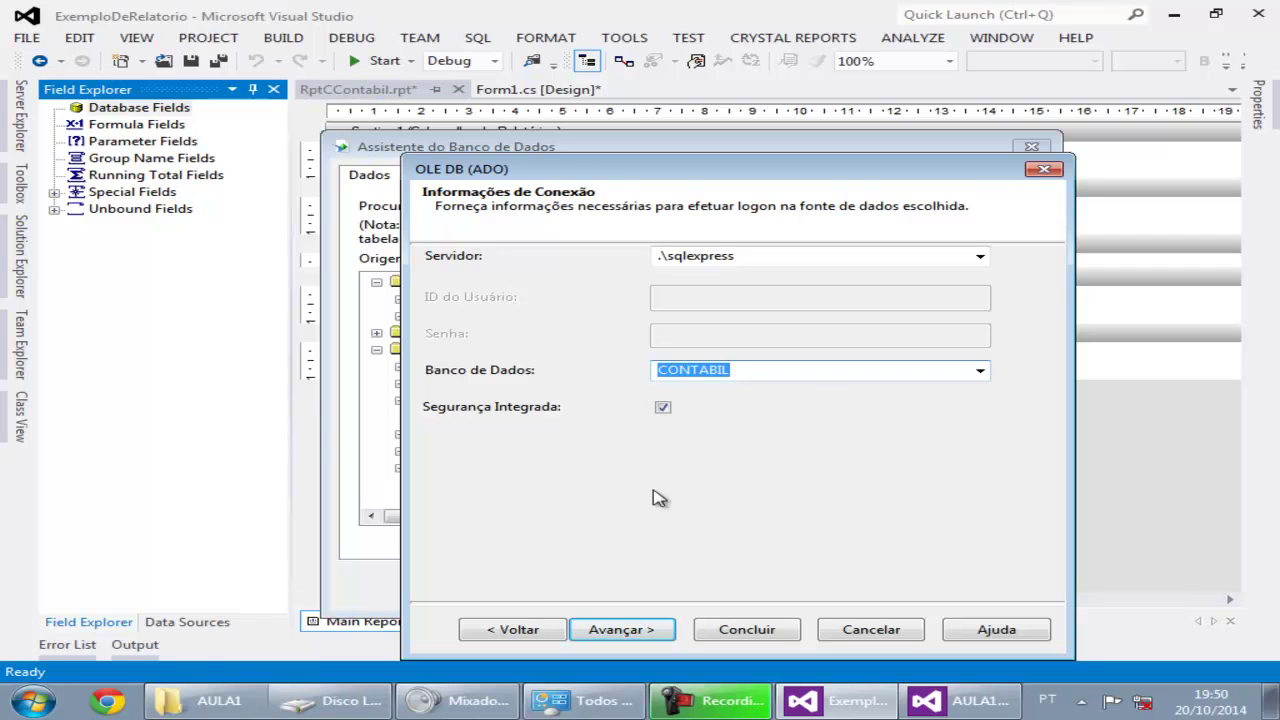
{"action": "left_click", "coordinate": [982, 372]}
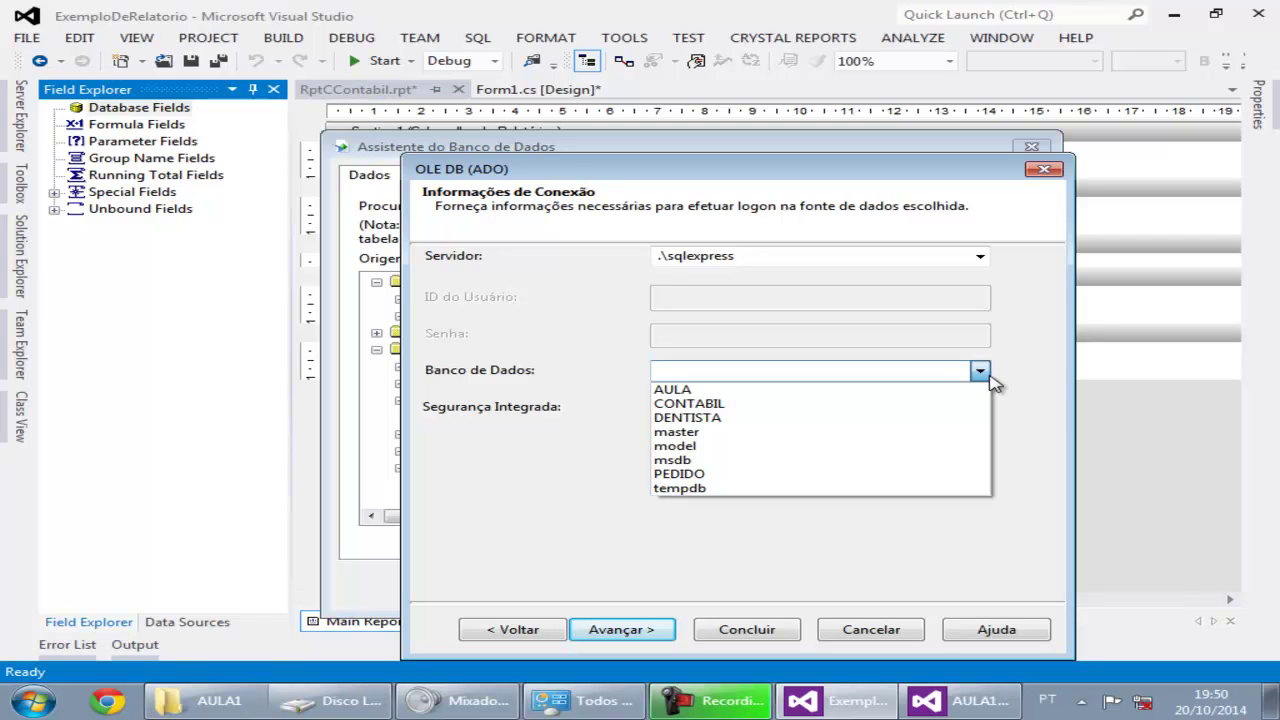
{"action": "left_click", "coordinate": [849, 403]}
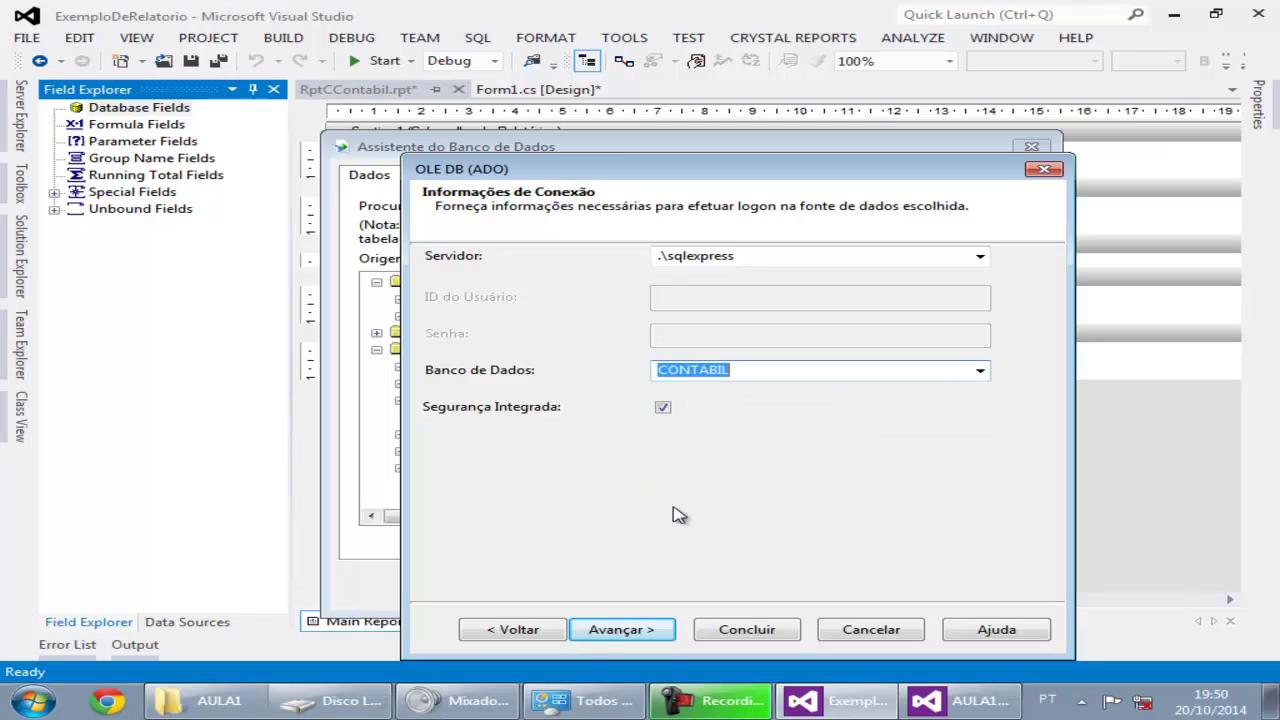
Finish the OLE DB connection with the default advanced properties and accept the Database Expert.
{"action": "left_click", "coordinate": [601, 631]}
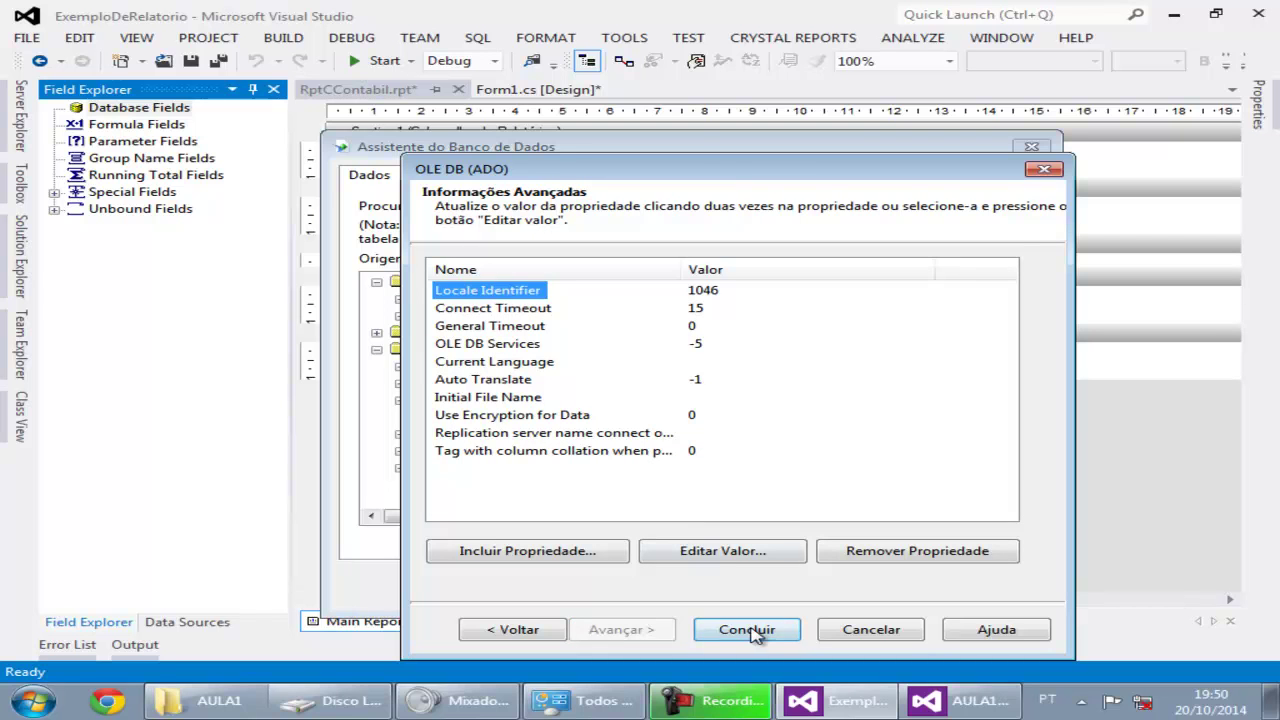
{"action": "left_click", "coordinate": [747, 630]}
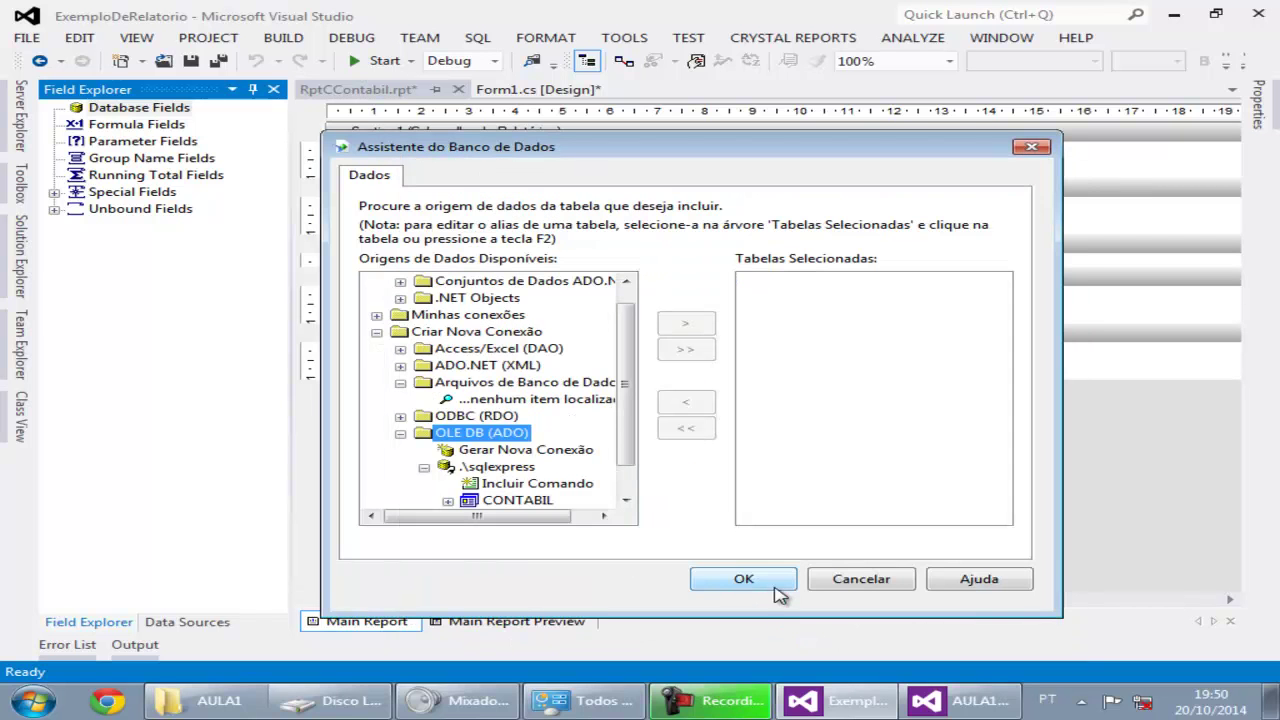
{"action": "left_click", "coordinate": [750, 588]}
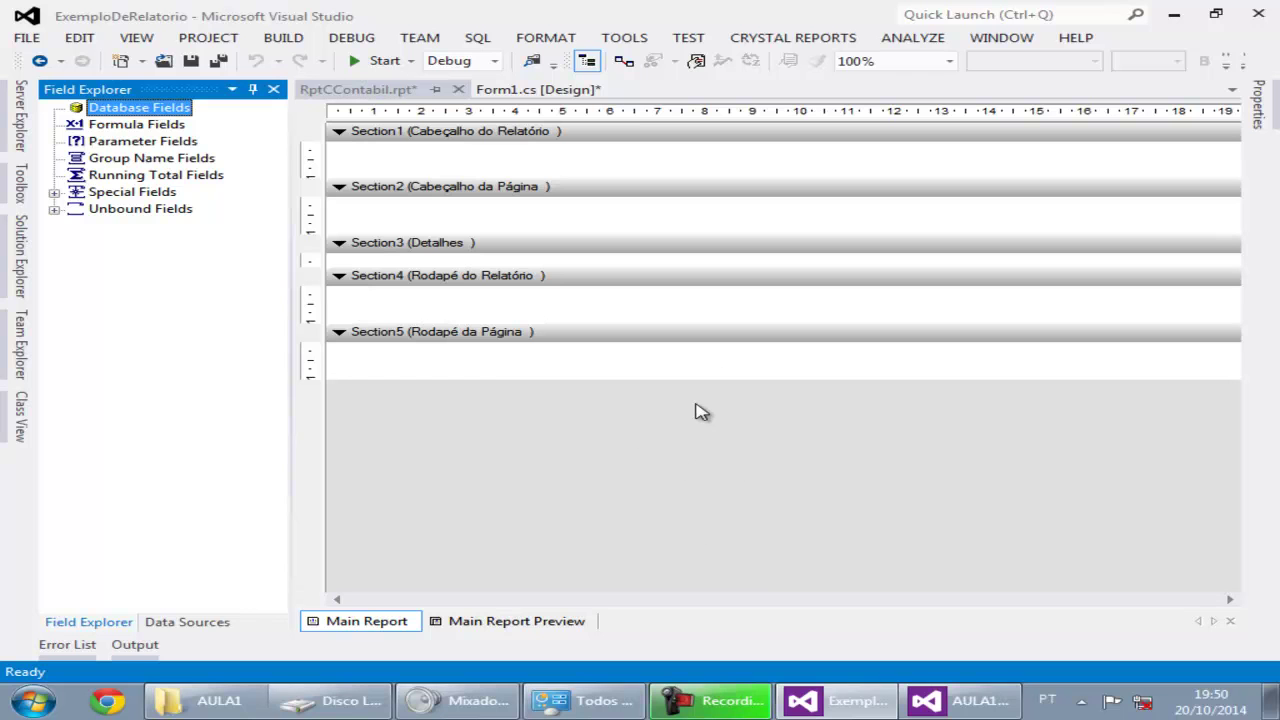
Reopen the Database Expert and expand the .\sqlexpress connection down to the dbo tables of the CONTABIL database.
{"action": "left_click", "coordinate": [762, 40]}
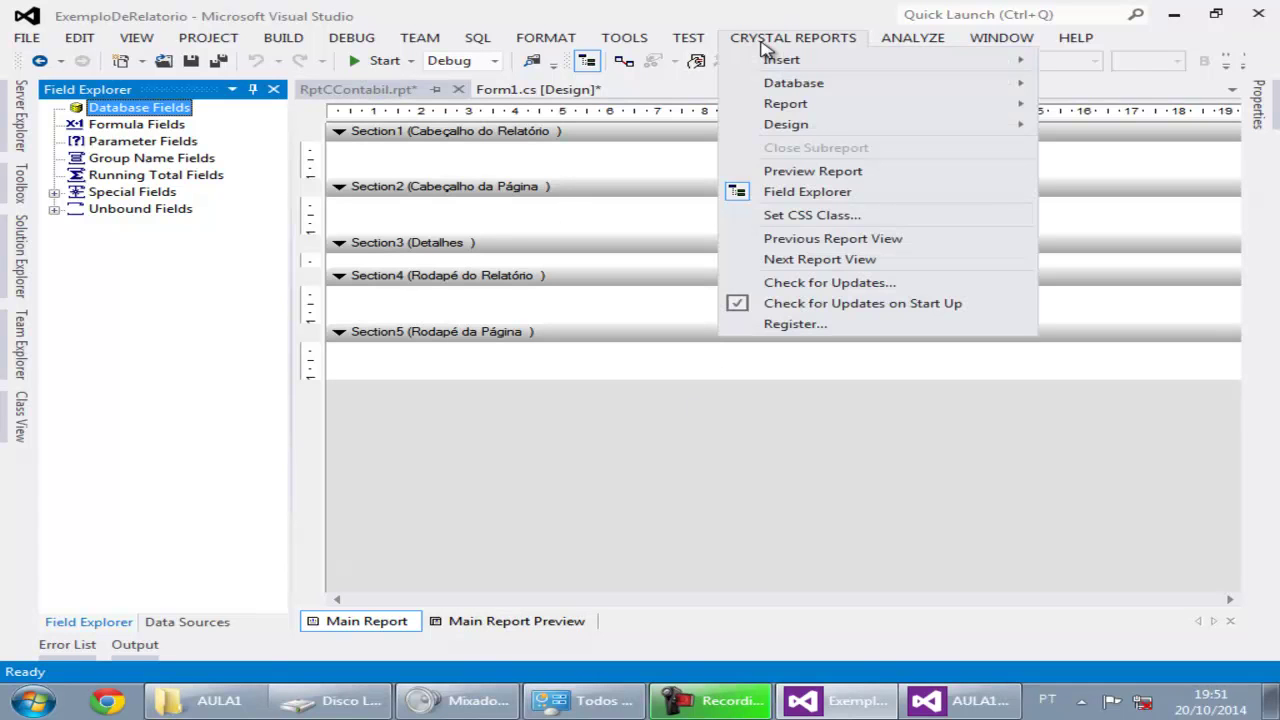
{"action": "mouse_move", "coordinate": [787, 84]}
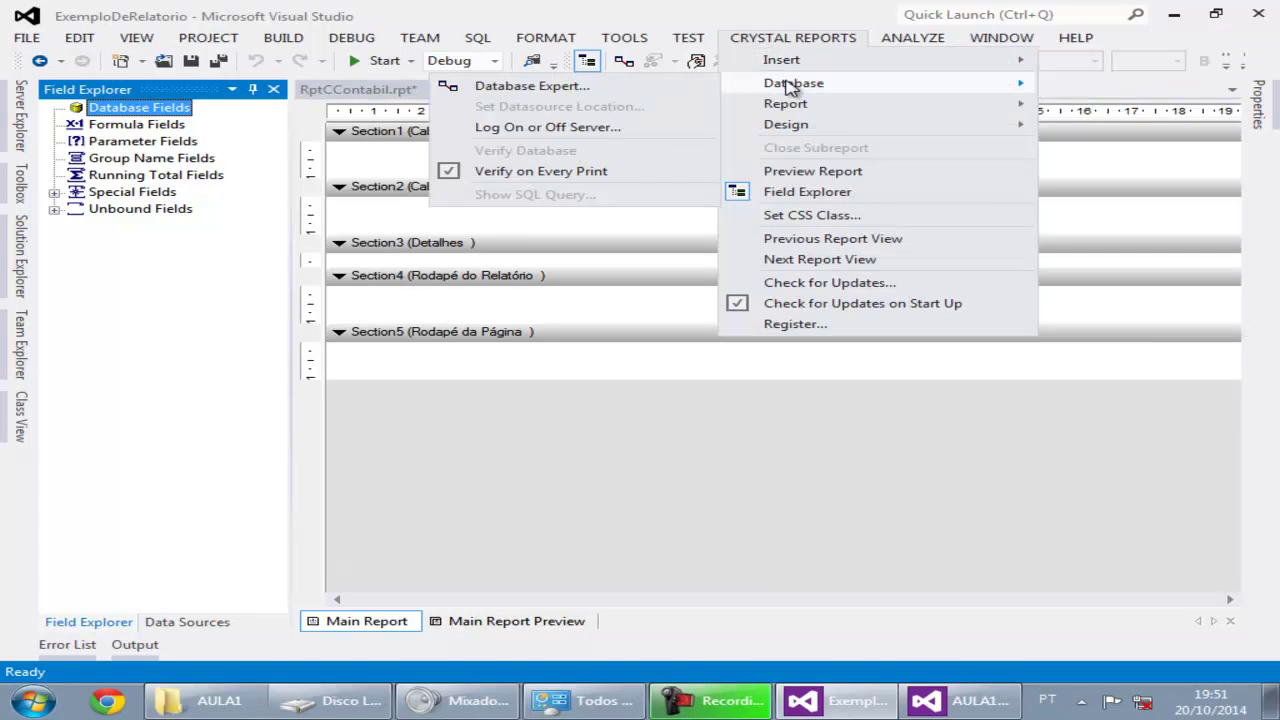
{"action": "left_click", "coordinate": [686, 87]}
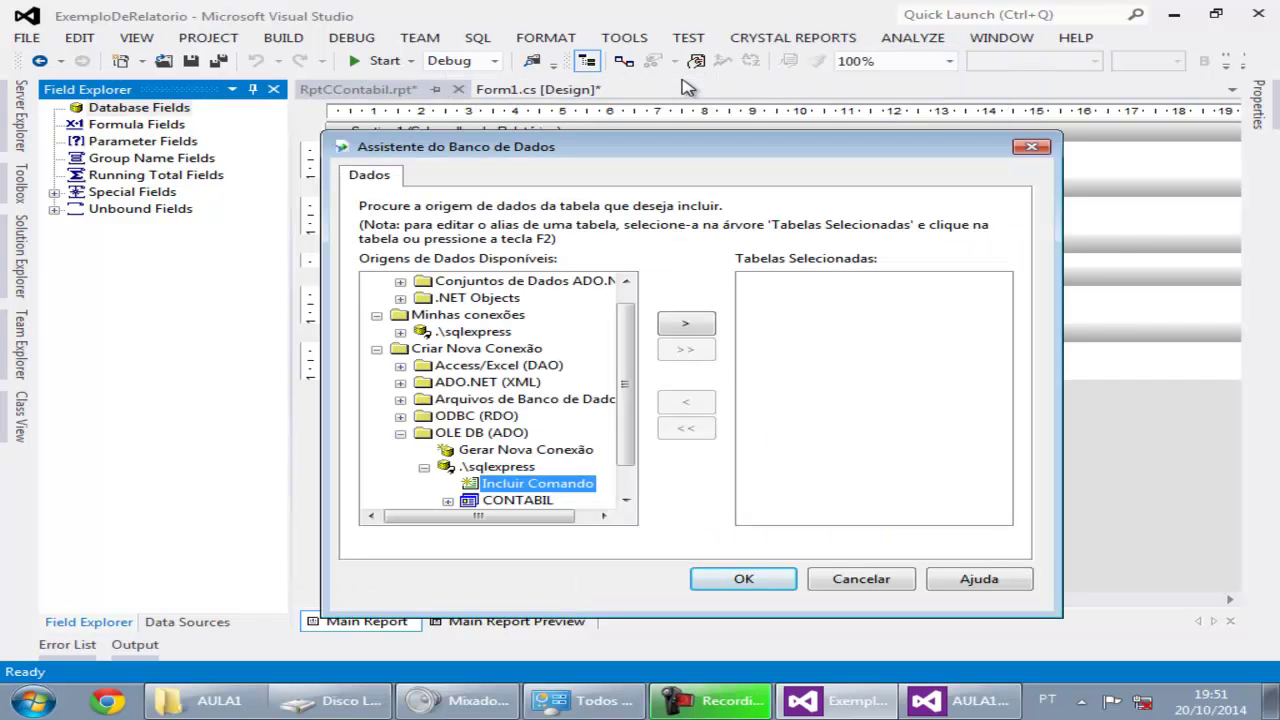
{"action": "scroll", "coordinate": [576, 370], "scroll_direction": "down", "scroll_amount": 1}
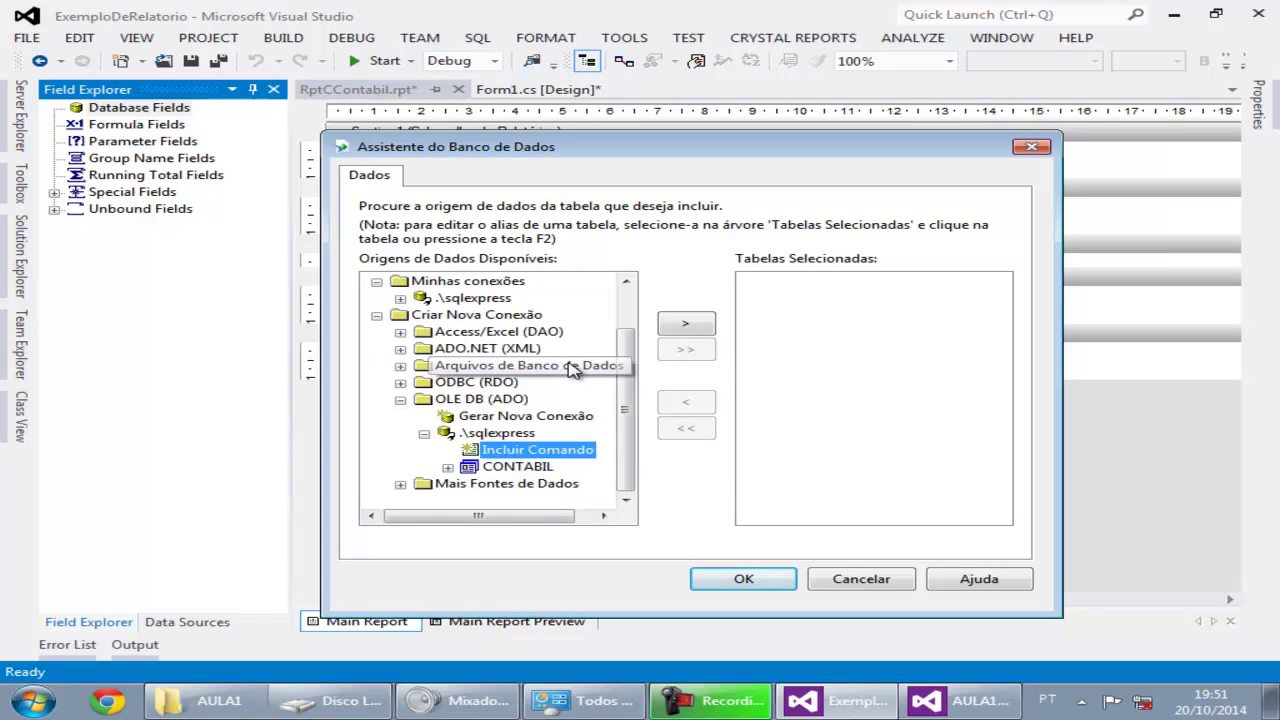
{"action": "left_click", "coordinate": [448, 467]}
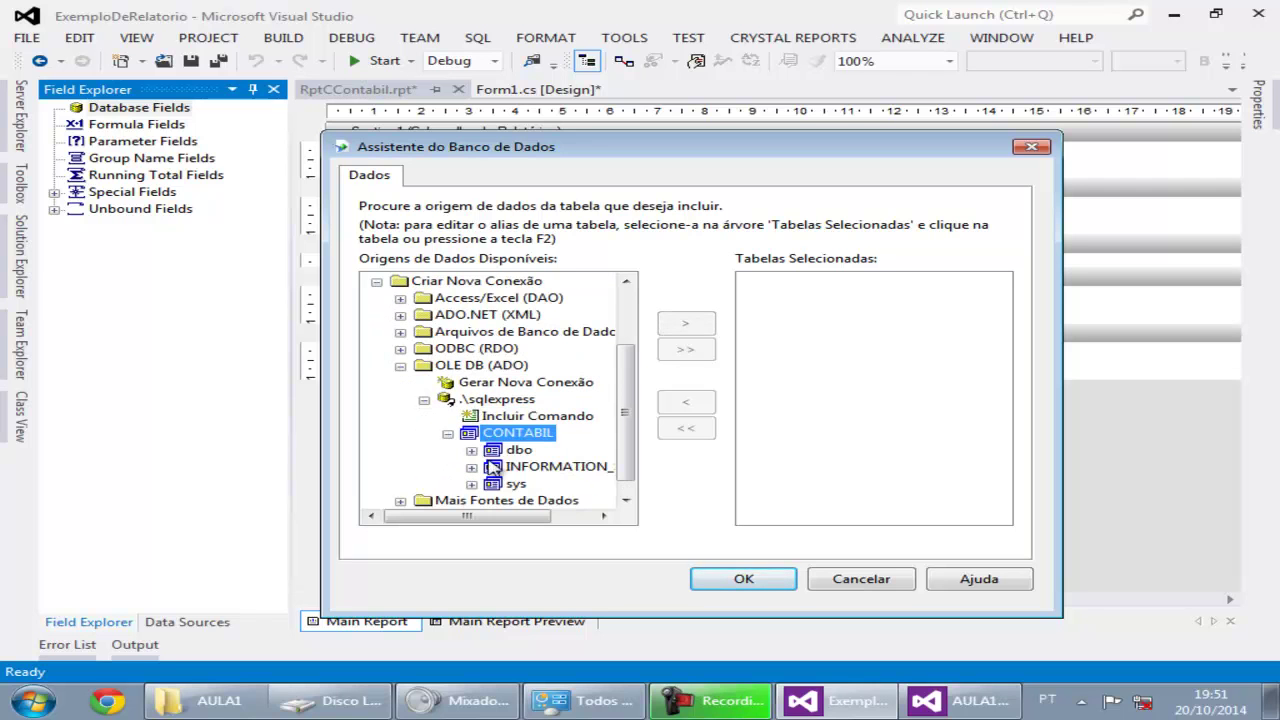
{"action": "left_click", "coordinate": [519, 450]}
{"action": "left_click", "coordinate": [471, 450]}
{"action": "scroll", "coordinate": [630, 440], "scroll_direction": "down", "scroll_amount": 1}
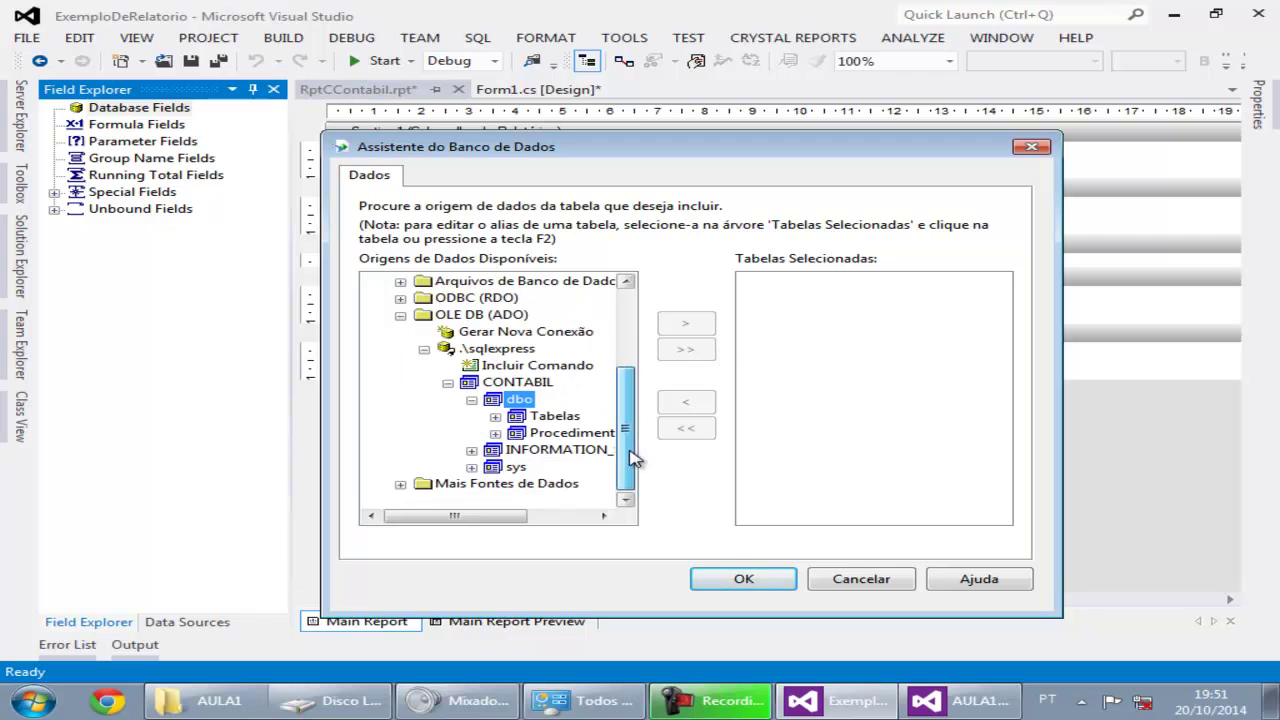
{"action": "double_click", "coordinate": [512, 422]}
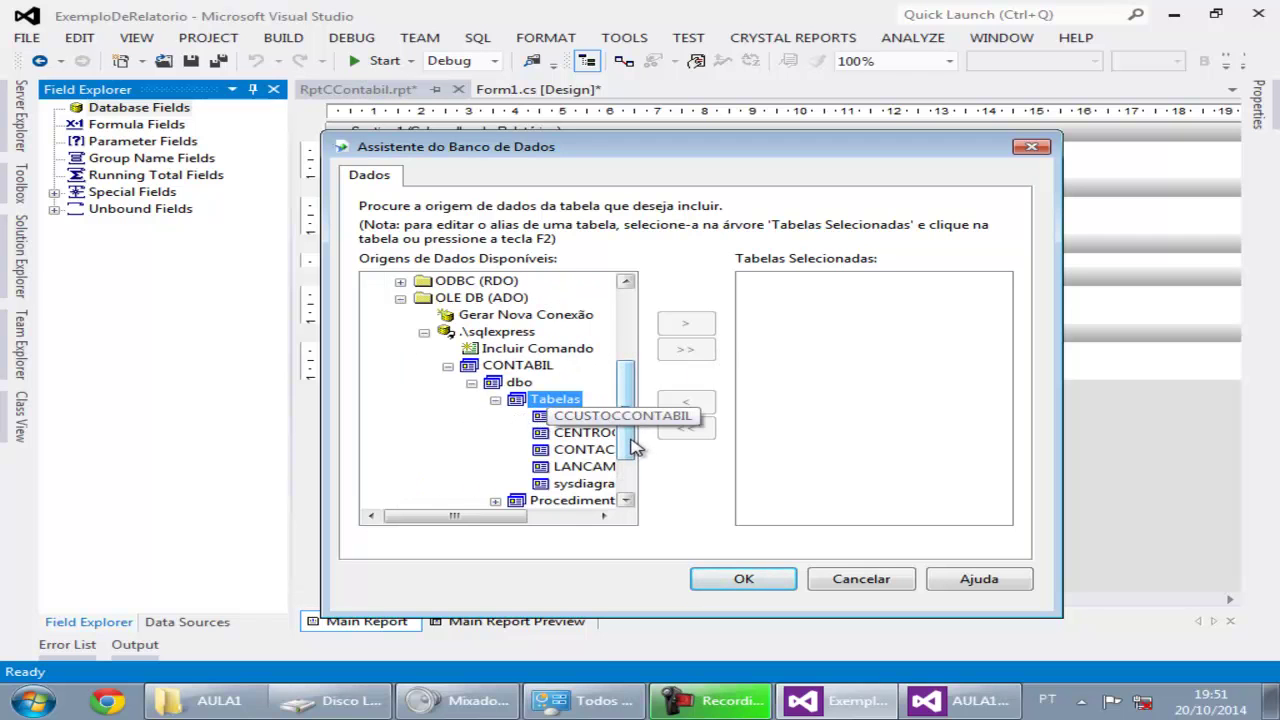
{"action": "scroll", "coordinate": [634, 460], "scroll_direction": "down", "scroll_amount": 2}
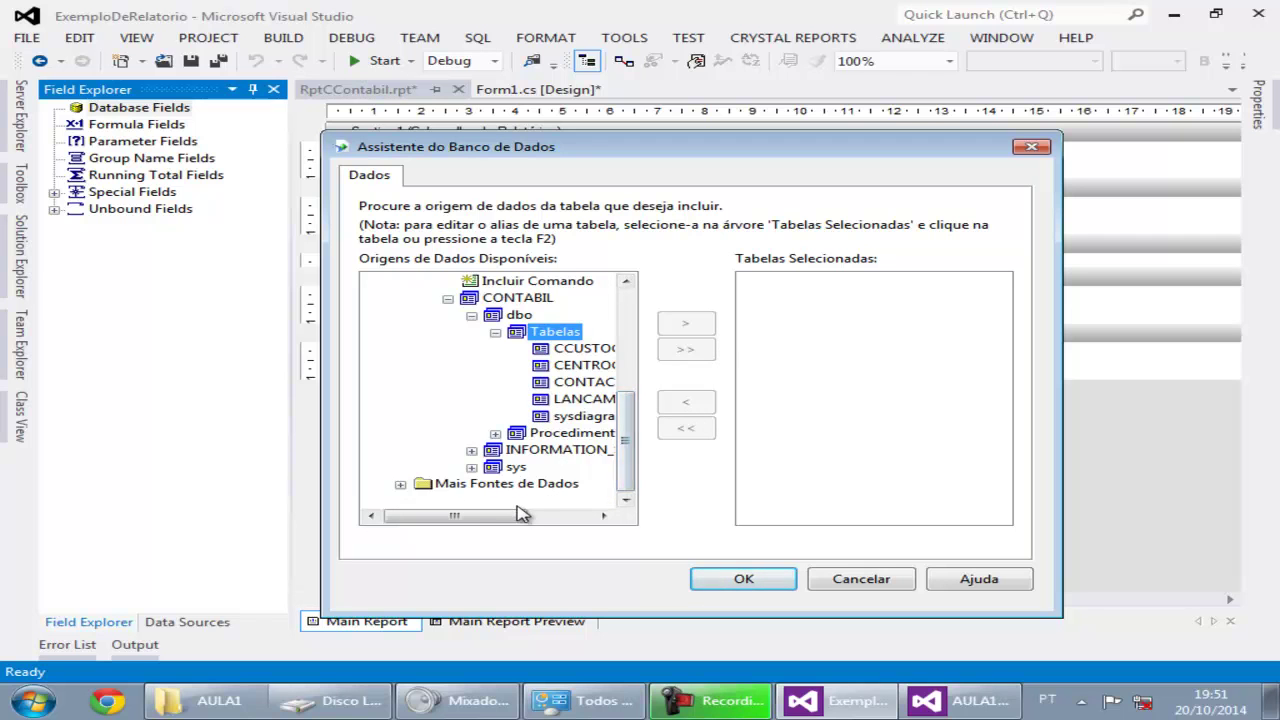
{"action": "left_click_drag", "start_coordinate": [497, 517], "coordinate": [550, 517]}
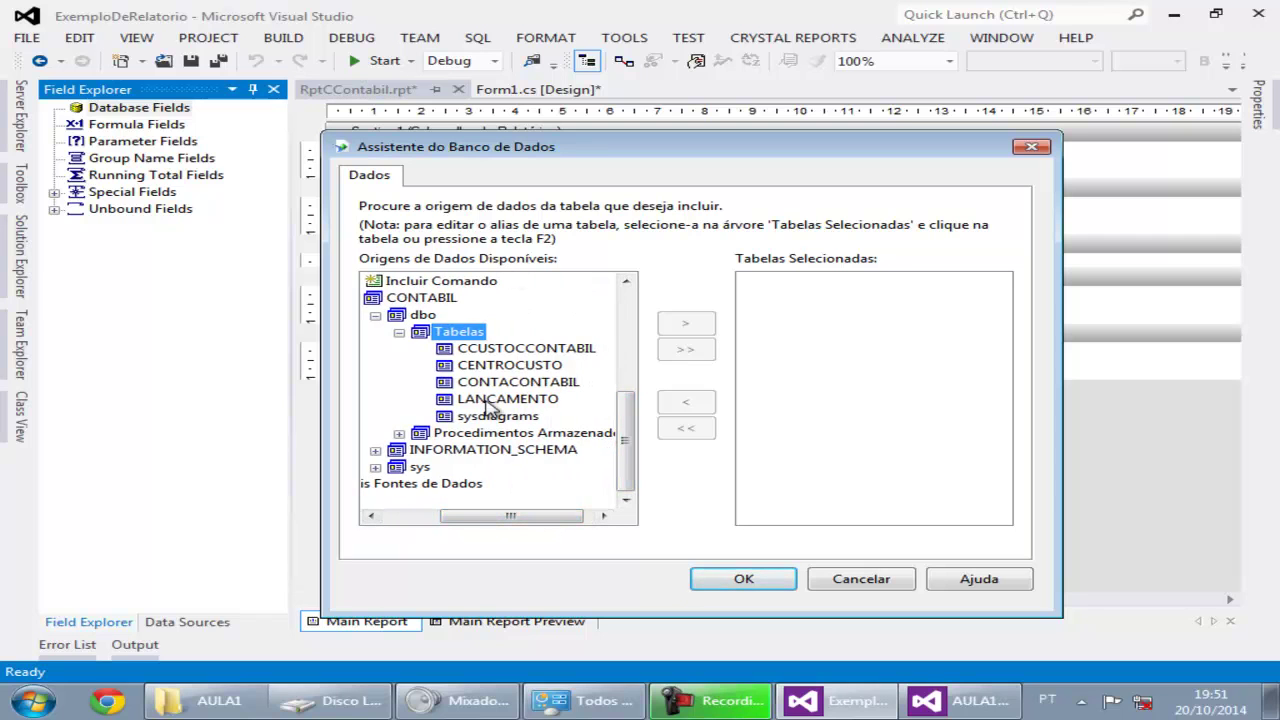
Add the CONTACONTABIL table to the report's selected tables, accept the dialog and expand the table's fields in the Field Explorer.
{"action": "left_click", "coordinate": [508, 350]}
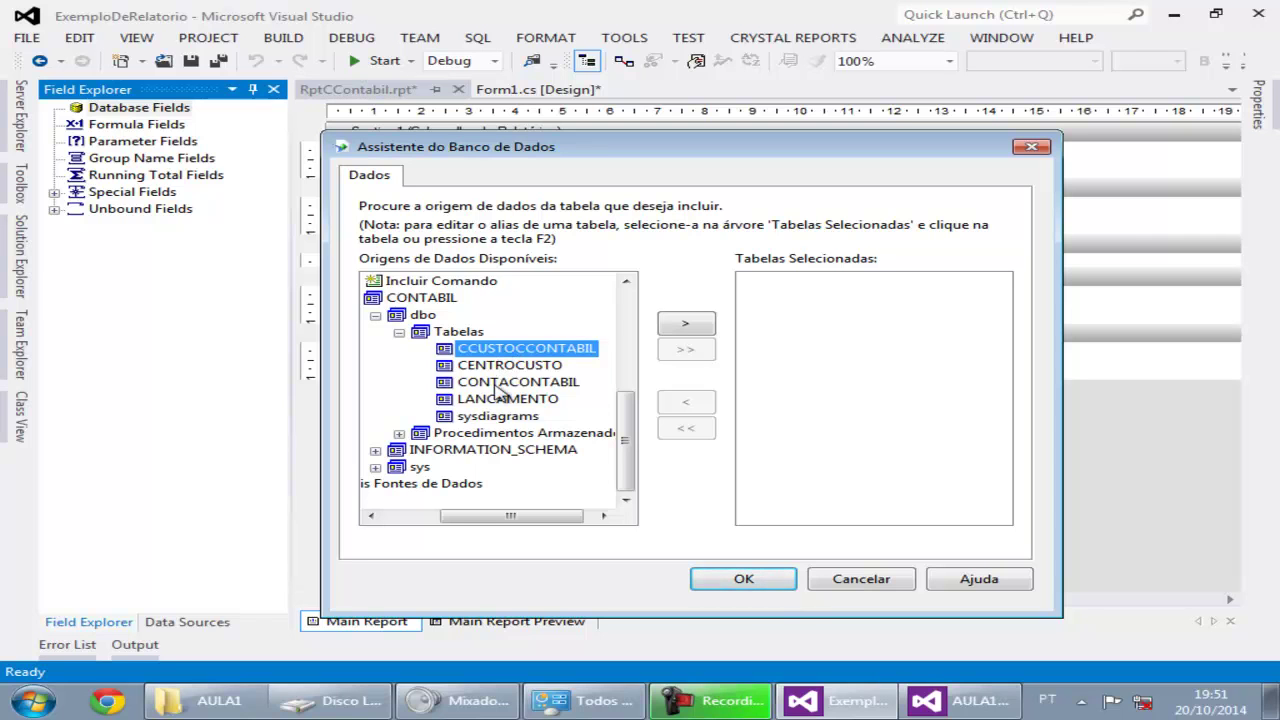
{"action": "left_click", "coordinate": [500, 386]}
{"action": "left_click", "coordinate": [690, 322]}
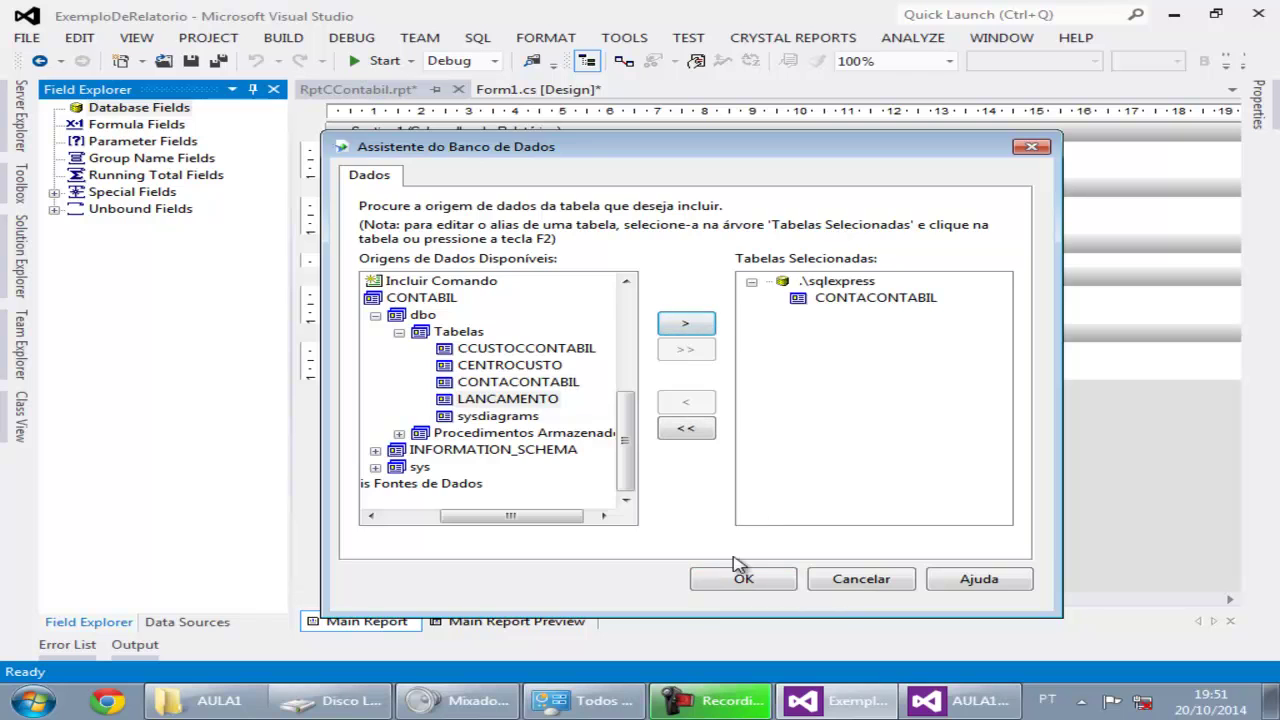
{"action": "left_click", "coordinate": [735, 590]}
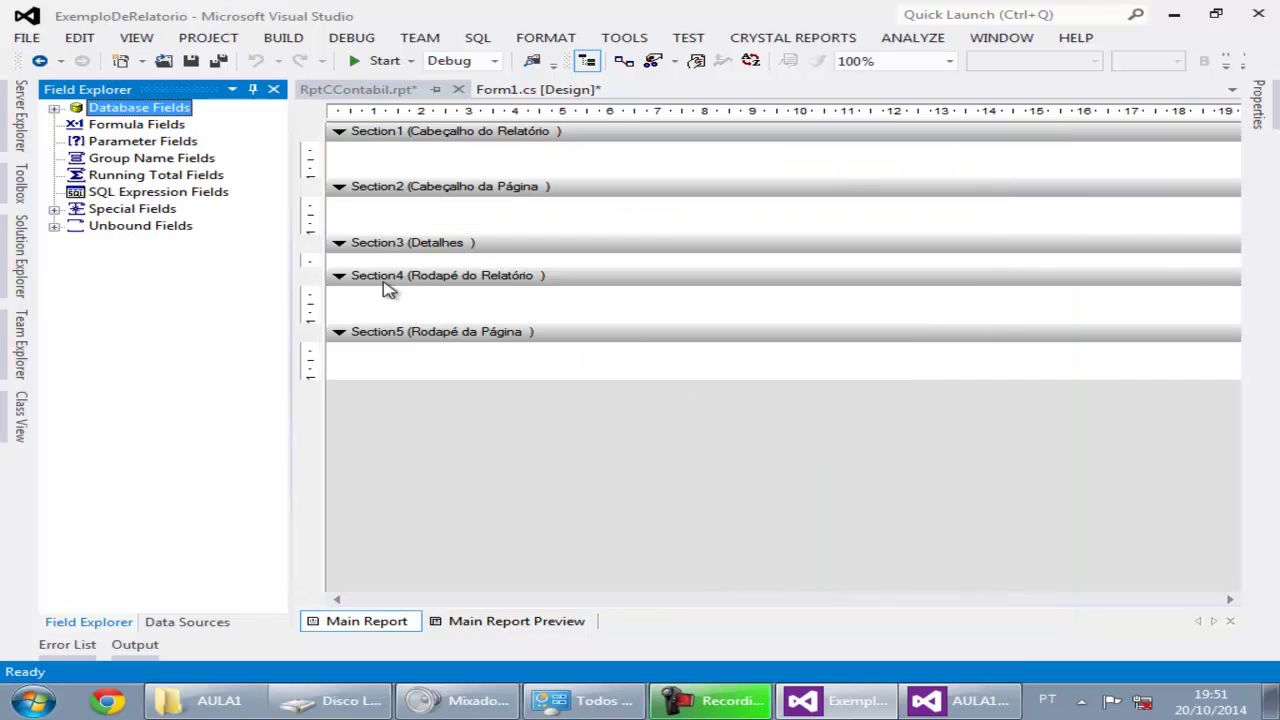
{"action": "left_click", "coordinate": [55, 108]}
{"action": "left_click", "coordinate": [78, 125]}
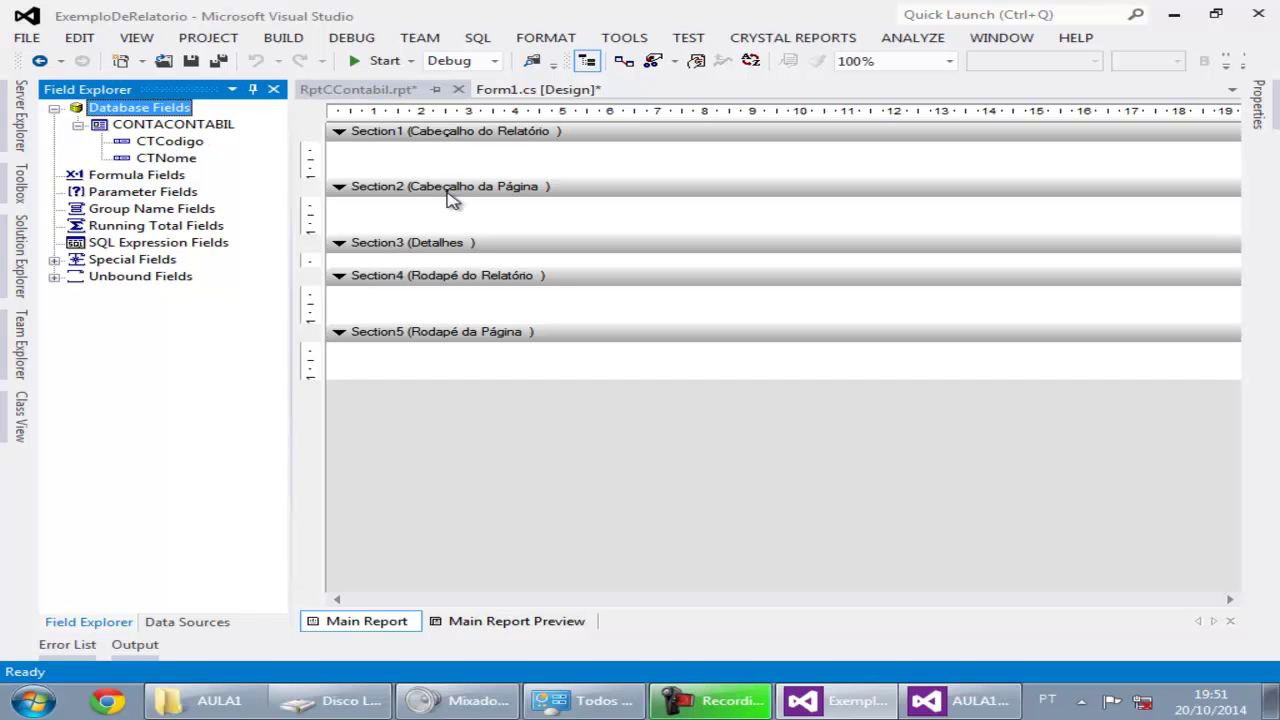
Slightly enlarge the Section1 report header and make the Section3 details area about 1 cm taller.
{"action": "left_click_drag", "start_coordinate": [445, 178], "coordinate": [449, 188]}
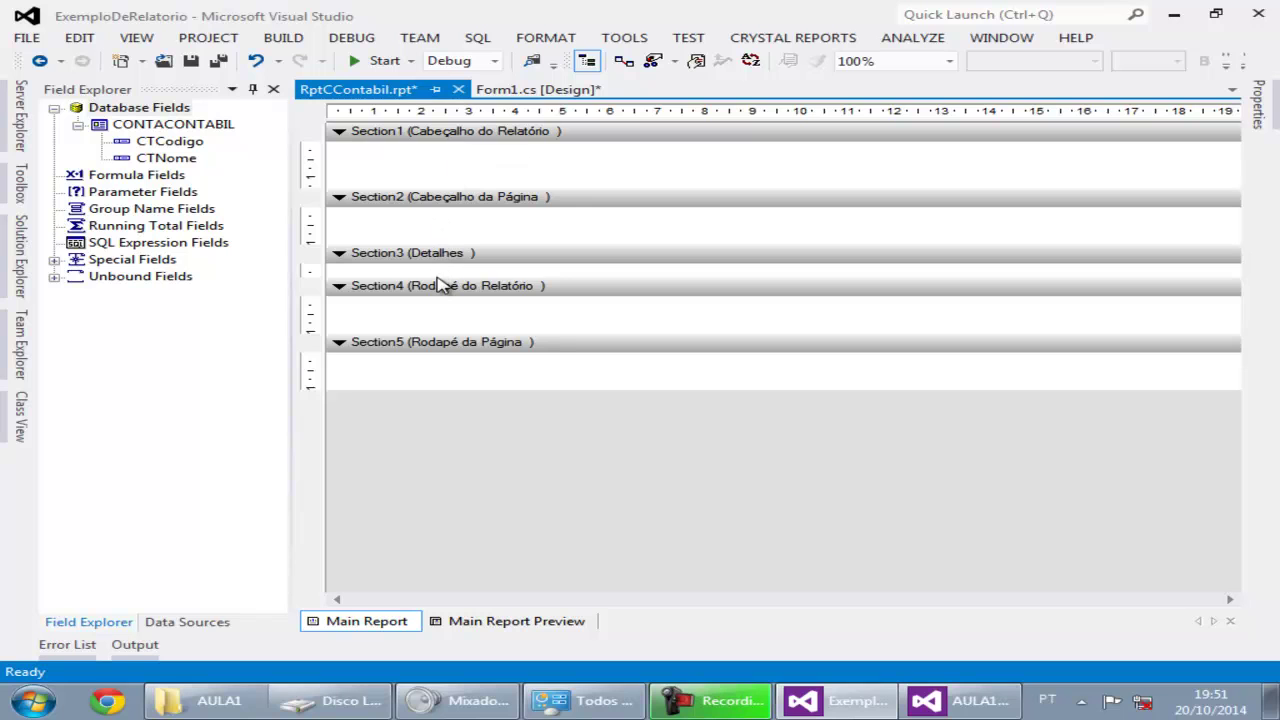
{"action": "left_click_drag", "start_coordinate": [443, 285], "coordinate": [448, 333]}
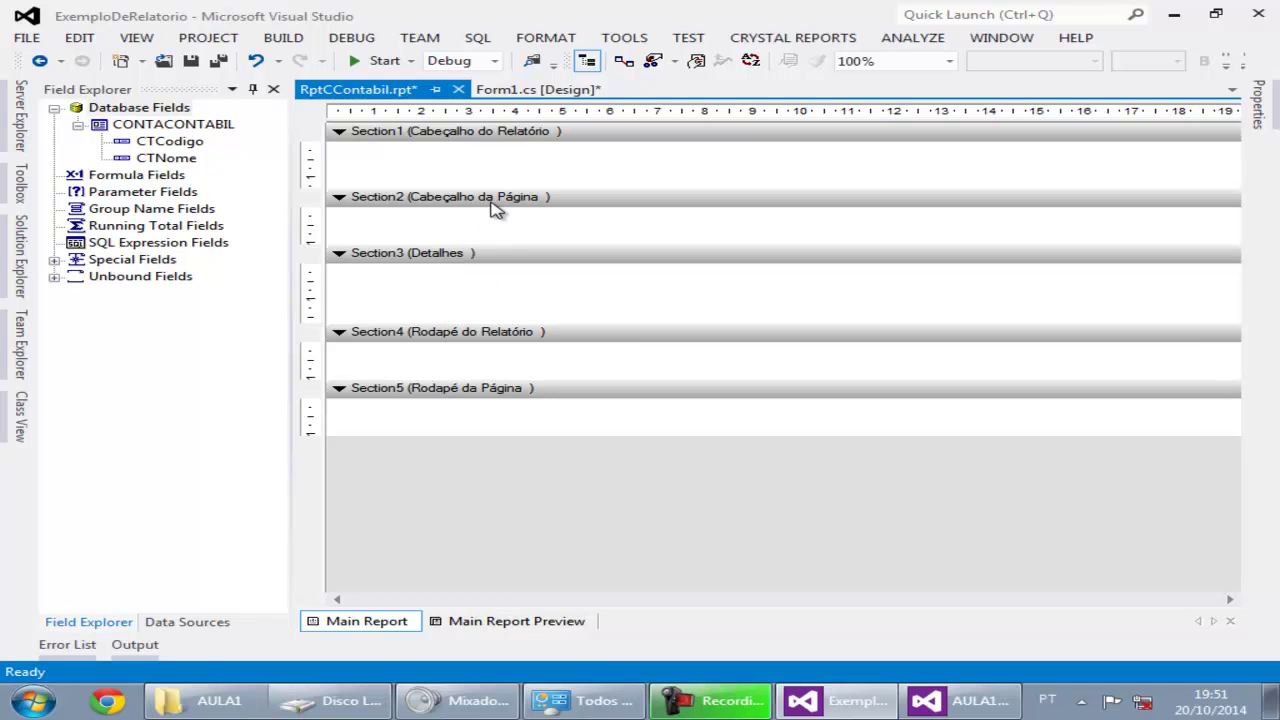
{"action": "left_click", "coordinate": [507, 140]}
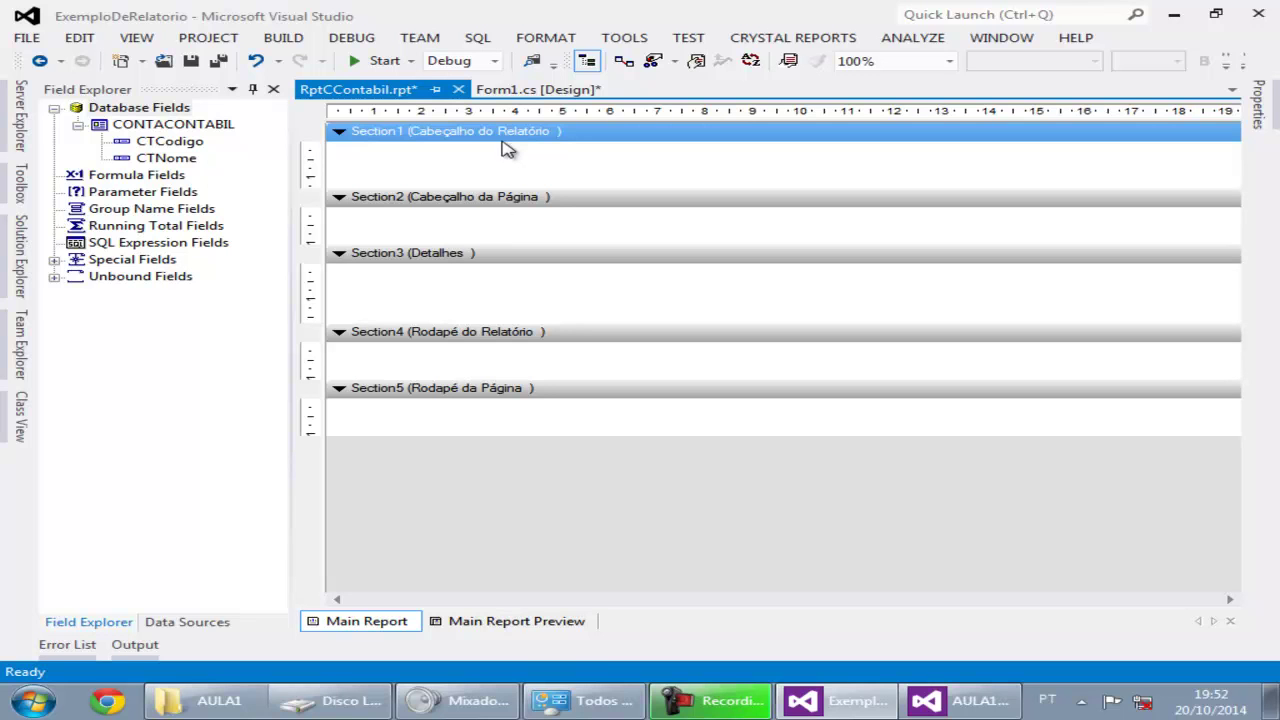
{"action": "left_click", "coordinate": [458, 338]}
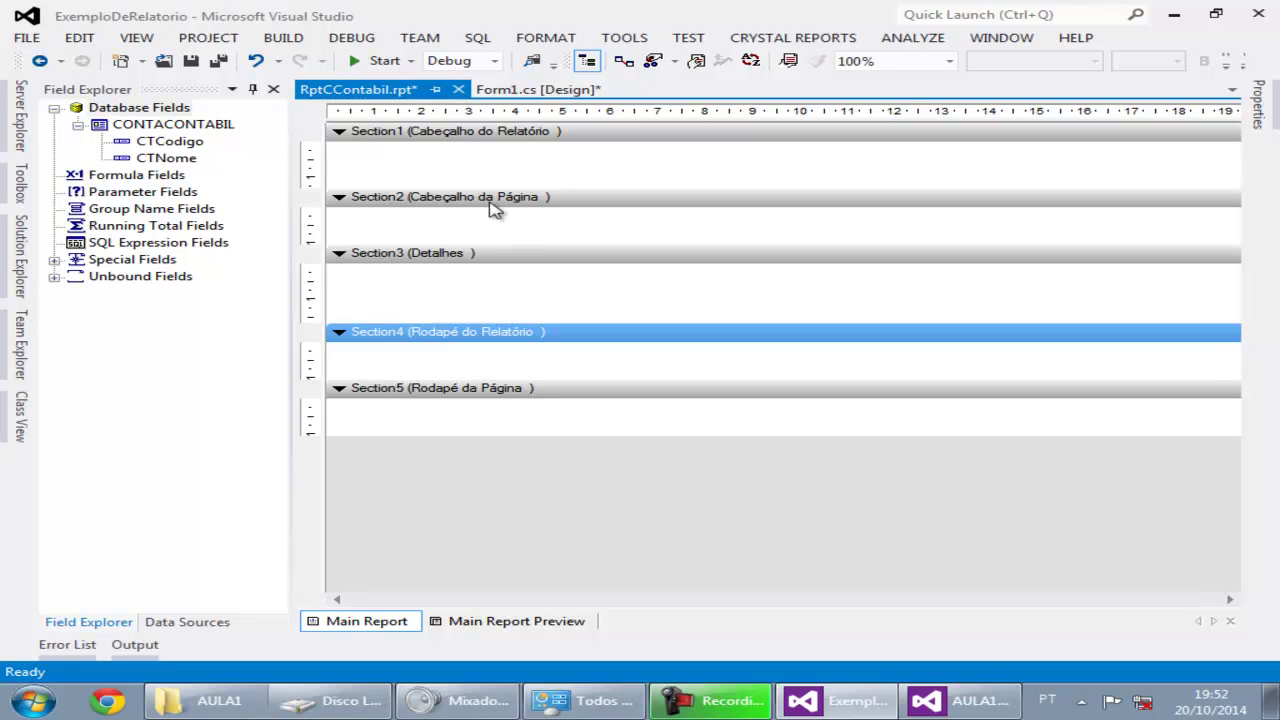
Suppress the Section1 report header without drill-down and reduce its height to about 0.5 cm.
{"action": "left_click", "coordinate": [460, 133]}
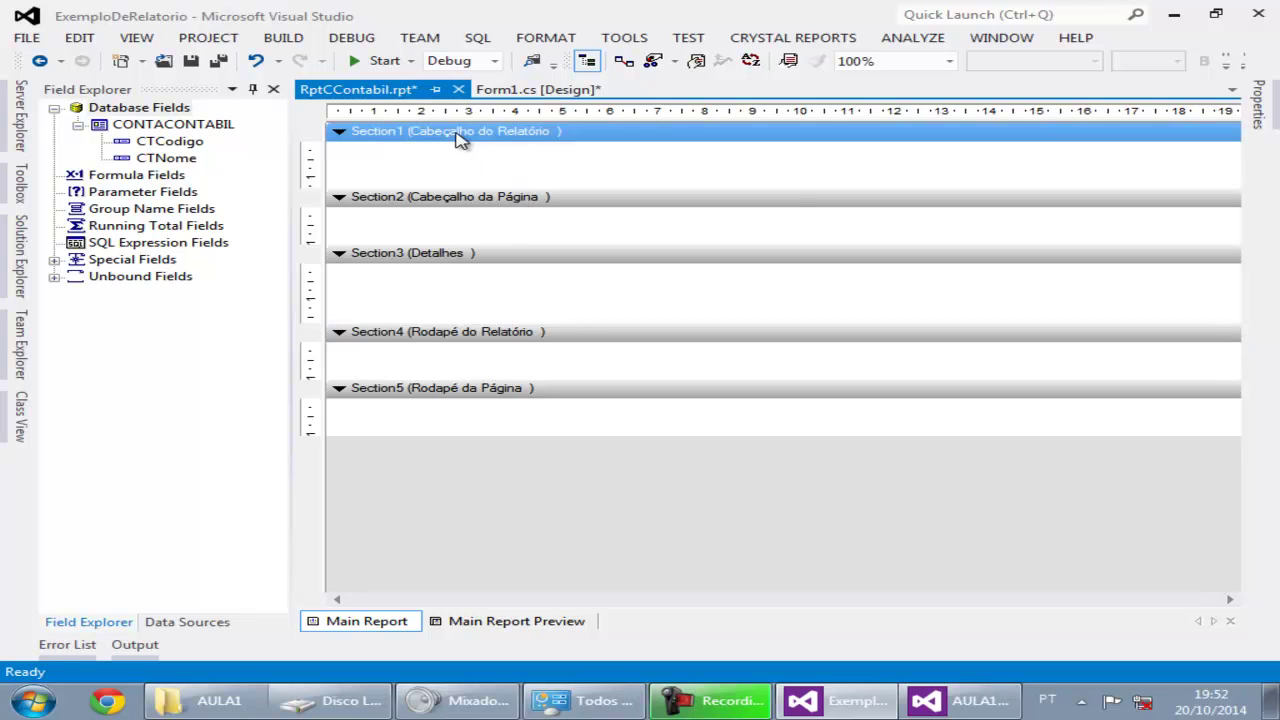
{"action": "right_click", "coordinate": [459, 139]}
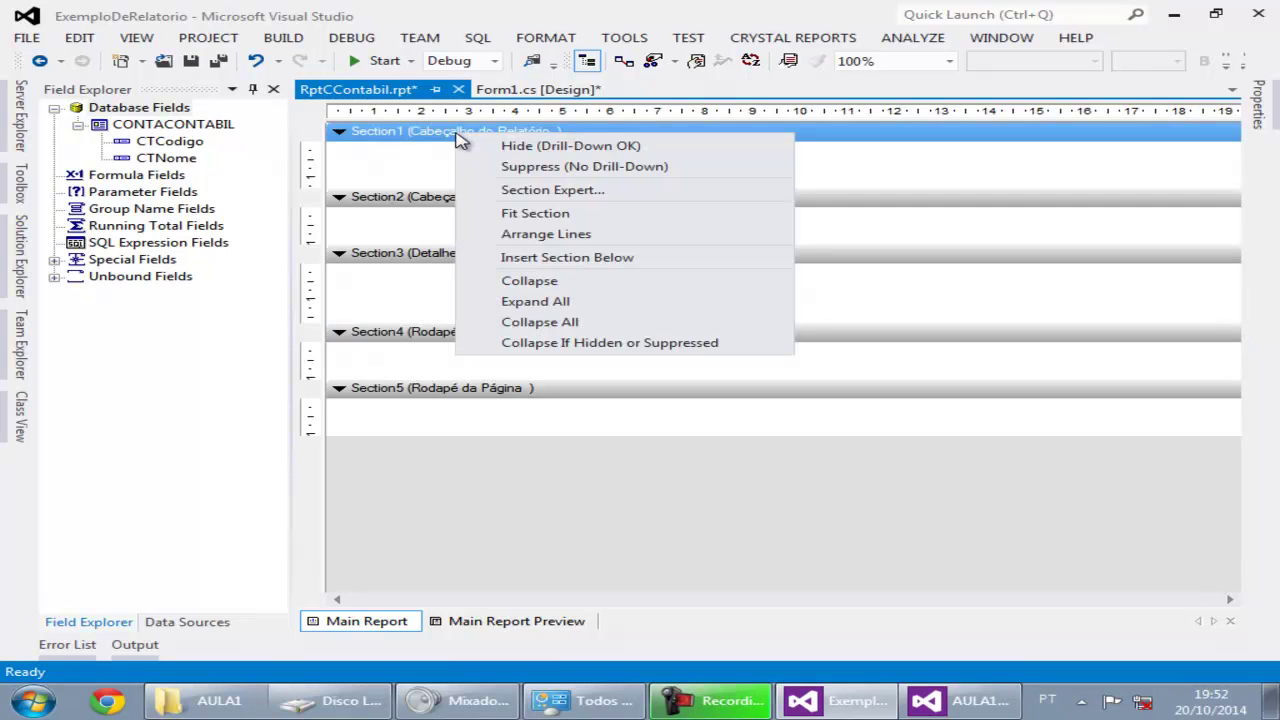
{"action": "left_click", "coordinate": [527, 168]}
{"action": "left_click_drag", "start_coordinate": [497, 190], "coordinate": [512, 166]}
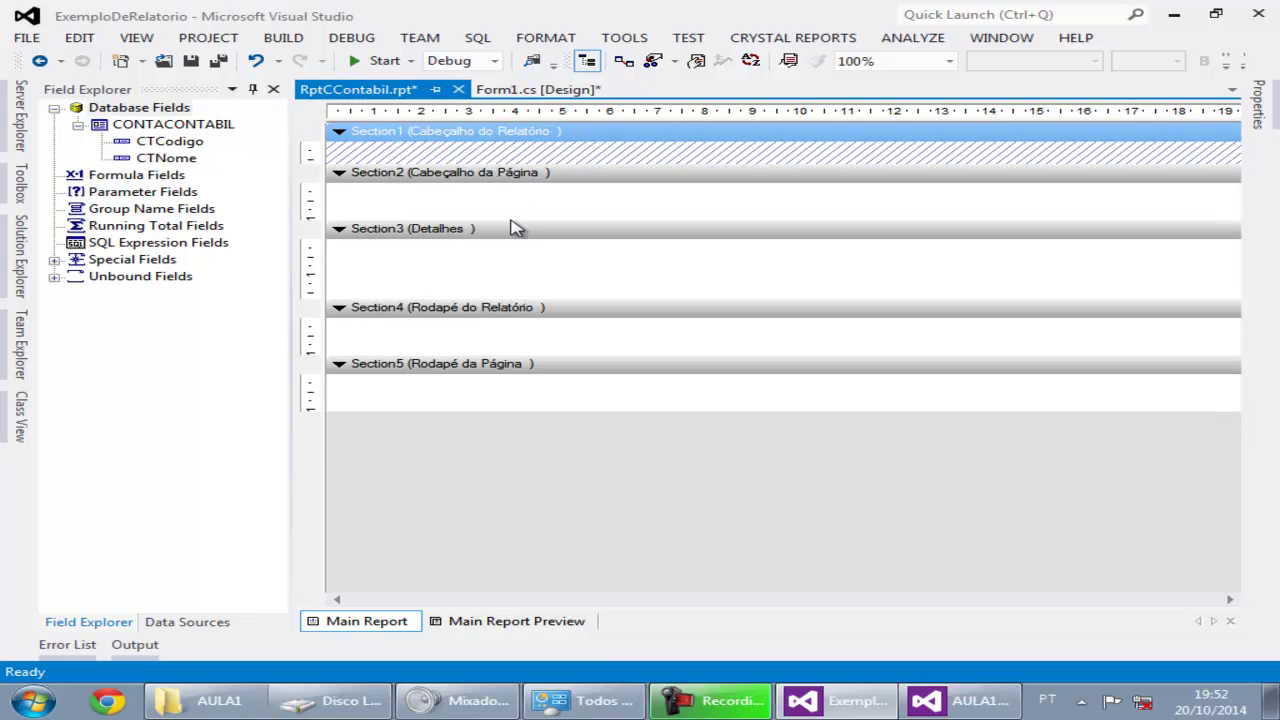
Turn the suppression of the Section1 report header off and back on.
{"action": "right_click", "coordinate": [487, 136]}
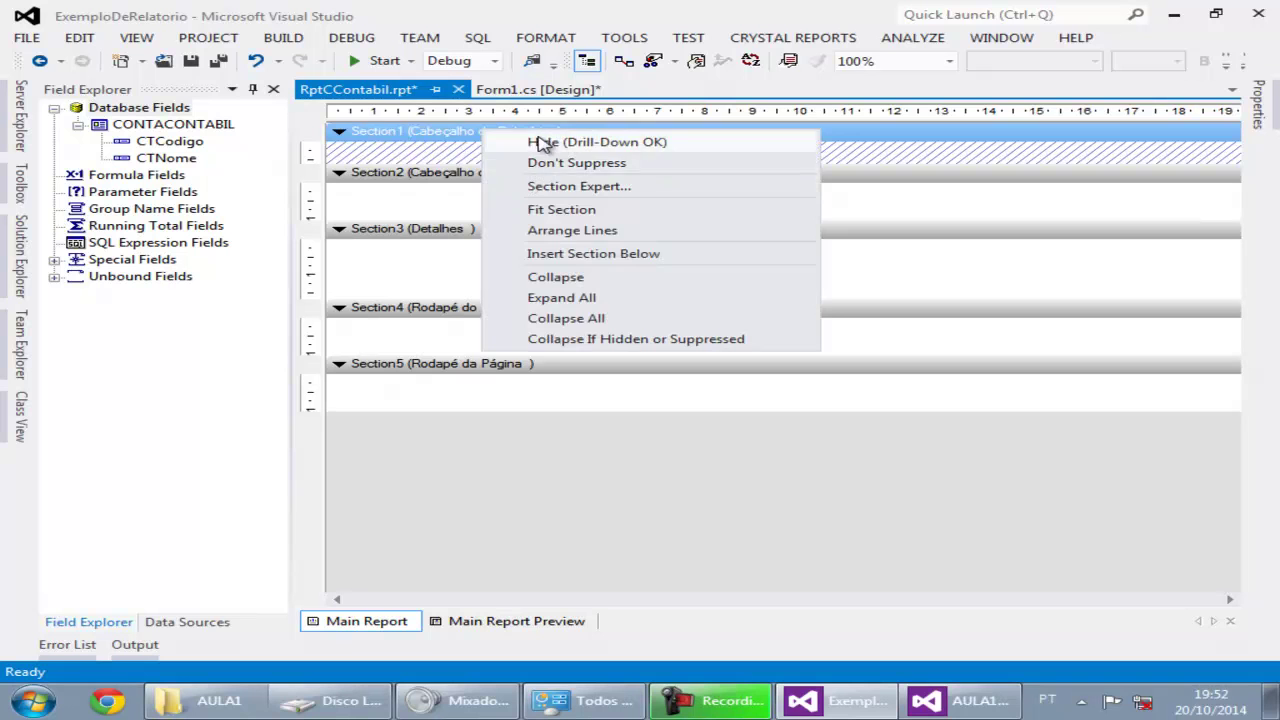
{"action": "left_click", "coordinate": [535, 164]}
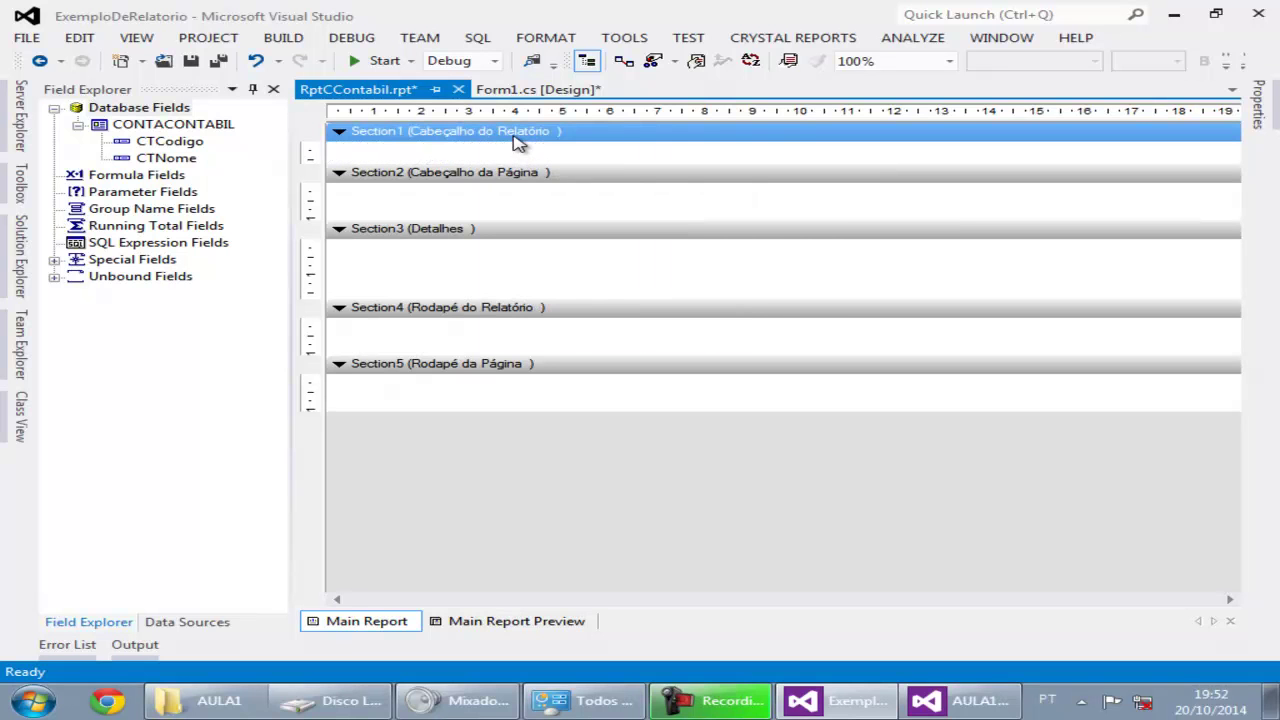
{"action": "right_click", "coordinate": [512, 141]}
{"action": "left_click", "coordinate": [540, 164]}
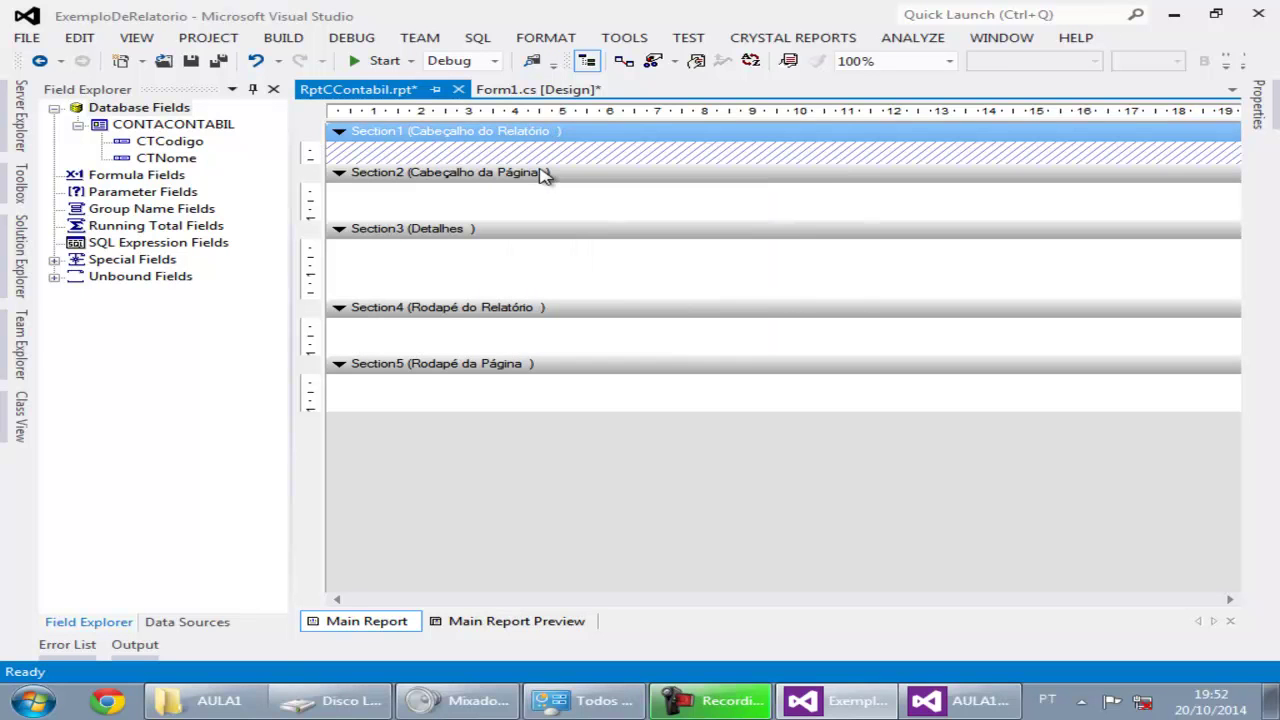
Slightly increase the height of the Section2 page header.
{"action": "left_click", "coordinate": [518, 222]}
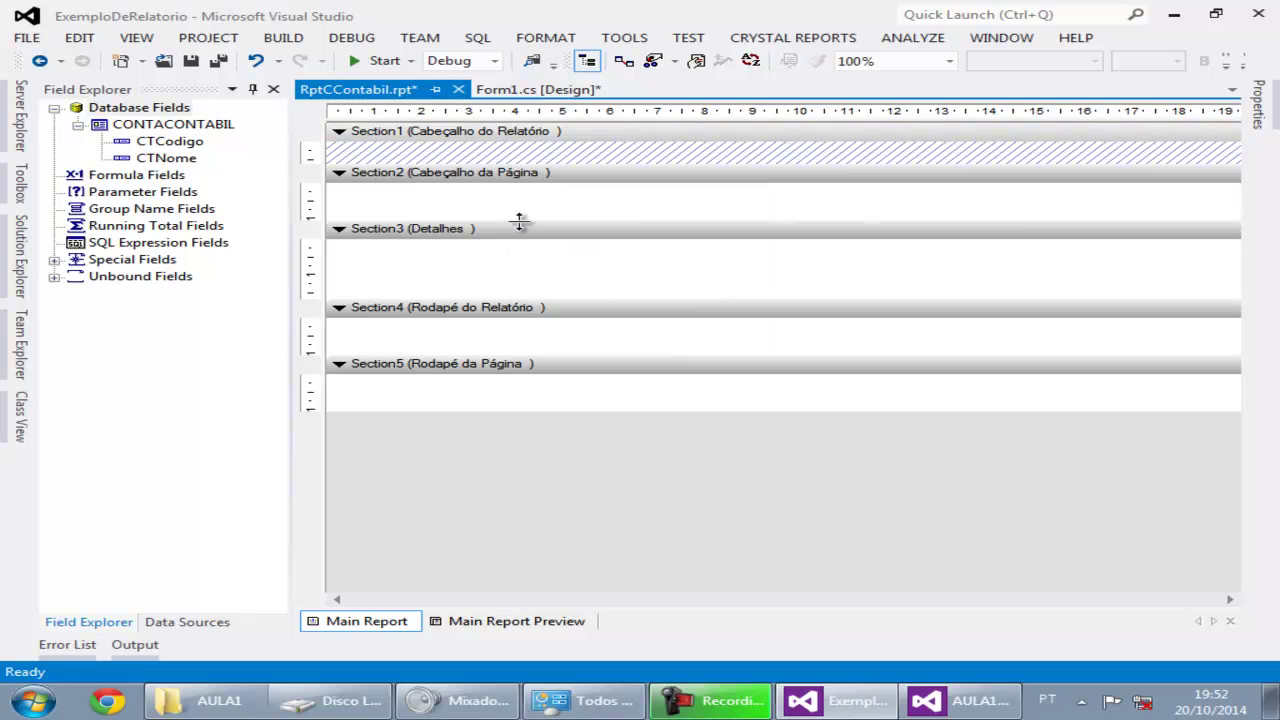
{"action": "left_click_drag", "start_coordinate": [519, 236], "coordinate": [519, 246]}
Keep the Toolbox docked open and set the Field Explorer to auto-hide.
{"action": "left_click", "coordinate": [19, 183]}
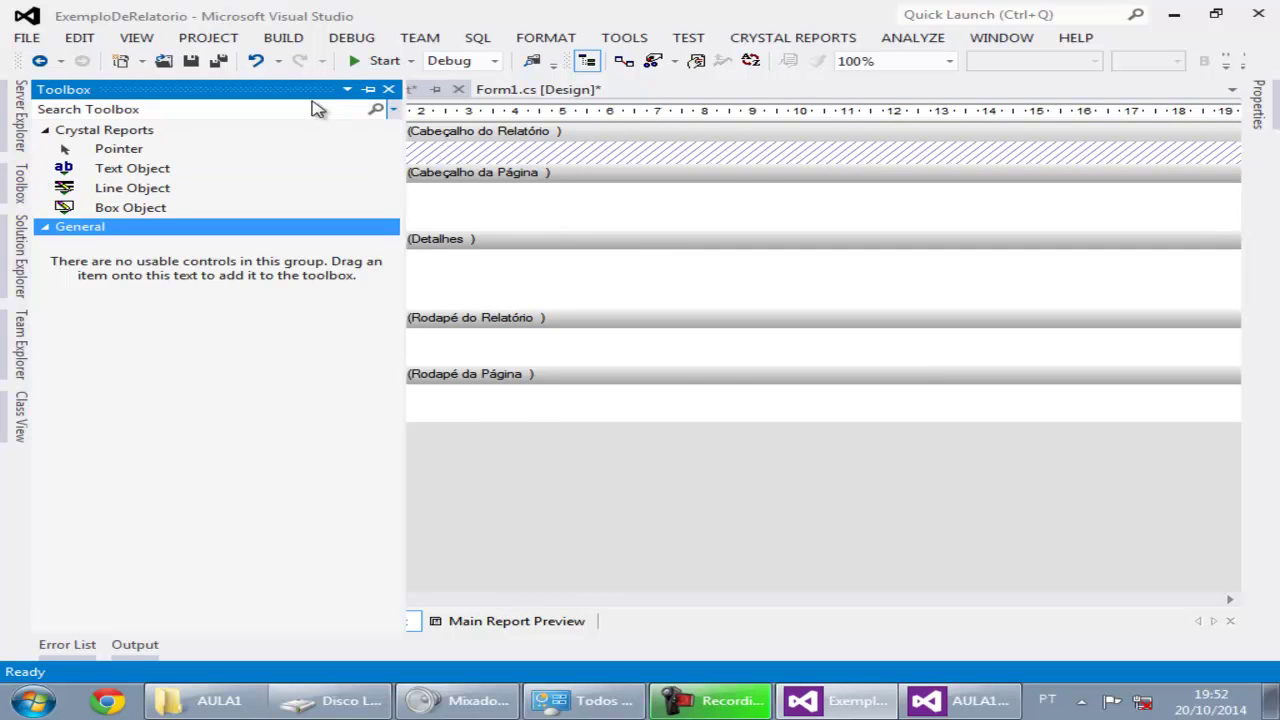
{"action": "left_click", "coordinate": [367, 91]}
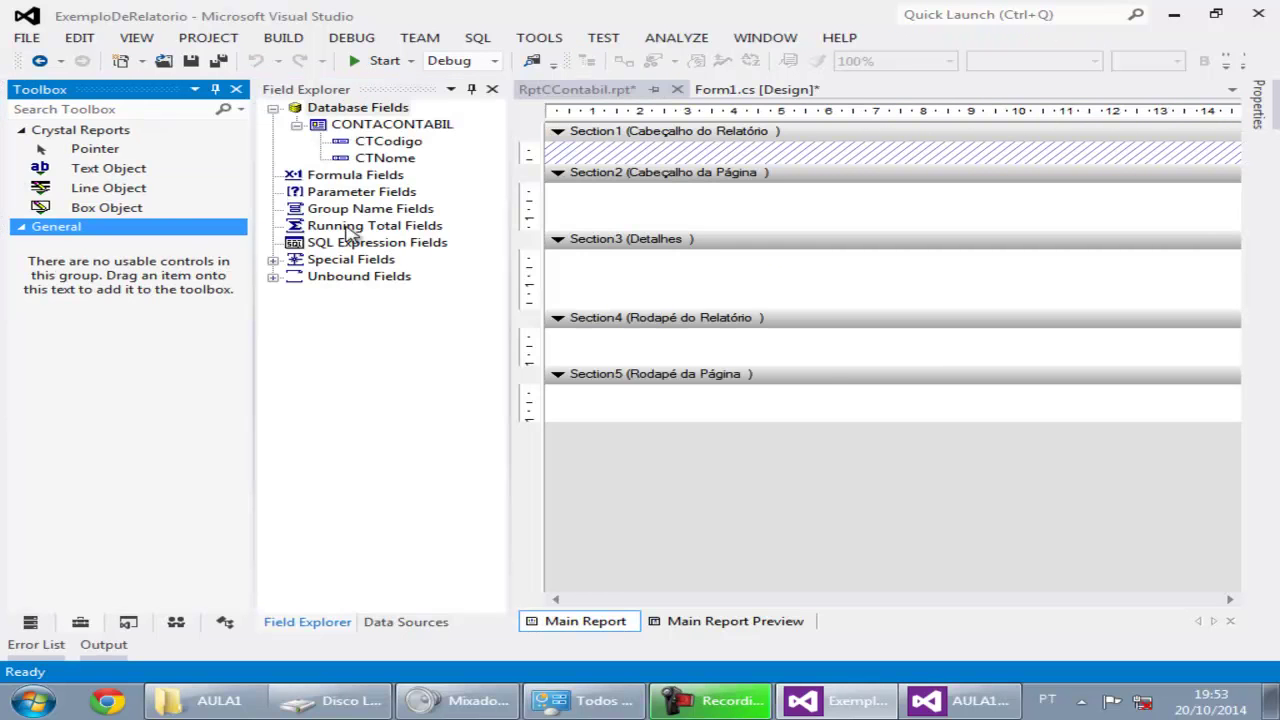
{"action": "left_click", "coordinate": [471, 89]}
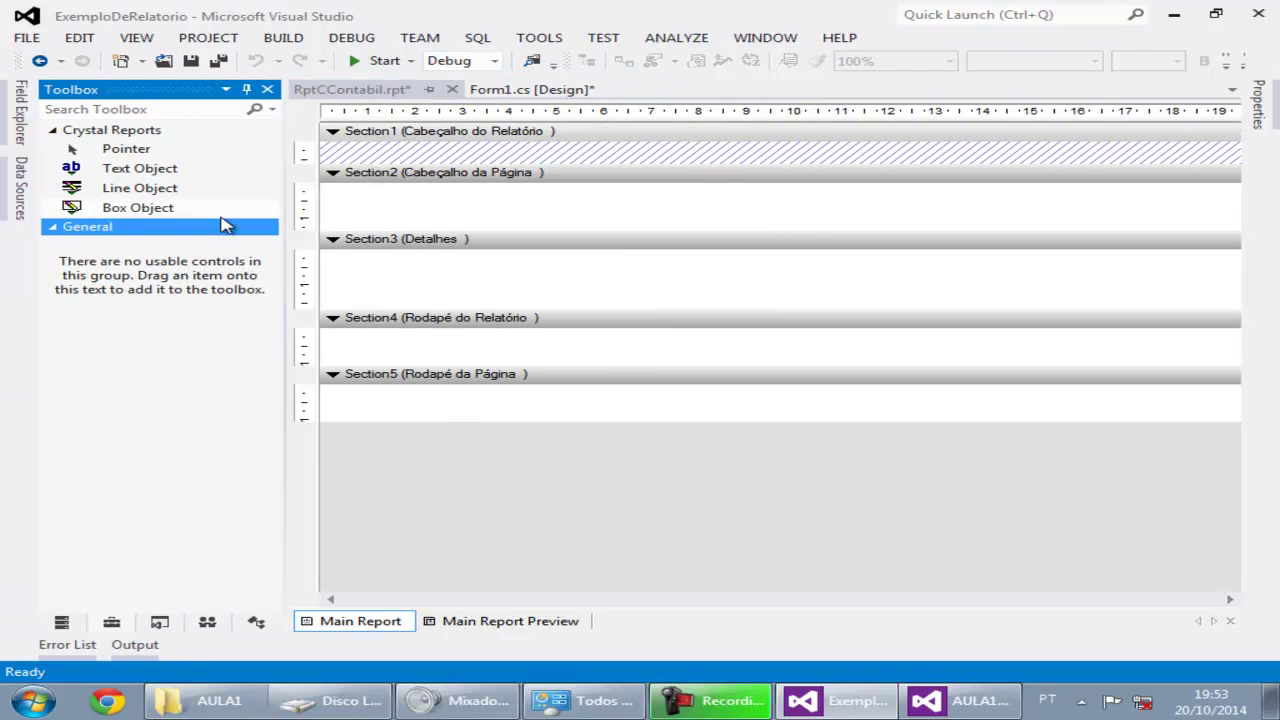
Add a text object reading "Lista de Contas Contábeis" in the middle of the Section2 page header.
{"action": "left_click", "coordinate": [135, 170]}
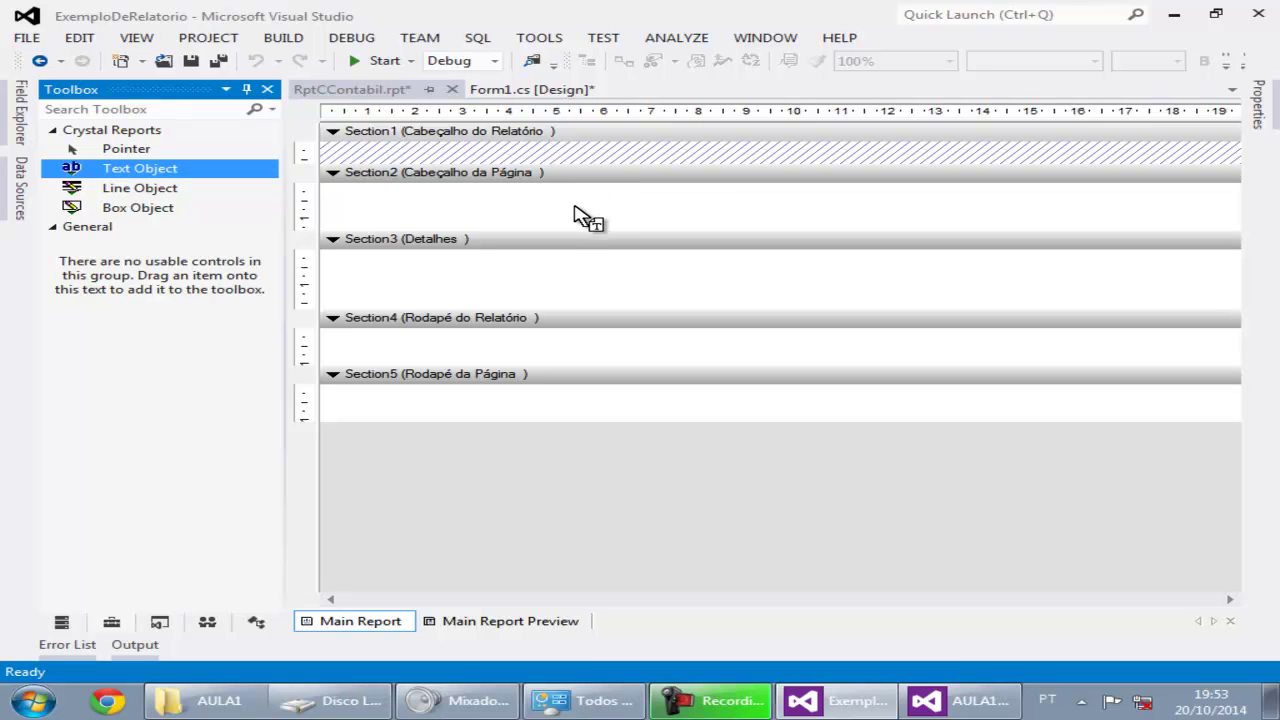
{"action": "left_click", "coordinate": [572, 206]}
{"action": "type", "text": "Lista de Contas"}
{"action": "key", "text": "Escape"}
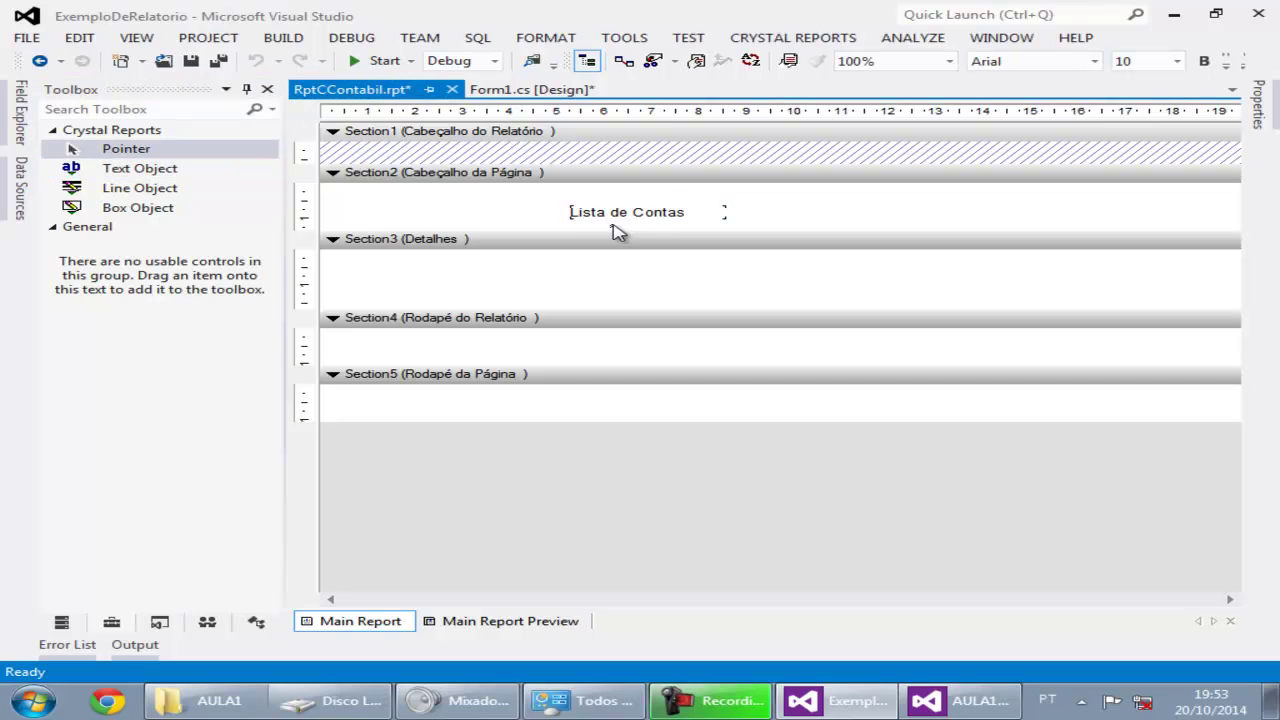
{"action": "double_click", "coordinate": [693, 212]}
{"action": "left_click", "coordinate": [690, 212]}
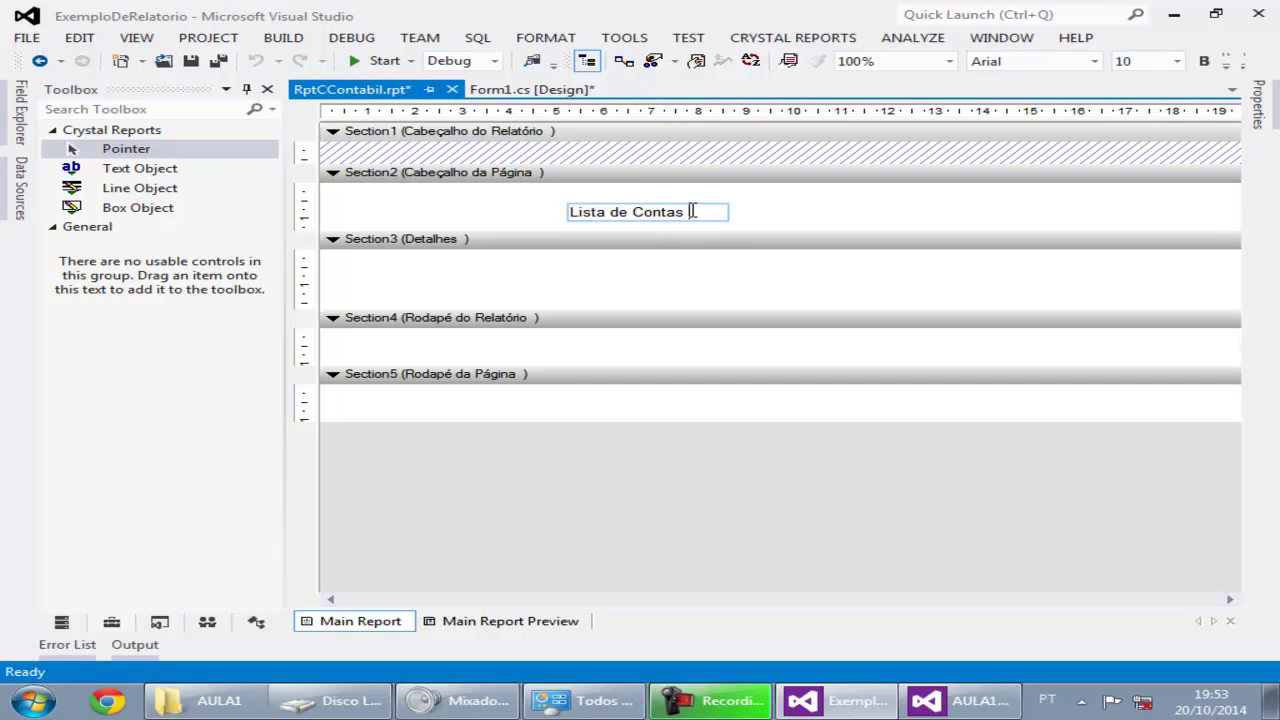
{"action": "type", "text": "Contá"}
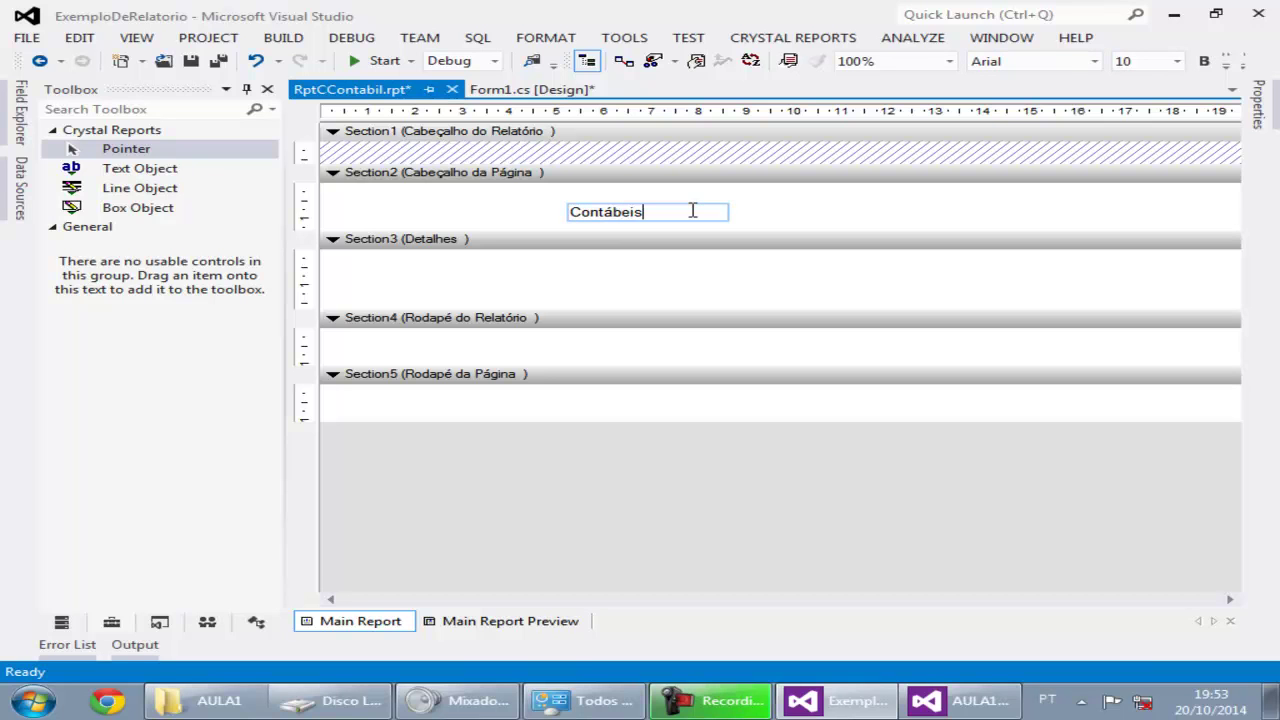
{"action": "type", "text": "beis"}
{"action": "left_click", "coordinate": [752, 195]}
Widen the "Lista de Contas Contábeis" title to about 9 cm and format it as bold, size 14.
{"action": "left_click", "coordinate": [716, 210]}
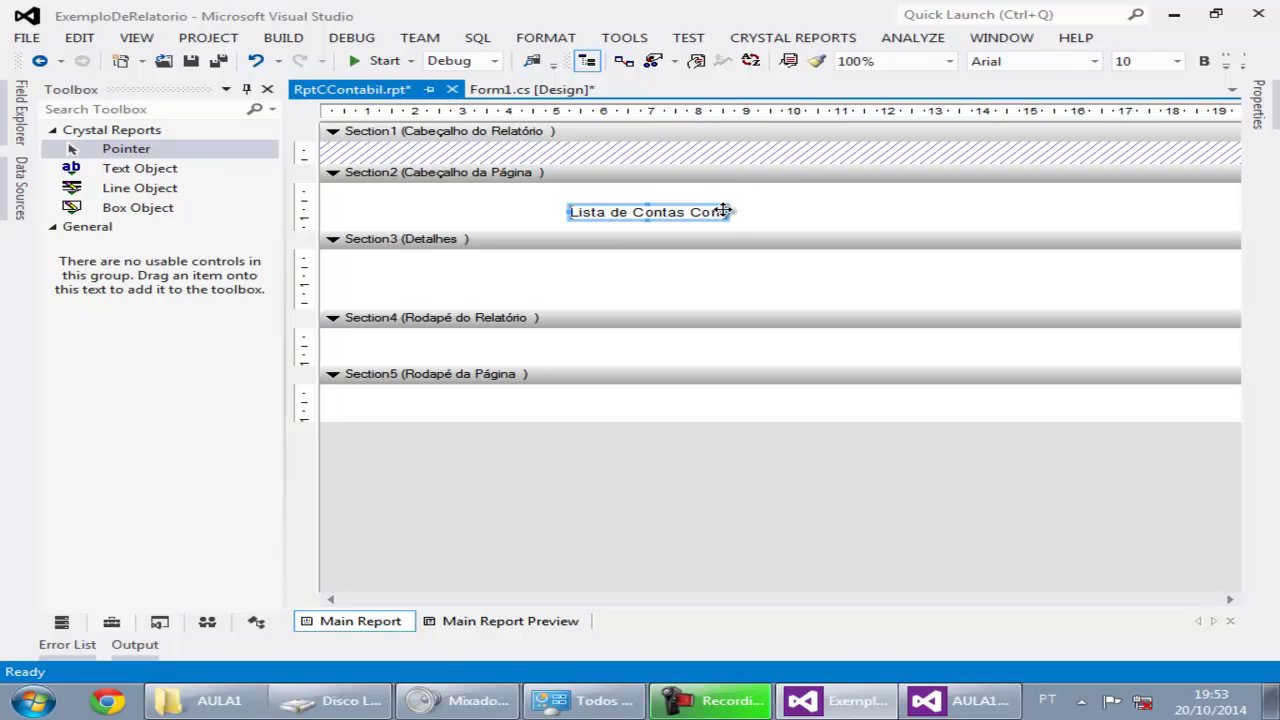
{"action": "left_click_drag", "start_coordinate": [737, 212], "coordinate": [1003, 210]}
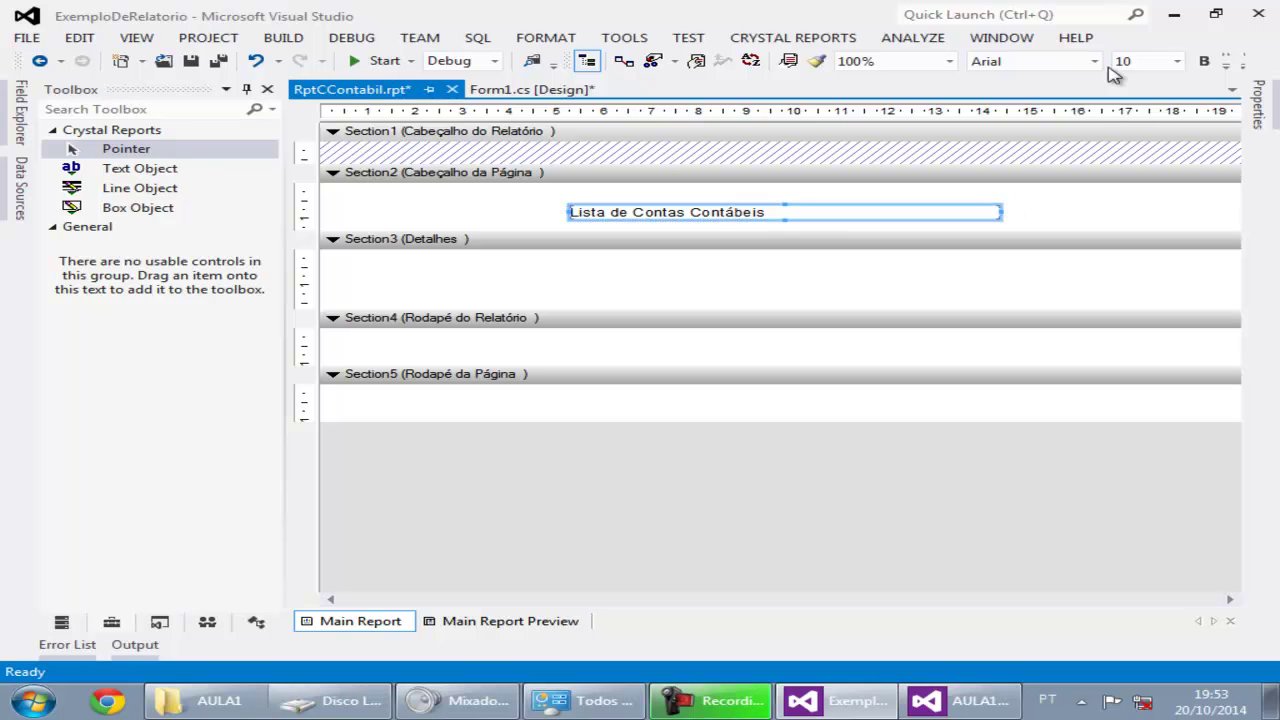
{"action": "left_click", "coordinate": [1177, 62]}
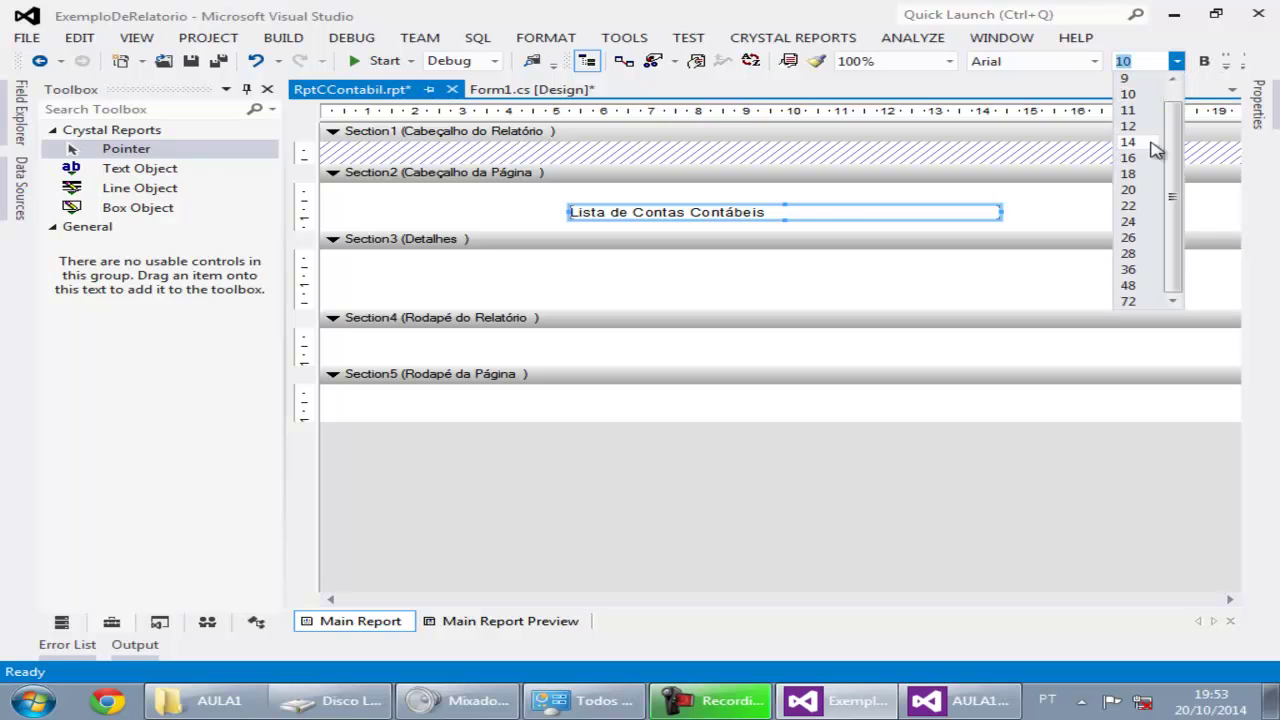
{"action": "left_click", "coordinate": [1150, 152]}
{"action": "left_click", "coordinate": [1204, 61]}
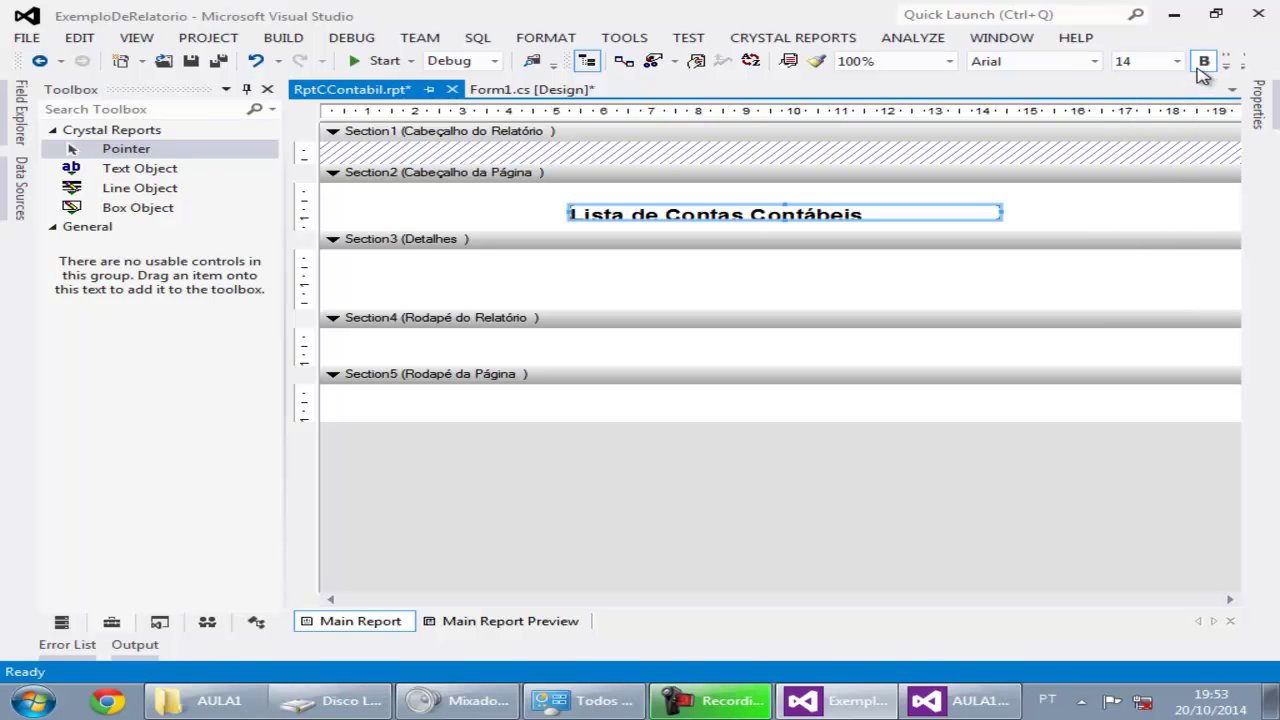
Set the "Lista de Contas Contábeis" title to size 18, then reposition and heighten its box so the full text fits.
{"action": "left_click", "coordinate": [1177, 61]}
{"action": "left_click", "coordinate": [1128, 174]}
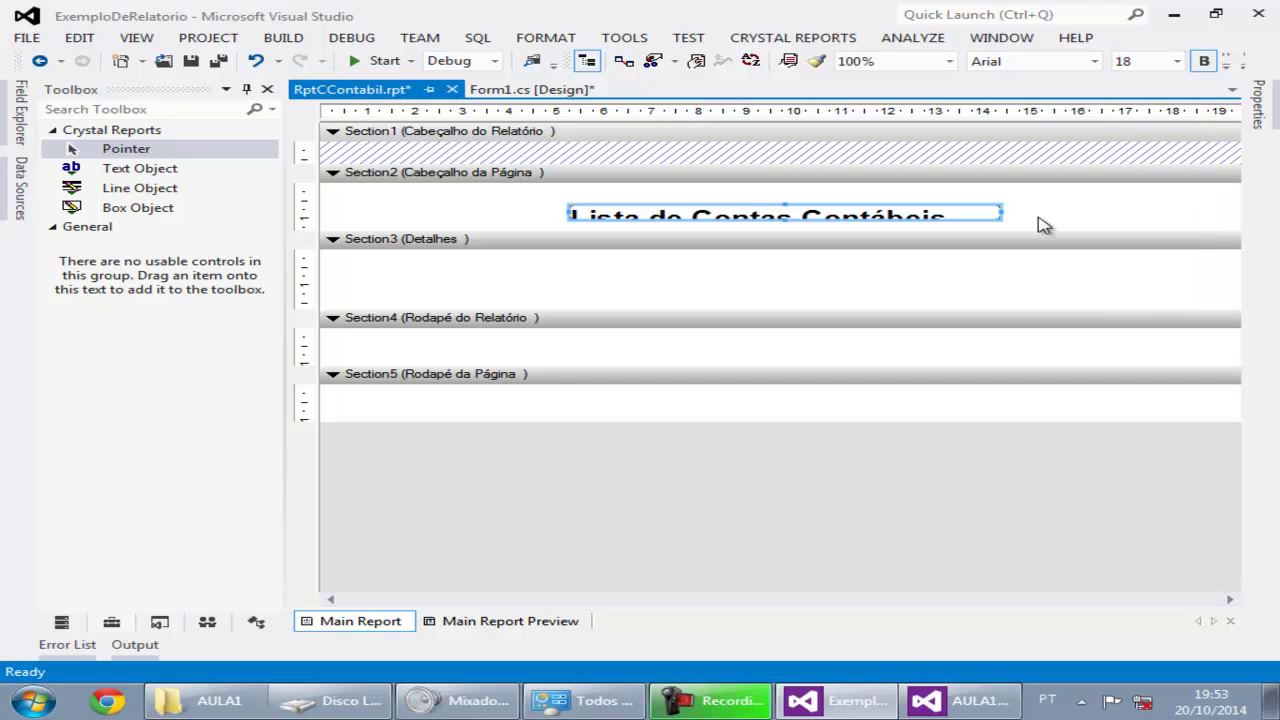
{"action": "left_click_drag", "start_coordinate": [940, 212], "coordinate": [942, 202]}
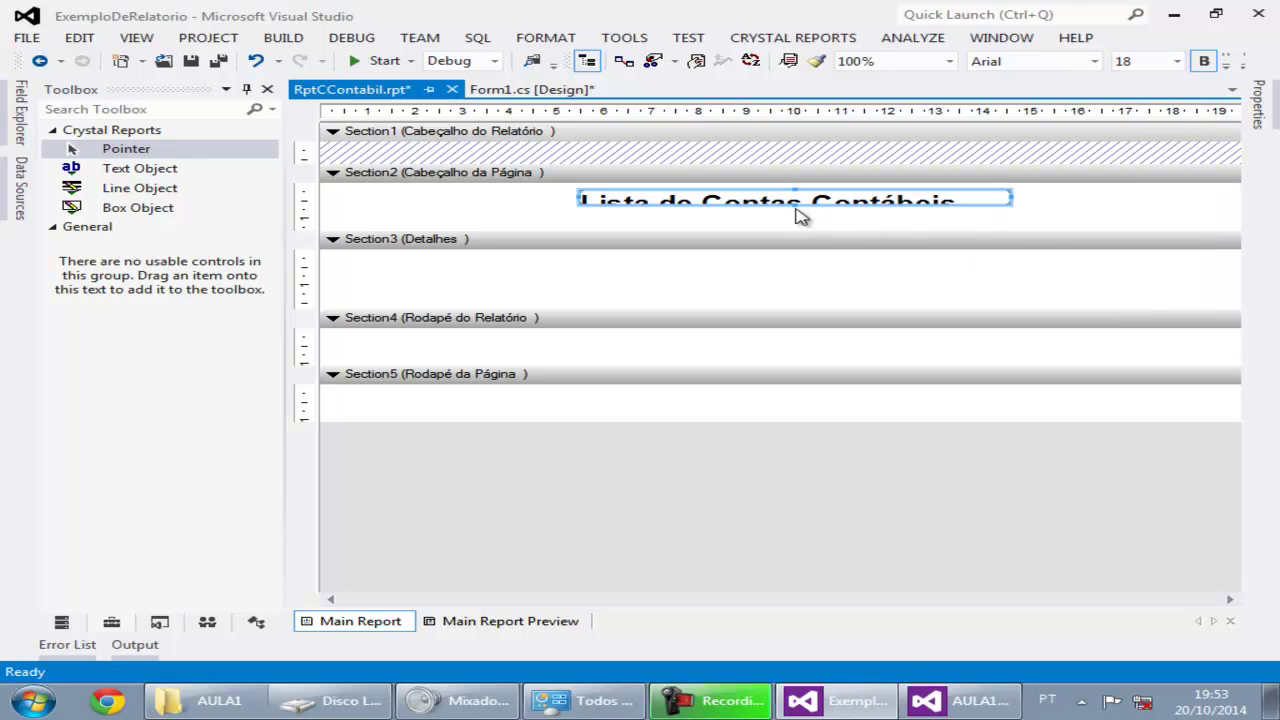
{"action": "left_click_drag", "start_coordinate": [795, 205], "coordinate": [797, 221]}
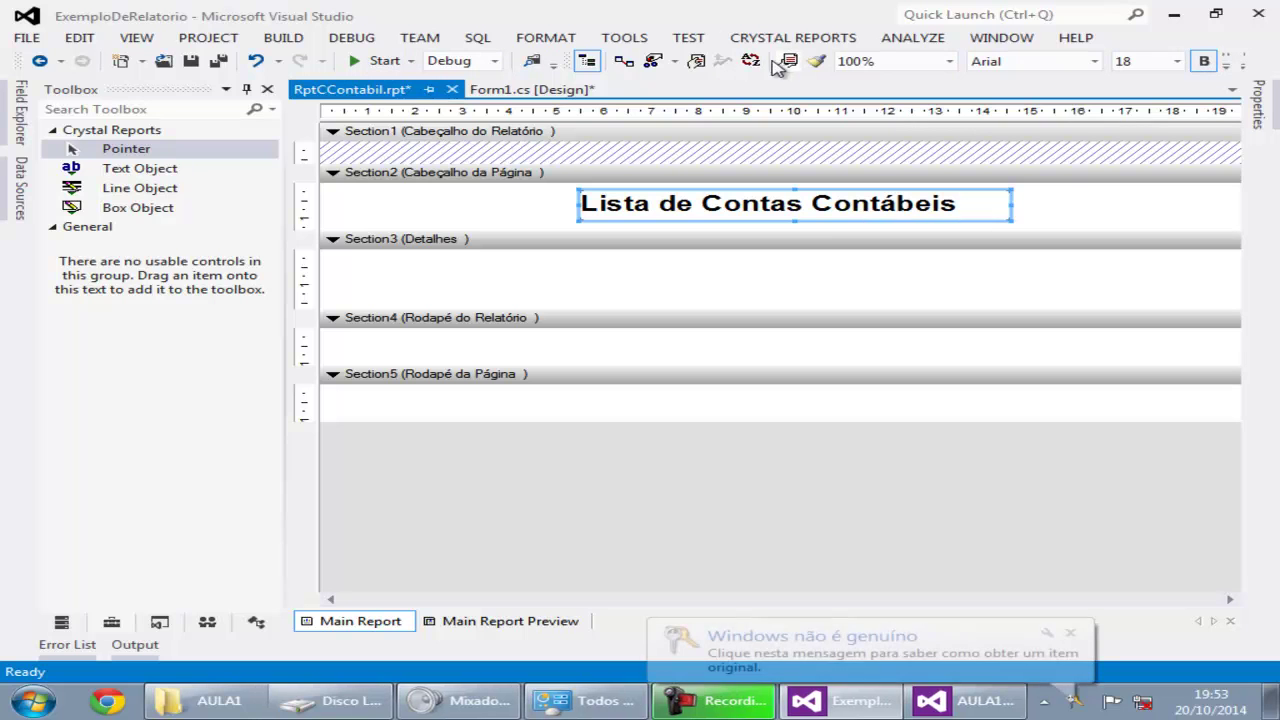
Make the full set of text formatting controls available and center the title text within its box.
{"action": "left_click", "coordinate": [565, 60]}
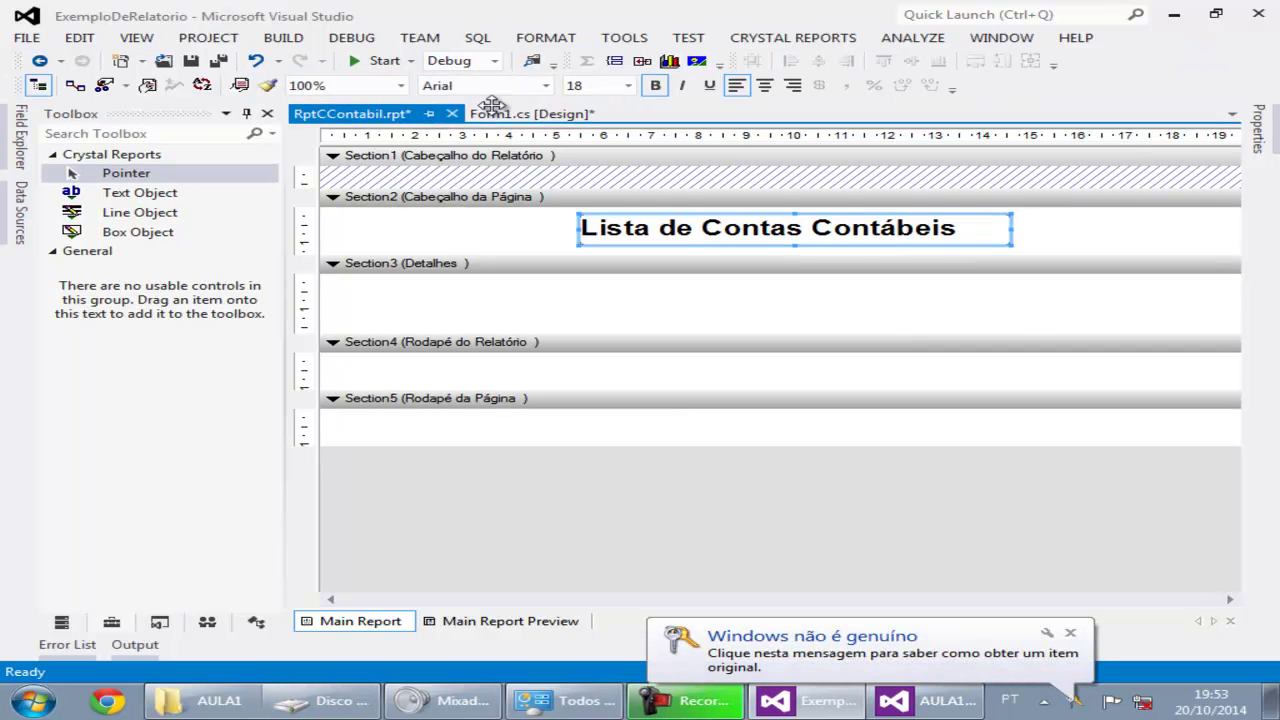
{"action": "left_click", "coordinate": [764, 86]}
{"action": "left_click", "coordinate": [1063, 233]}
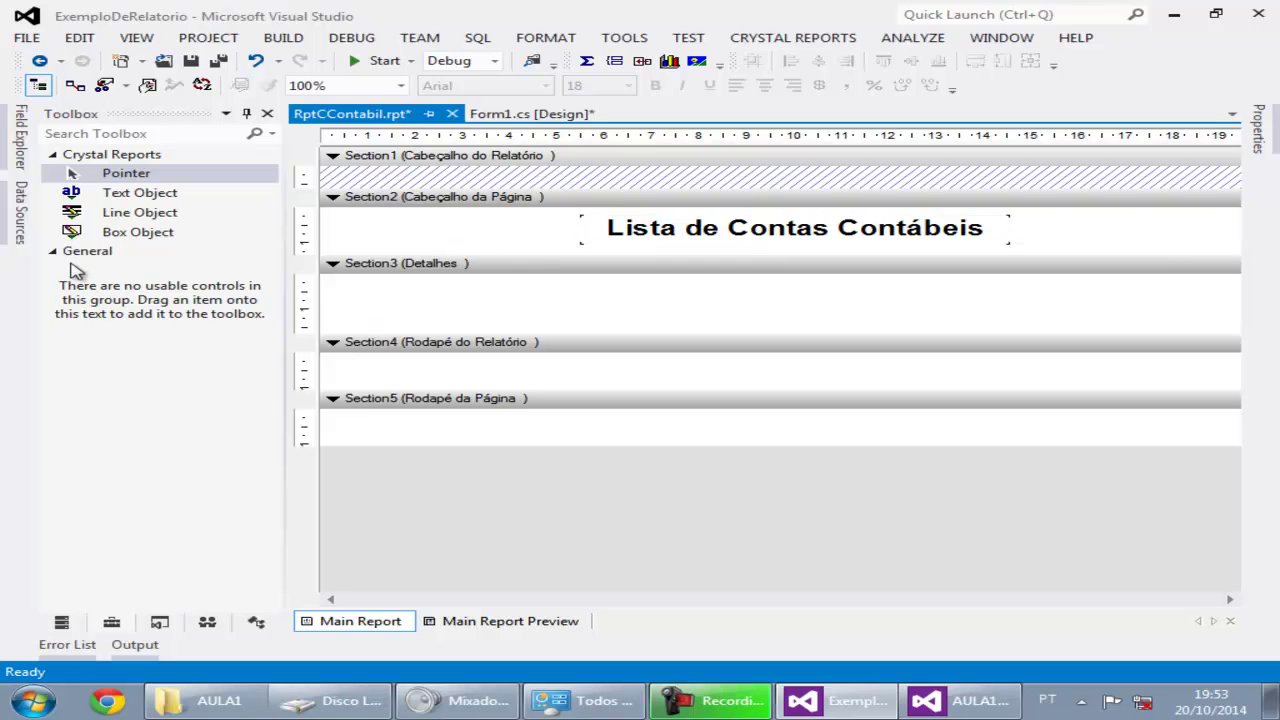
Add the Print Date and Print Time special fields to the page header, stacked to the right of the title.
{"action": "left_click", "coordinate": [20, 140]}
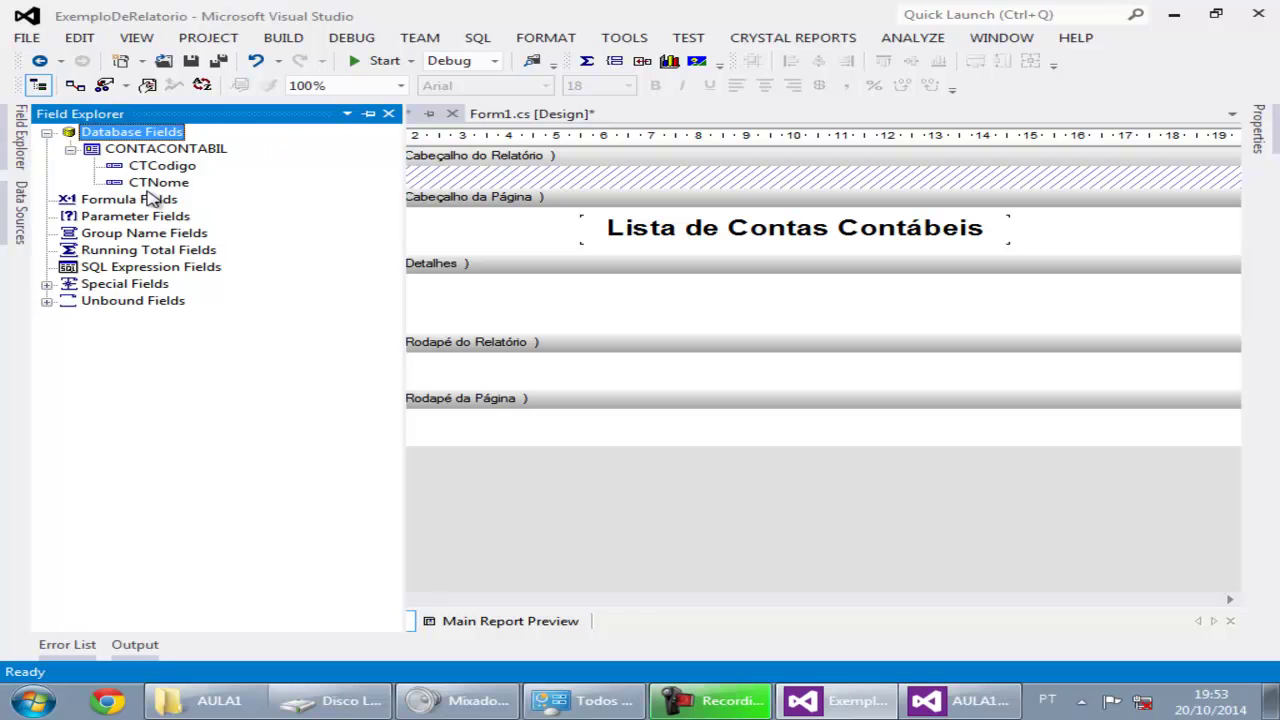
{"action": "left_click", "coordinate": [46, 285]}
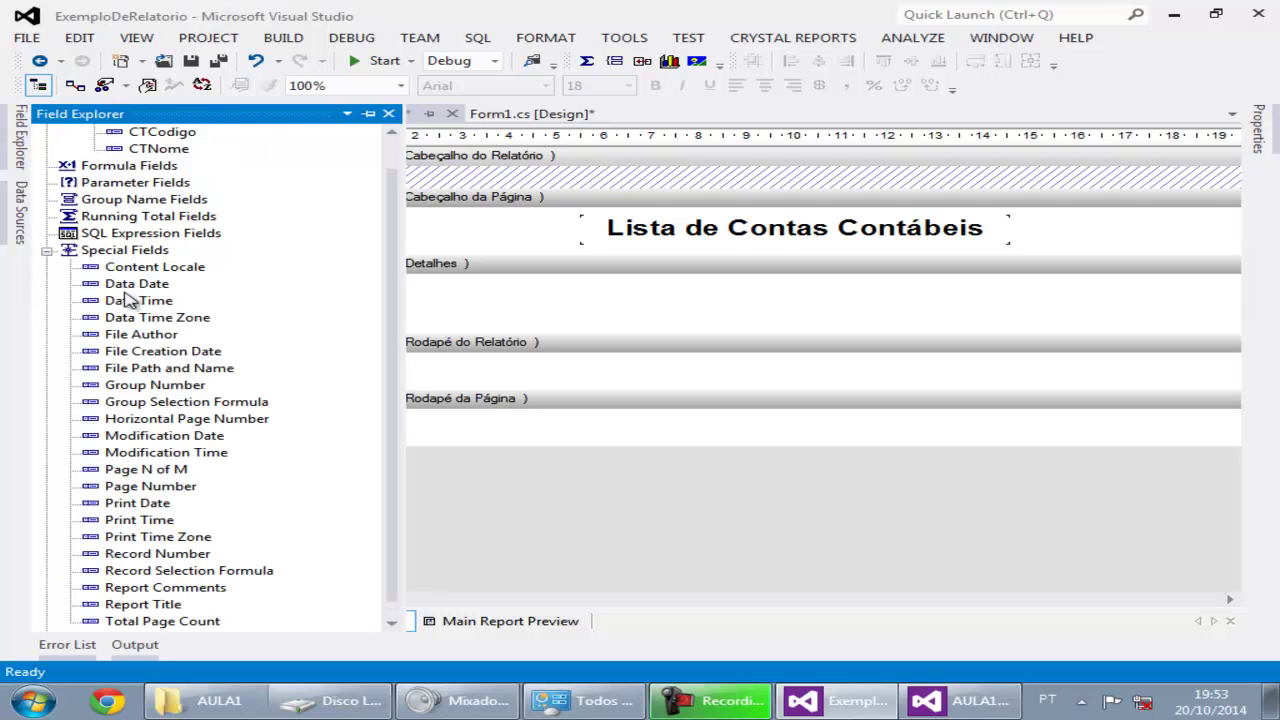
{"action": "left_click_drag", "start_coordinate": [391, 343], "coordinate": [392, 371]}
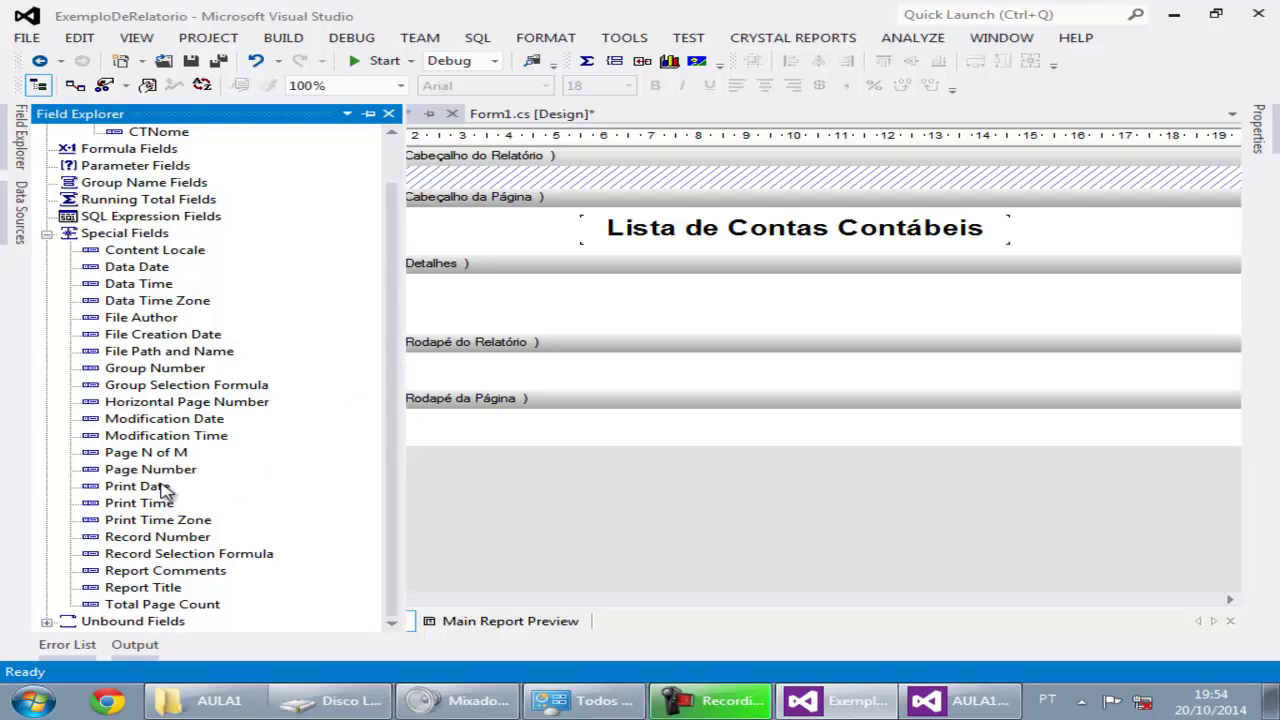
{"action": "left_click_drag", "start_coordinate": [160, 505], "coordinate": [1108, 216]}
{"action": "left_click_drag", "start_coordinate": [140, 512], "coordinate": [1109, 238]}
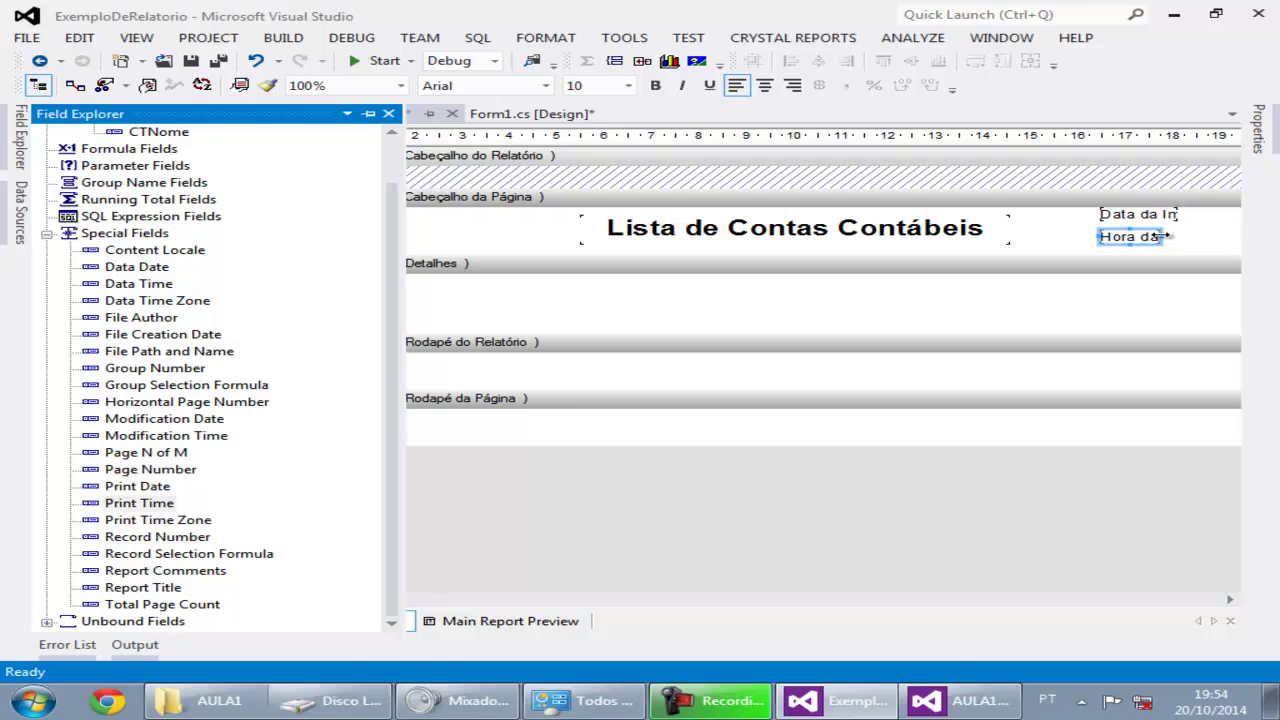
Right-align the print date and print time fields together in the page header.
{"action": "left_click", "coordinate": [1203, 252]}
{"action": "left_click_drag", "start_coordinate": [1203, 252], "coordinate": [1097, 206]}
{"action": "left_click", "coordinate": [792, 88]}
{"action": "left_click", "coordinate": [1200, 237]}
{"action": "left_click", "coordinate": [1175, 222]}
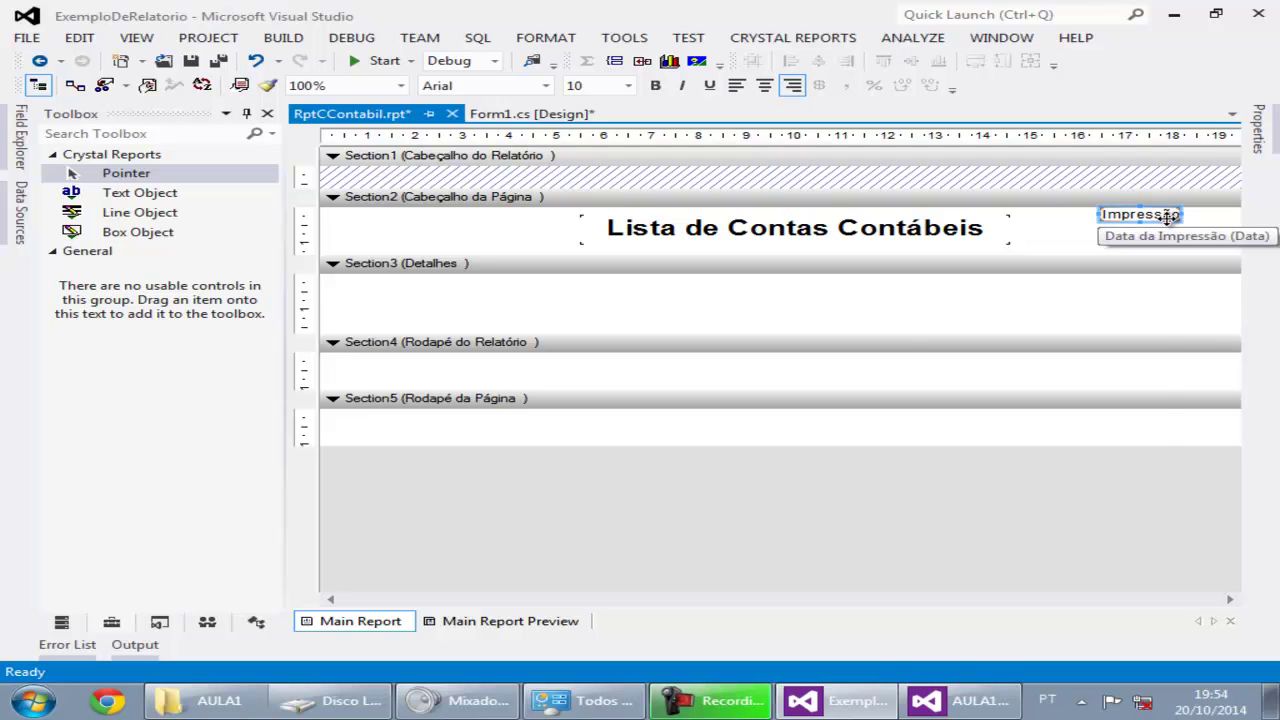
Format the print date field with the 03/01/1999 date style.
{"action": "right_click", "coordinate": [1172, 226]}
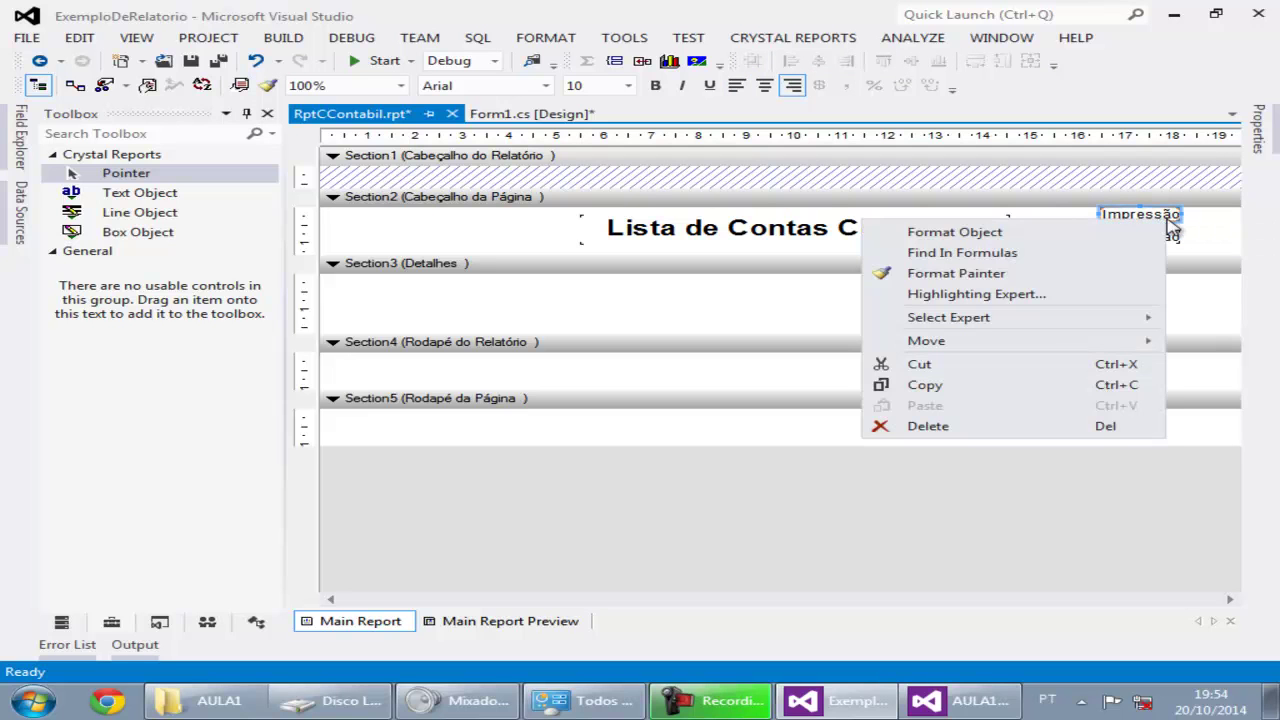
{"action": "left_click", "coordinate": [1077, 233]}
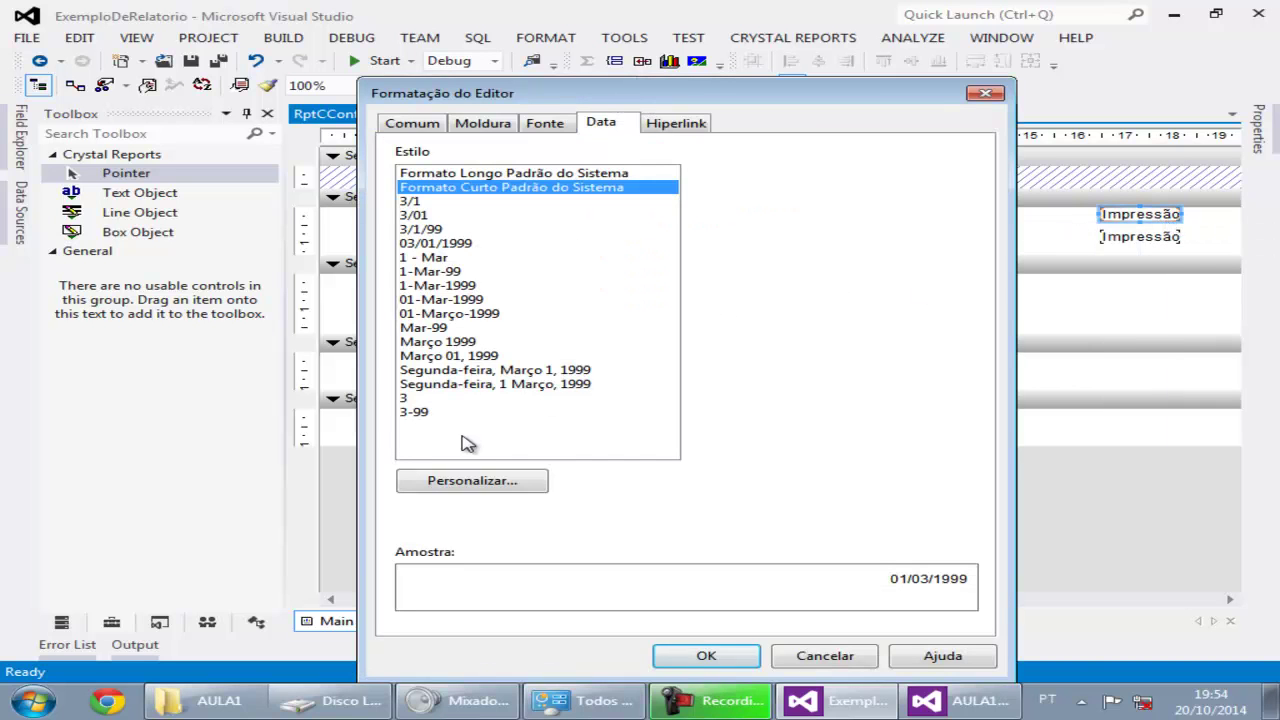
{"action": "left_click", "coordinate": [433, 245]}
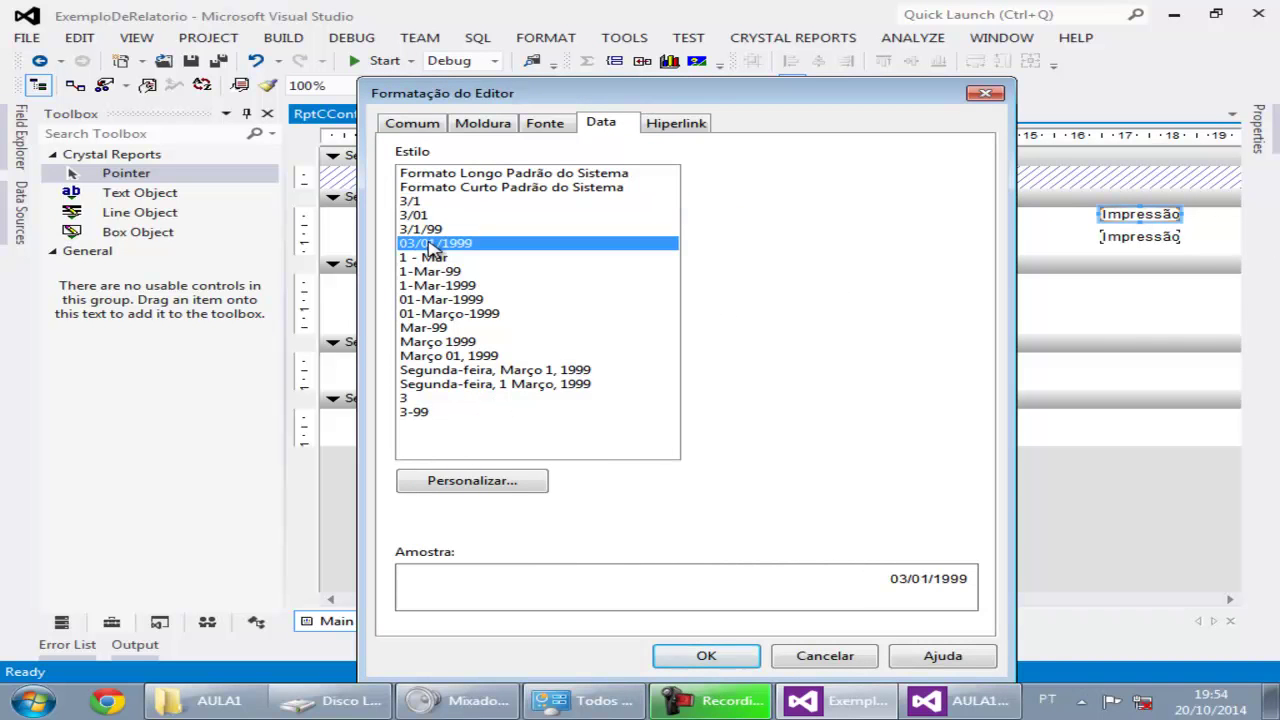
{"action": "left_click", "coordinate": [466, 478]}
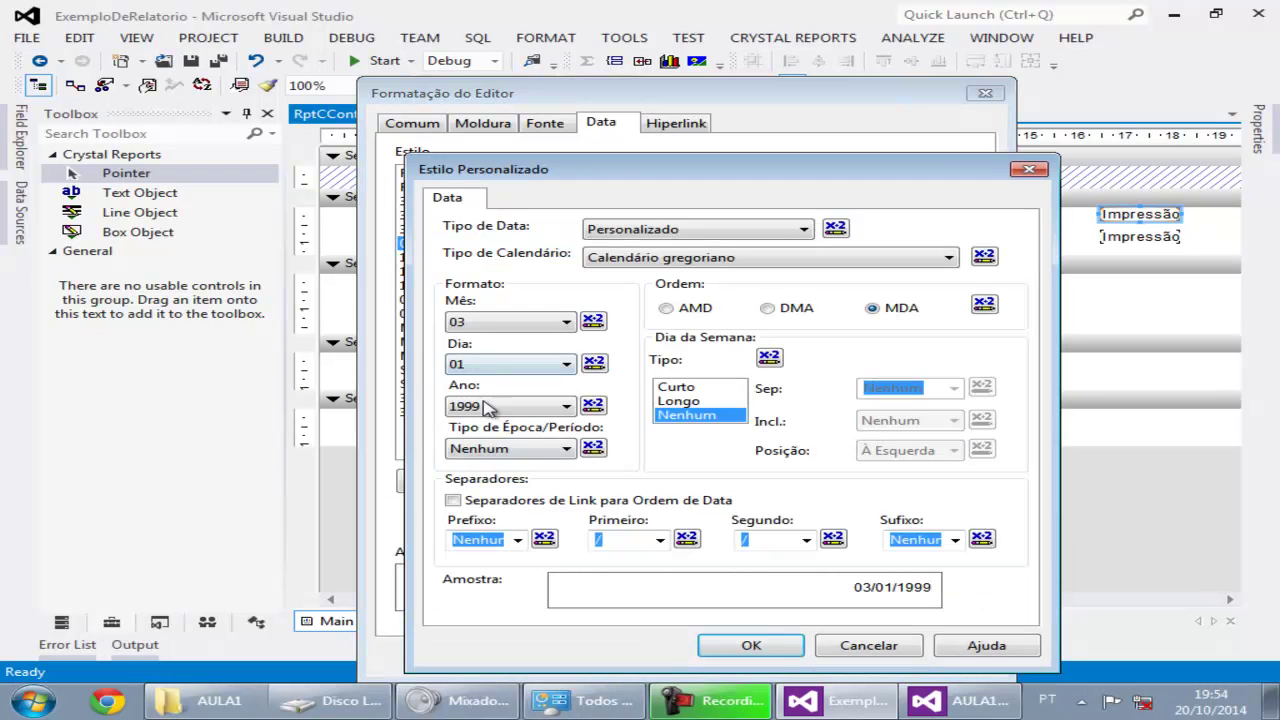
{"action": "left_click", "coordinate": [770, 650]}
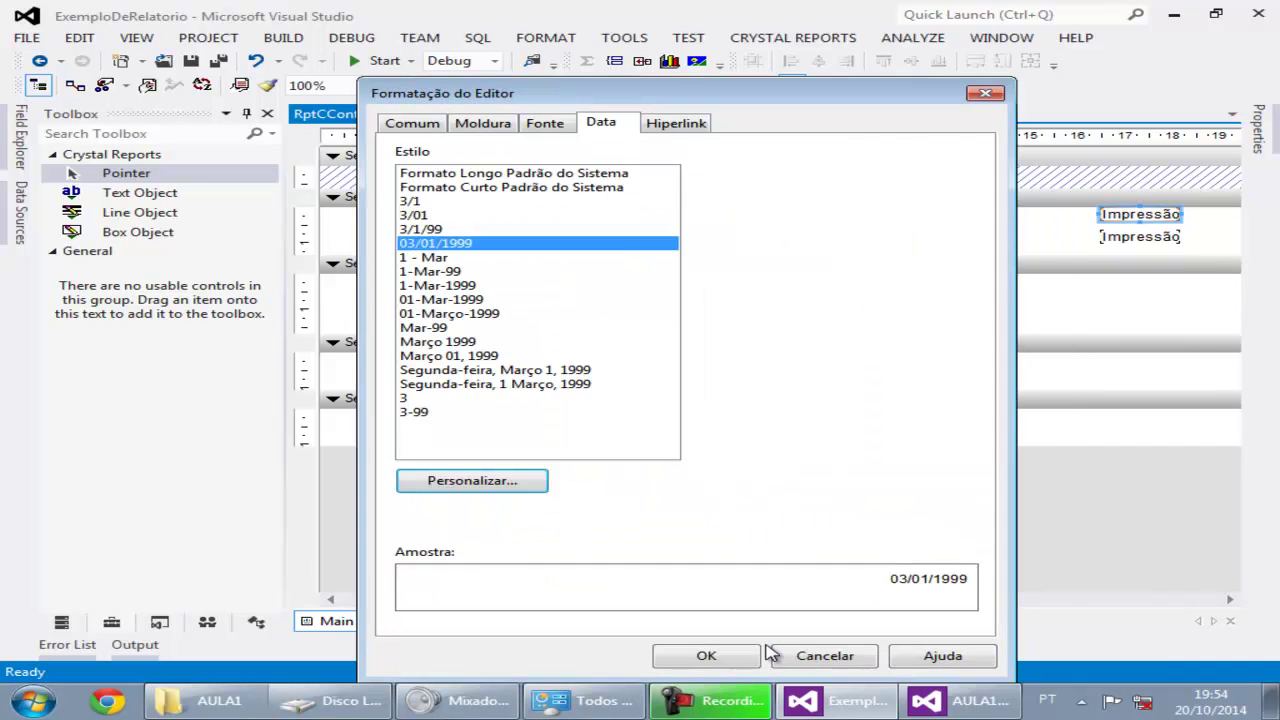
{"action": "left_click", "coordinate": [728, 658]}
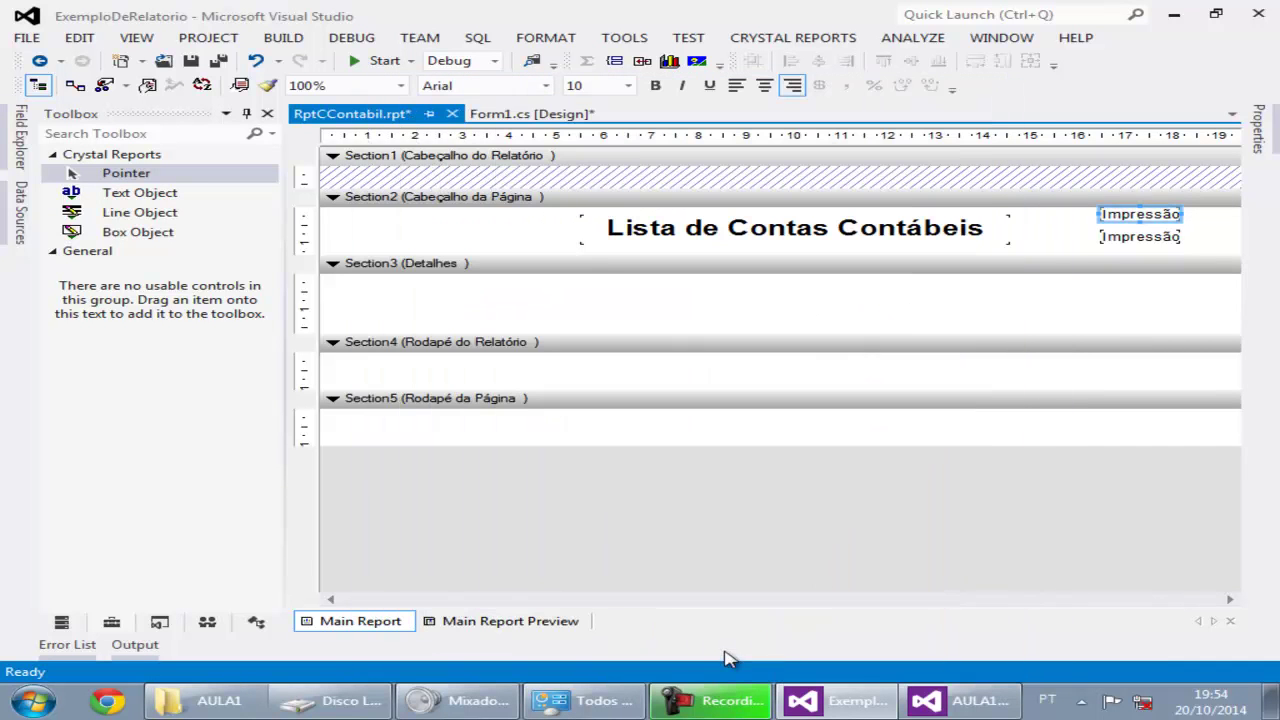
Format the print time field with the 13:23:45 time style.
{"action": "right_click", "coordinate": [1140, 237]}
{"action": "left_click", "coordinate": [1006, 245]}
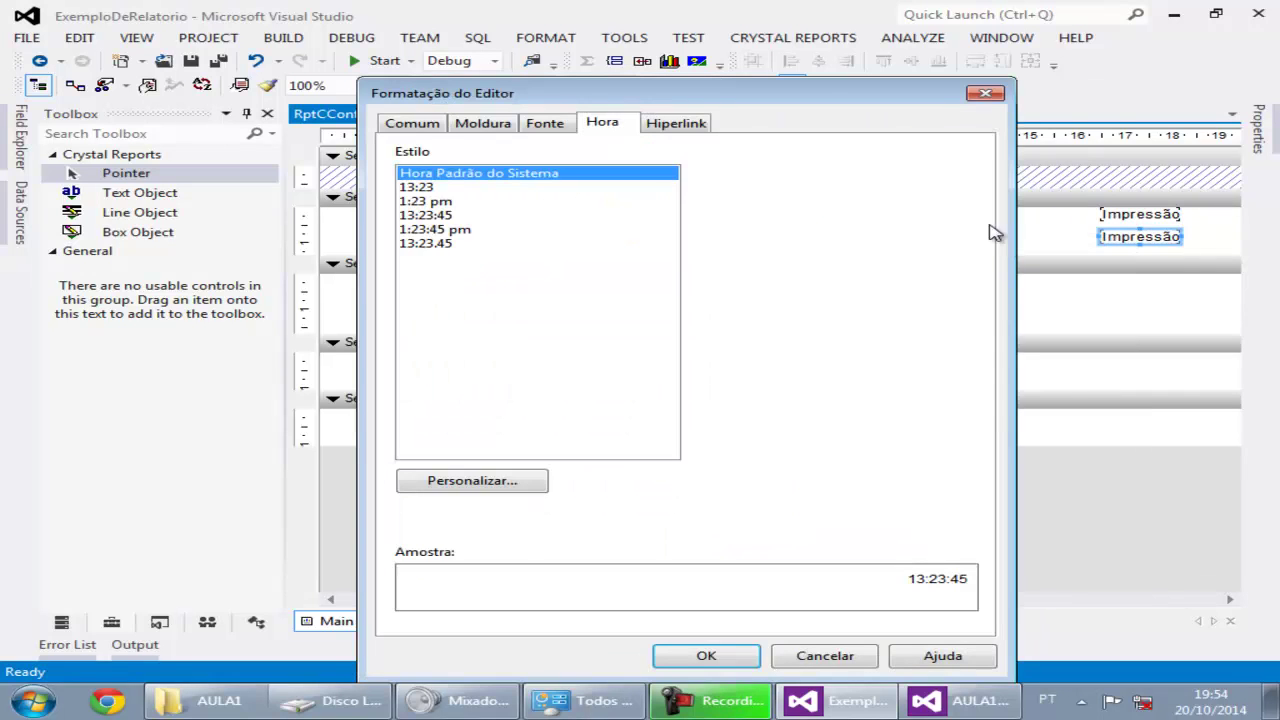
{"action": "left_click", "coordinate": [447, 216]}
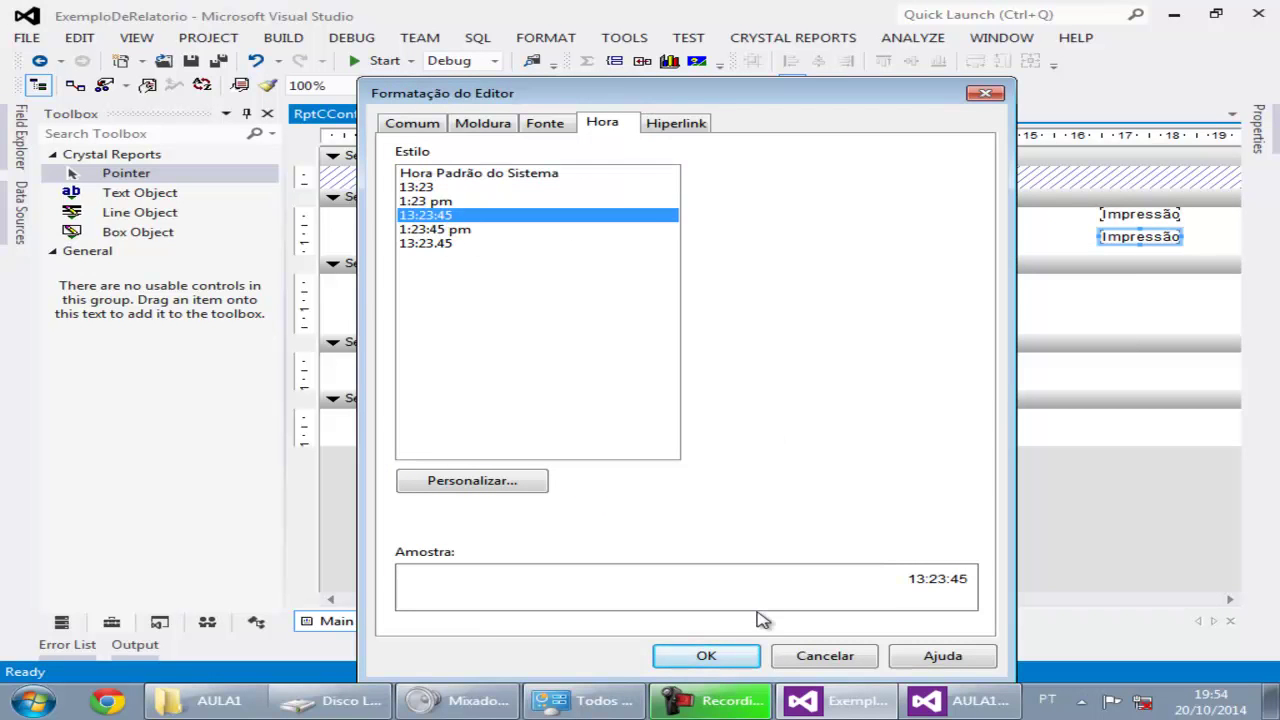
{"action": "left_click", "coordinate": [706, 657]}
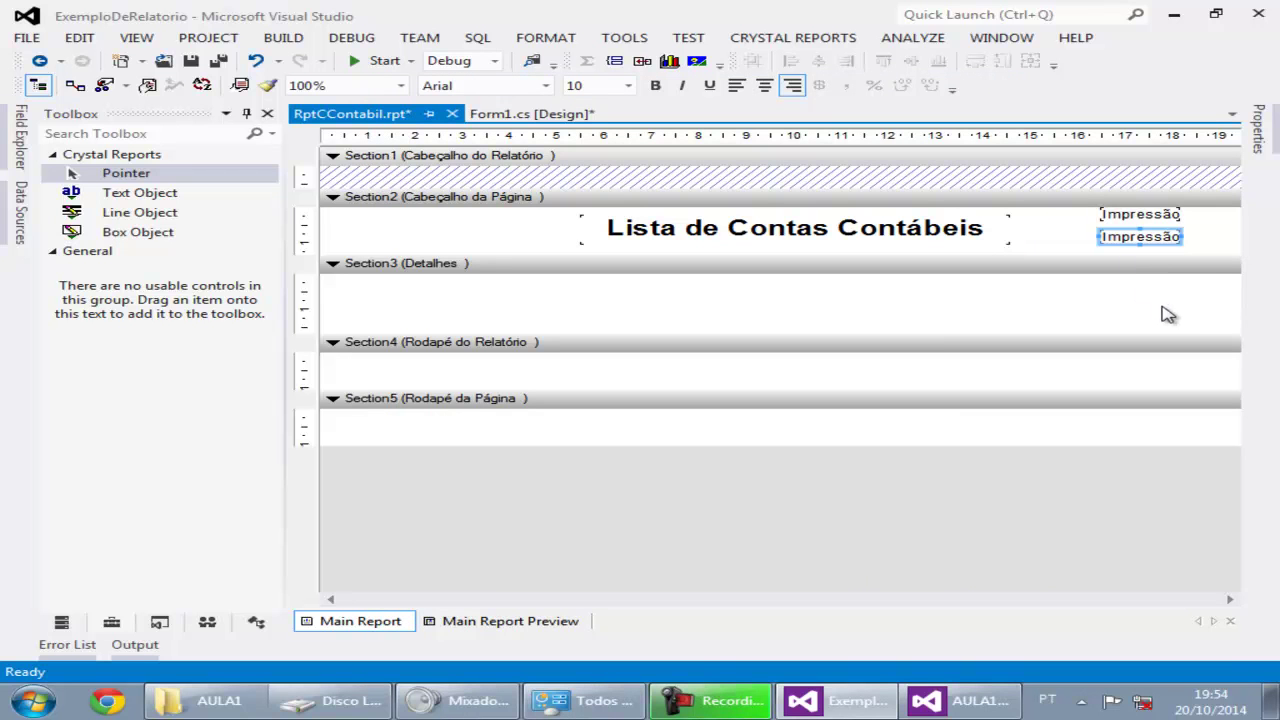
Move the print date and print time fields together slightly right and down, near the header's right edge.
{"action": "left_click", "coordinate": [1138, 216], "text": "ctrl"}
{"action": "left_click_drag", "start_coordinate": [1138, 221], "coordinate": [1178, 229]}
{"action": "left_click", "coordinate": [1118, 230]}
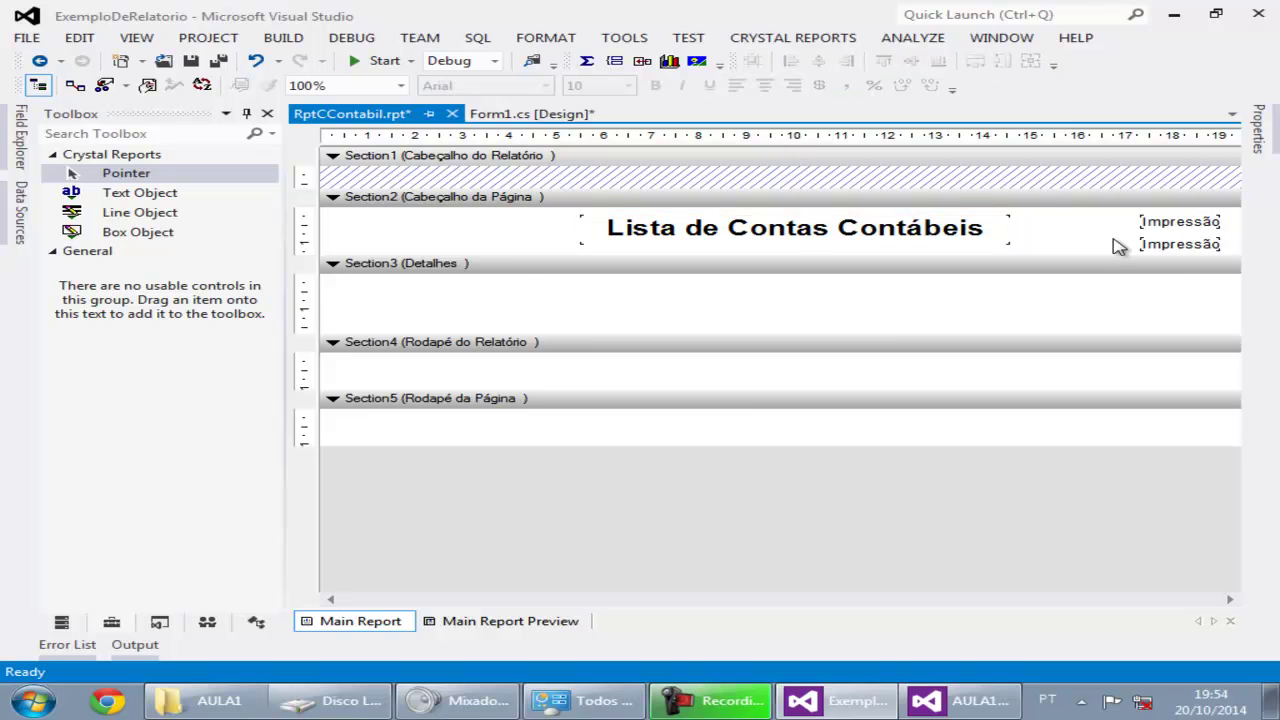
Draw a full-width horizontal line beneath the title along the bottom of the Section2 page header and make it thicker.
{"action": "left_click", "coordinate": [128, 212]}
{"action": "mouse_move", "coordinate": [330, 256]}
{"action": "left_mouse_down"}
{"action": "mouse_move", "coordinate": [1078, 226]}
{"action": "mouse_move", "coordinate": [1222, 256]}
{"action": "mouse_move", "coordinate": [1211, 252]}
{"action": "left_mouse_up"}
{"action": "right_click", "coordinate": [1200, 257]}
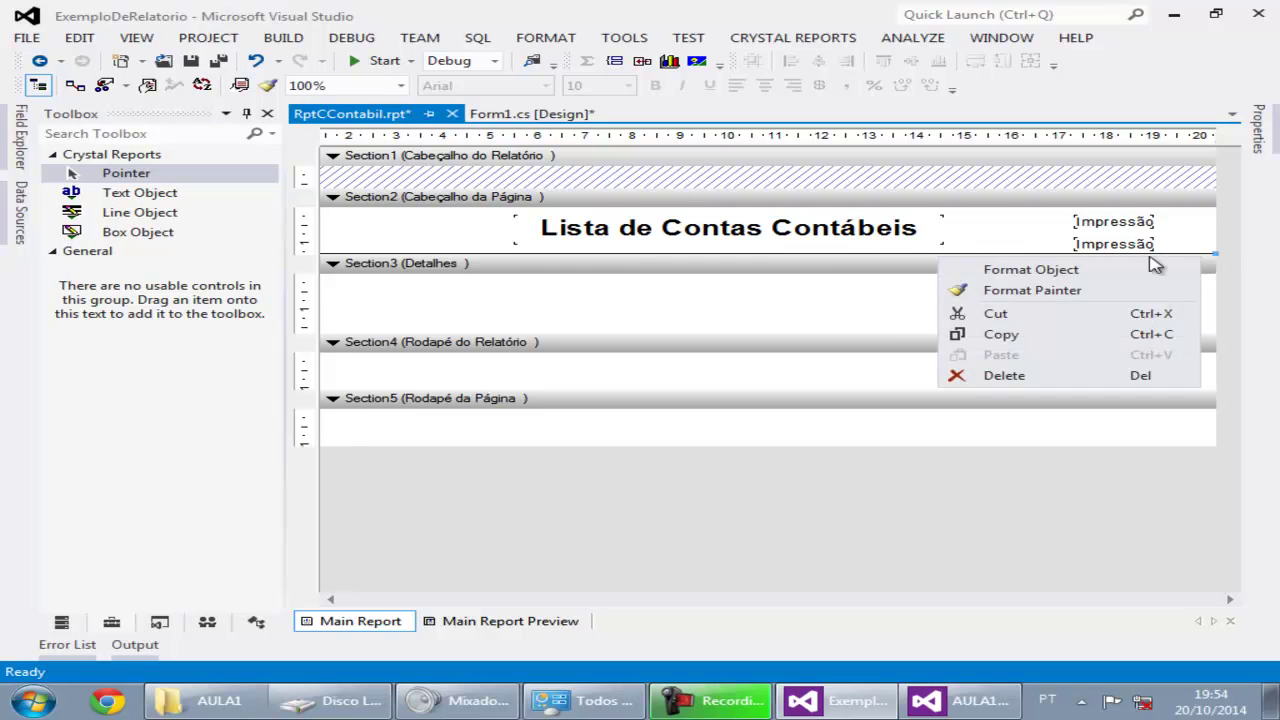
{"action": "left_click", "coordinate": [1030, 270]}
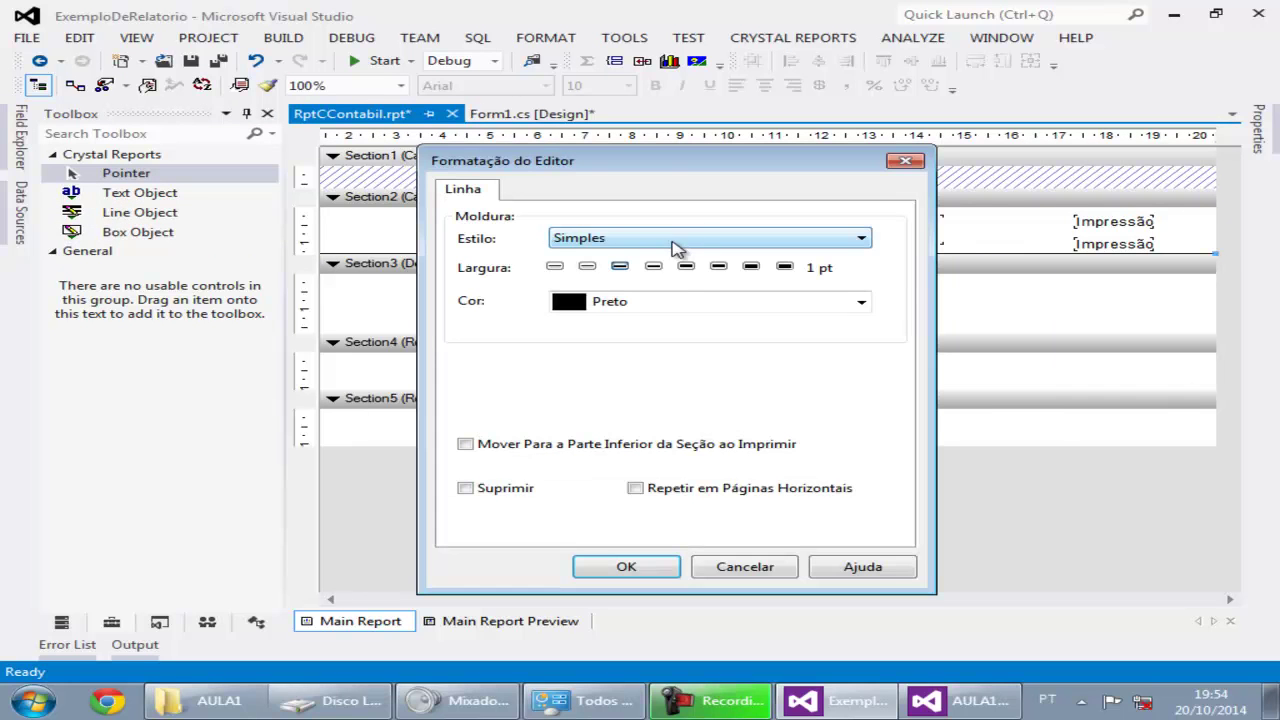
{"action": "left_click", "coordinate": [640, 566]}
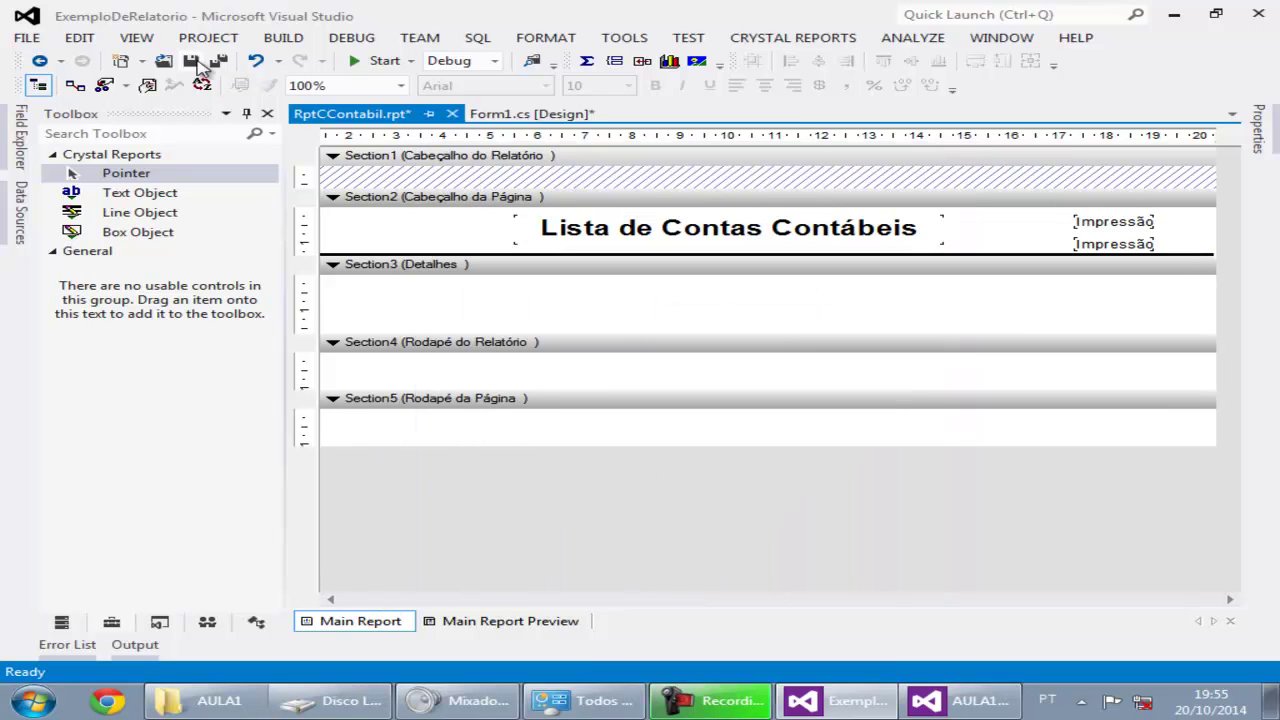
Save the report and increase the height of the Section2 page header to leave room below the line.
{"action": "key", "text": "ctrl+s"}
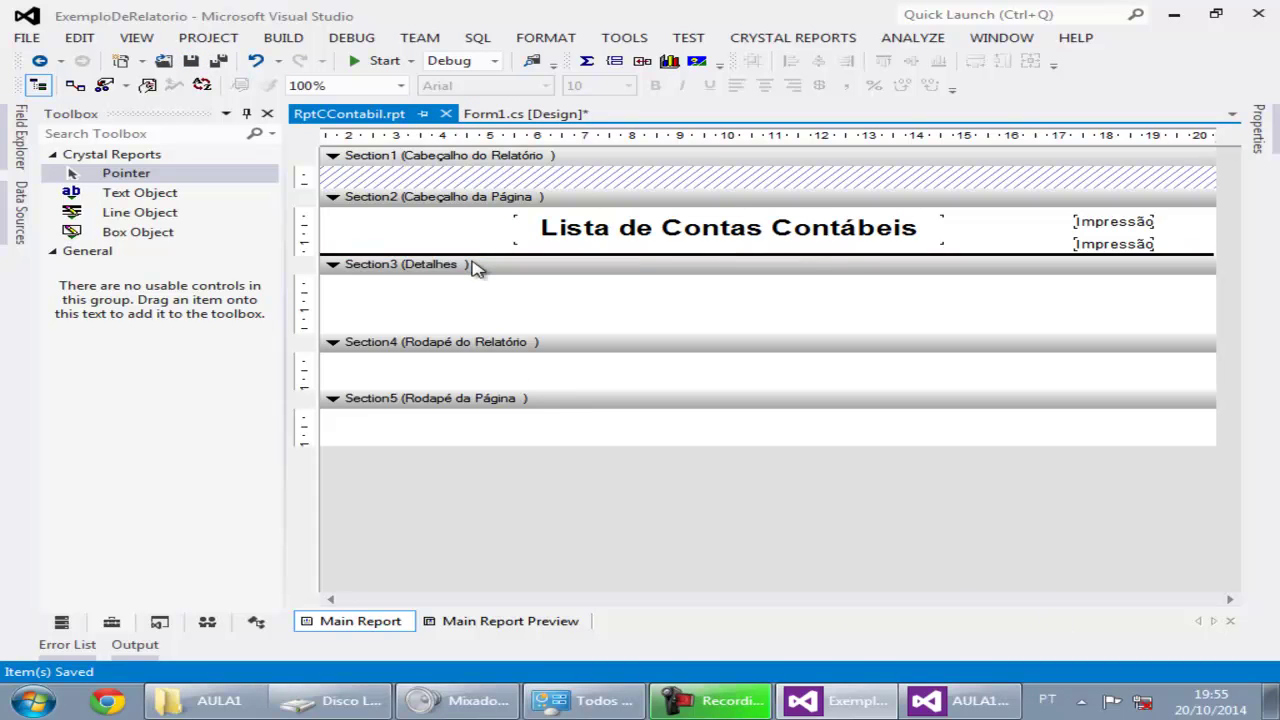
{"action": "left_click_drag", "start_coordinate": [471, 257], "coordinate": [474, 307]}
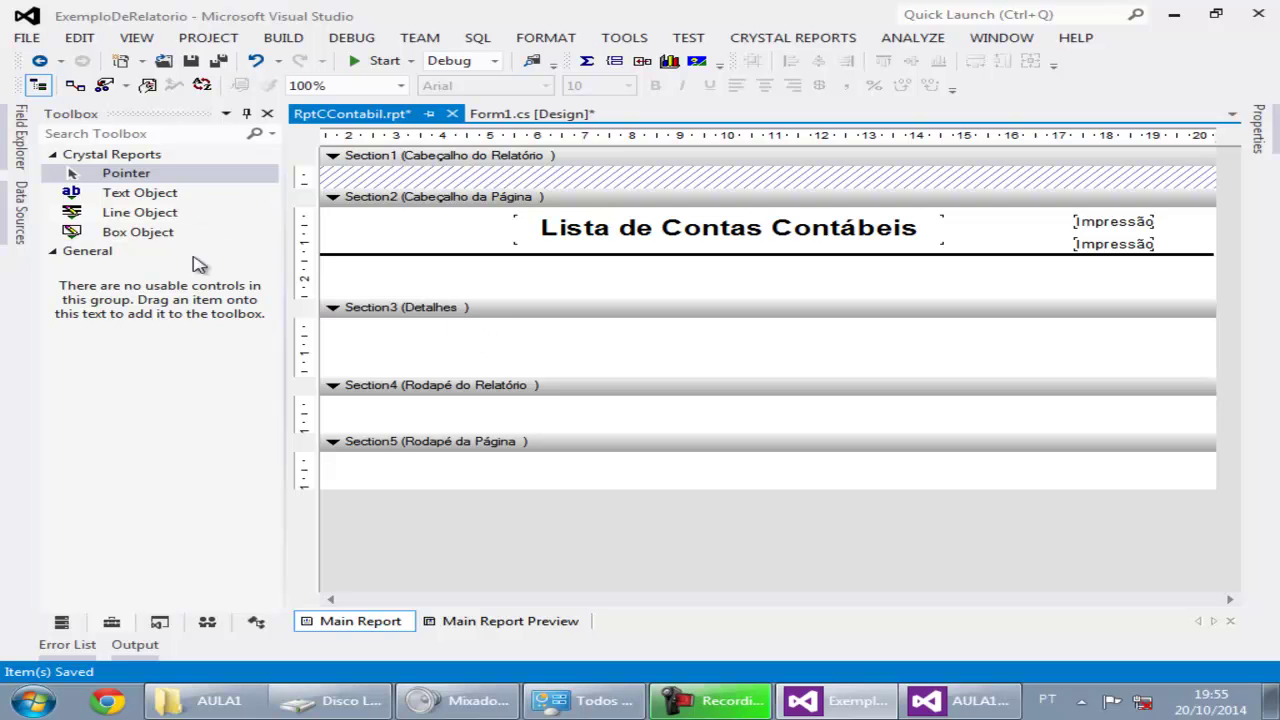
Place the CTCodigo and CTNome fields of CONTACONTABIL side by side in the Section3 details section.
{"action": "left_click", "coordinate": [19, 138]}
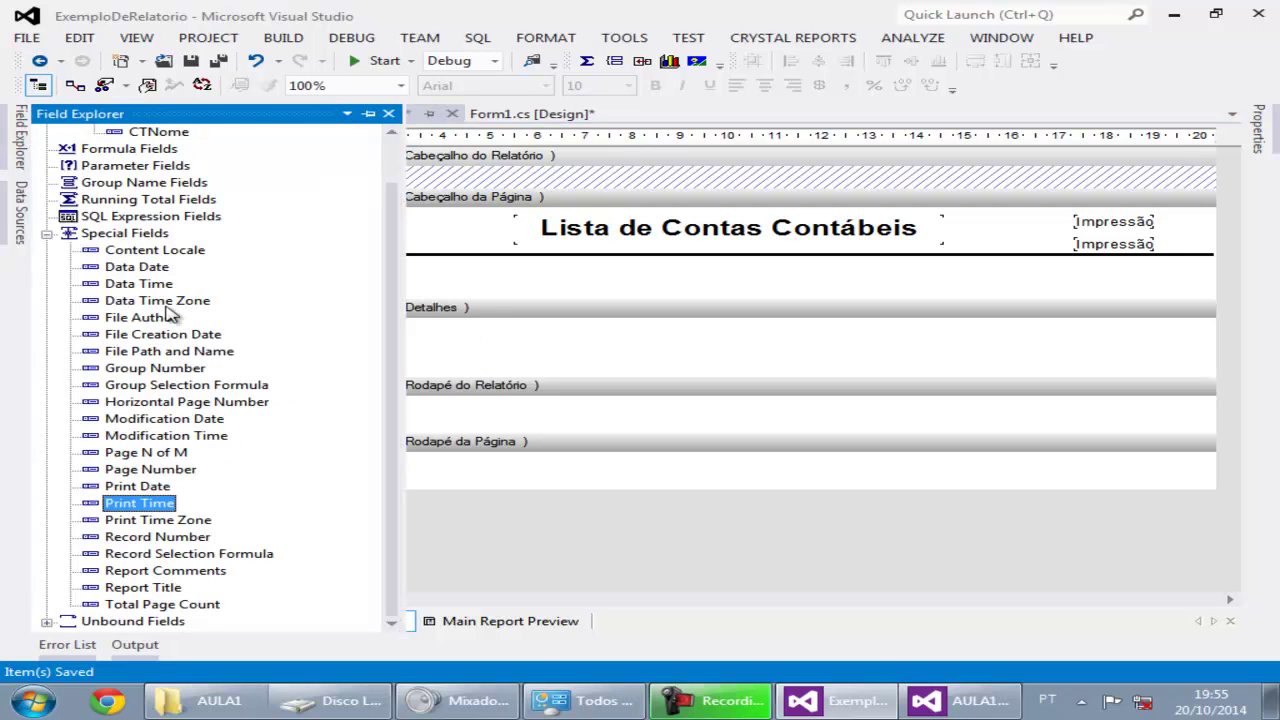
{"action": "left_click", "coordinate": [47, 235]}
{"action": "left_click_drag", "start_coordinate": [140, 172], "coordinate": [480, 340]}
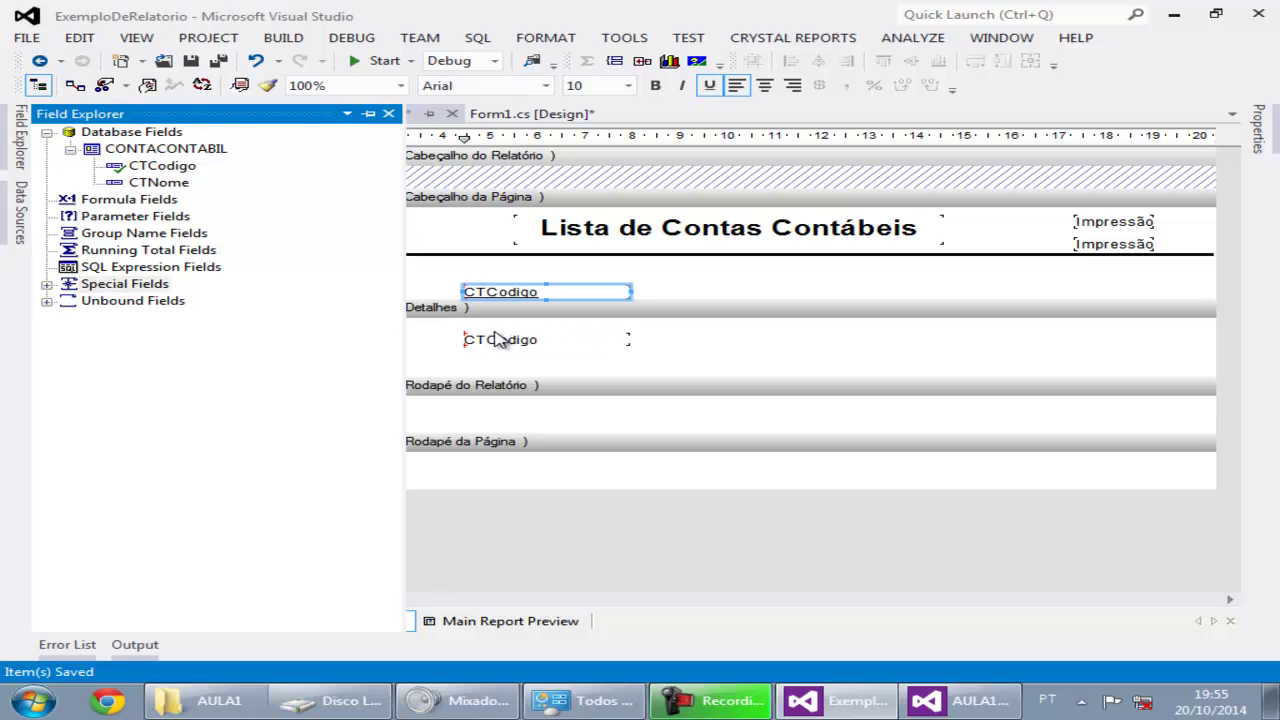
{"action": "left_click_drag", "start_coordinate": [140, 186], "coordinate": [609, 336]}
Line up both detail fields near the top of Section3 and widen the CTNome field to about 9.4 cm.
{"action": "left_click", "coordinate": [705, 331]}
{"action": "left_click_drag", "start_coordinate": [705, 331], "coordinate": [705, 327]}
{"action": "left_click_drag", "start_coordinate": [820, 324], "coordinate": [1100, 324]}
Rename the CTCodigo and CTNome column headings in the page header as "Código" and "Nome".
{"action": "left_click", "coordinate": [505, 294]}
{"action": "double_click", "coordinate": [506, 294]}
{"action": "type", "text": "Có"}
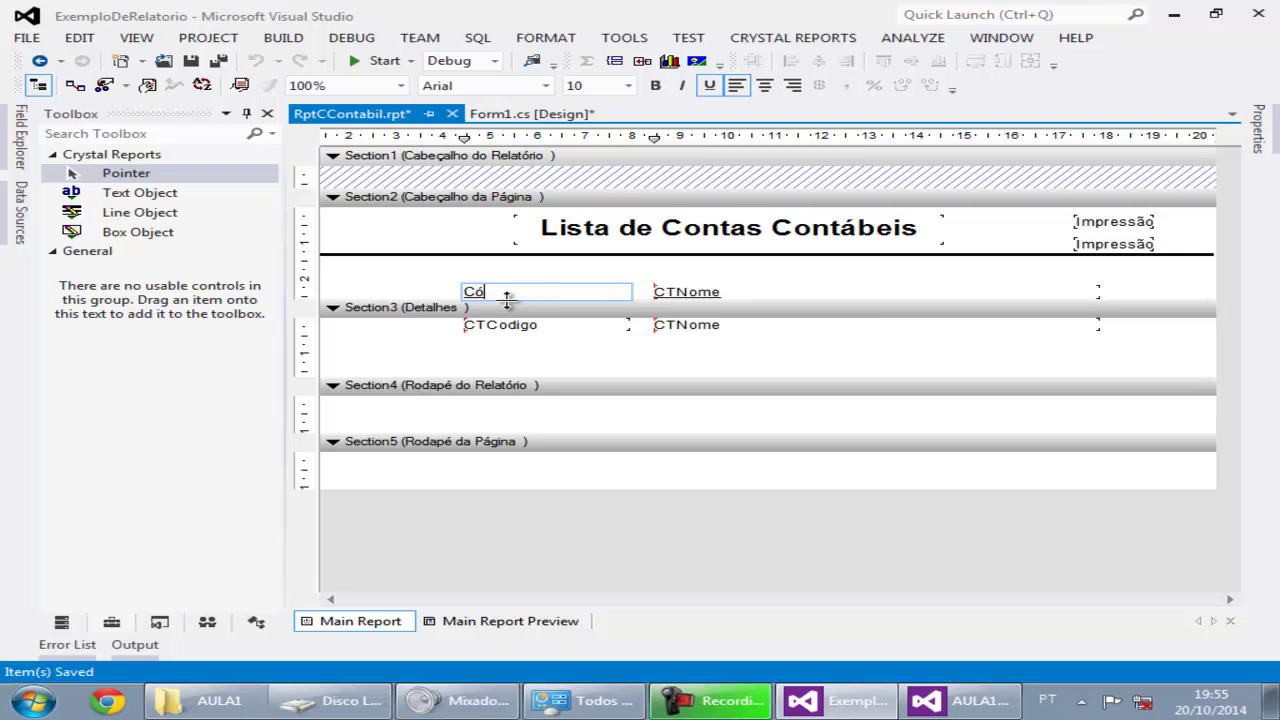
{"action": "left_click", "coordinate": [678, 293]}
{"action": "double_click", "coordinate": [680, 294]}
{"action": "type", "text": "No"}
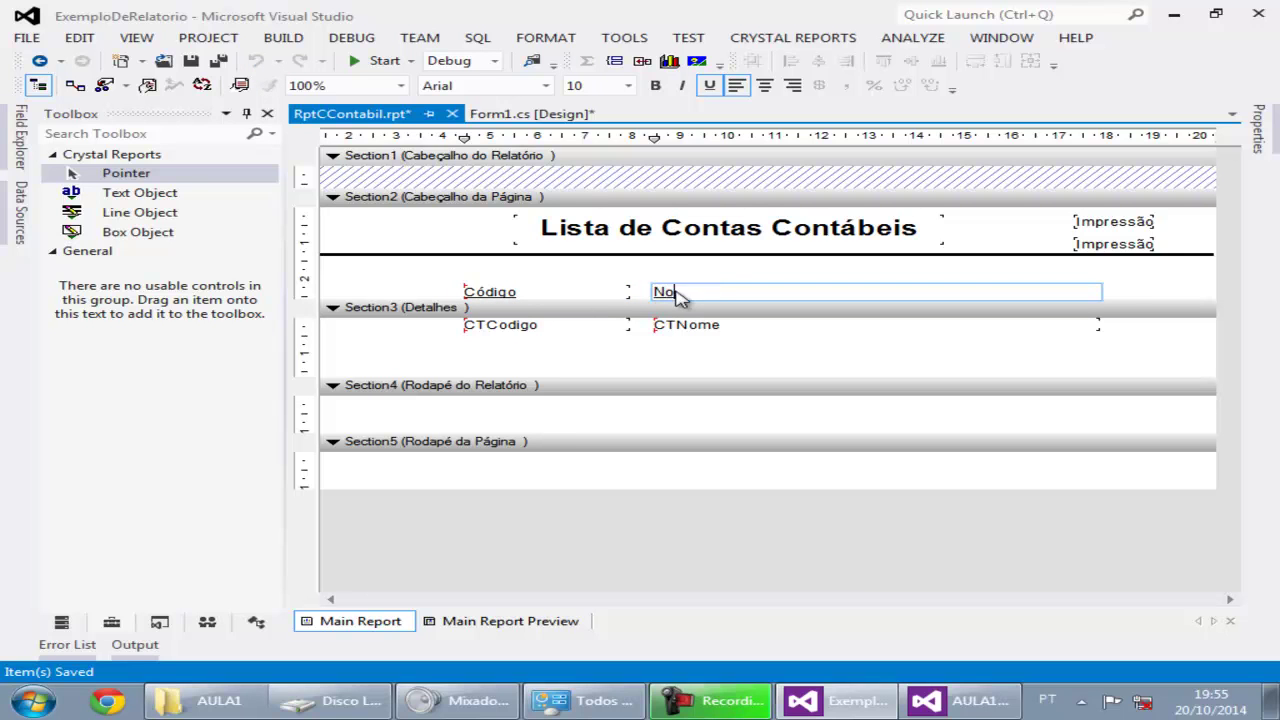
Move the "Código" heading up to just below the horizontal line in the page header.
{"action": "left_click", "coordinate": [423, 283]}
{"action": "left_click", "coordinate": [490, 292]}
{"action": "left_click_drag", "start_coordinate": [490, 292], "coordinate": [493, 285]}
{"action": "key", "text": "Up"}
{"action": "key", "text": "Down"}
{"action": "key", "text": "Up"}
{"action": "key", "text": "Up"}
{"action": "key", "text": "Up"}
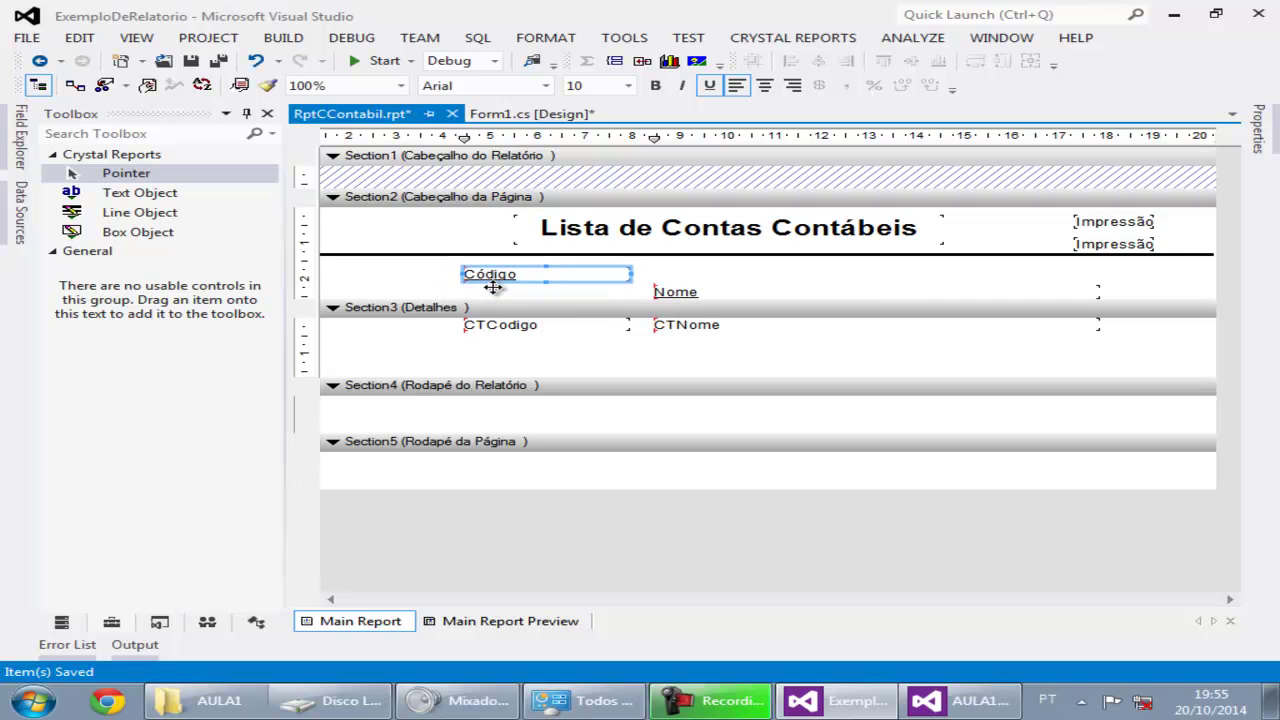
{"action": "key", "text": "Down"}
{"action": "key", "text": "Down"}
{"action": "key", "text": "Down"}
{"action": "key", "text": "Up"}
{"action": "key", "text": "Up"}
{"action": "key", "text": "Up"}
{"action": "key", "text": "Down"}
{"action": "key", "text": "Down"}
{"action": "key", "text": "Down"}
{"action": "key", "text": "Up"}
{"action": "key", "text": "Up"}
{"action": "key", "text": "Up"}
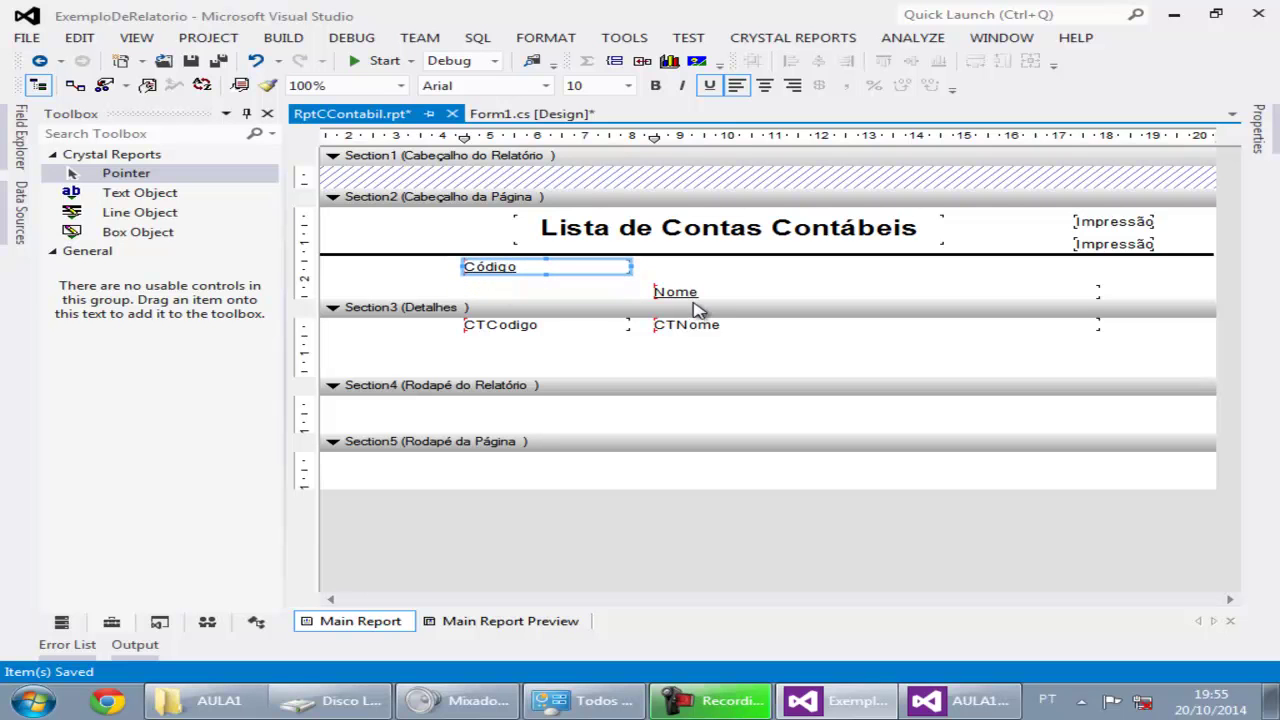
Set the grid size to 0,0 cm in the report's default layout settings.
{"action": "left_click", "coordinate": [616, 37]}
{"action": "mouse_move", "coordinate": [566, 38]}
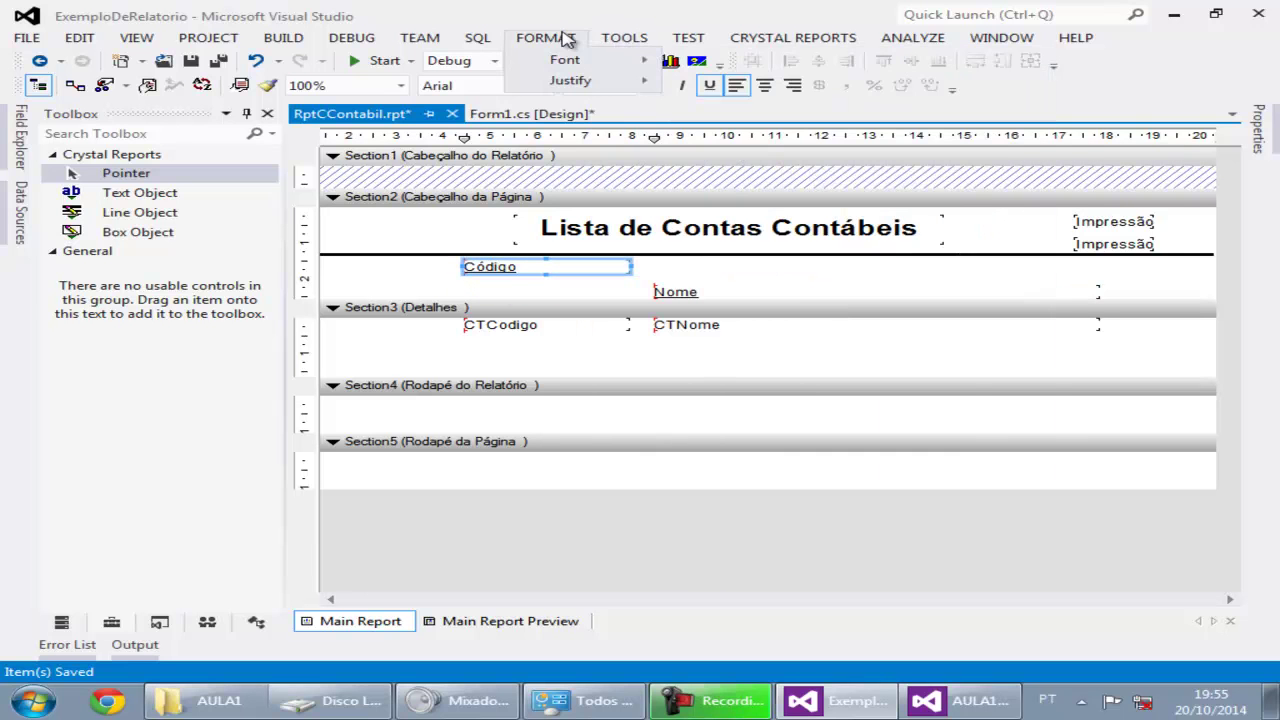
{"action": "left_click", "coordinate": [808, 37]}
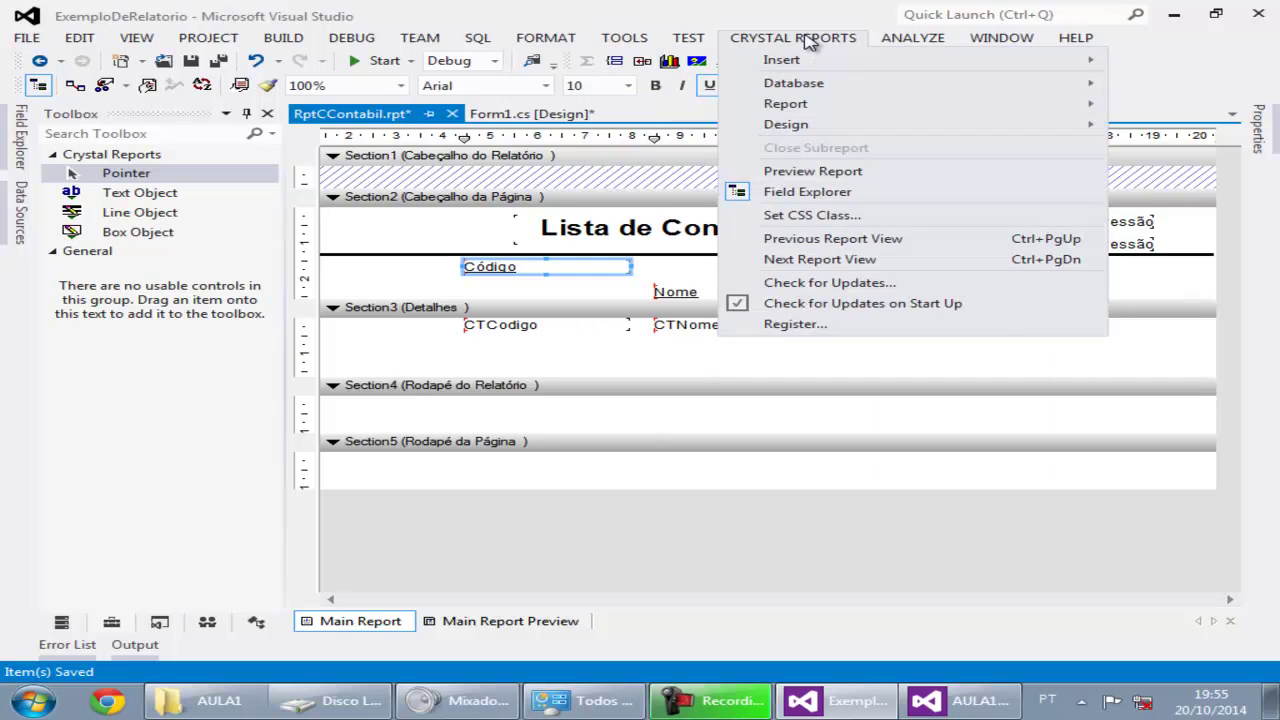
{"action": "mouse_move", "coordinate": [801, 133]}
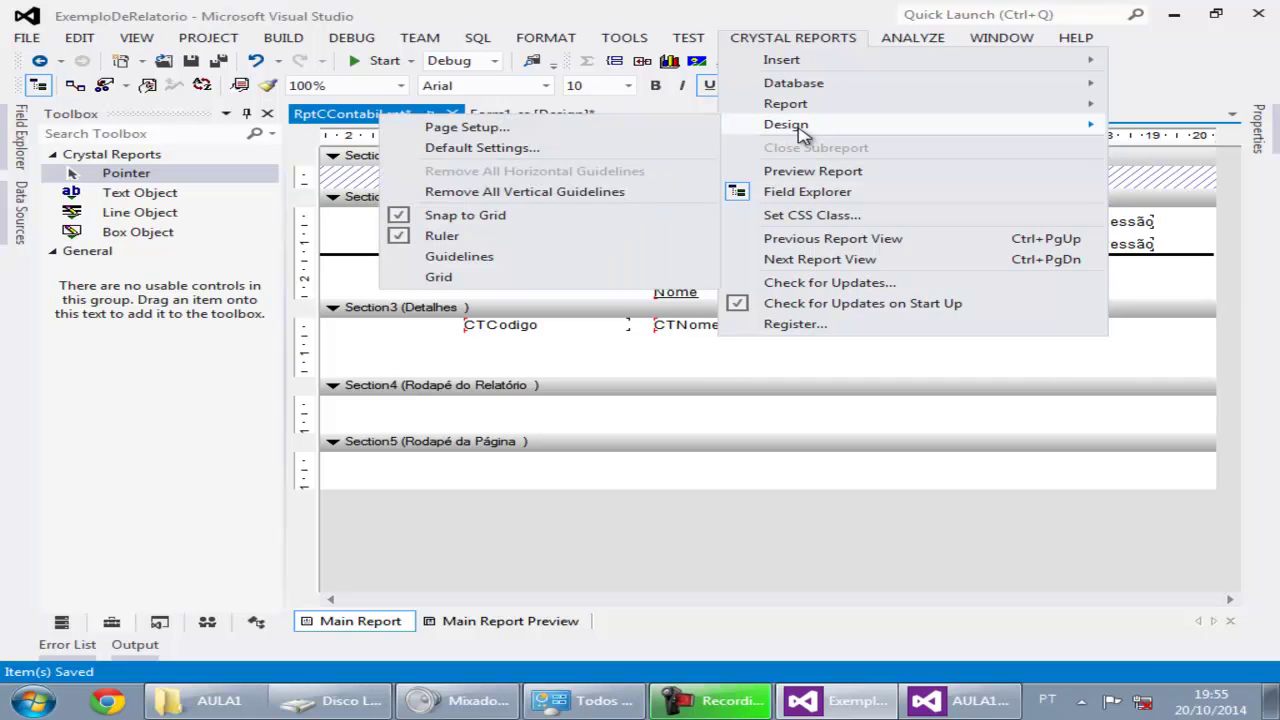
{"action": "left_click", "coordinate": [625, 147]}
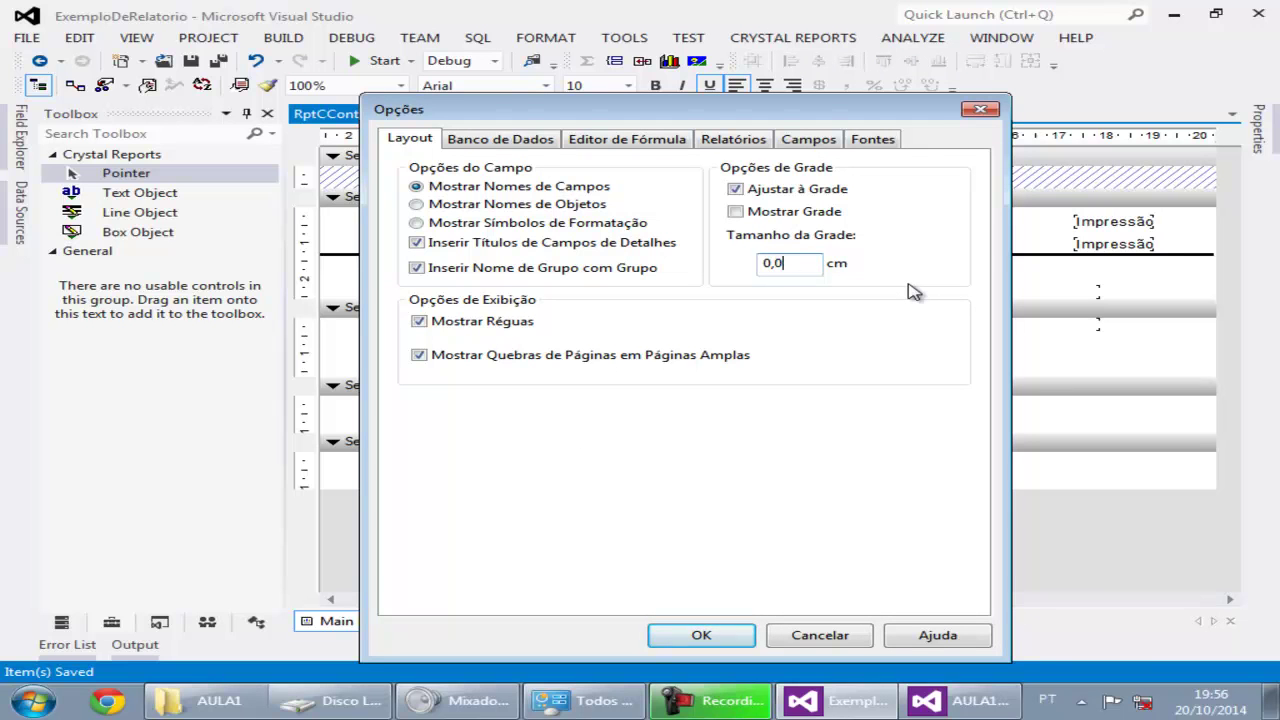
{"action": "left_click", "coordinate": [690, 635]}
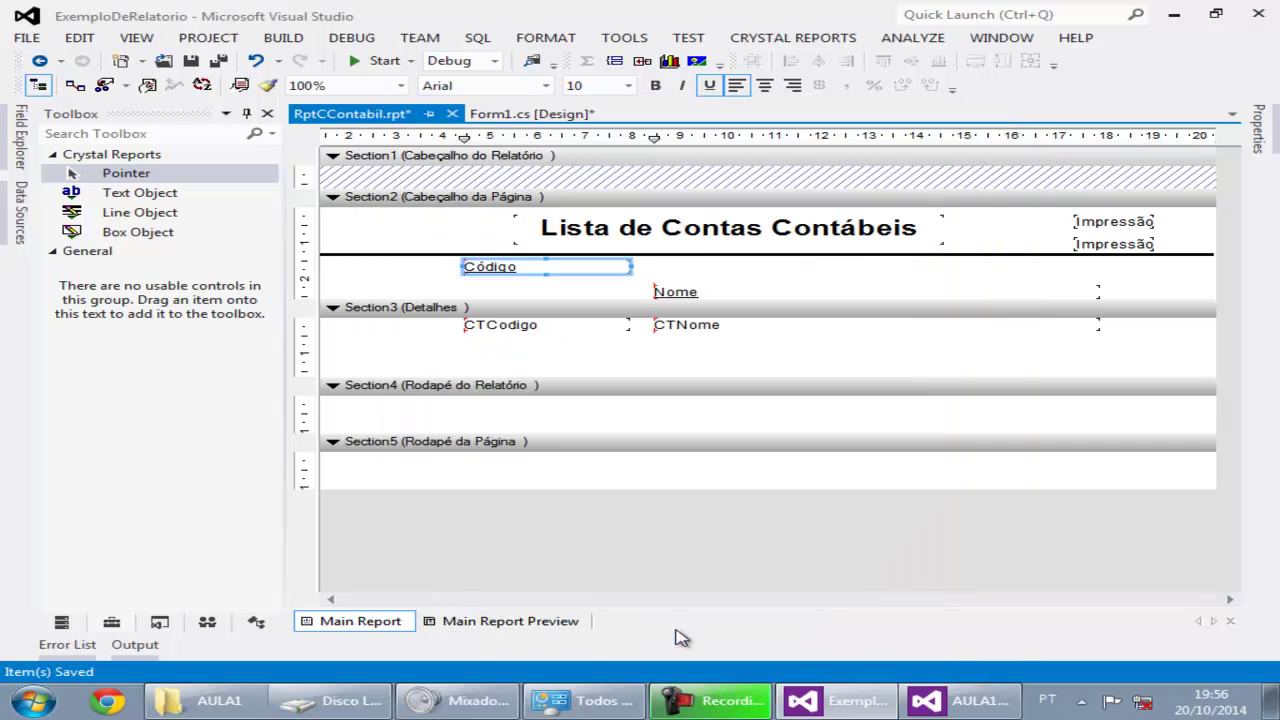
Move the "Nome" heading up to just below the header line, level with the "Código" heading.
{"action": "left_click", "coordinate": [676, 290]}
{"action": "left_click_drag", "start_coordinate": [676, 289], "coordinate": [676, 285]}
{"action": "key", "text": "Up"}
{"action": "key", "text": "Up"}
{"action": "key", "text": "Up"}
{"action": "key", "text": "Up"}
{"action": "key", "text": "Up"}
{"action": "key", "text": "Up"}
{"action": "key", "text": "Up"}
{"action": "key", "text": "Up"}
{"action": "key", "text": "Up"}
{"action": "key", "text": "Up"}
{"action": "key", "text": "Up"}
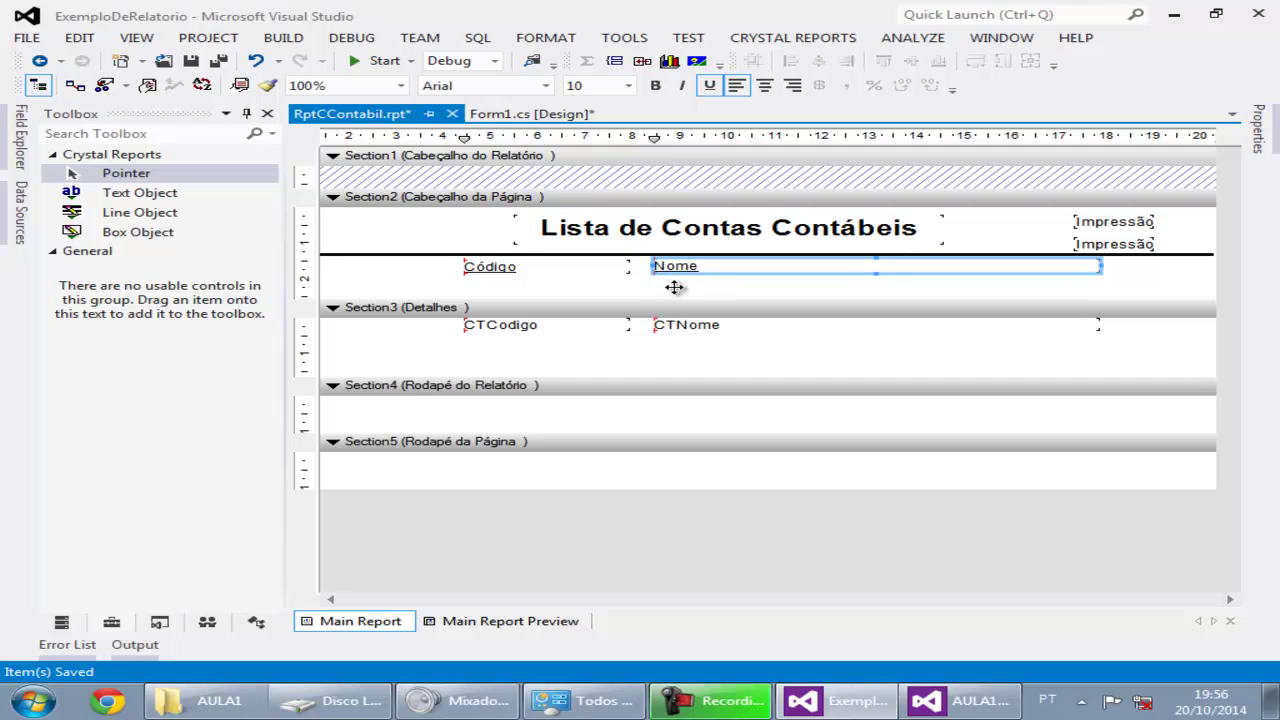
Shrink the Section2 page header and the Section3 details section to fit tightly around their fields.
{"action": "left_click_drag", "start_coordinate": [652, 300], "coordinate": [651, 274]}
{"action": "left_click_drag", "start_coordinate": [588, 359], "coordinate": [610, 311]}
{"action": "left_click", "coordinate": [586, 298]}
{"action": "left_click", "coordinate": [692, 302]}
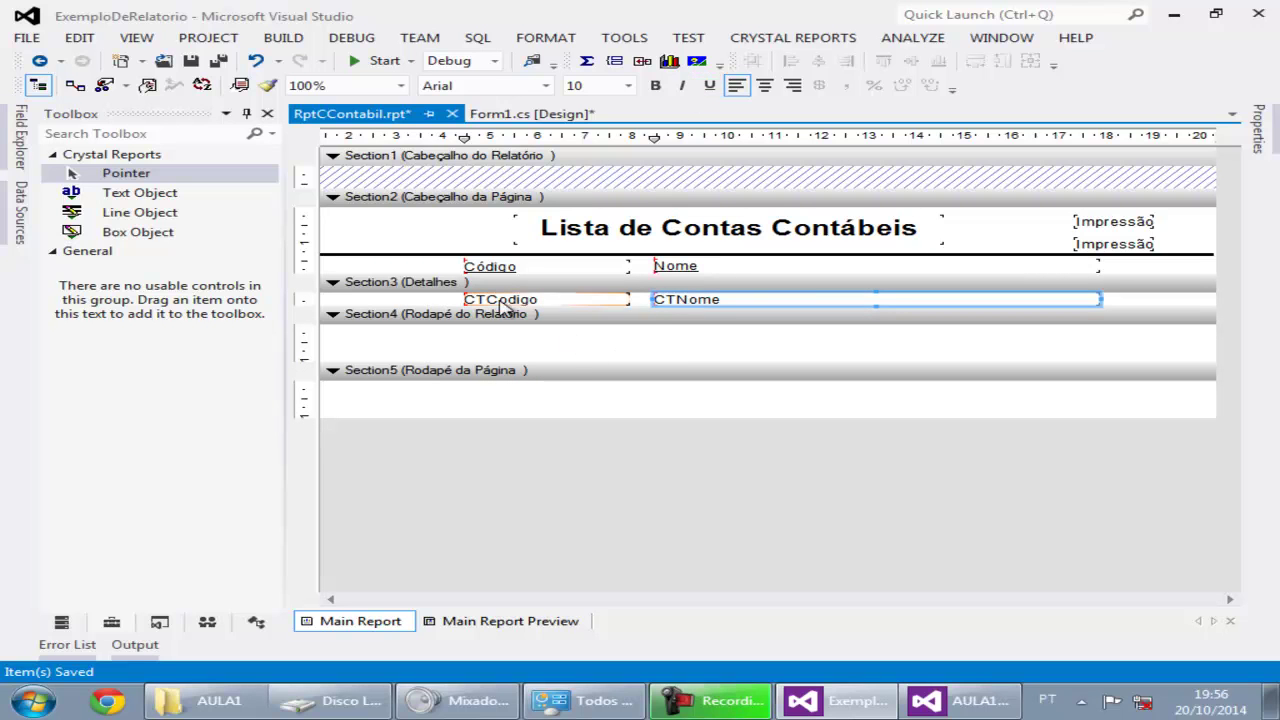
Copy the horizontal line of the page header to the top of the Section4 report footer.
{"action": "left_click", "coordinate": [429, 266]}
{"action": "left_click", "coordinate": [429, 263]}
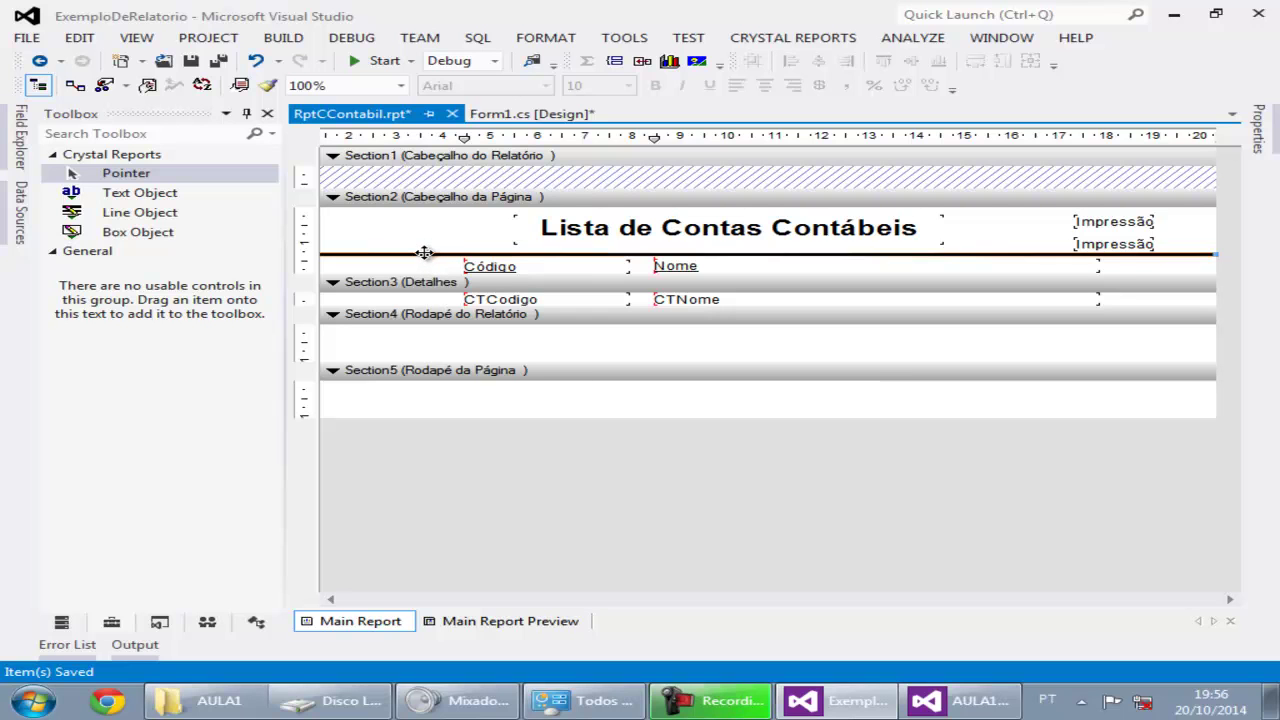
{"action": "left_click_drag", "start_coordinate": [424, 252], "coordinate": [325, 328]}
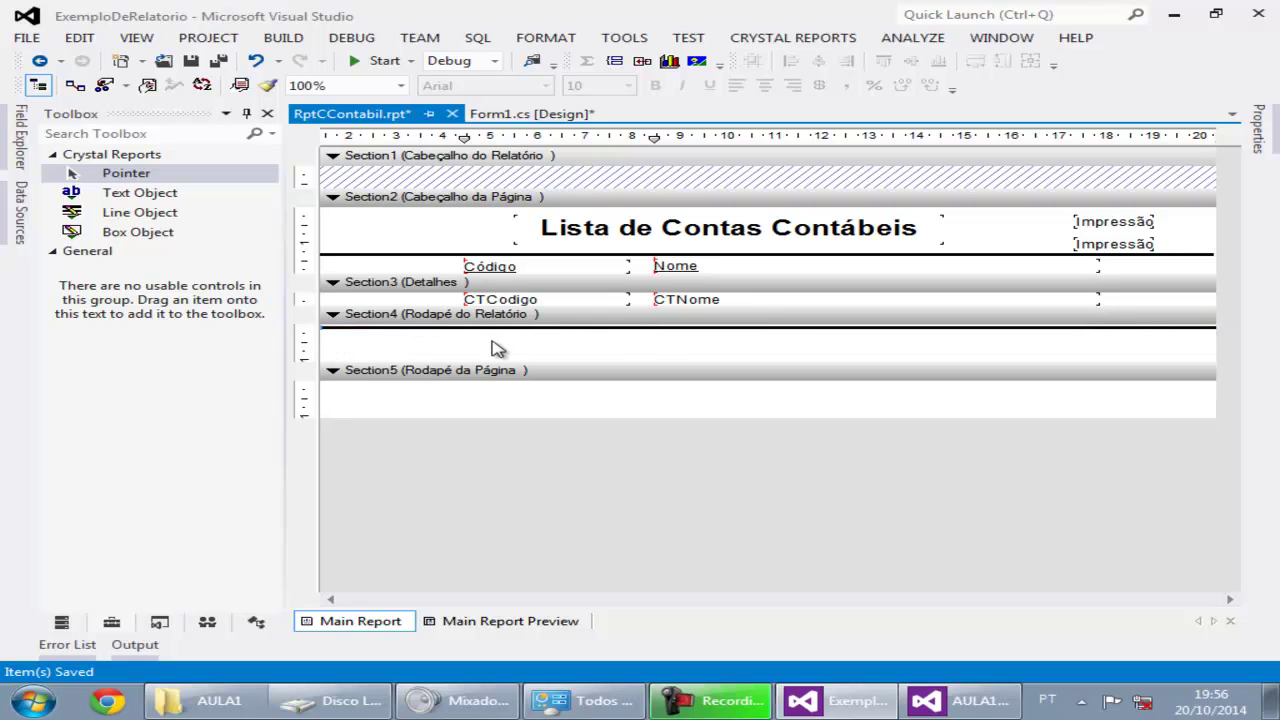
{"action": "left_click", "coordinate": [519, 330]}
Insert a Contagem summary of CONTACONTABIL.CTCodigo into the report footer and position it just below the line.
{"action": "left_click", "coordinate": [574, 299]}
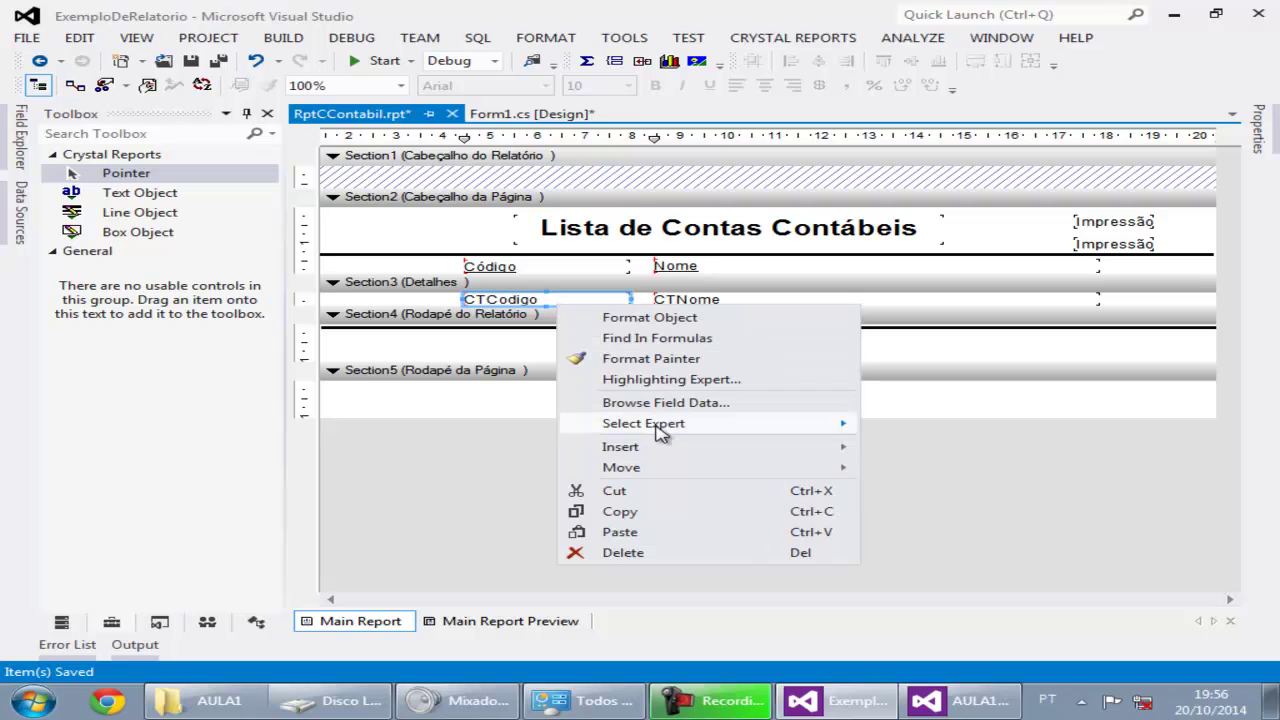
{"action": "mouse_move", "coordinate": [651, 449]}
{"action": "left_click", "coordinate": [912, 452]}
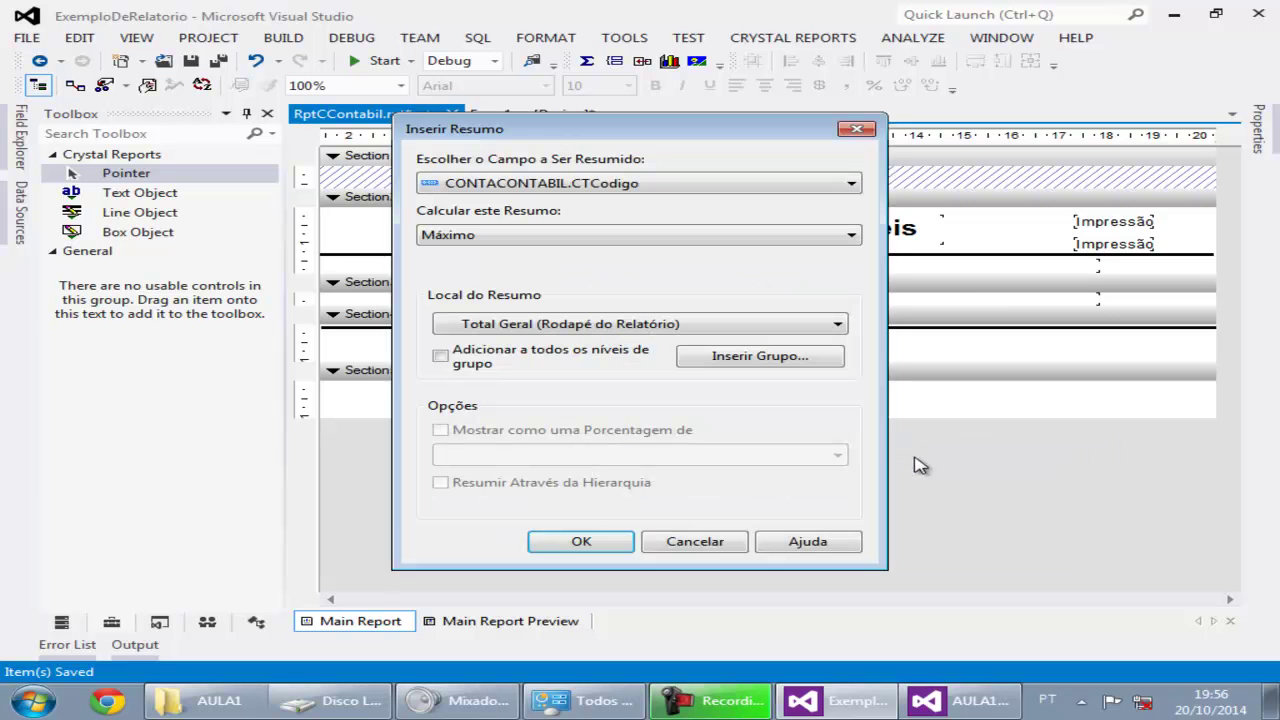
{"action": "left_click", "coordinate": [528, 236]}
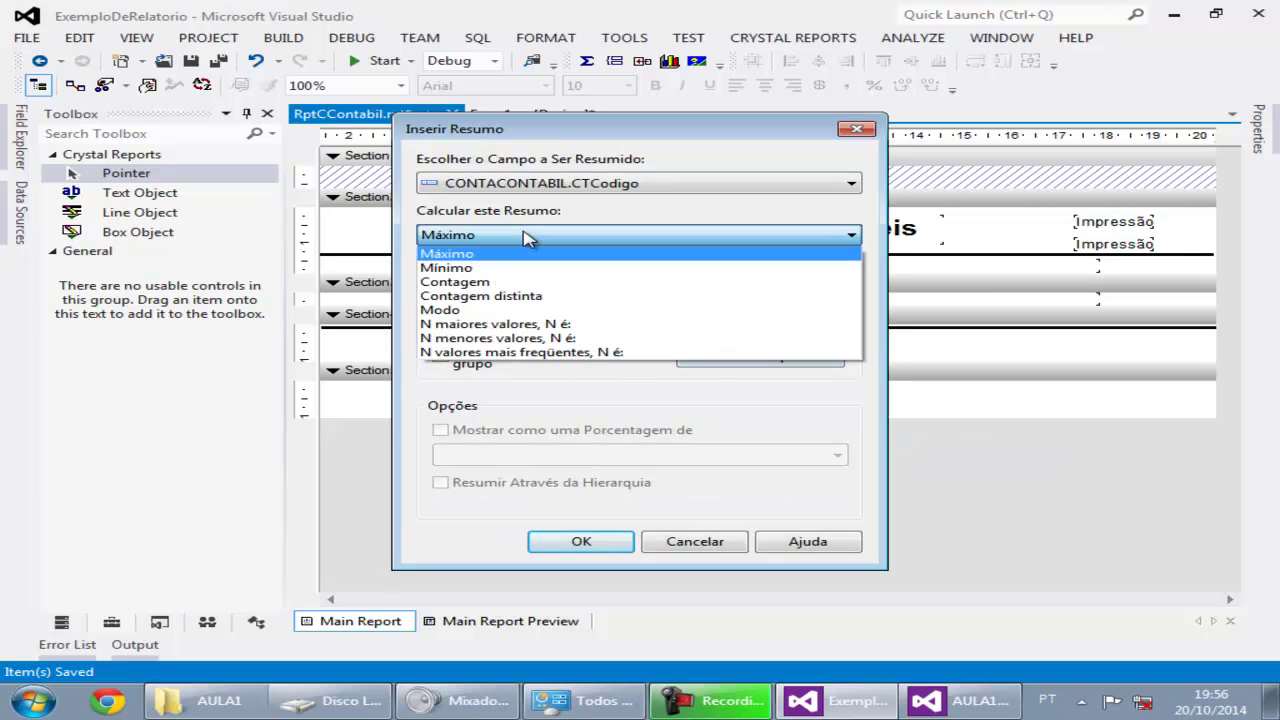
{"action": "left_click", "coordinate": [472, 283]}
{"action": "left_click", "coordinate": [580, 544]}
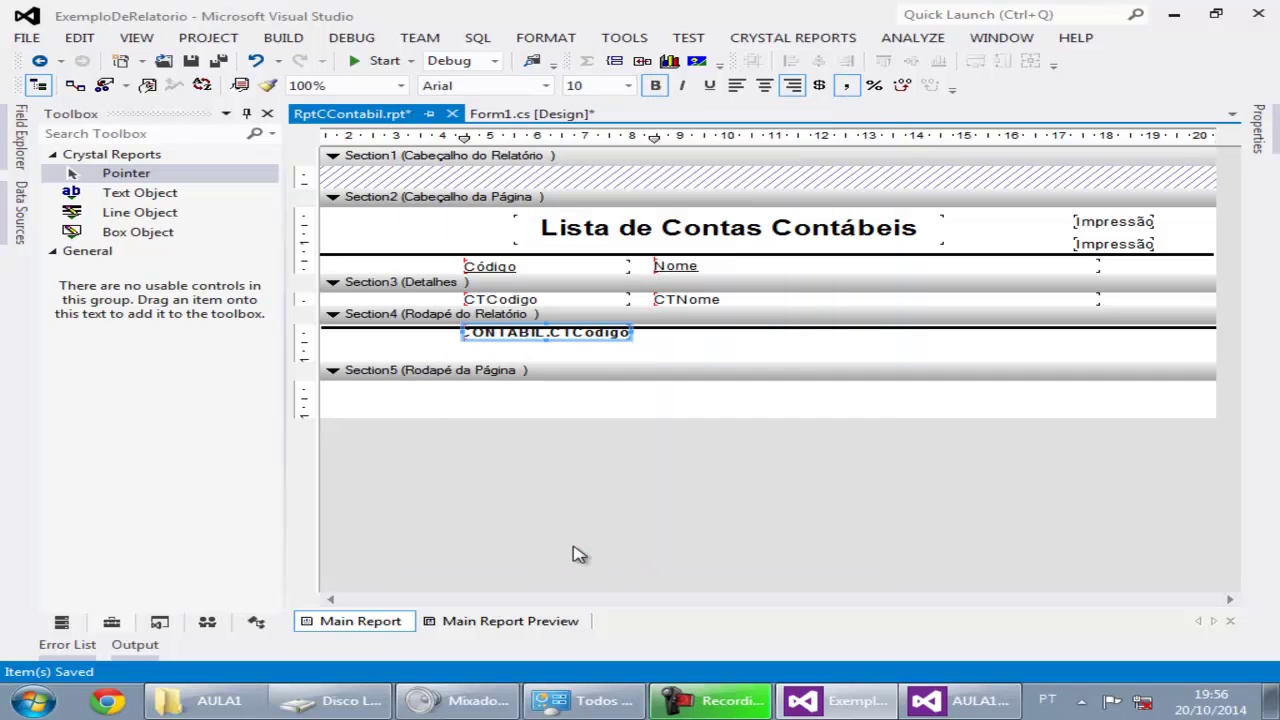
{"action": "left_click_drag", "start_coordinate": [551, 335], "coordinate": [551, 341]}
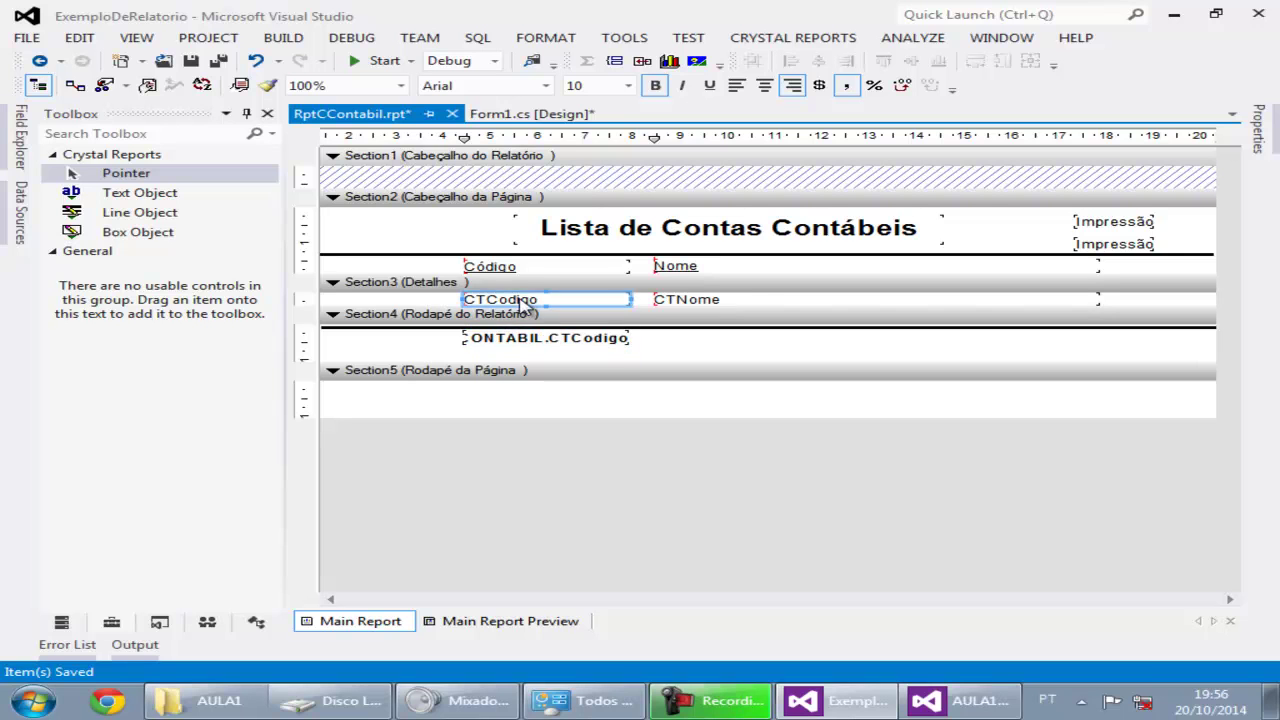
Examine the calculation types available when summarising the CTCodigo field.
{"action": "left_click", "coordinate": [521, 302]}
{"action": "right_click", "coordinate": [523, 304]}
{"action": "mouse_move", "coordinate": [597, 443]}
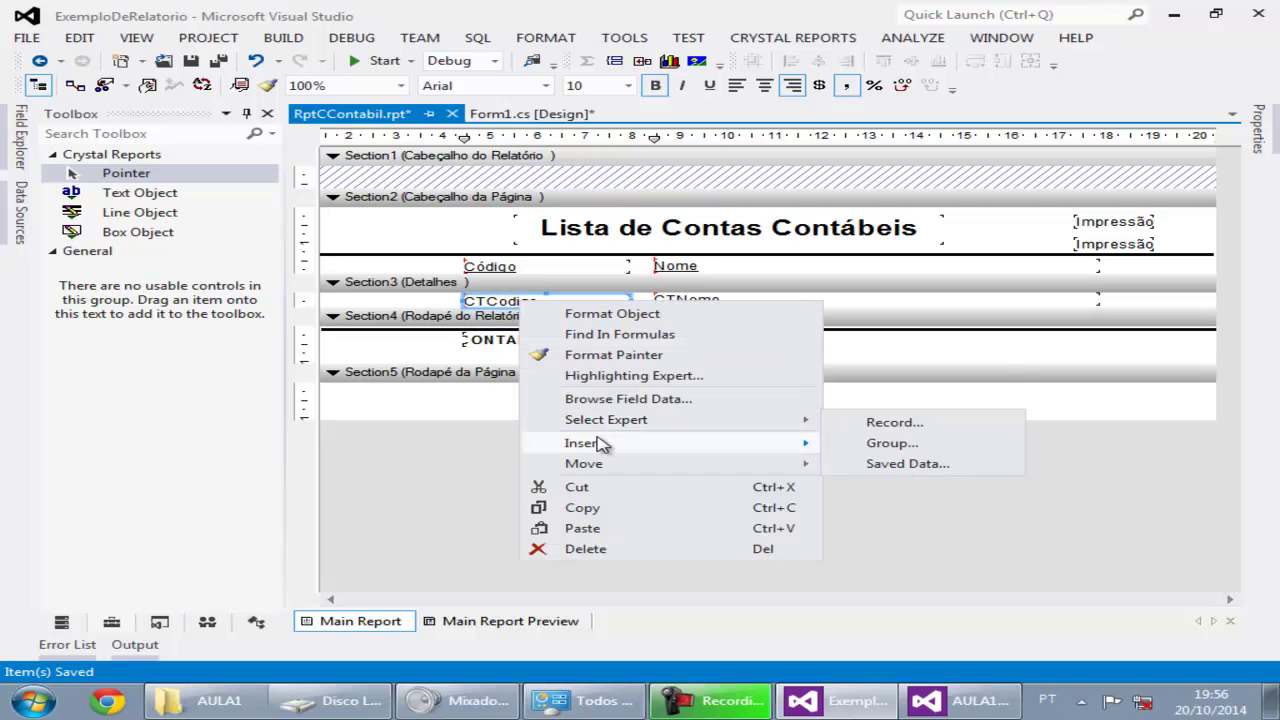
{"action": "left_click", "coordinate": [887, 450]}
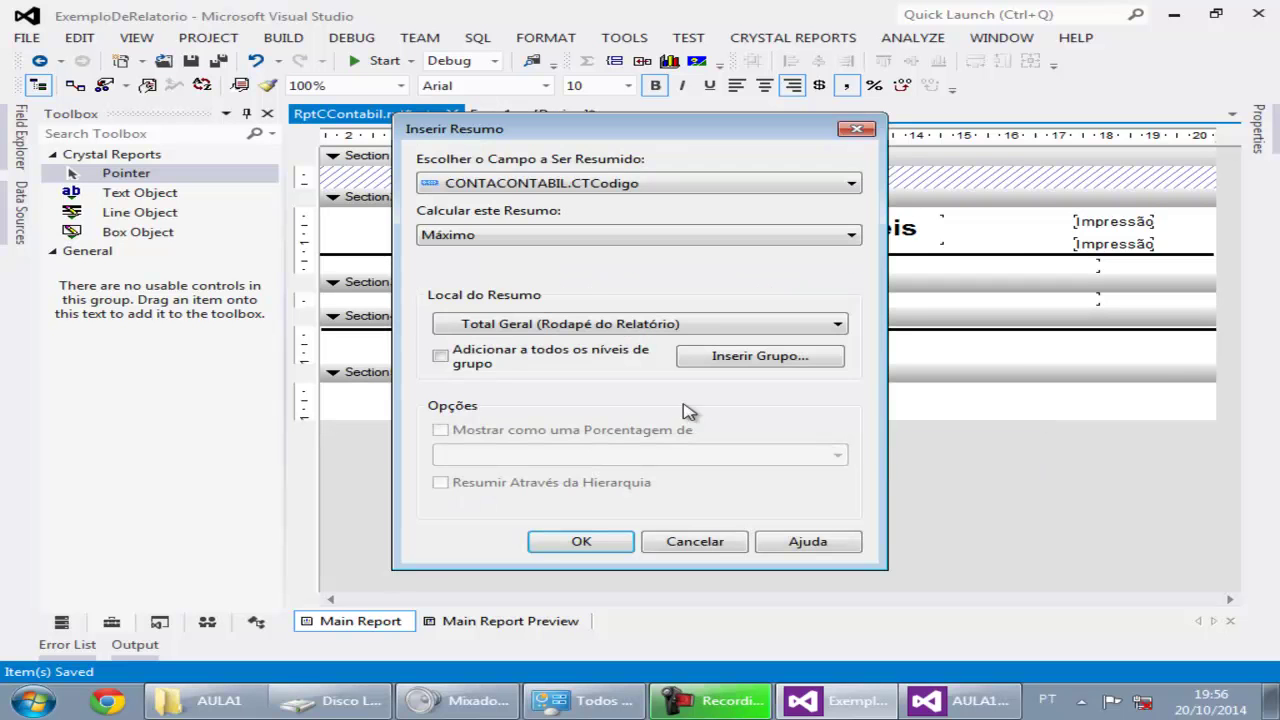
{"action": "left_click", "coordinate": [559, 236]}
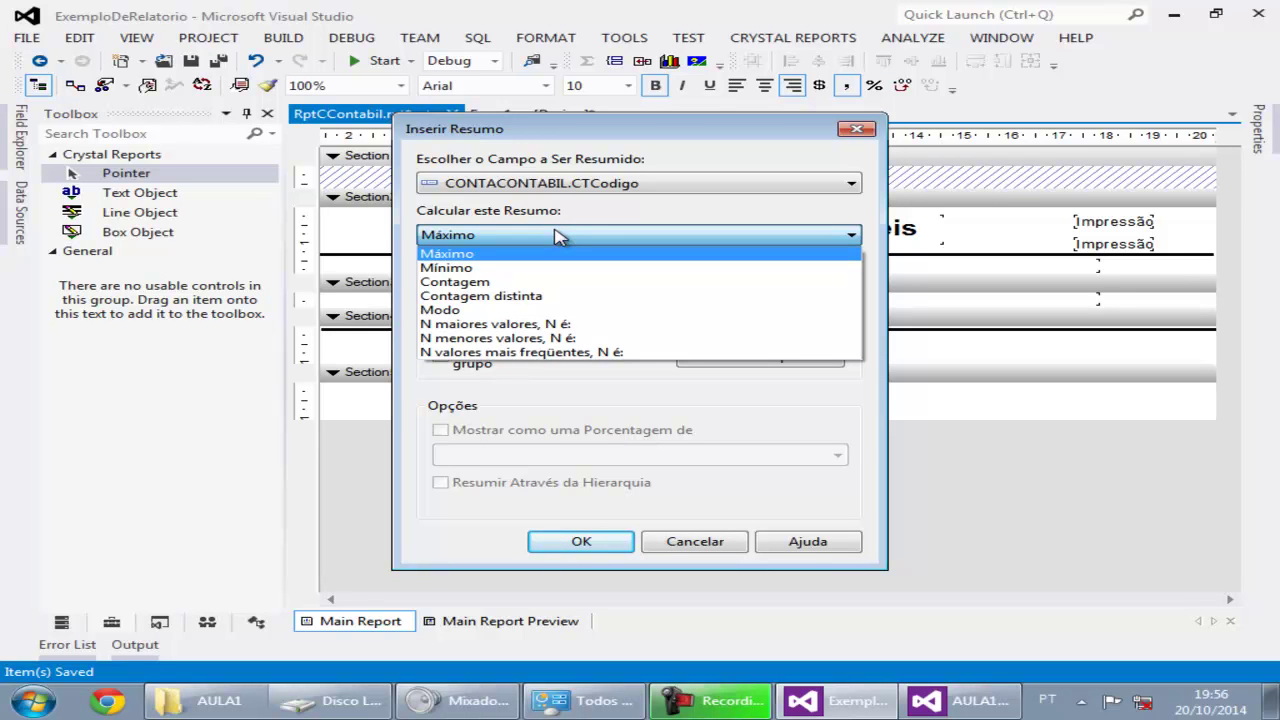
{"action": "left_click", "coordinate": [559, 236]}
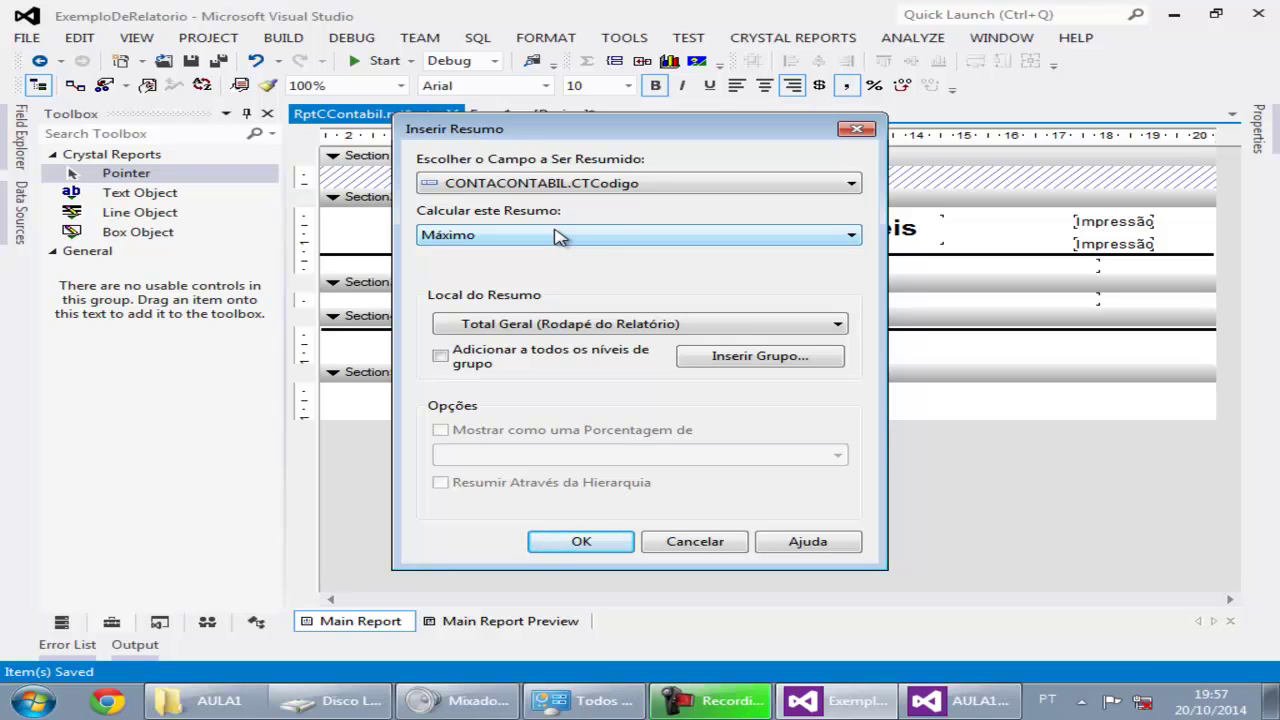
{"action": "scroll", "coordinate": [559, 236], "scroll_direction": "down", "scroll_amount": 3}
{"action": "left_click", "coordinate": [672, 545]}
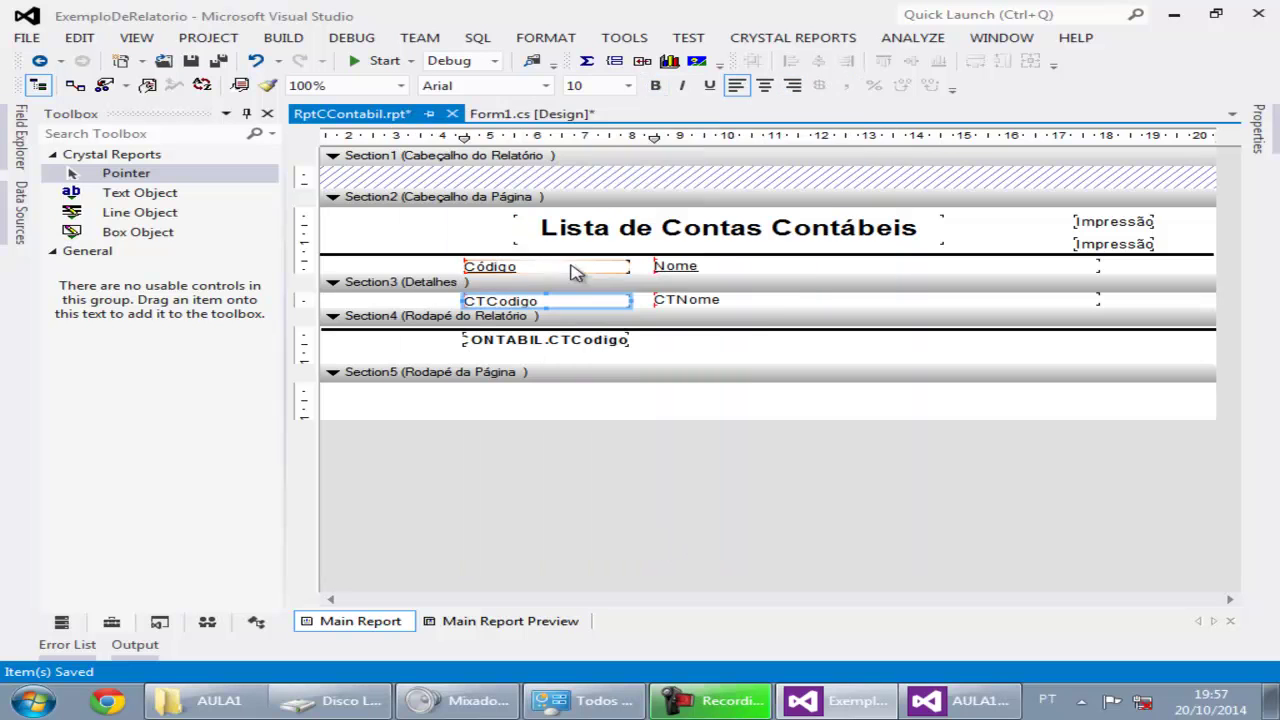
Add the text label "Total de Registros:" below the line at the left edge of the Section4 report footer.
{"action": "left_click", "coordinate": [140, 194]}
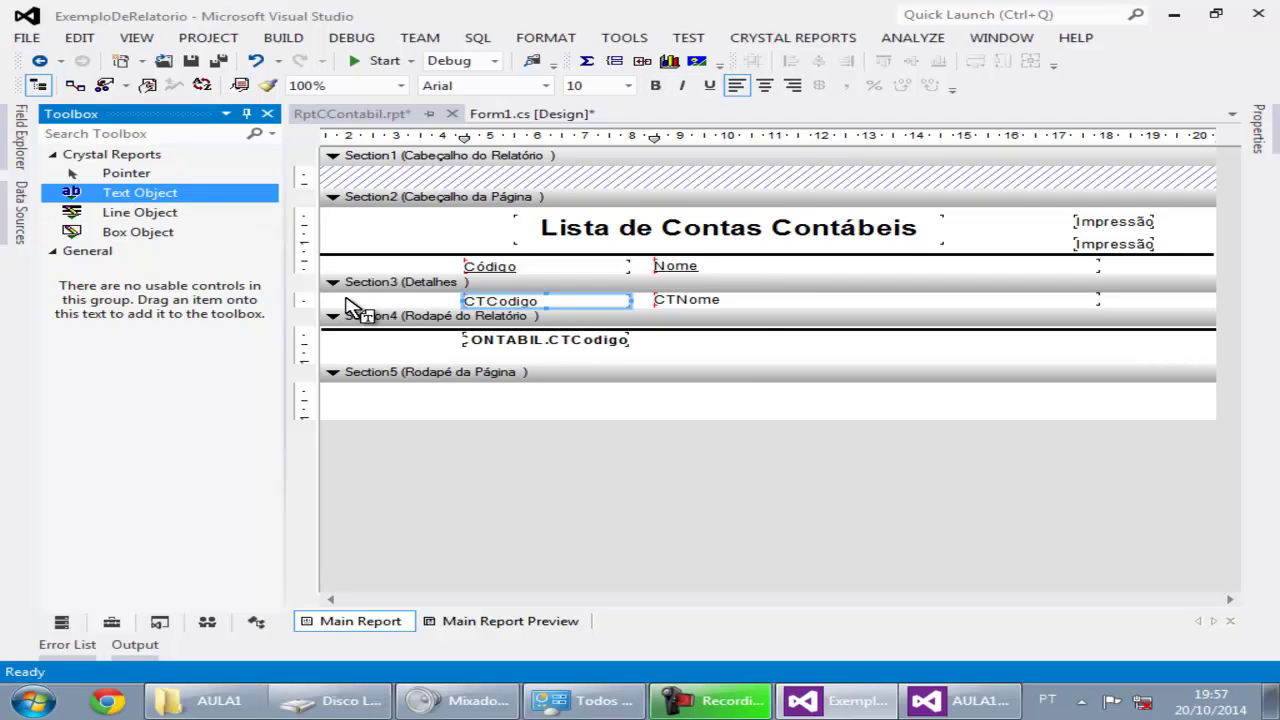
{"action": "left_click", "coordinate": [366, 343]}
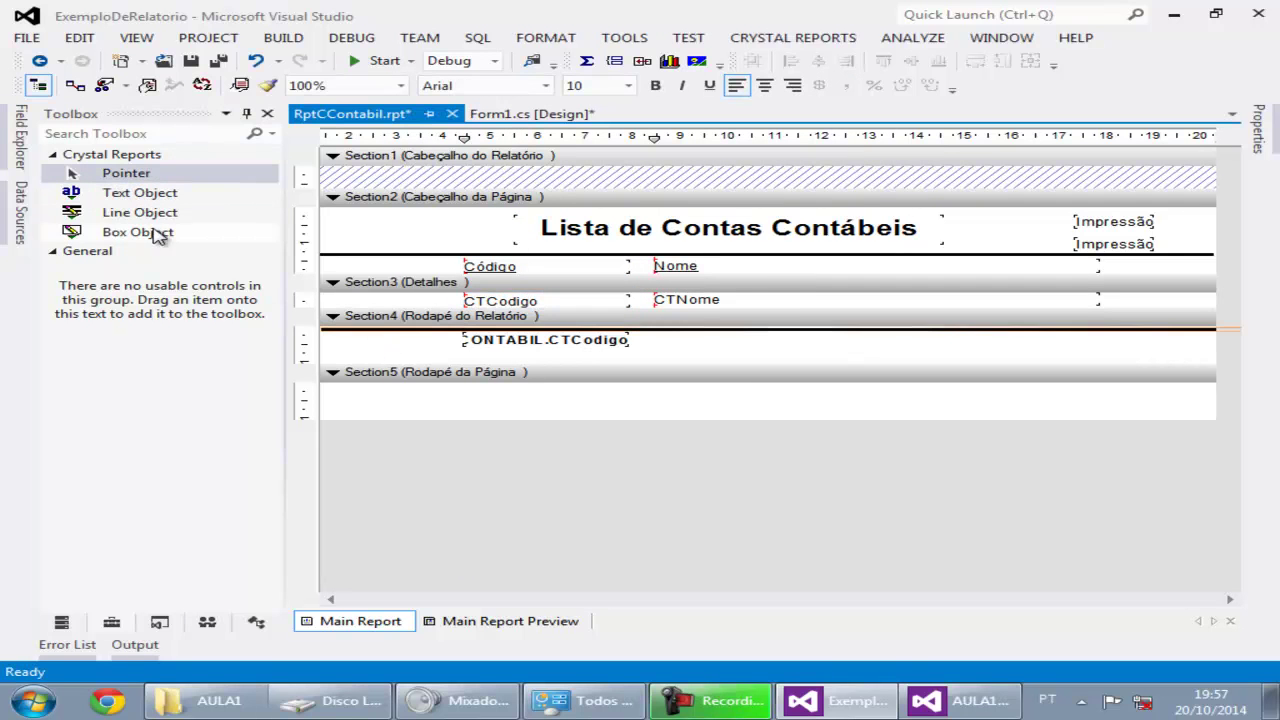
{"action": "left_click", "coordinate": [138, 193]}
{"action": "left_click", "coordinate": [378, 343]}
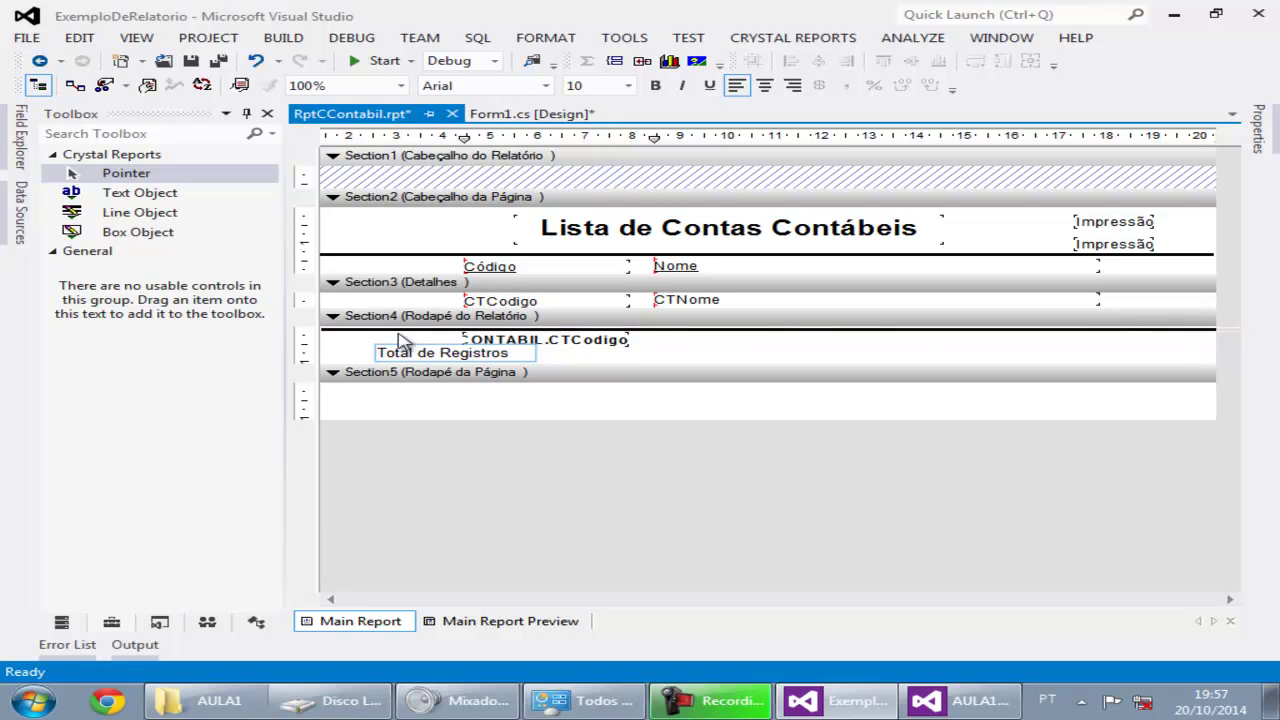
{"action": "left_click", "coordinate": [414, 344]}
{"action": "left_click_drag", "start_coordinate": [414, 344], "coordinate": [360, 340]}
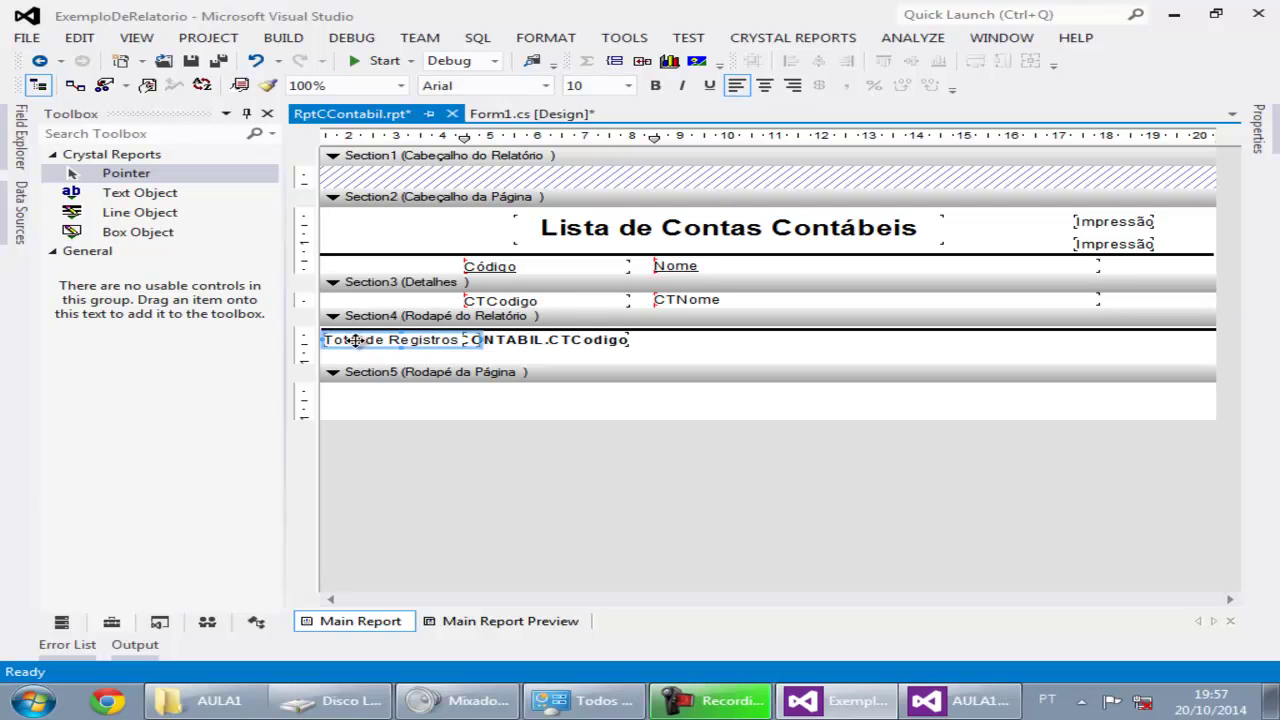
{"action": "double_click", "coordinate": [463, 339]}
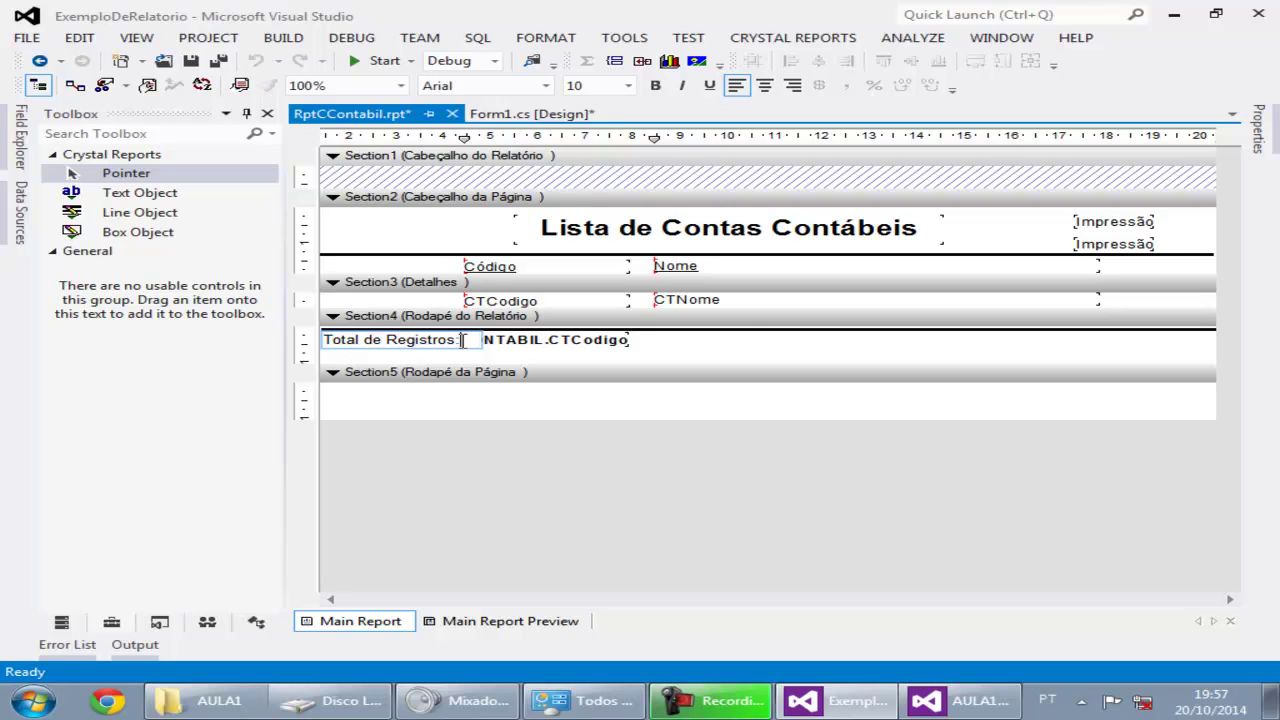
{"action": "key", "text": "Escape"}
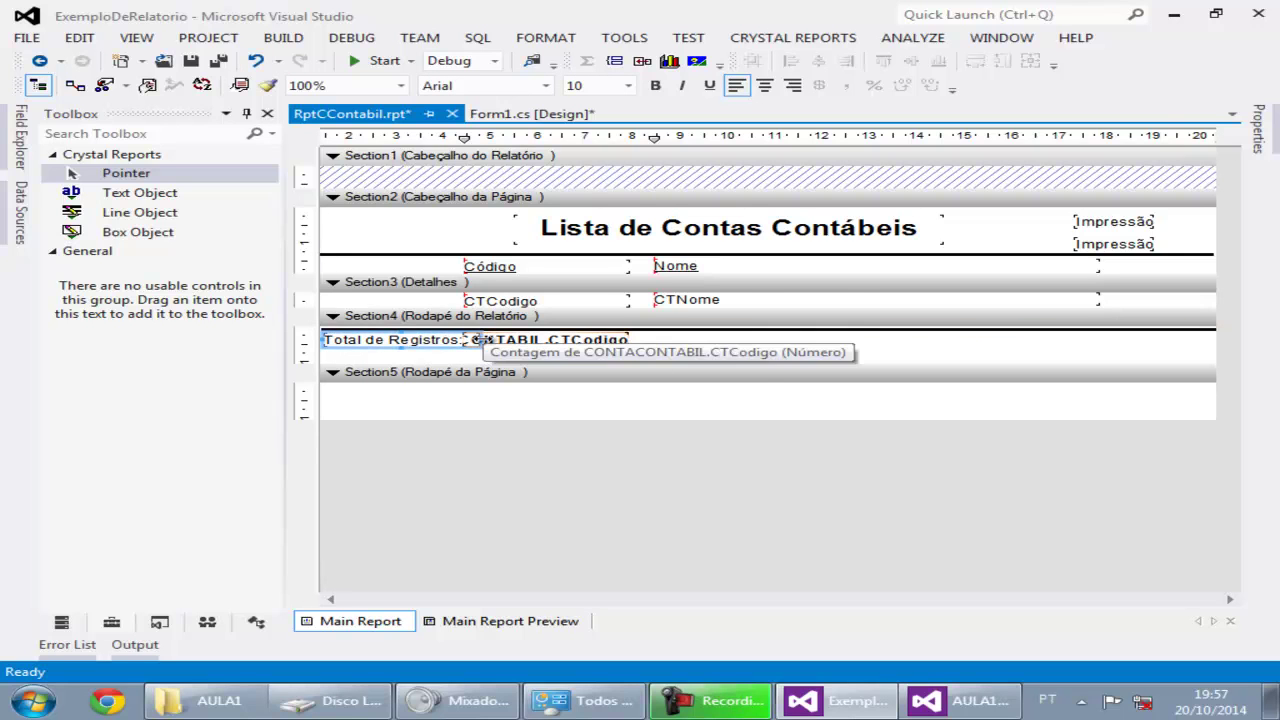
Shift the count summary, the CTCodigo field and the "Código" heading slightly right, clear of the "Total de Registros:" label.
{"action": "left_click", "coordinate": [494, 338]}
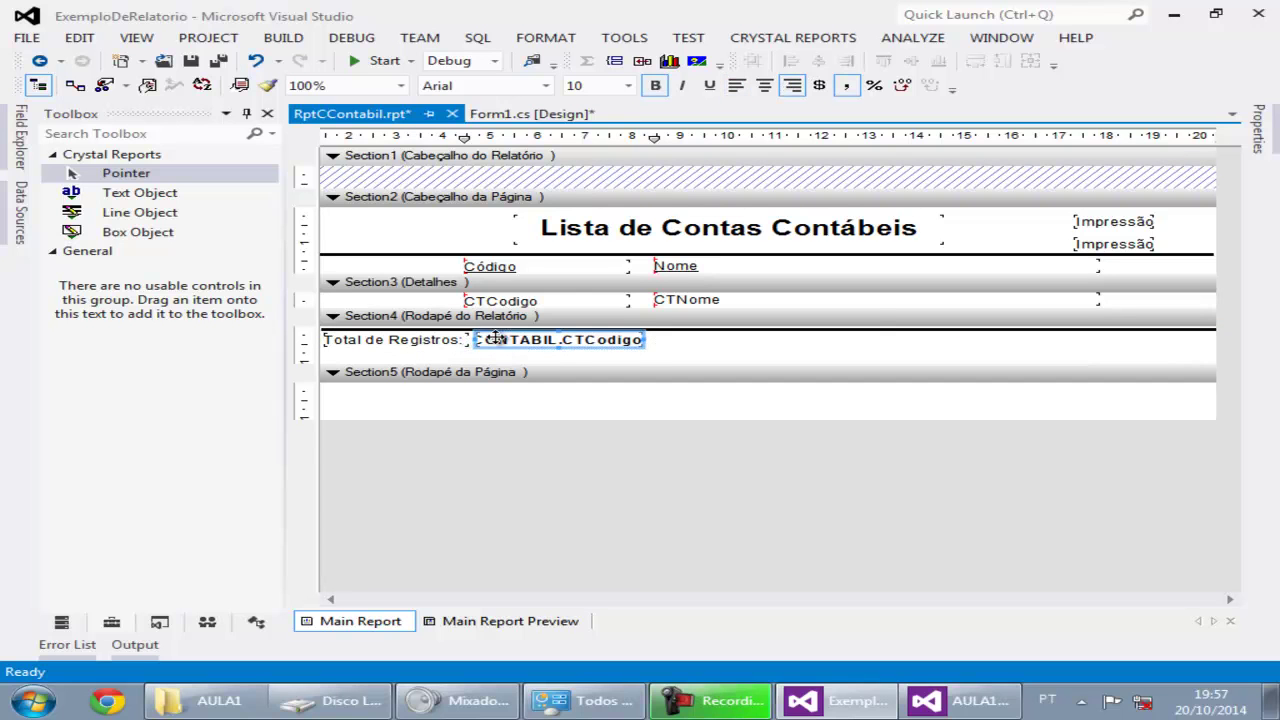
{"action": "left_click", "coordinate": [500, 301]}
{"action": "left_click_drag", "start_coordinate": [500, 301], "coordinate": [511, 301]}
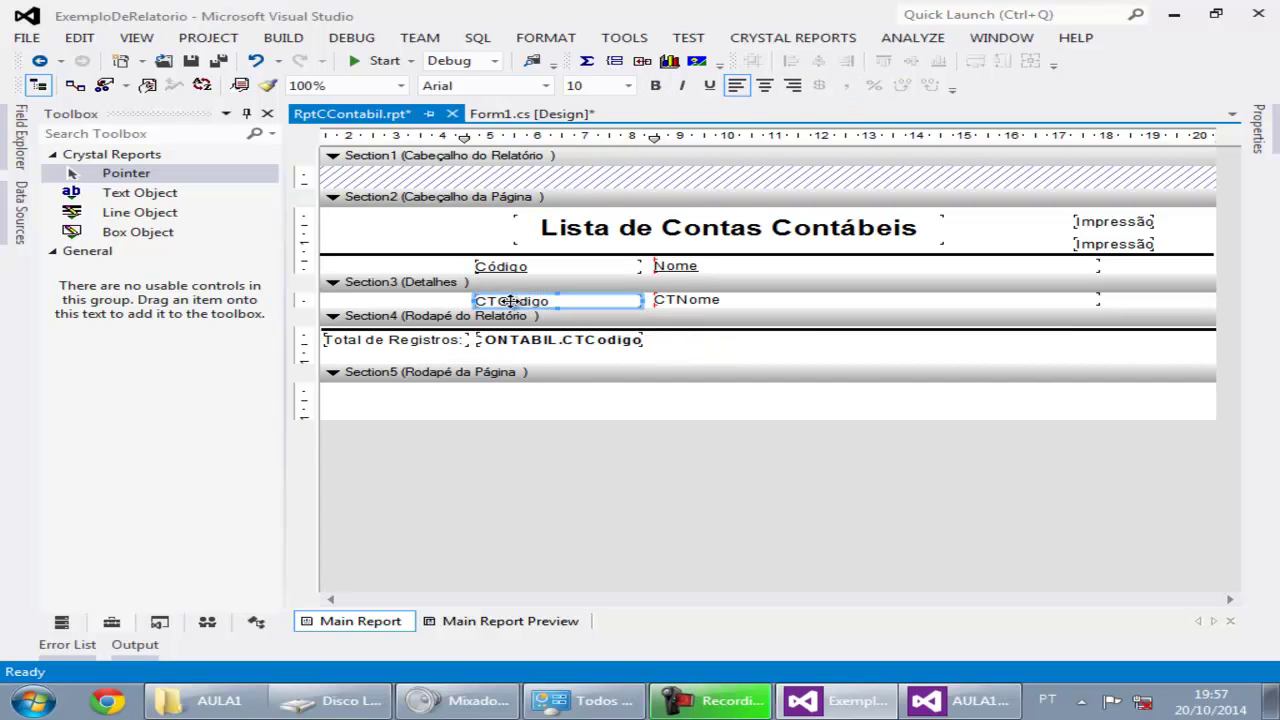
{"action": "left_click", "coordinate": [525, 266]}
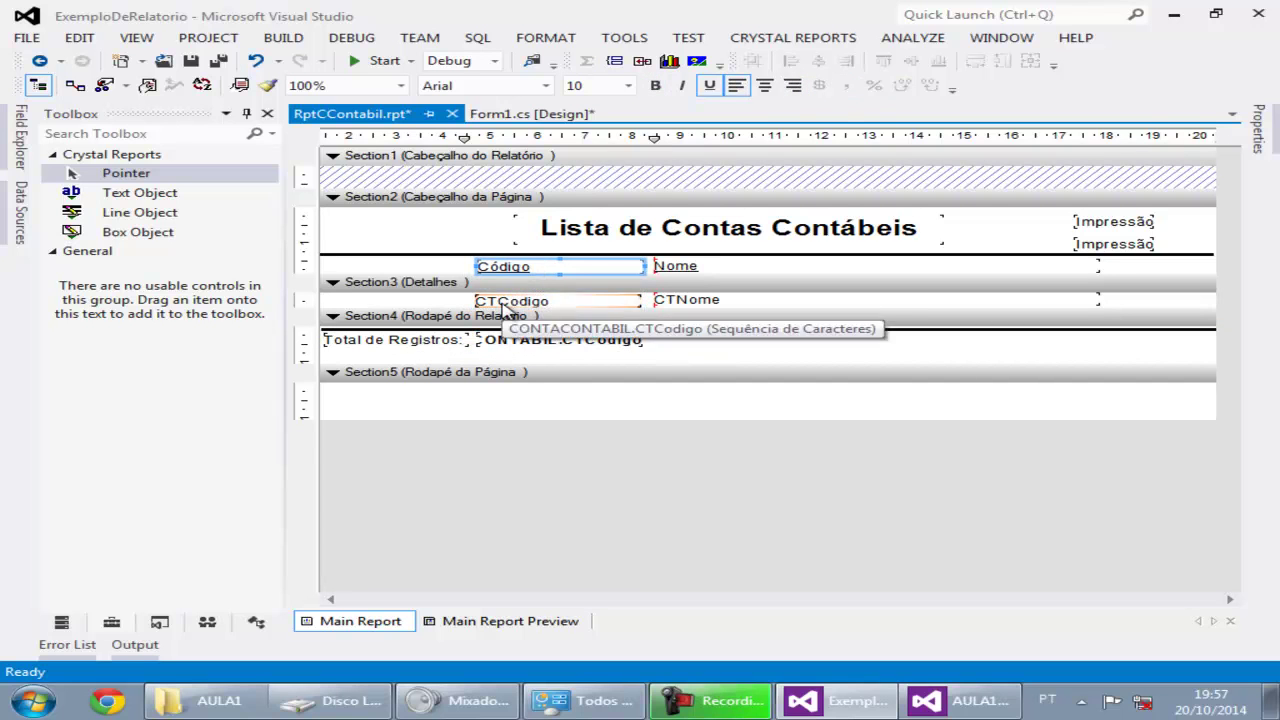
{"action": "key", "text": "ctrl+z"}
Shrink the Section4 report footer so it ends just below the record count.
{"action": "left_click", "coordinate": [690, 350]}
{"action": "left_click", "coordinate": [638, 342]}
{"action": "mouse_move", "coordinate": [638, 342]}
{"action": "left_mouse_down"}
{"action": "mouse_move", "coordinate": [666, 357]}
{"action": "mouse_move", "coordinate": [647, 354]}
{"action": "left_mouse_up"}
{"action": "left_click", "coordinate": [645, 366]}
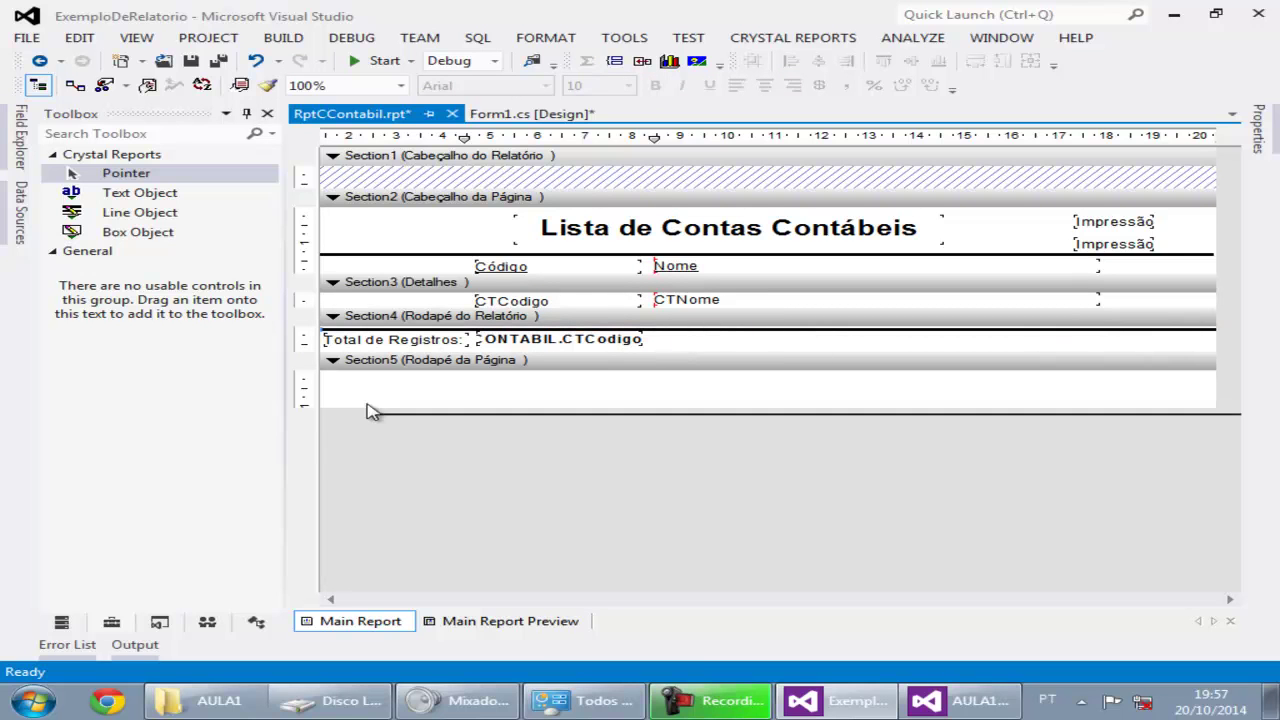
Copy the report footer line to the top of the Section5 page footer and slightly reduce that section's height.
{"action": "left_click", "coordinate": [331, 382]}
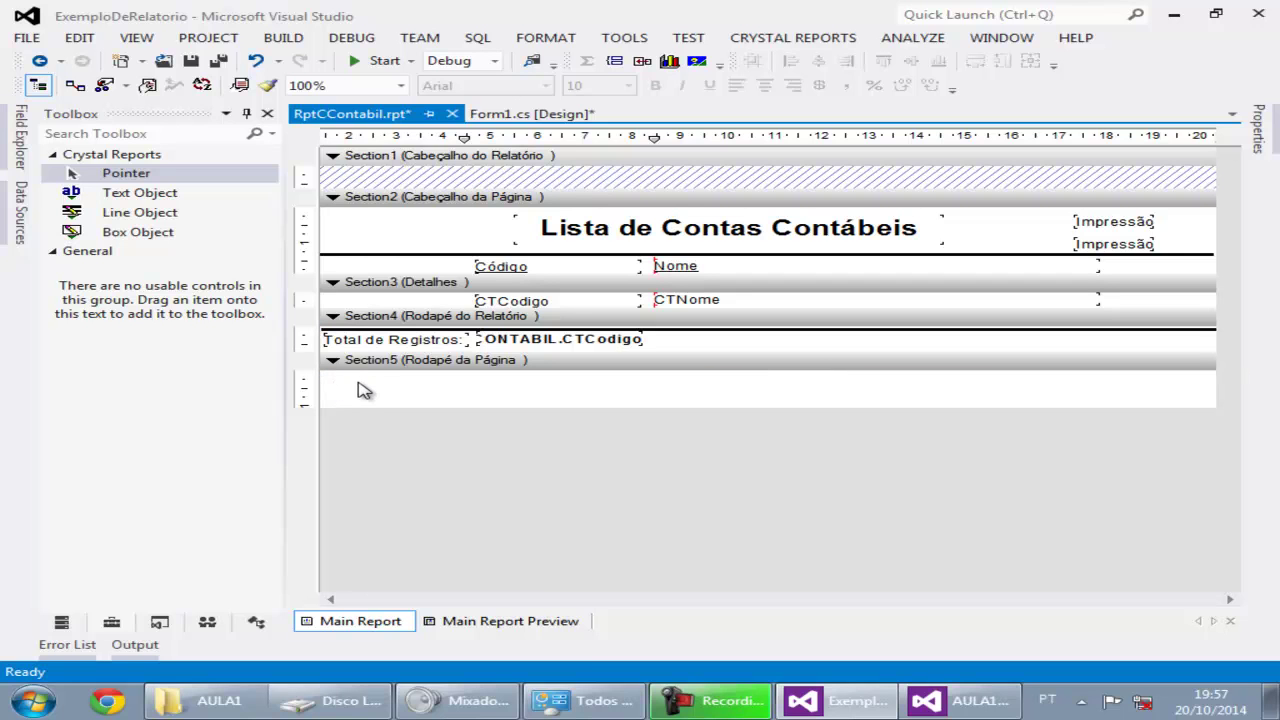
{"action": "left_click", "coordinate": [380, 340]}
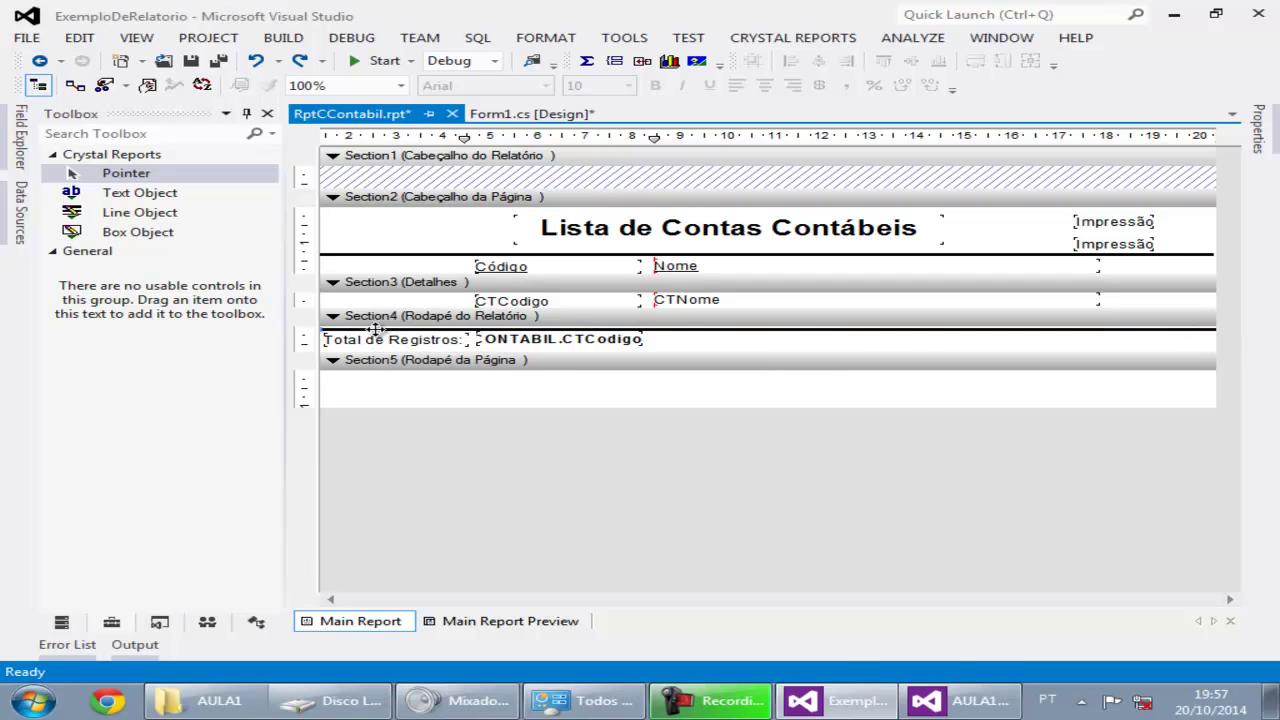
{"action": "left_click", "coordinate": [322, 380]}
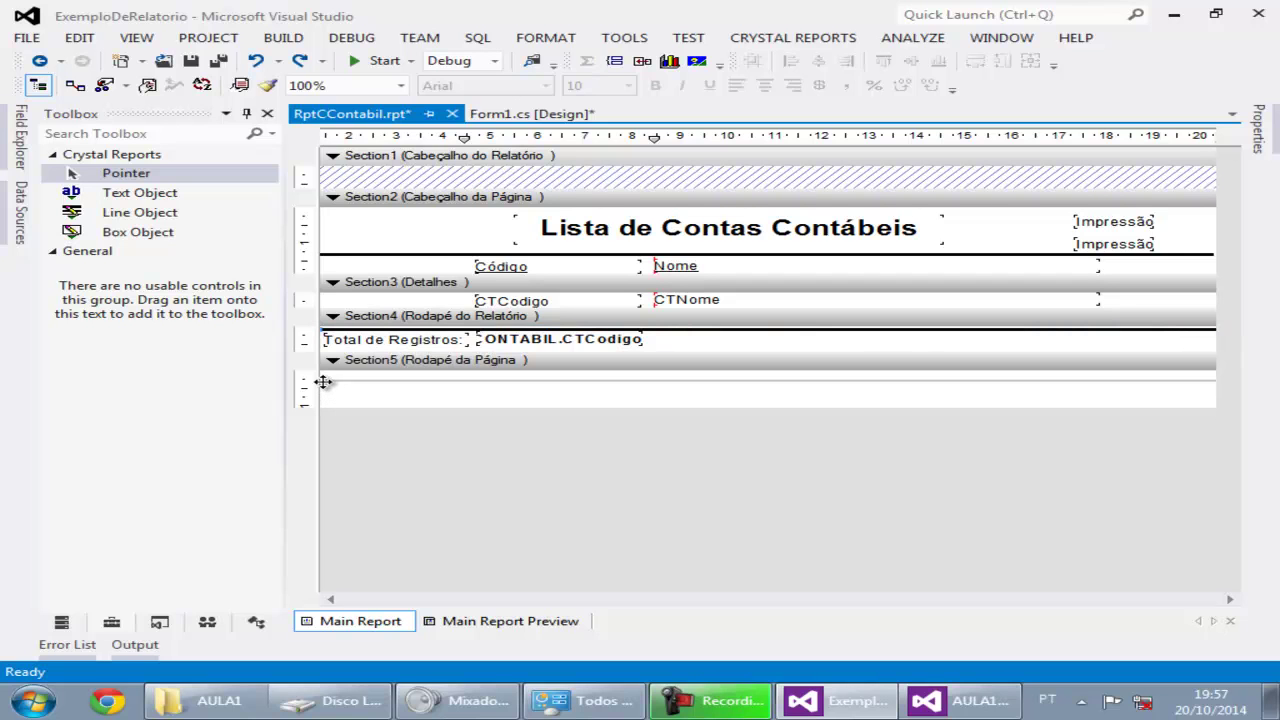
{"action": "left_click_drag", "start_coordinate": [322, 379], "coordinate": [322, 376]}
{"action": "left_click_drag", "start_coordinate": [477, 408], "coordinate": [477, 401]}
Place the Page N of M special field at the right end of the Section5 page footer, below the line.
{"action": "left_click", "coordinate": [21, 135]}
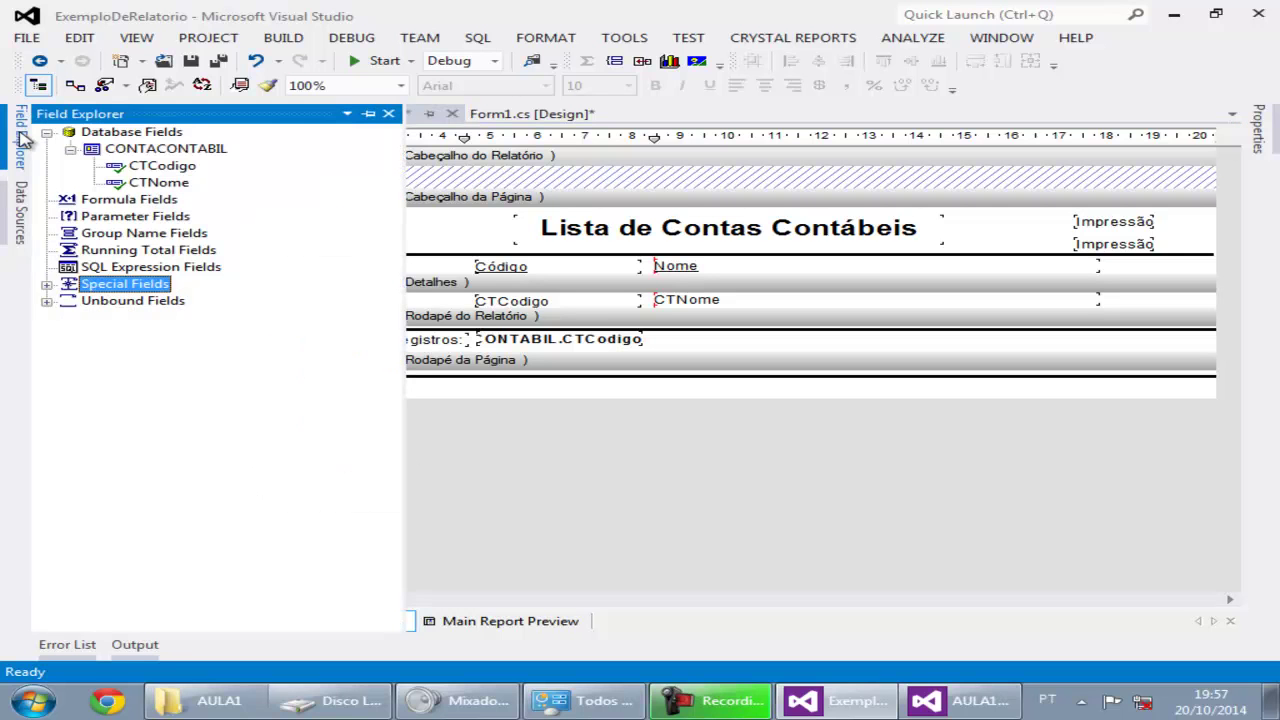
{"action": "left_click", "coordinate": [46, 285]}
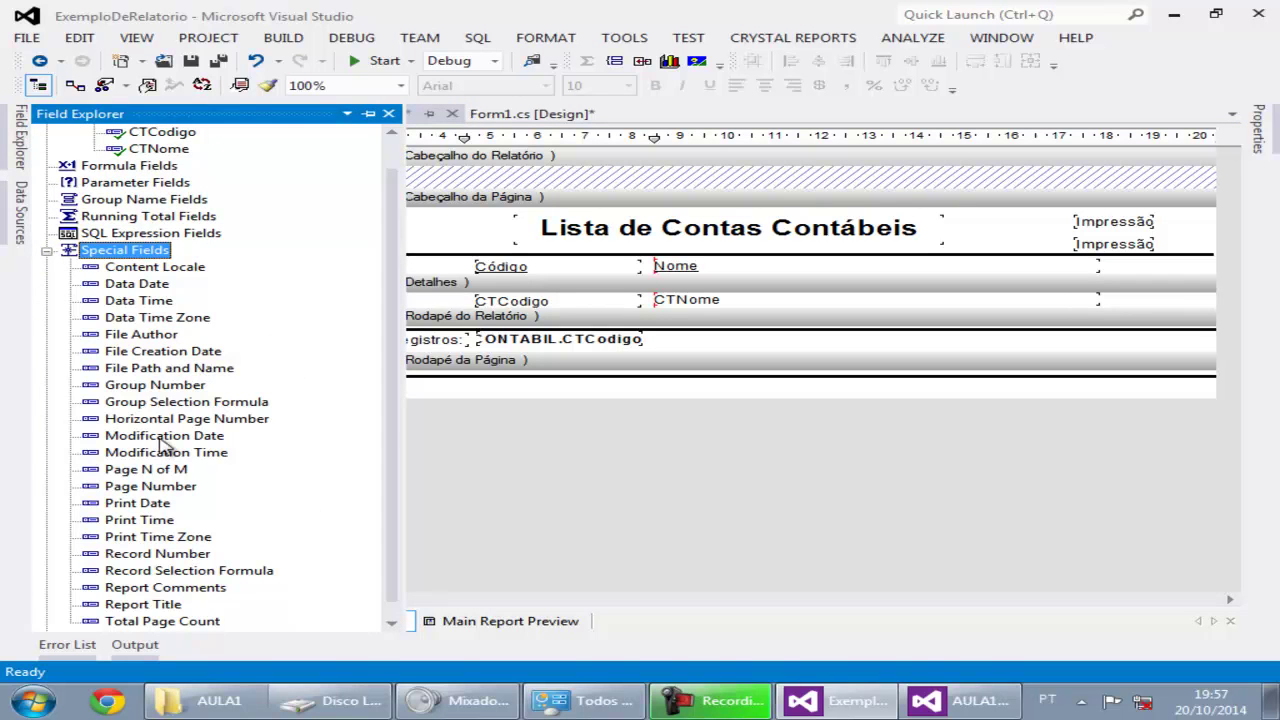
{"action": "left_click_drag", "start_coordinate": [142, 469], "coordinate": [1050, 390]}
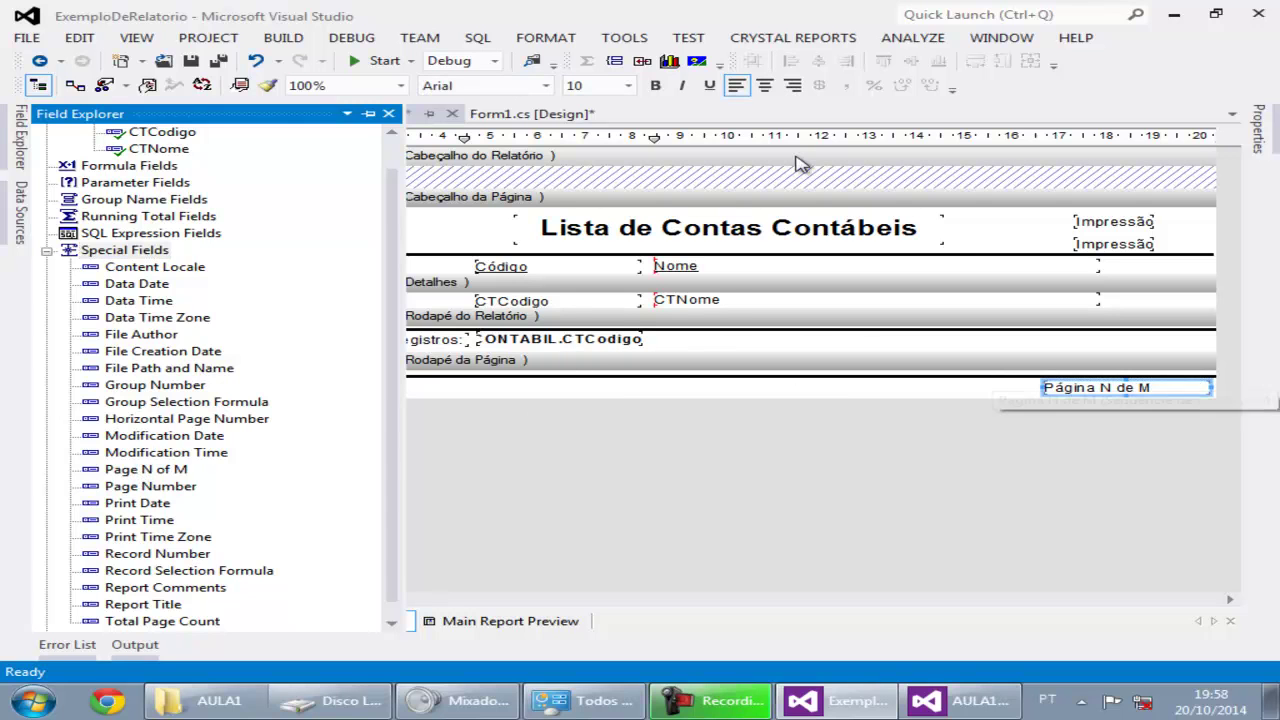
Right-align the Page N of M field and extend the print date and time fields to the page header's right edge.
{"action": "left_click", "coordinate": [791, 85]}
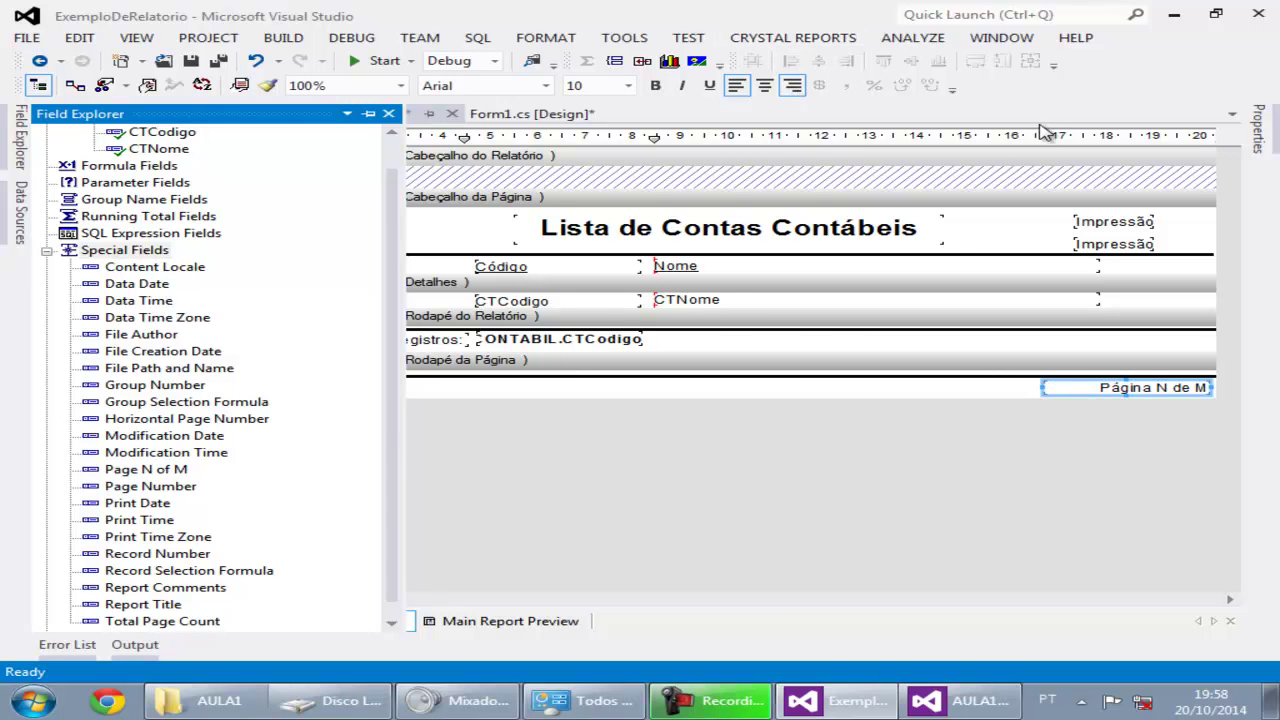
{"action": "left_click_drag", "start_coordinate": [1176, 250], "coordinate": [1214, 222]}
Preview the report with the Toolbox collapsed to check its columns, header line and record count, and return to the design.
{"action": "left_click", "coordinate": [497, 621]}
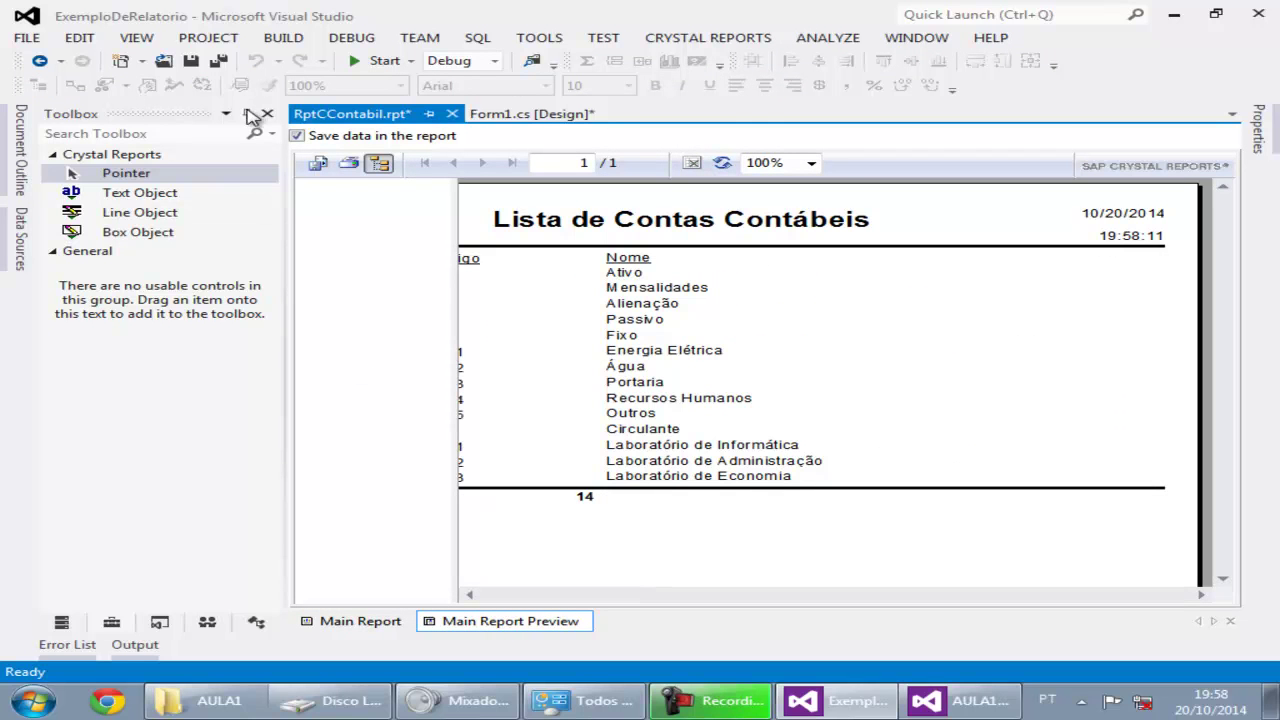
{"action": "left_click", "coordinate": [248, 112]}
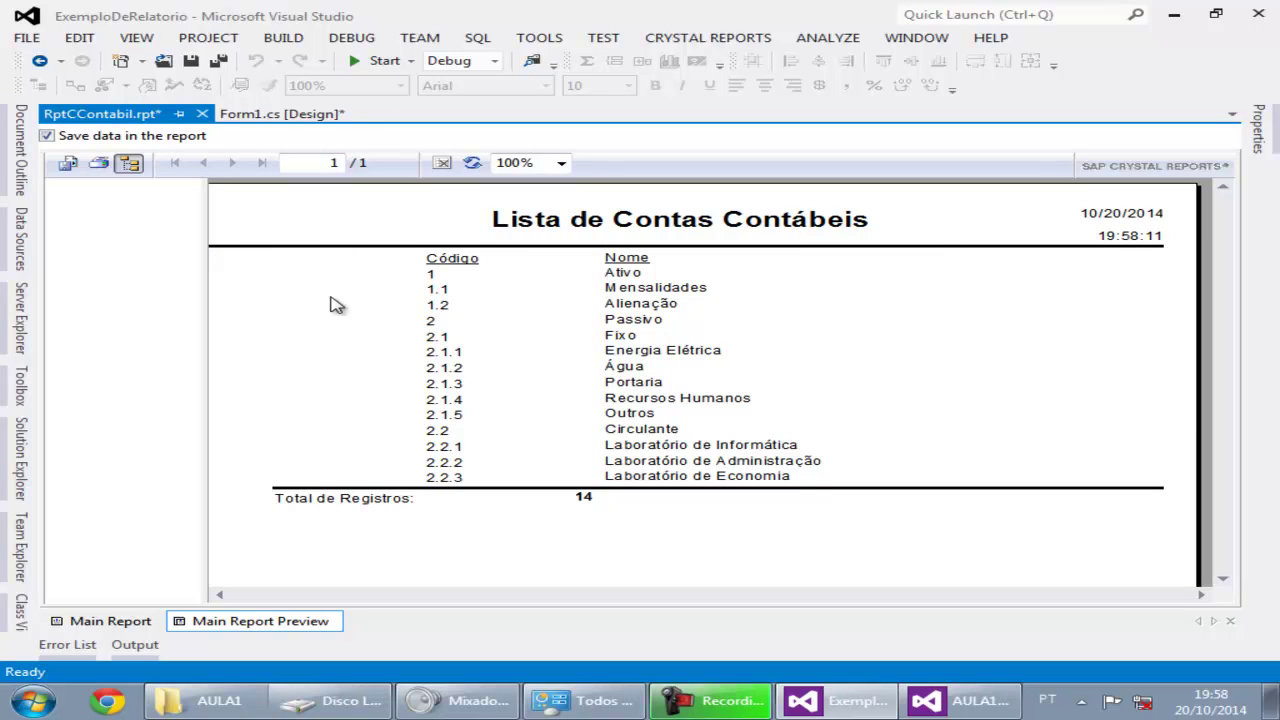
{"action": "left_click", "coordinate": [104, 622]}
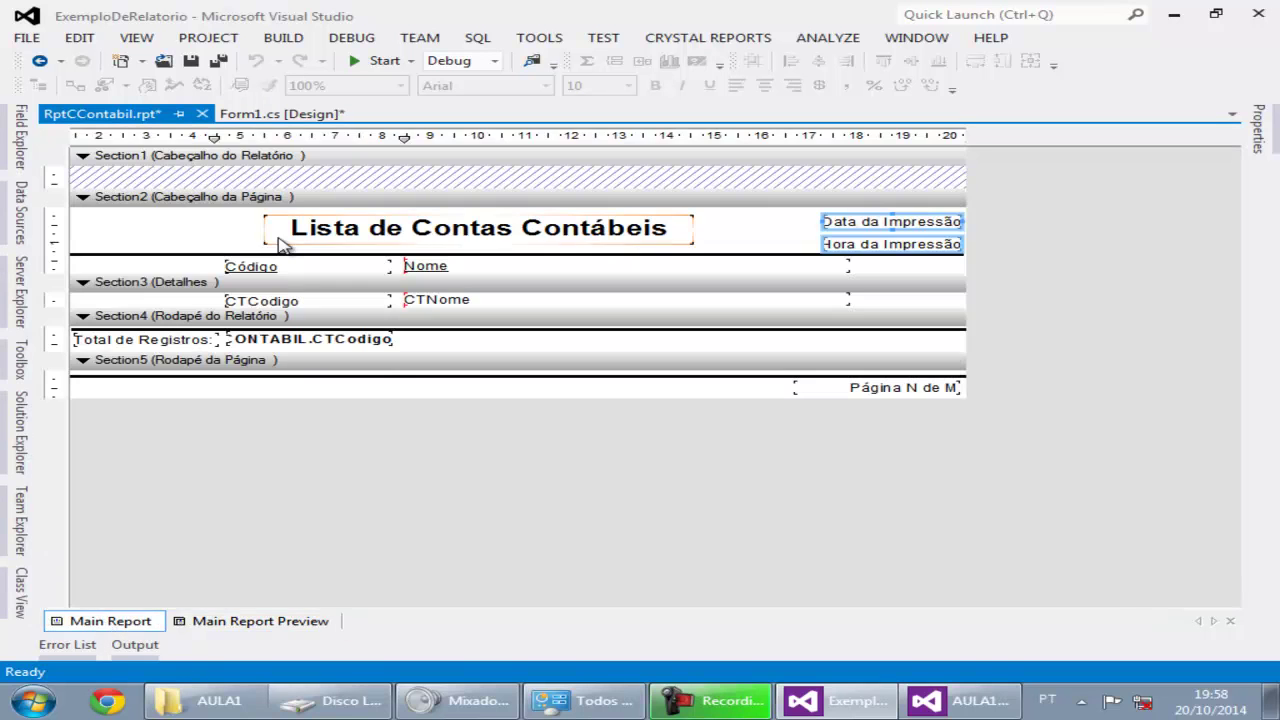
Move the Section2 header line slightly up and shorten it to end at the report's right margin.
{"action": "left_click", "coordinate": [183, 266]}
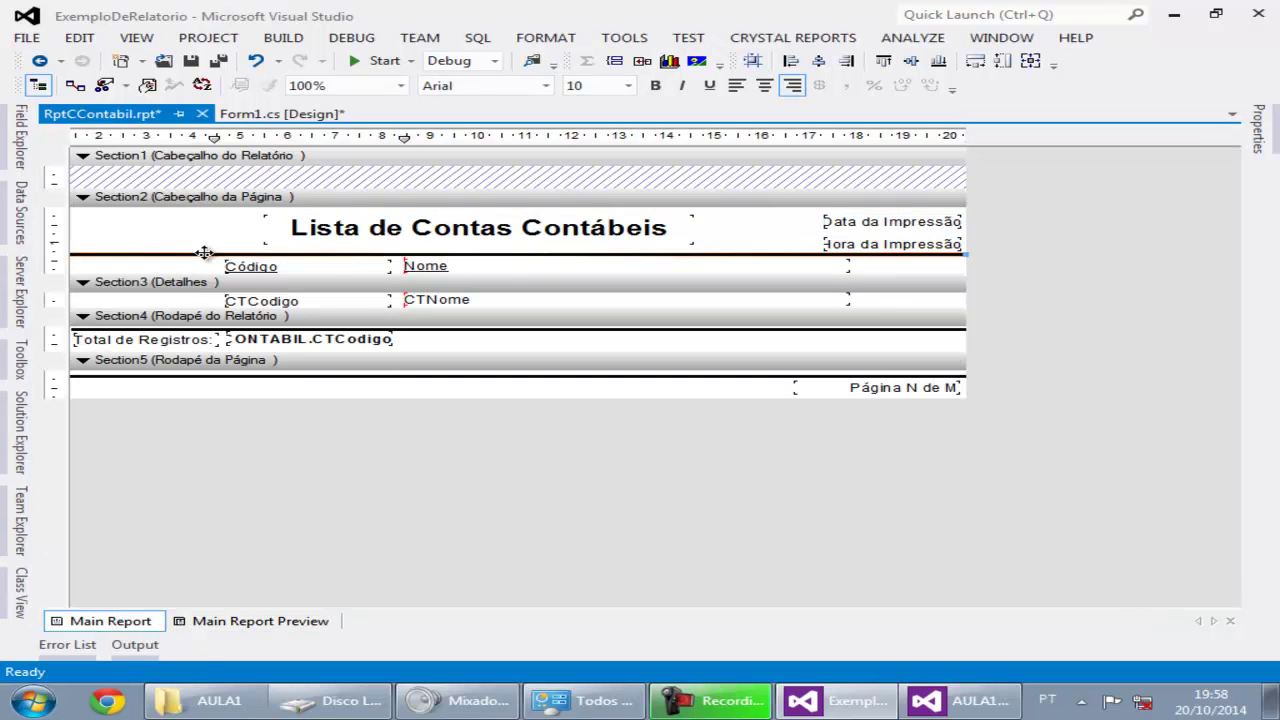
{"action": "mouse_move", "coordinate": [262, 255]}
{"action": "left_mouse_down"}
{"action": "mouse_move", "coordinate": [303, 245]}
{"action": "mouse_move", "coordinate": [266, 251]}
{"action": "left_mouse_up"}
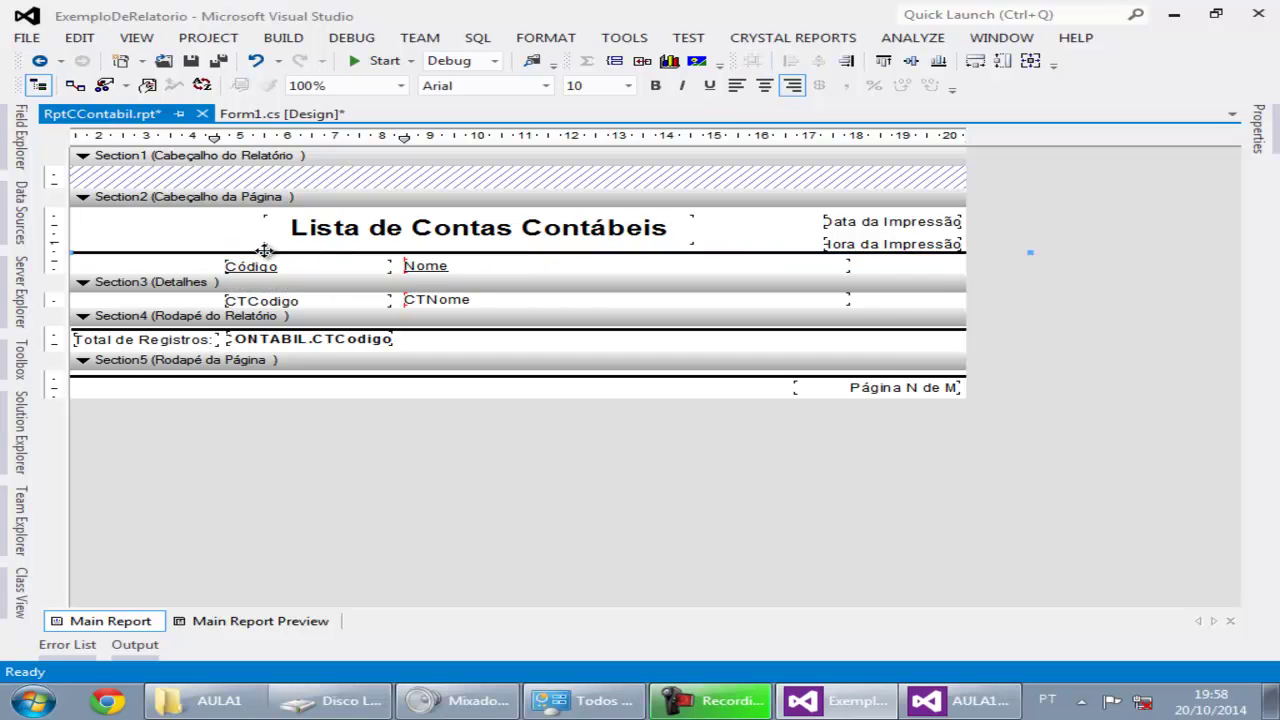
{"action": "left_click_drag", "start_coordinate": [1030, 253], "coordinate": [968, 252]}
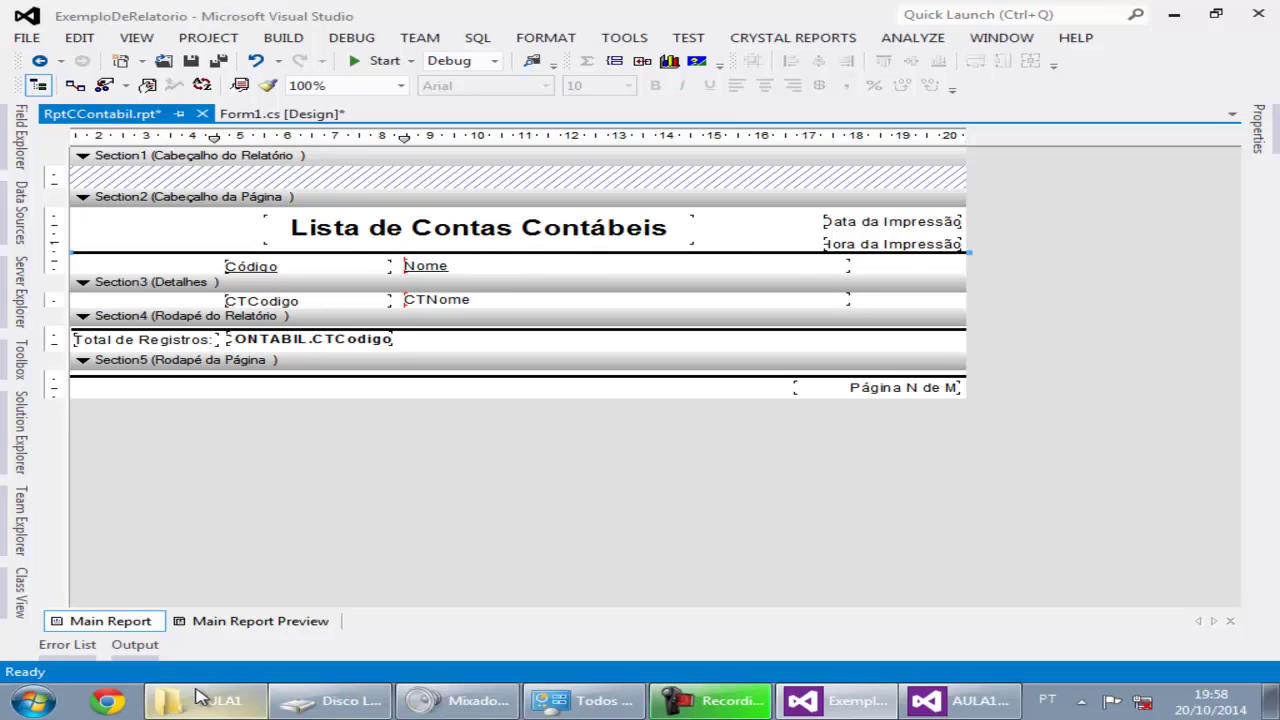
Preview the report again and examine its header line and the page-number footer at the end of the page.
{"action": "left_click", "coordinate": [268, 622]}
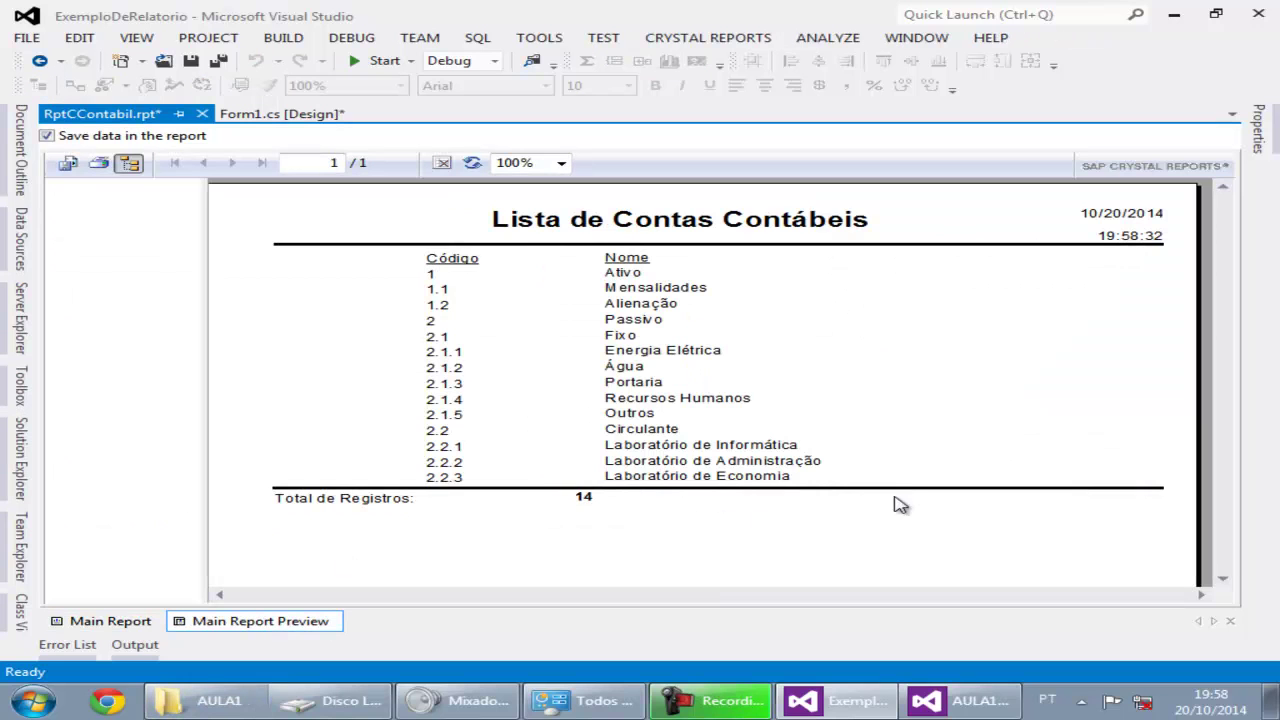
{"action": "scroll", "coordinate": [1222, 570], "scroll_direction": "down", "scroll_amount": 5}
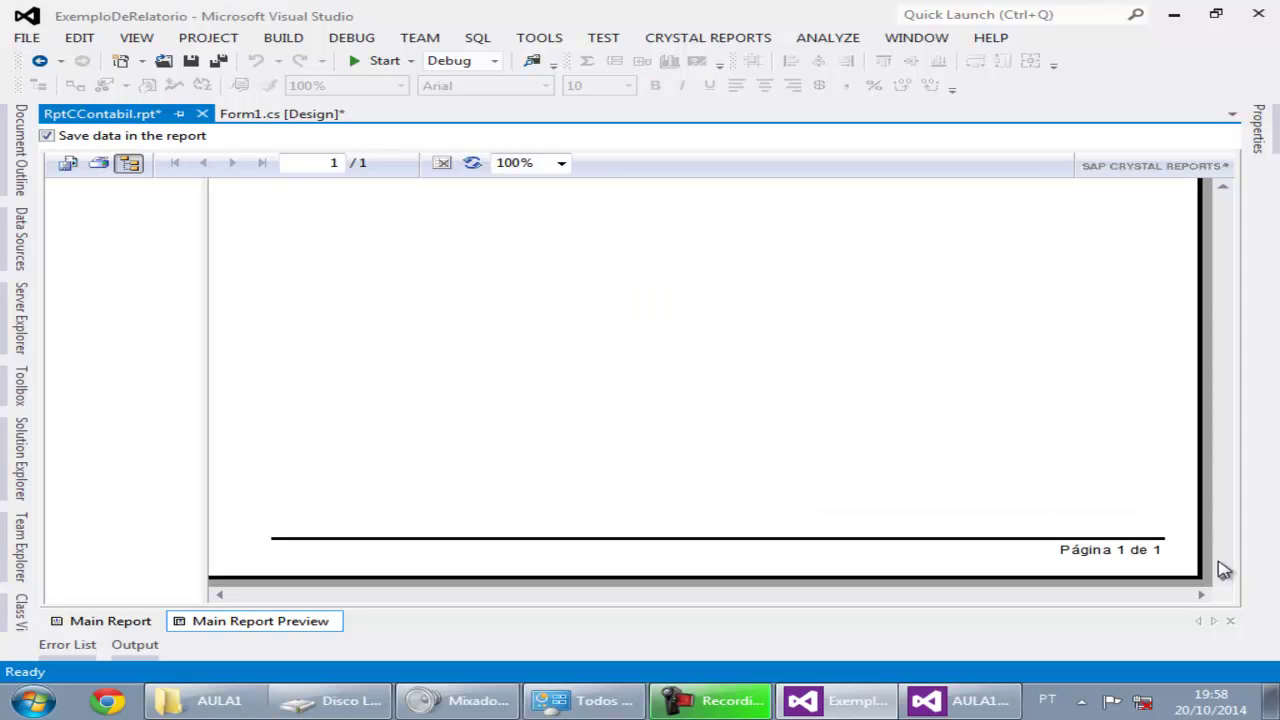
{"action": "left_click", "coordinate": [1222, 190]}
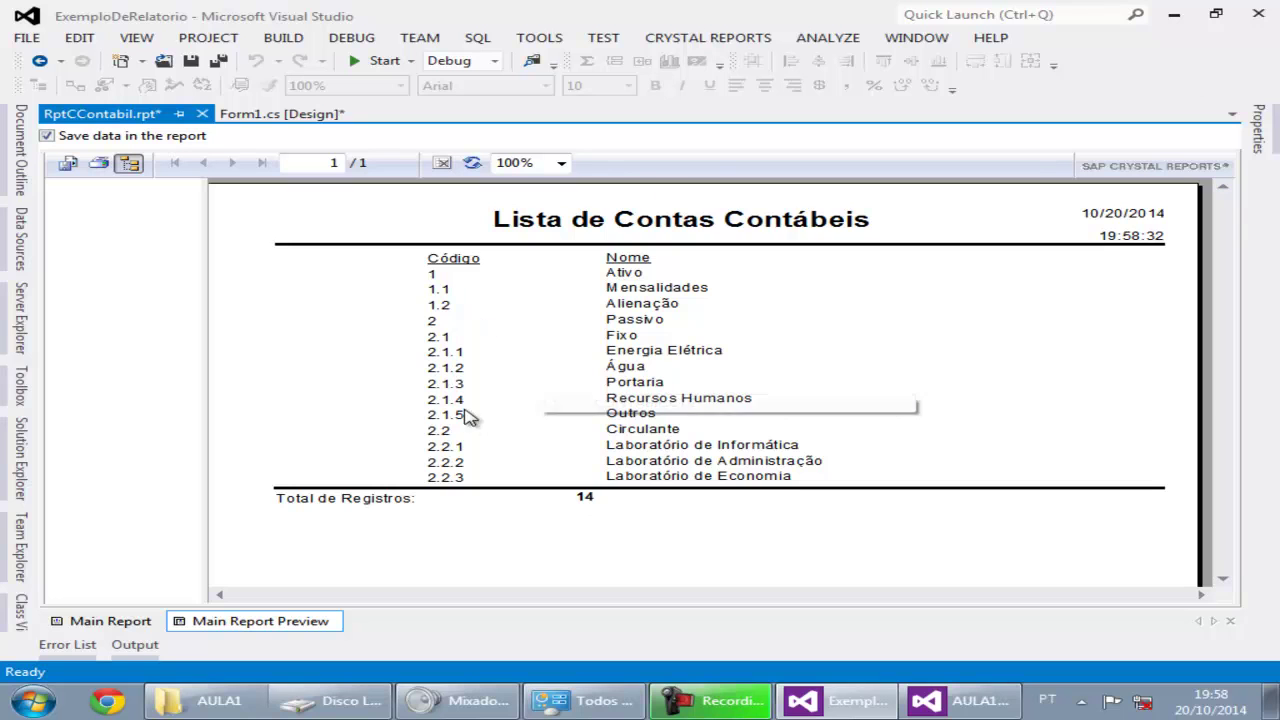
Save RptCContabil.rpt and close it.
{"action": "left_click", "coordinate": [191, 60]}
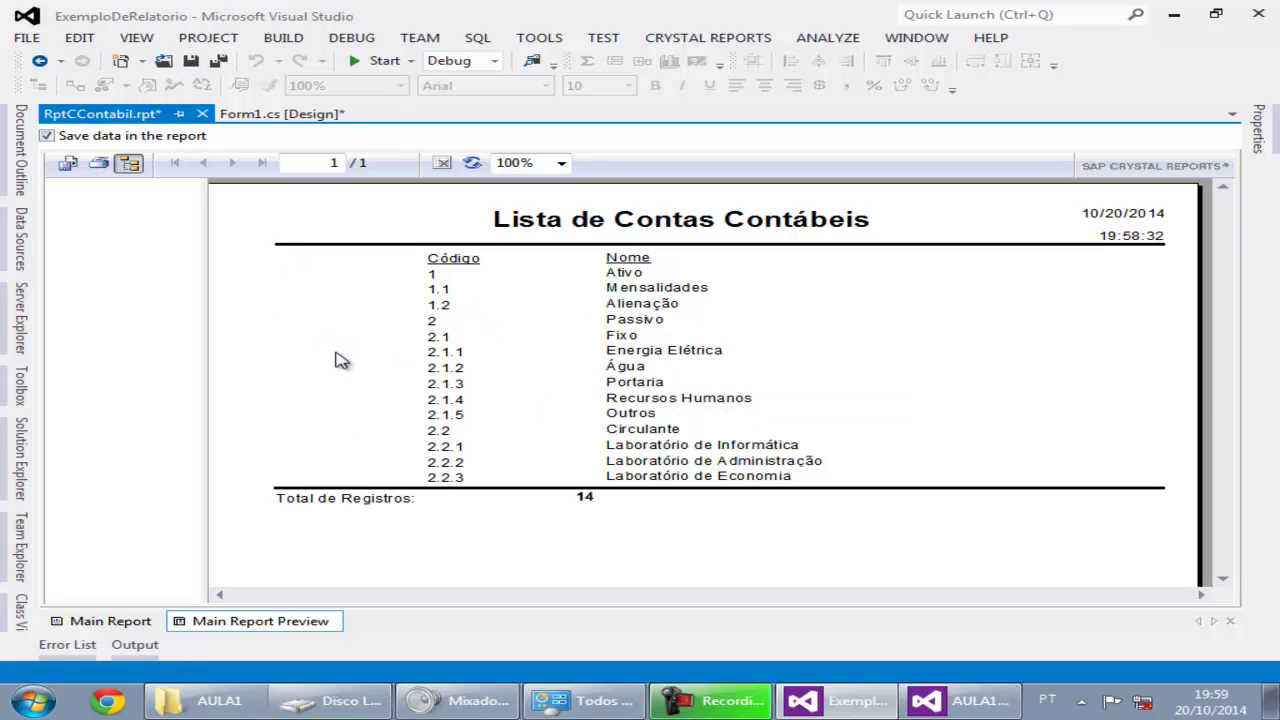
{"action": "left_click", "coordinate": [196, 114]}
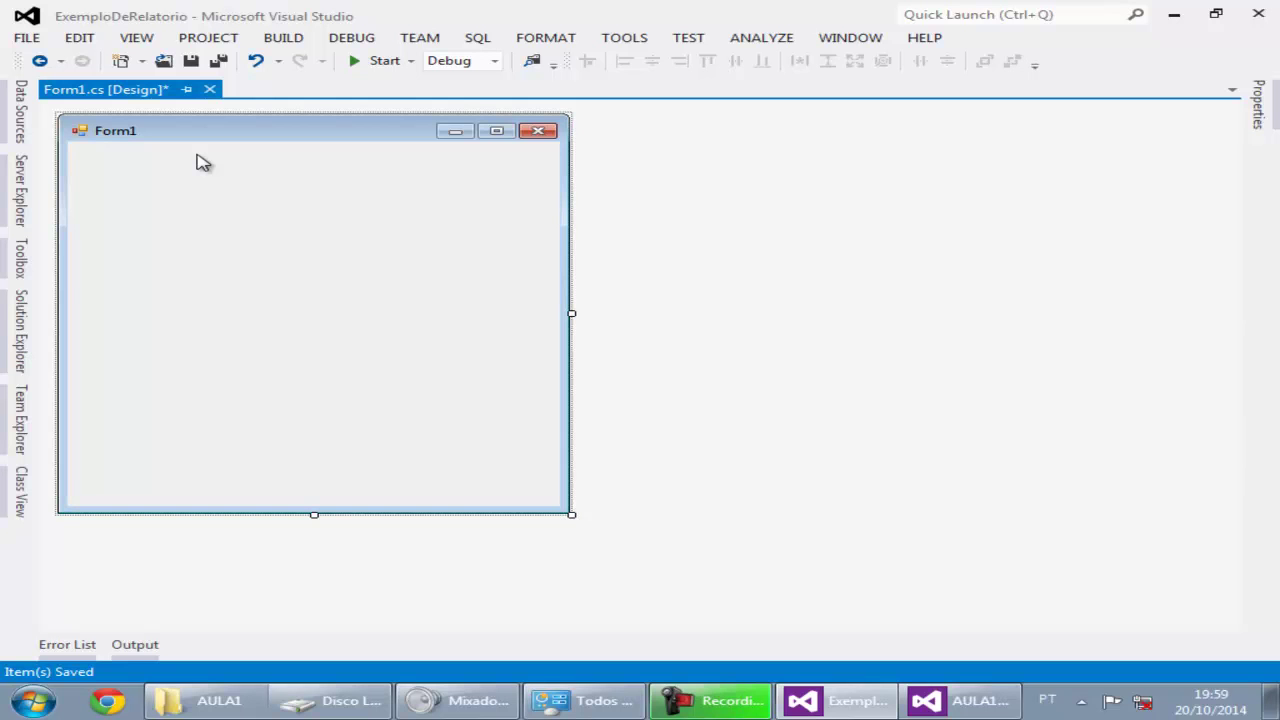
Widen Form1 to 728 pixels and set its Name property to FrmRelatorio.
{"action": "left_click_drag", "start_coordinate": [571, 313], "coordinate": [998, 328]}
{"action": "left_click", "coordinate": [1259, 104]}
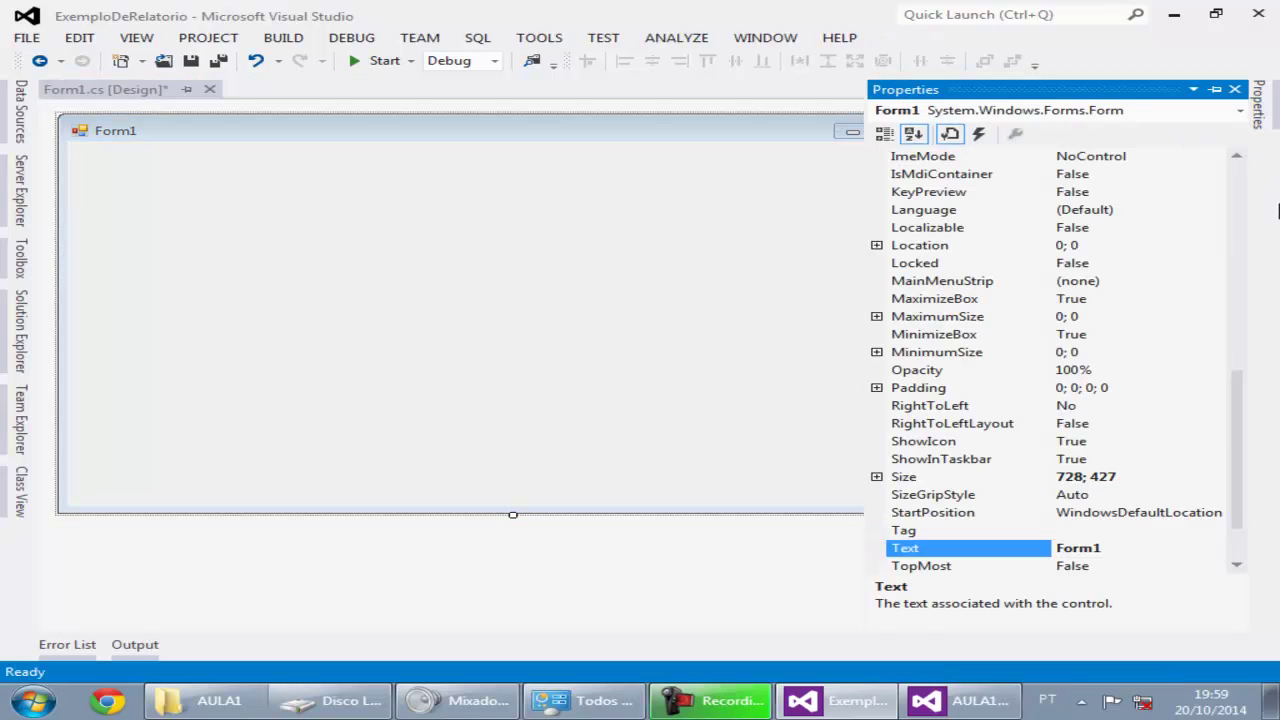
{"action": "left_click", "coordinate": [1245, 212]}
{"action": "left_click", "coordinate": [1242, 205]}
{"action": "left_click", "coordinate": [1157, 191]}
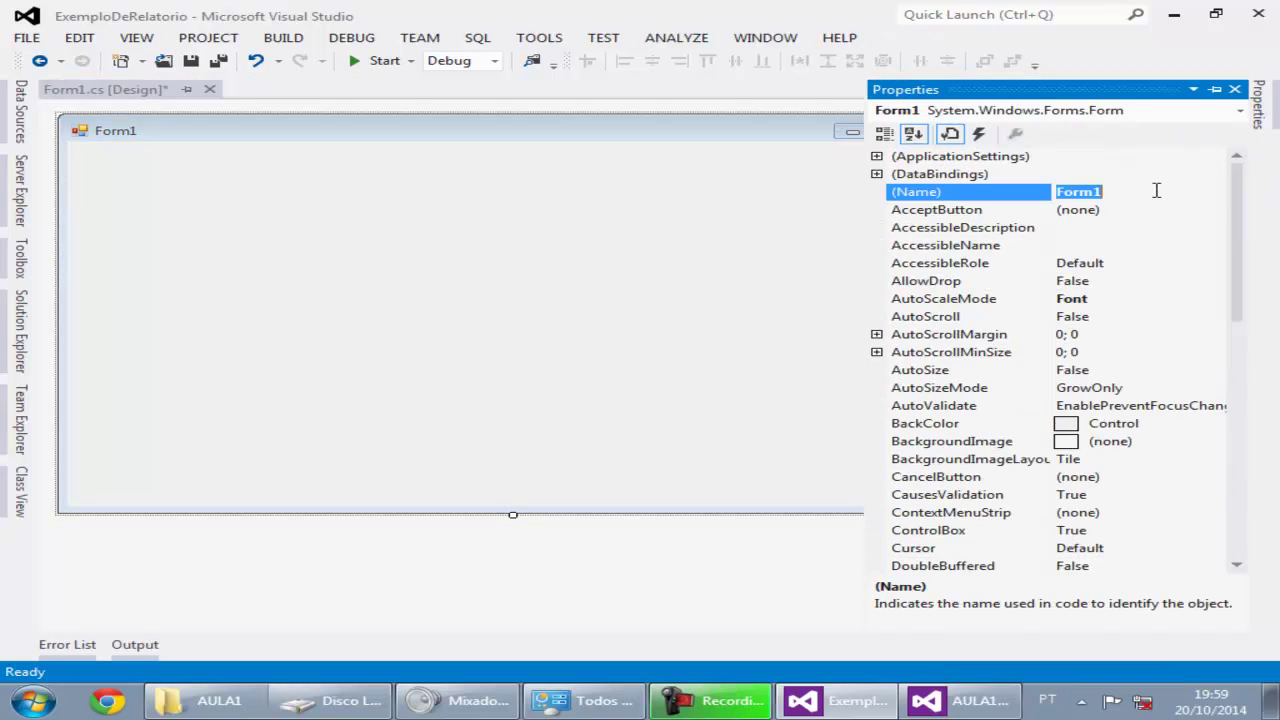
{"action": "type", "text": "FrmRelatorio"}
Set the form's title text to "Emissão de Relatório" and save the form.
{"action": "left_click", "coordinate": [1243, 442]}
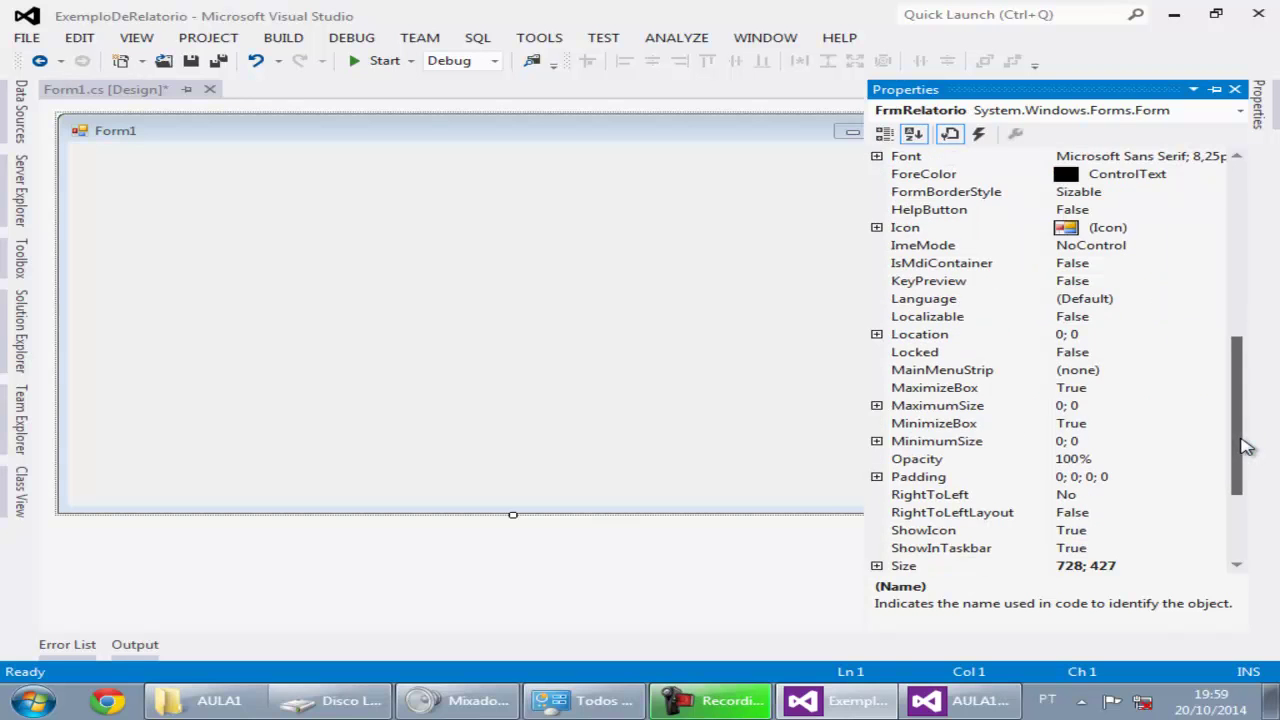
{"action": "scroll", "coordinate": [1247, 447], "scroll_direction": "down", "scroll_amount": 4}
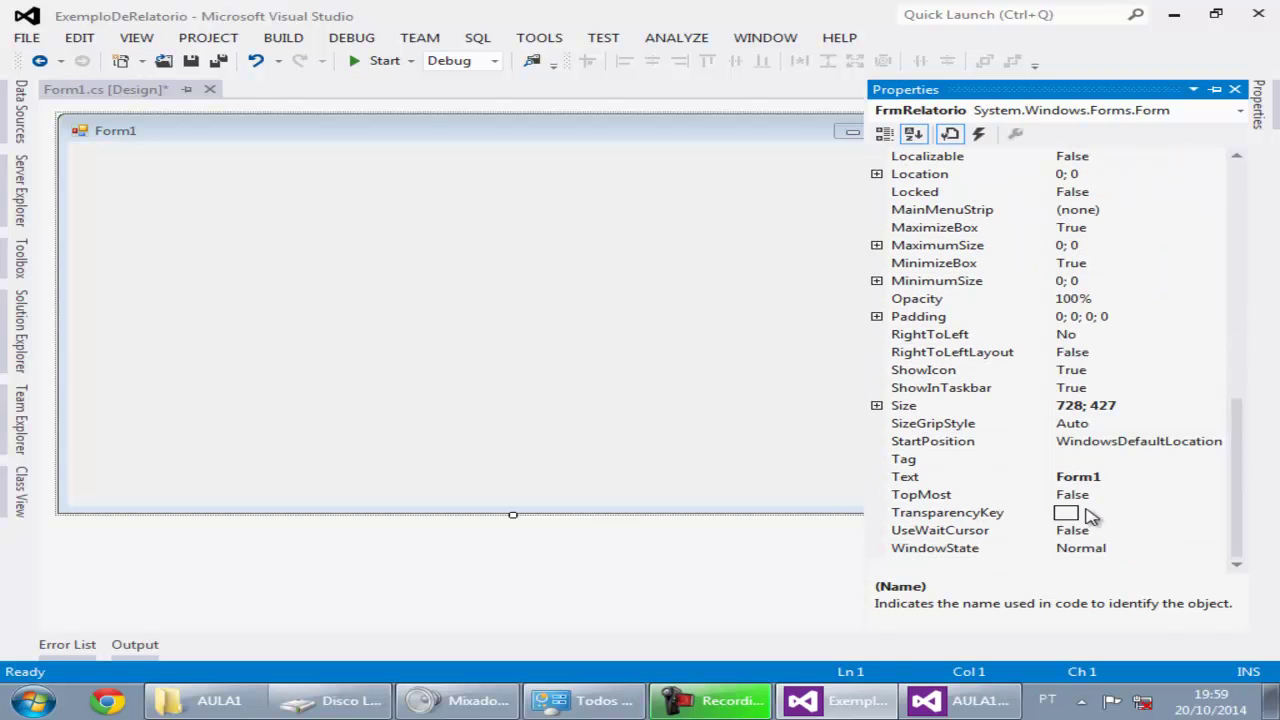
{"action": "left_click", "coordinate": [1107, 477]}
{"action": "double_click", "coordinate": [1107, 477]}
{"action": "left_click", "coordinate": [1107, 478]}
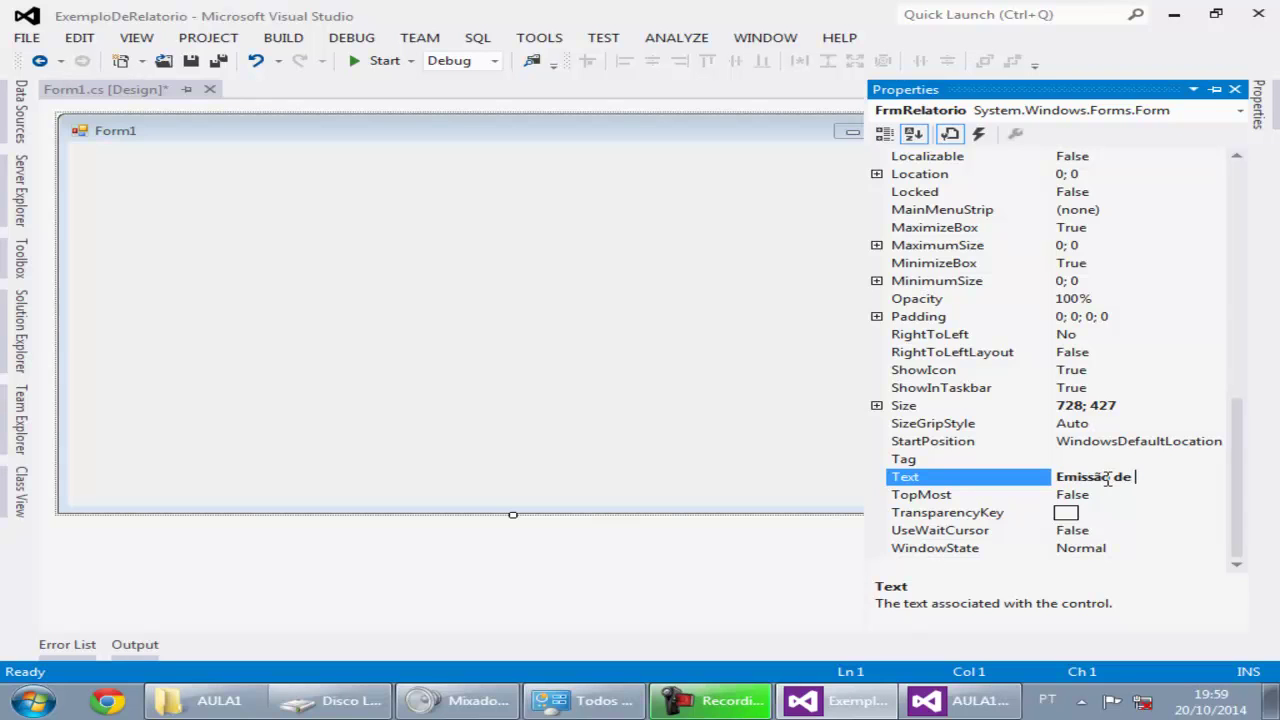
{"action": "type", "text": "Emissão de Relatório"}
{"action": "key", "text": "Return"}
{"action": "left_click", "coordinate": [426, 412]}
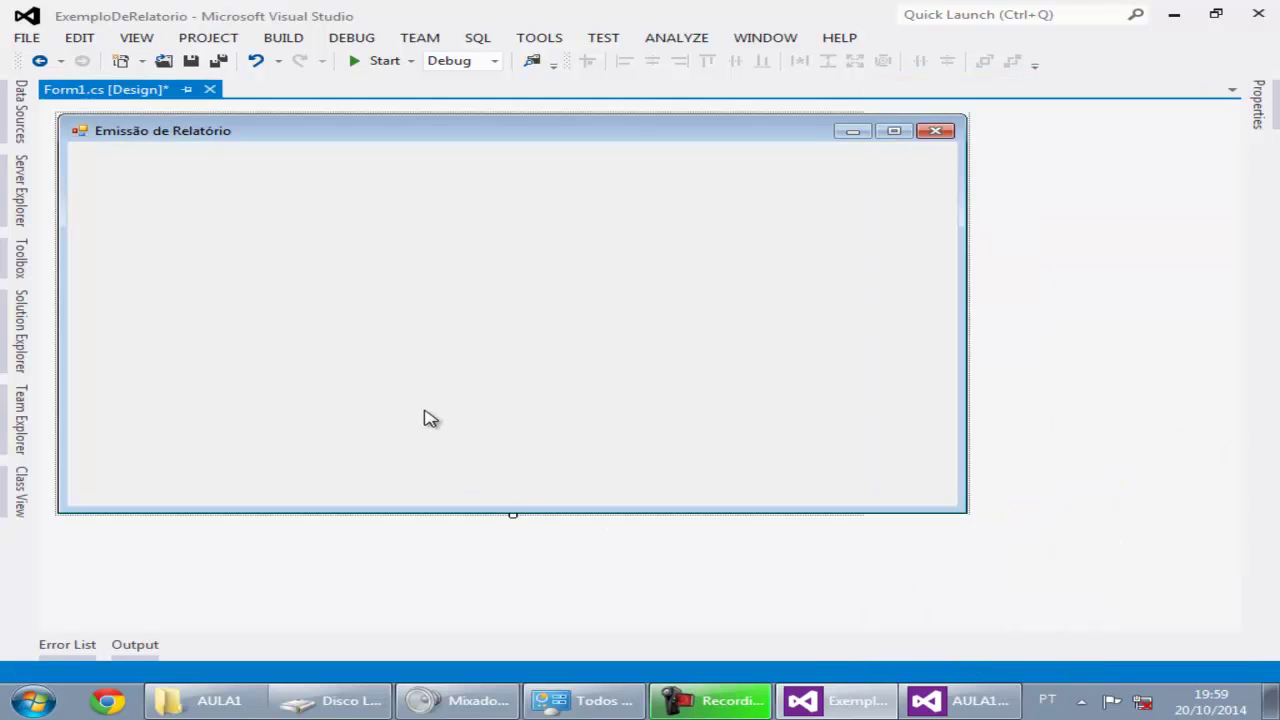
{"action": "key", "text": "ctrl+s"}
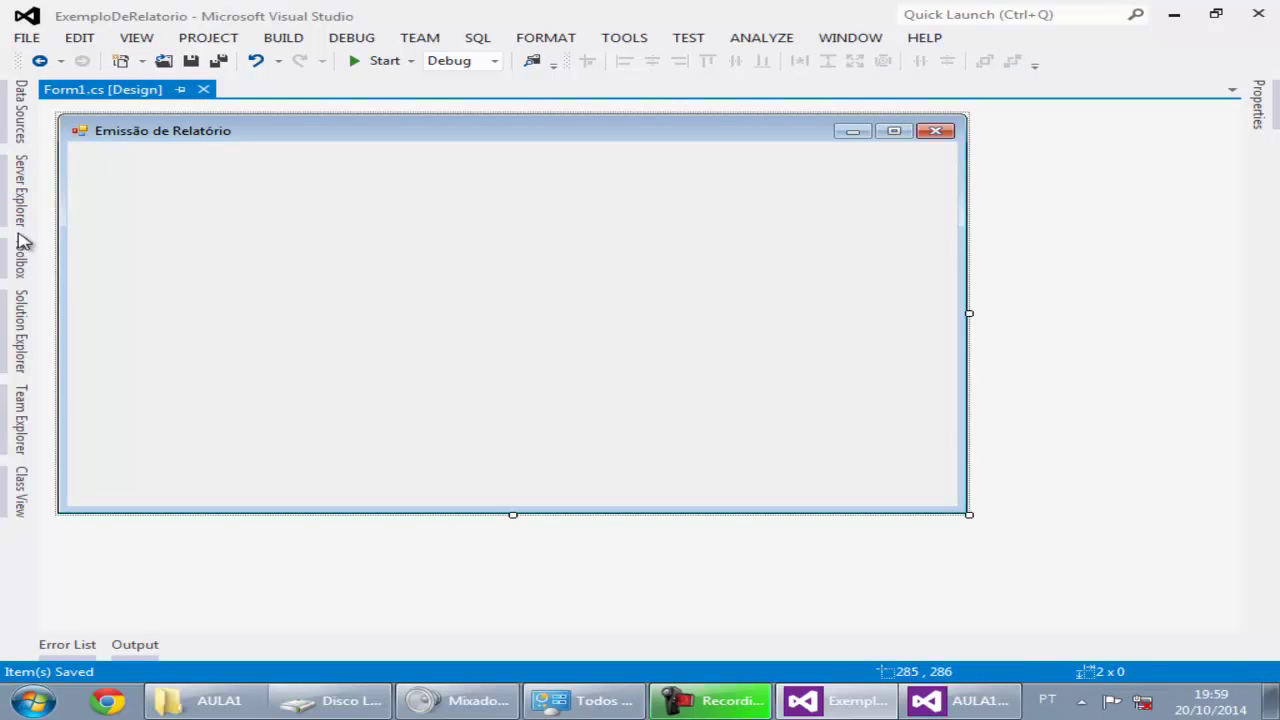
Rename the project file Form1.cs as FrmRelatorio.cs.
{"action": "left_click", "coordinate": [22, 332]}
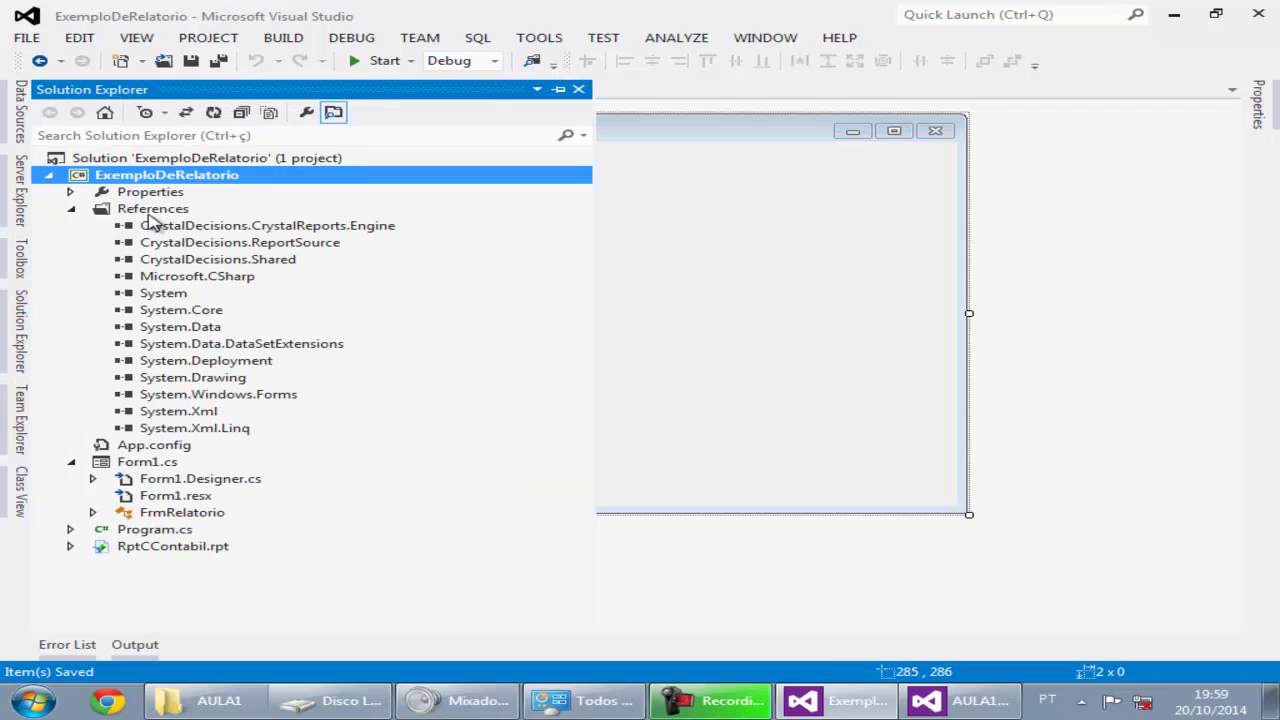
{"action": "left_click", "coordinate": [136, 243]}
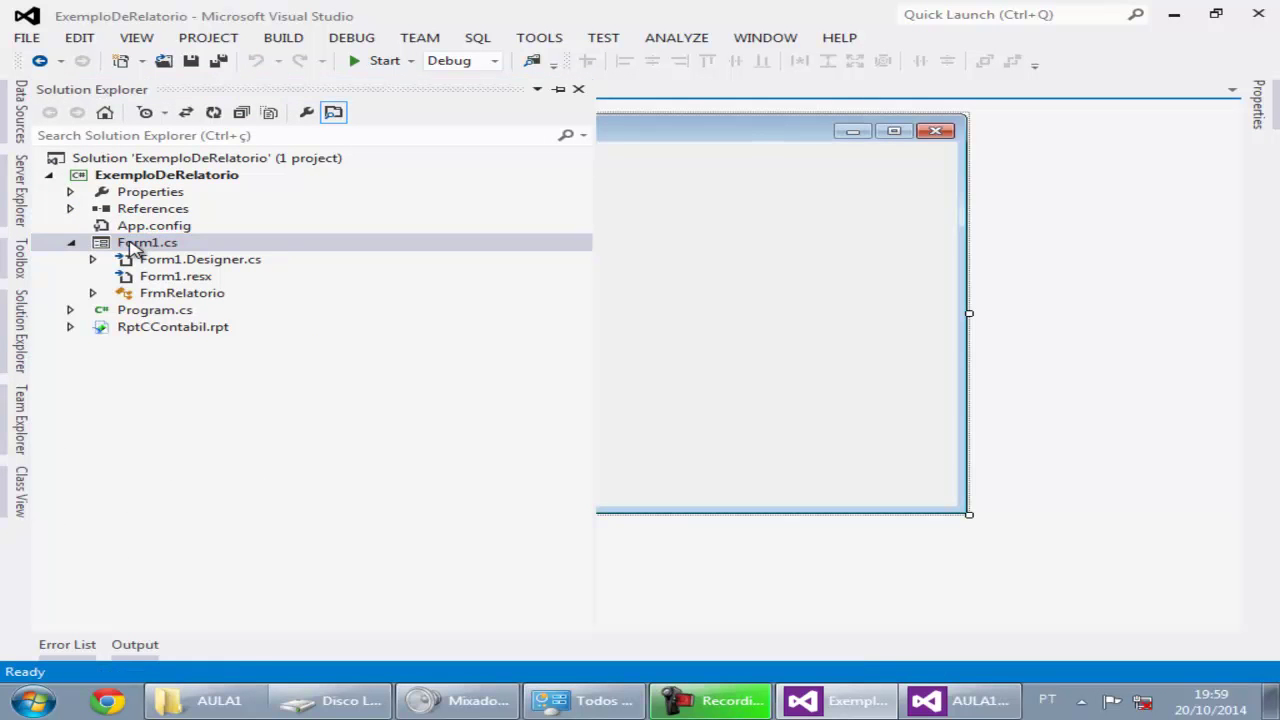
{"action": "left_click", "coordinate": [166, 244]}
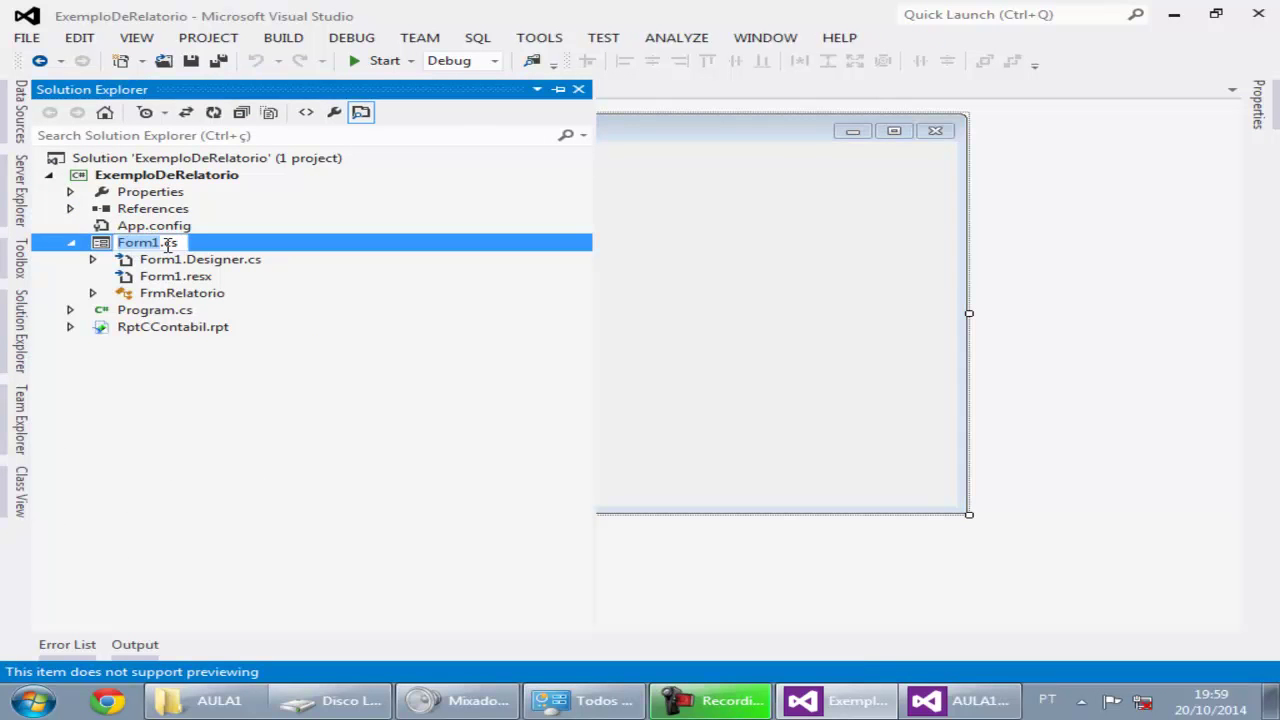
{"action": "type", "text": "FrmRela"}
{"action": "key", "text": "BackSpace"}
{"action": "key", "text": "BackSpace"}
{"action": "key", "text": "BackSpace"}
{"action": "key", "text": "BackSpace"}
{"action": "type", "text": "mR"}
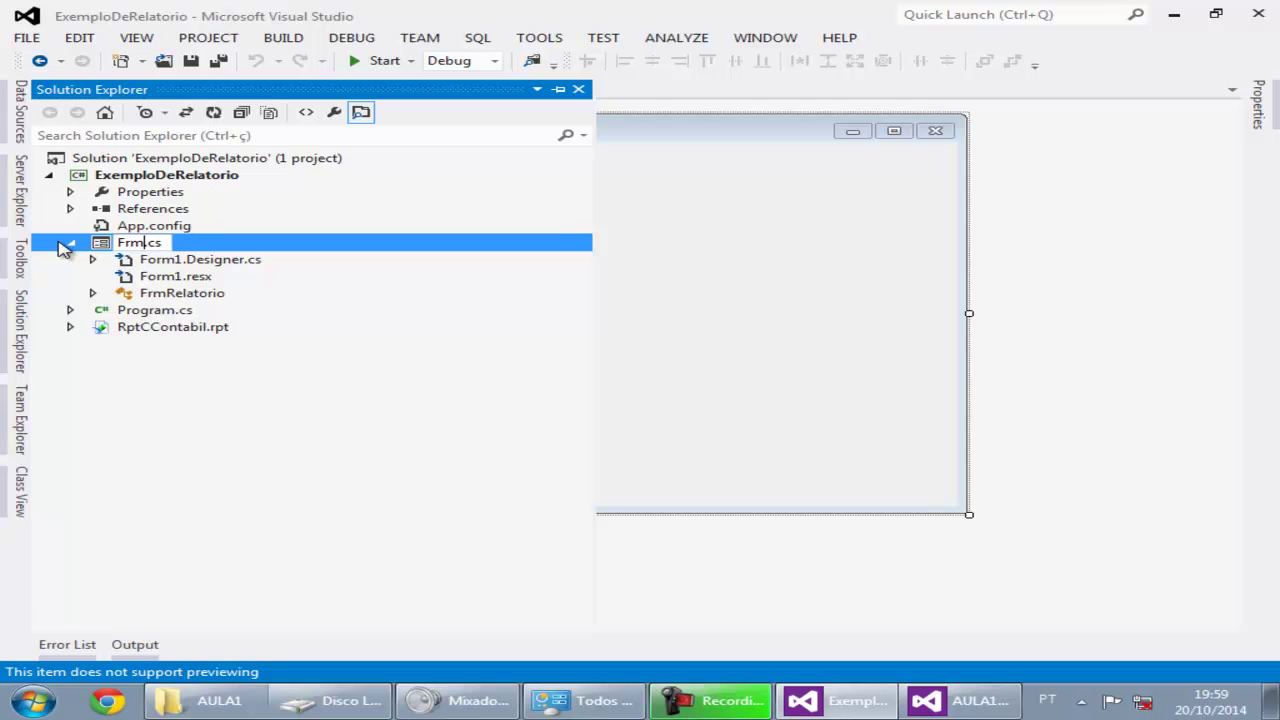
{"action": "type", "text": "elatorio"}
{"action": "key", "text": "Return"}
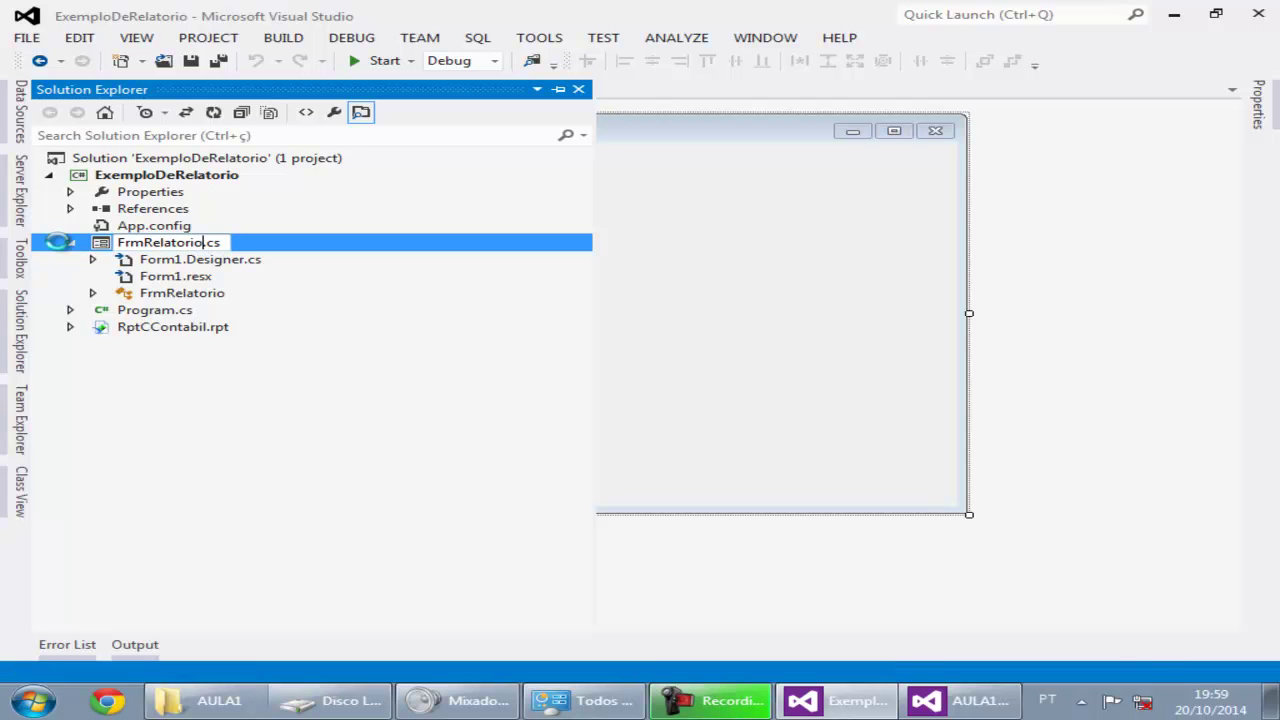
{"action": "left_click", "coordinate": [749, 269]}
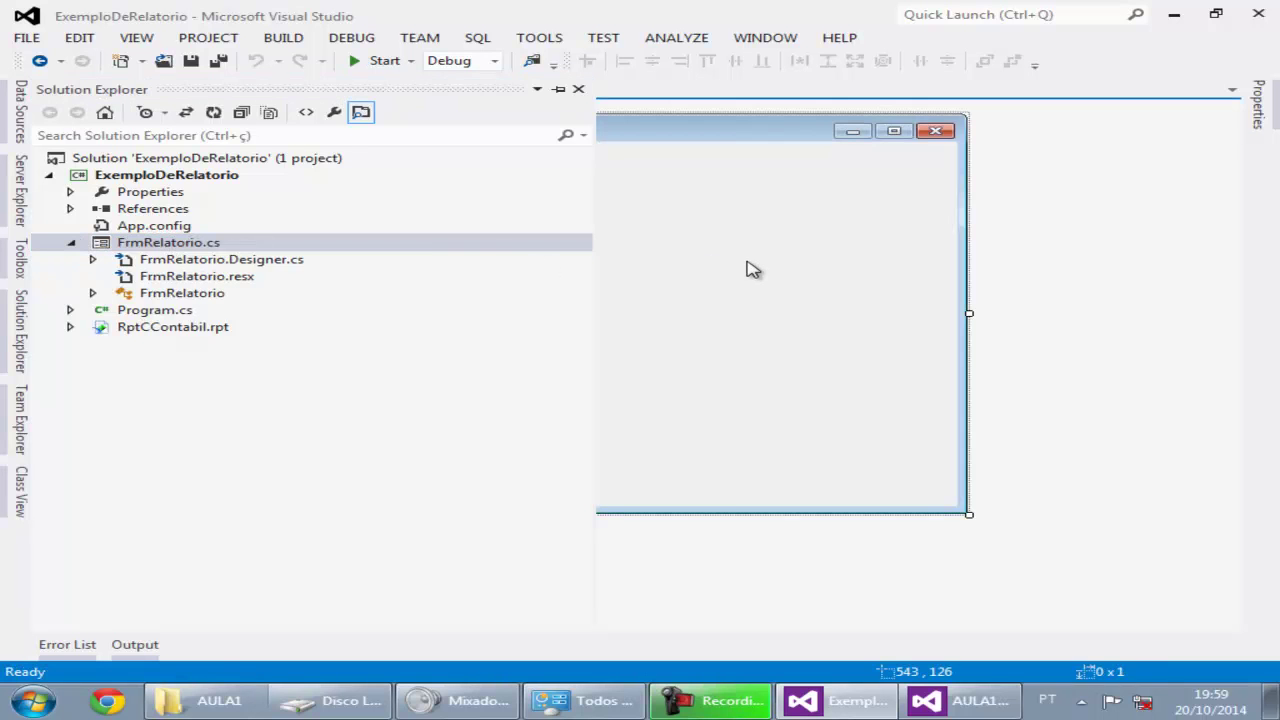
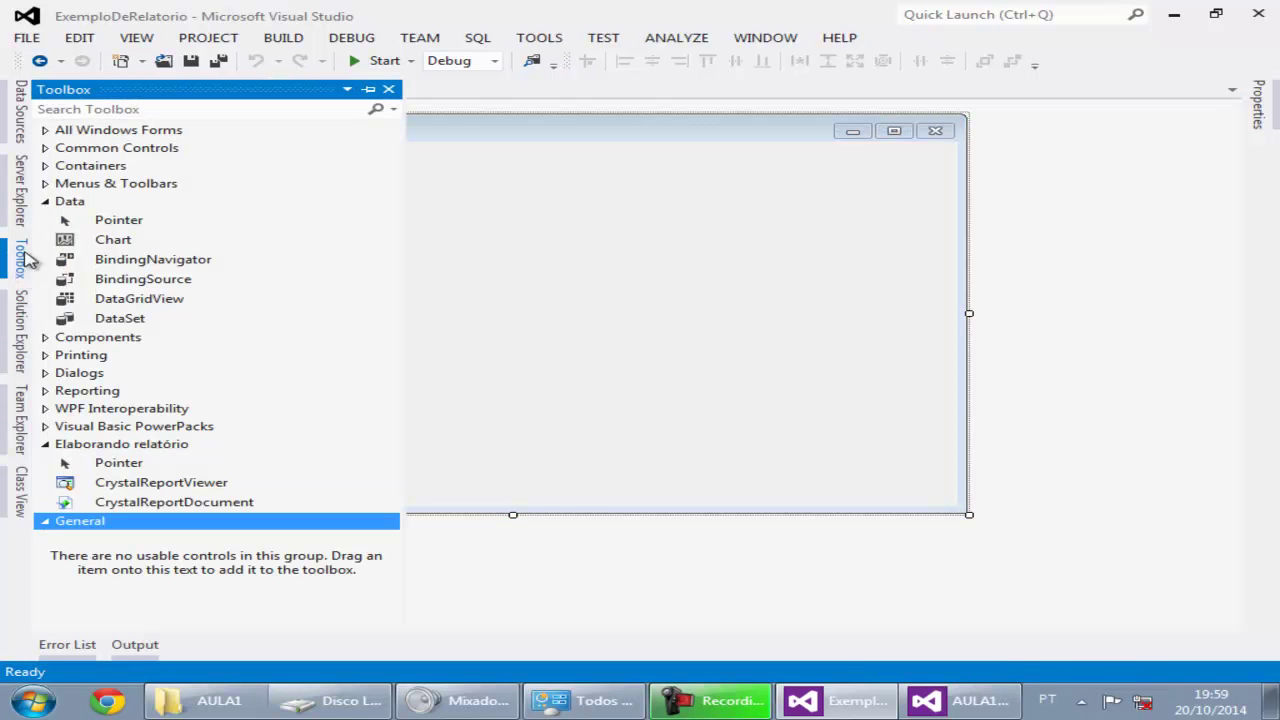
Add a ComboBox near the form's upper edge at about 35; 21 and widen it to about 577 pixels.
{"action": "left_click", "coordinate": [43, 203]}
{"action": "left_click", "coordinate": [48, 150]}
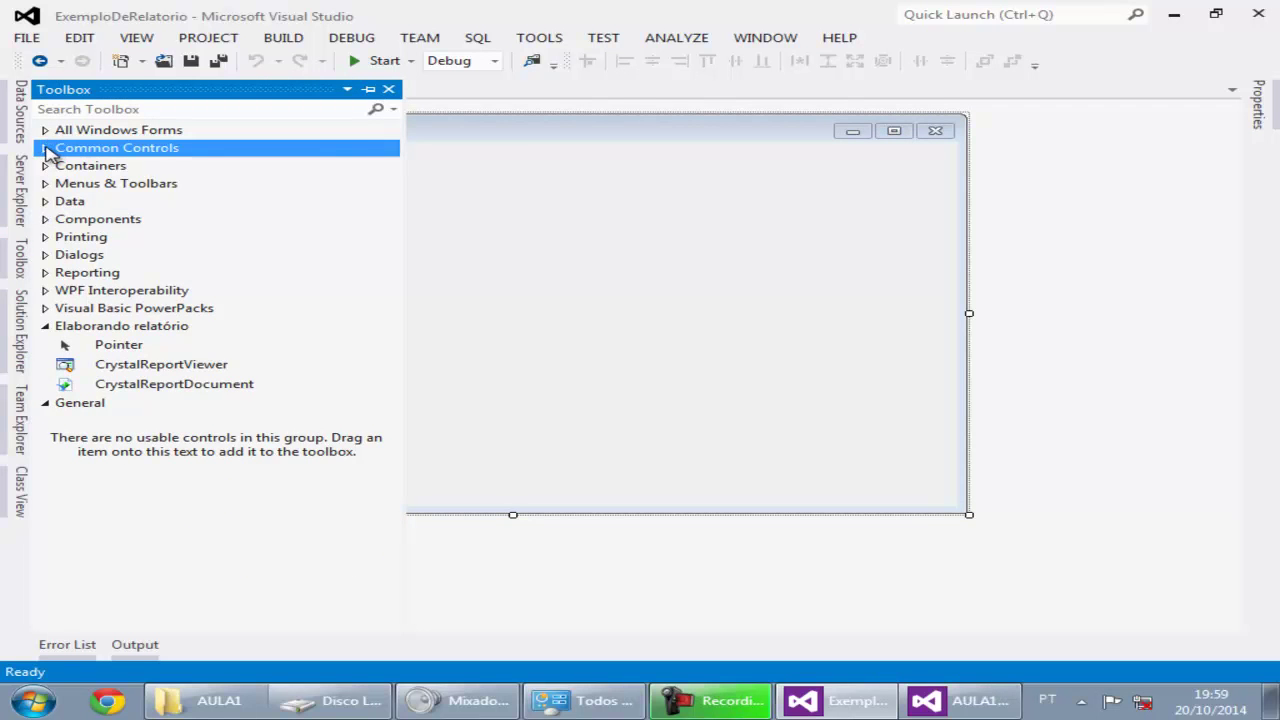
{"action": "left_click", "coordinate": [45, 148]}
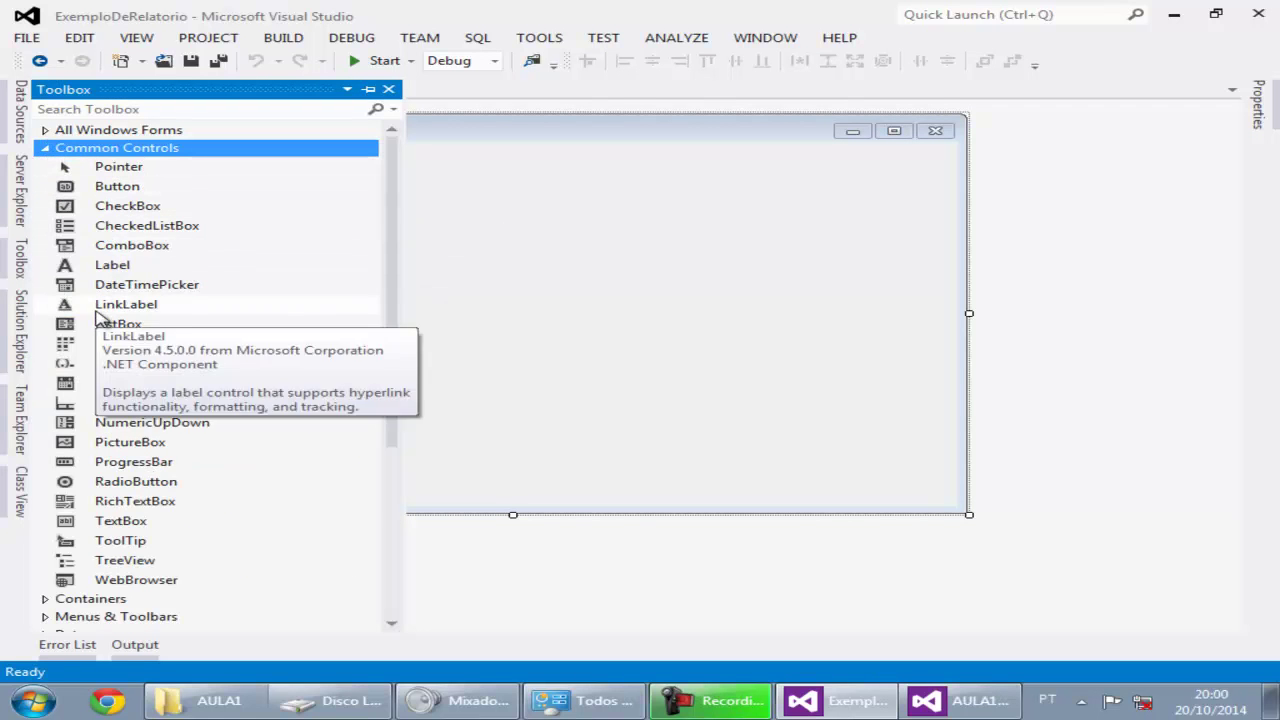
{"action": "left_click", "coordinate": [162, 247]}
{"action": "left_click", "coordinate": [476, 214]}
{"action": "left_click_drag", "start_coordinate": [491, 206], "coordinate": [137, 176]}
{"action": "left_click", "coordinate": [267, 173]}
{"action": "left_click", "coordinate": [260, 171]}
{"action": "left_click_drag", "start_coordinate": [261, 171], "coordinate": [836, 171]}
Set the combo box's Name property to CboRelatorio.
{"action": "left_click", "coordinate": [1265, 113]}
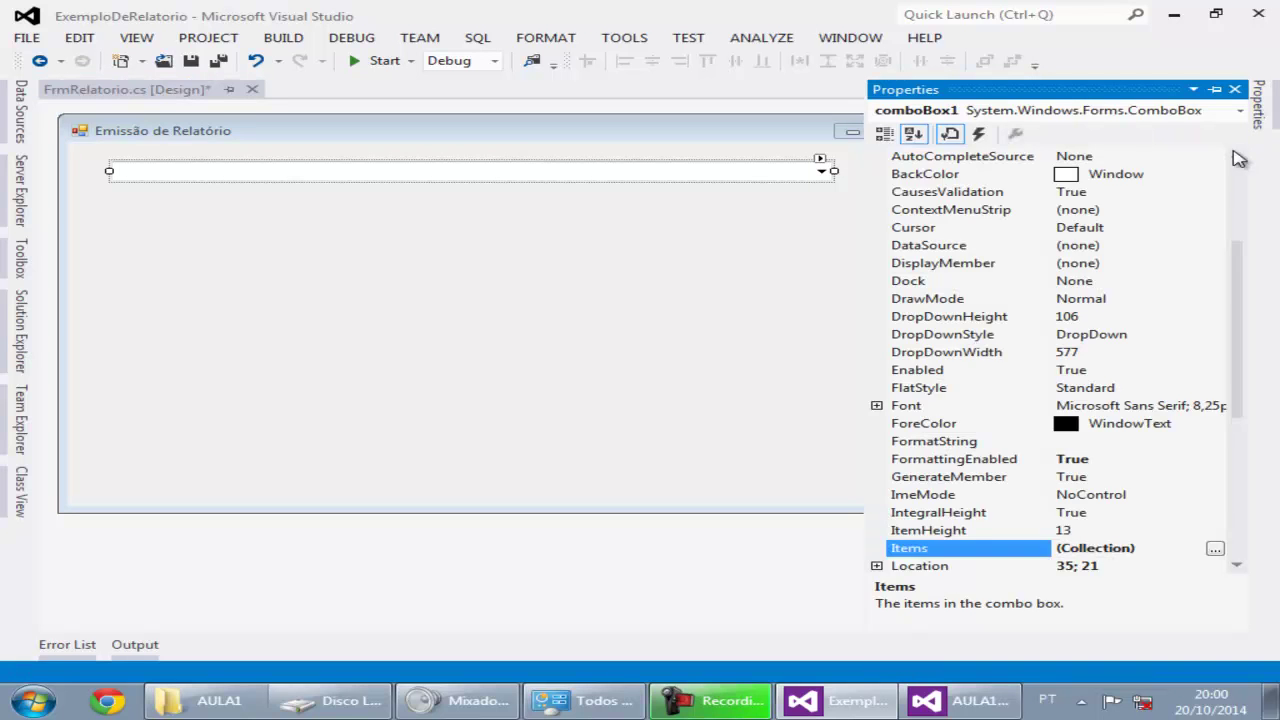
{"action": "scroll", "coordinate": [1240, 171], "scroll_direction": "up", "scroll_amount": 4}
{"action": "left_click", "coordinate": [1183, 194]}
{"action": "left_click", "coordinate": [1163, 195]}
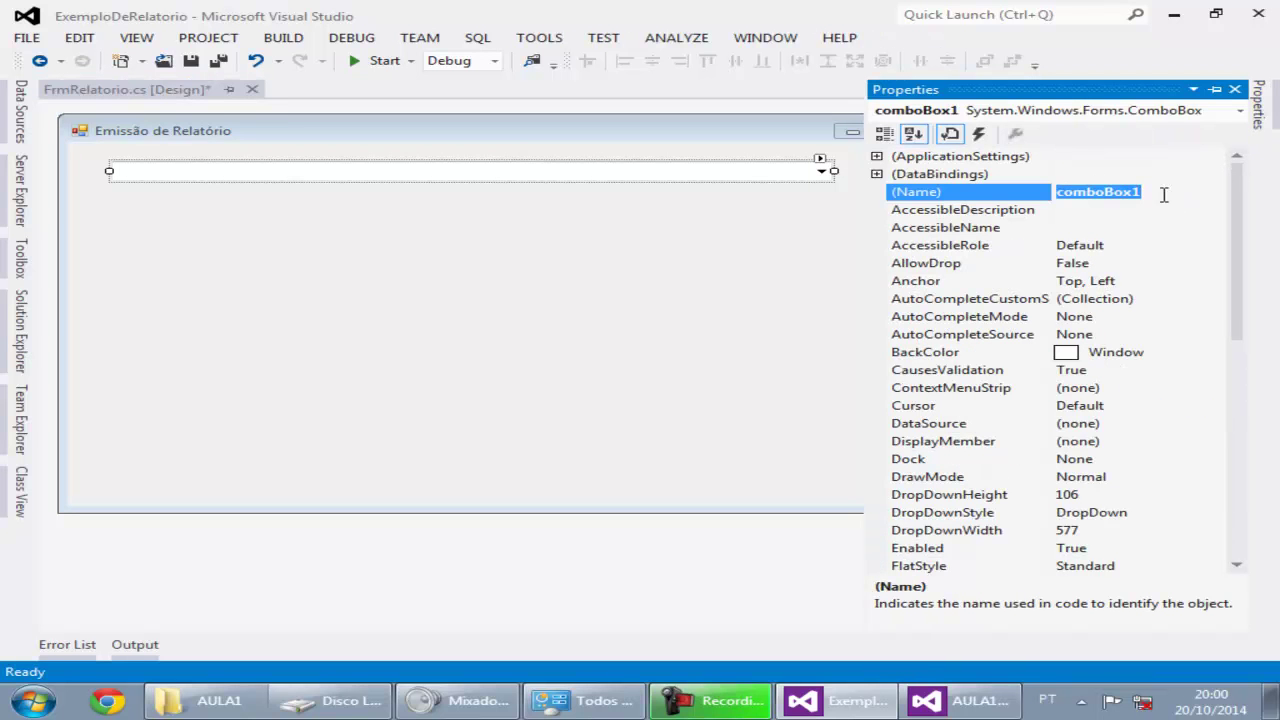
{"action": "type", "text": "c"}
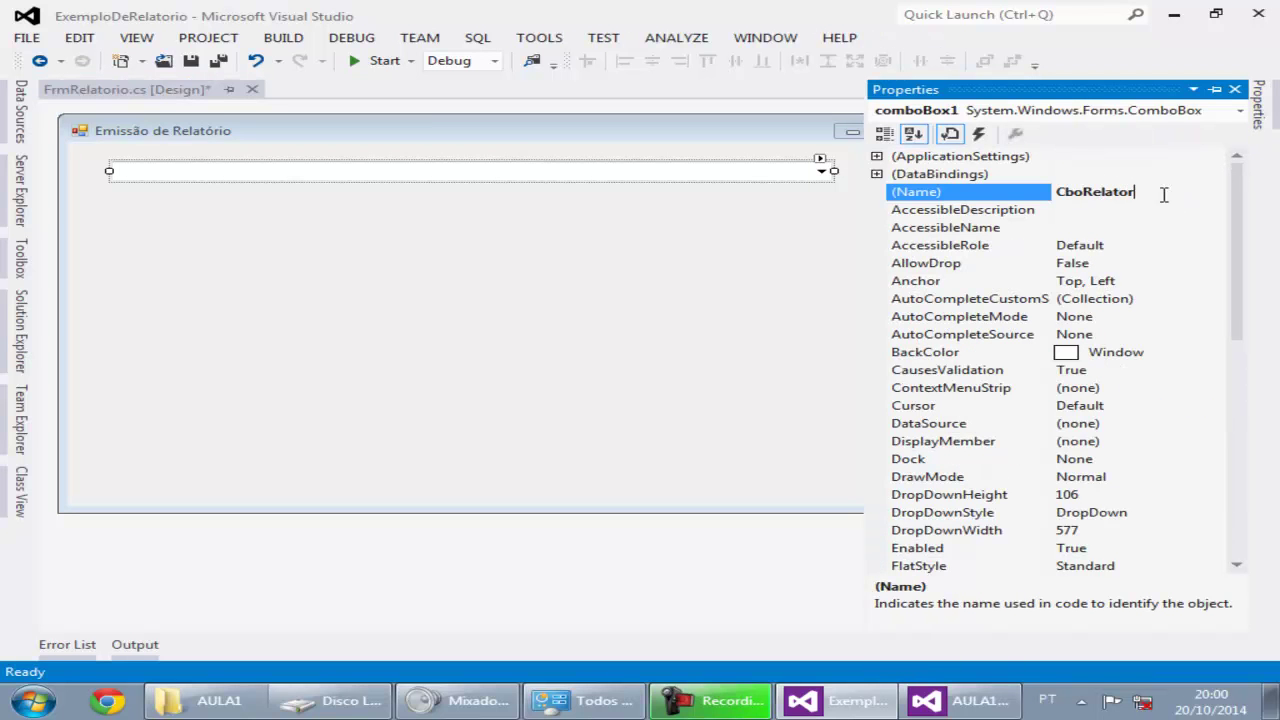
{"action": "key", "text": "Return"}
Set the combo box's DropDownStyle to DropDownList.
{"action": "key", "text": "Down"}
{"action": "key", "text": "Down"}
{"action": "key", "text": "Down"}
{"action": "key", "text": "Down"}
{"action": "key", "text": "Down"}
{"action": "key", "text": "Down"}
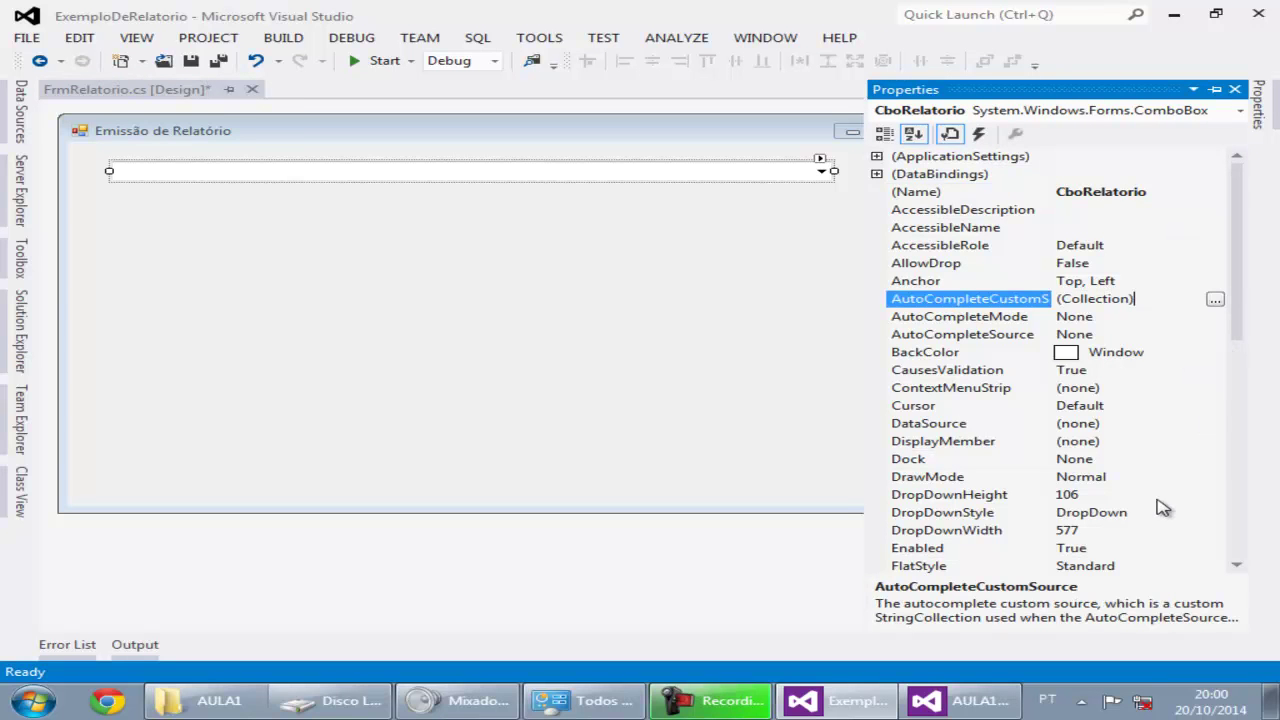
{"action": "left_click_drag", "start_coordinate": [1245, 345], "coordinate": [1245, 388]}
{"action": "left_click", "coordinate": [1189, 427]}
{"action": "left_click", "coordinate": [1214, 424]}
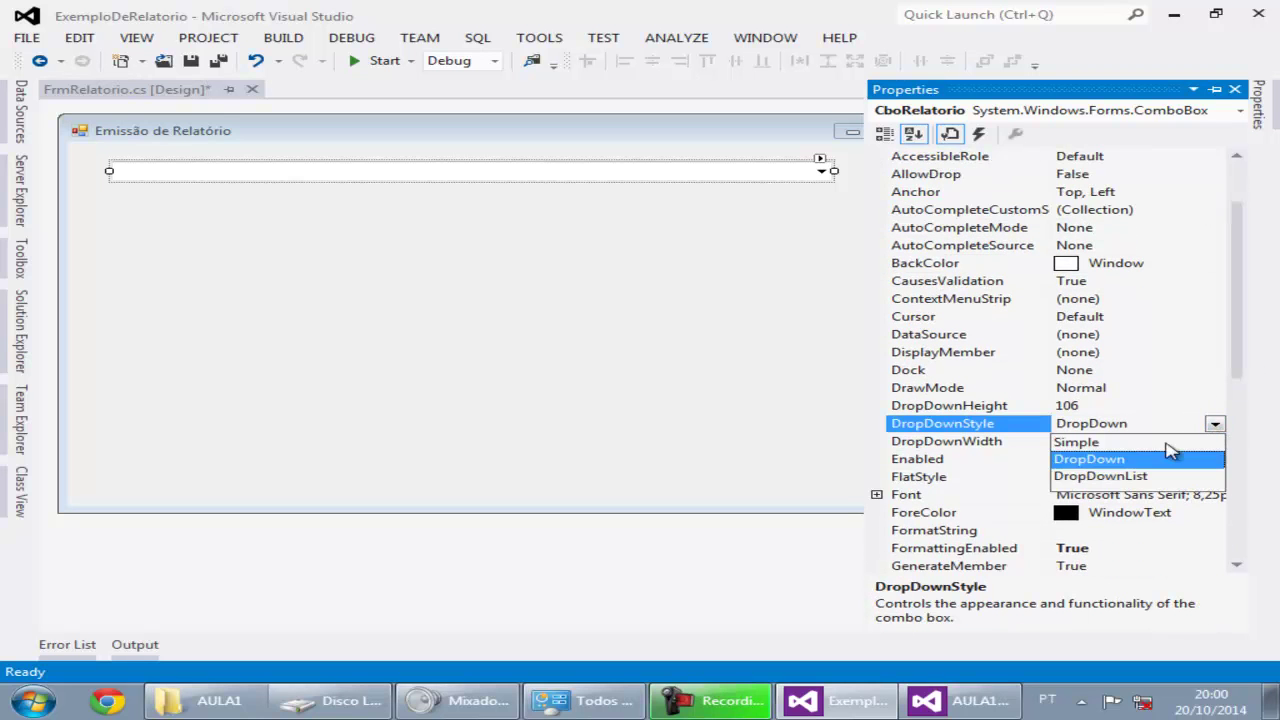
{"action": "left_click", "coordinate": [1100, 476]}
Add the entry "Lista Conta Contabeis" to the combo box's Items collection.
{"action": "left_click", "coordinate": [1241, 478]}
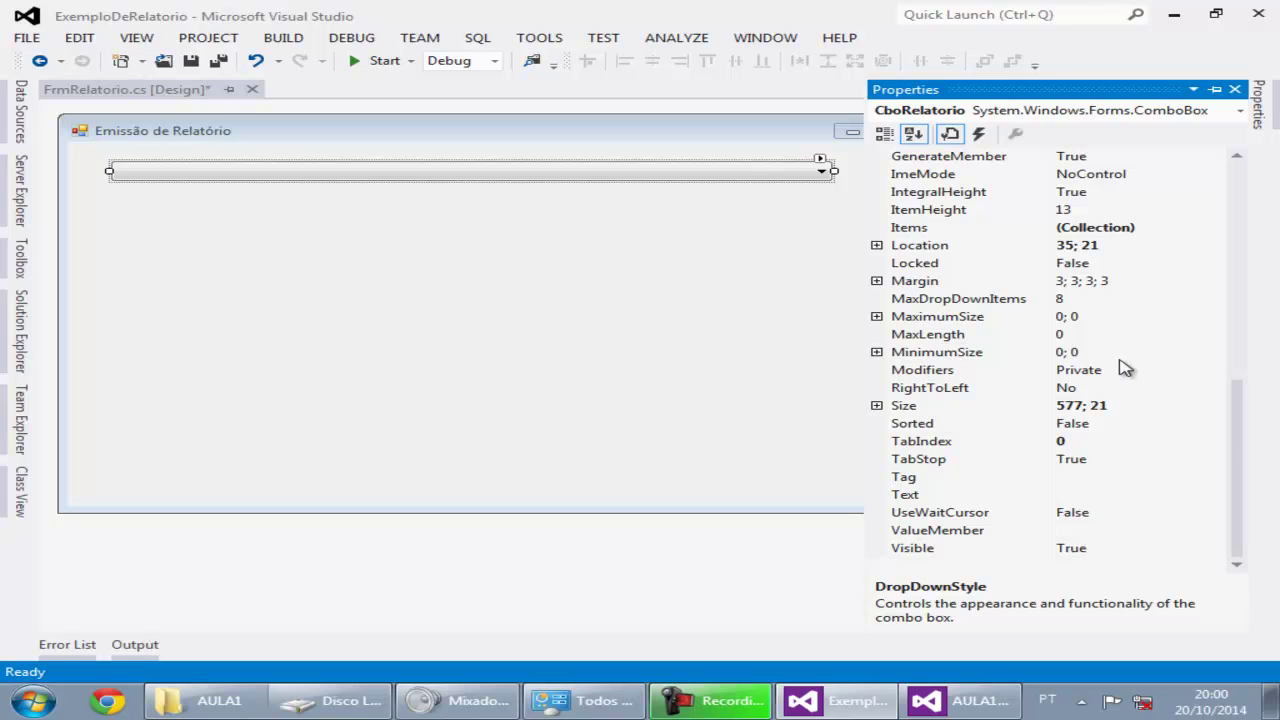
{"action": "left_click", "coordinate": [1143, 227]}
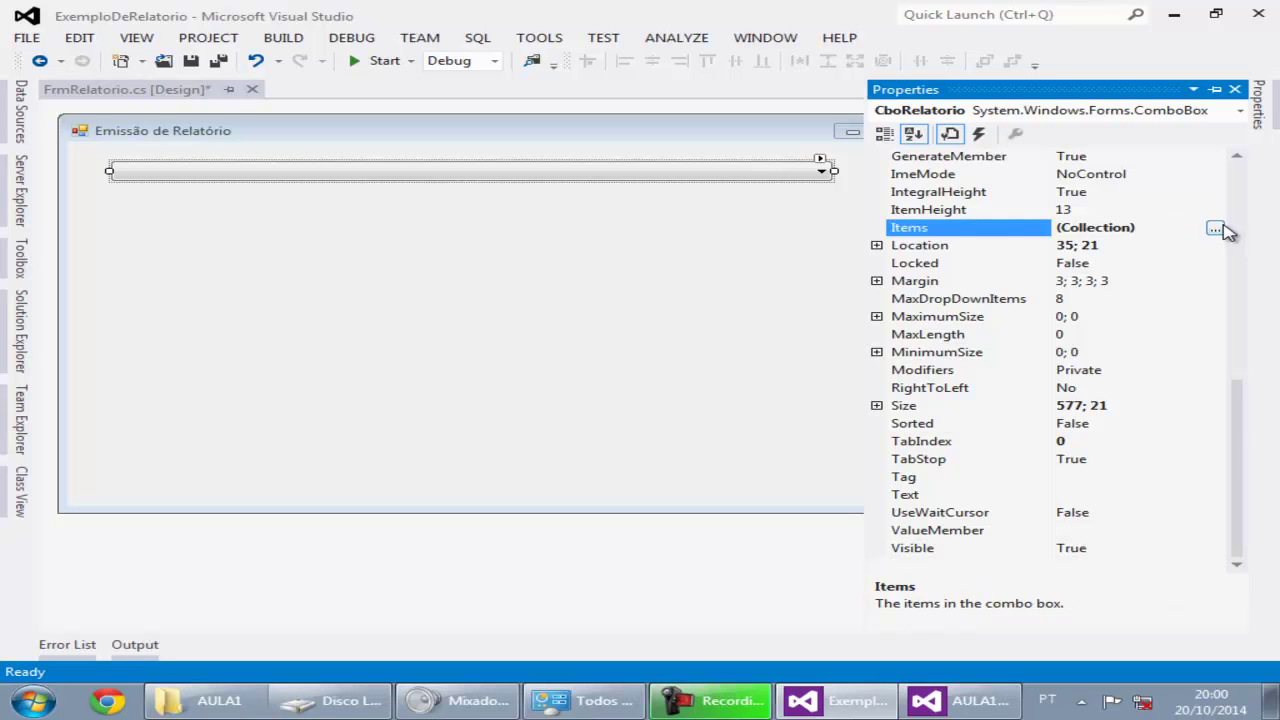
{"action": "left_click", "coordinate": [1224, 230]}
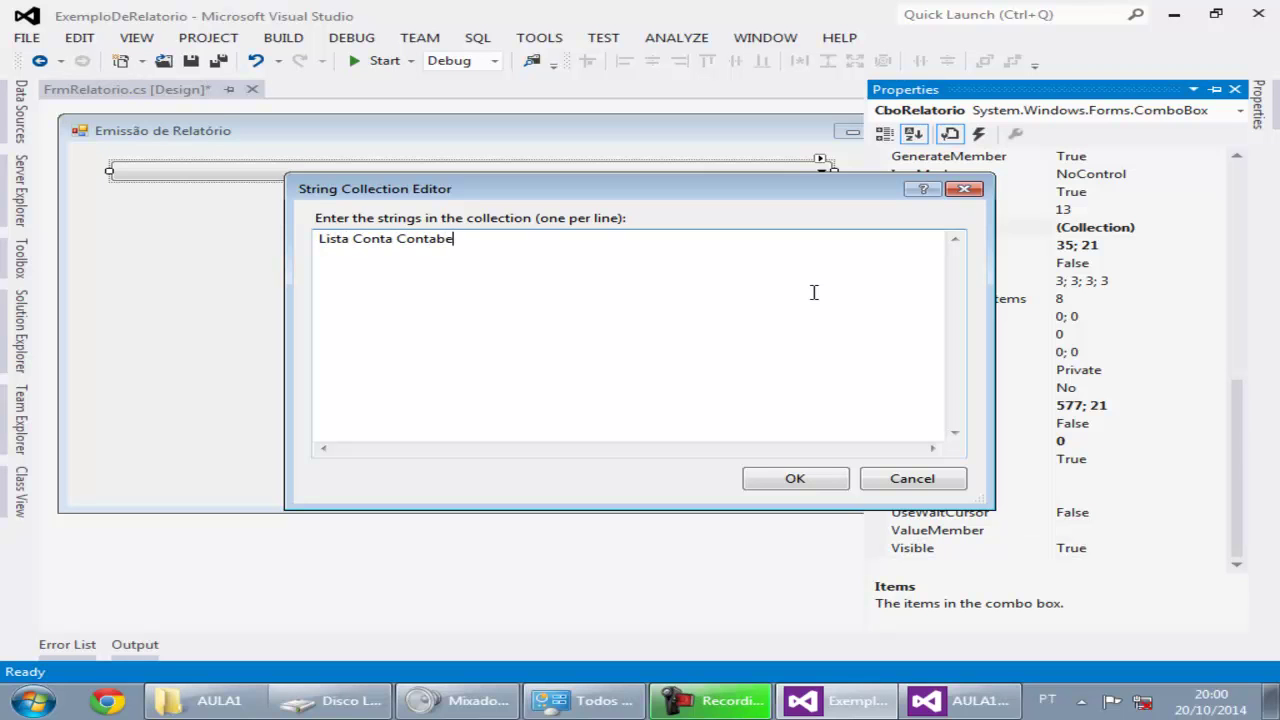
{"action": "key", "text": "ctrl+shift+Left"}
{"action": "key", "text": "ctrl+shift+Left"}
{"action": "key", "text": "ctrl+shift+Left"}
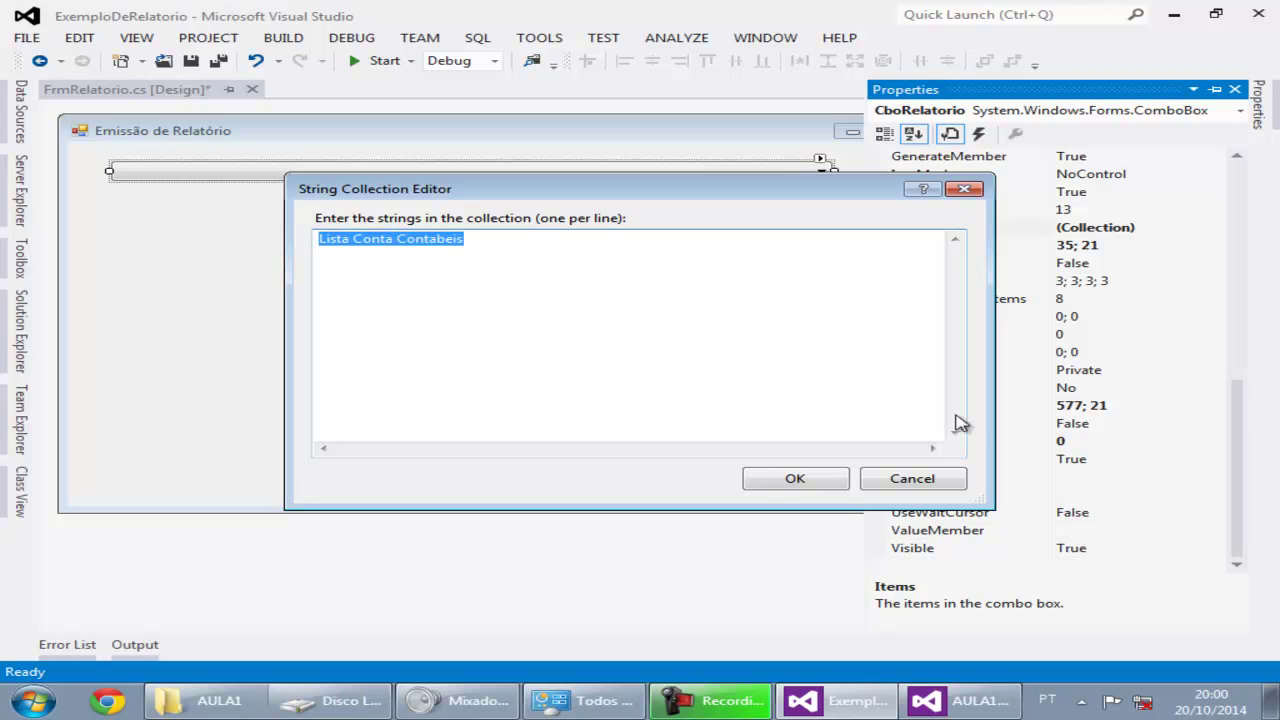
{"action": "left_click", "coordinate": [790, 479]}
{"action": "left_click", "coordinate": [466, 283]}
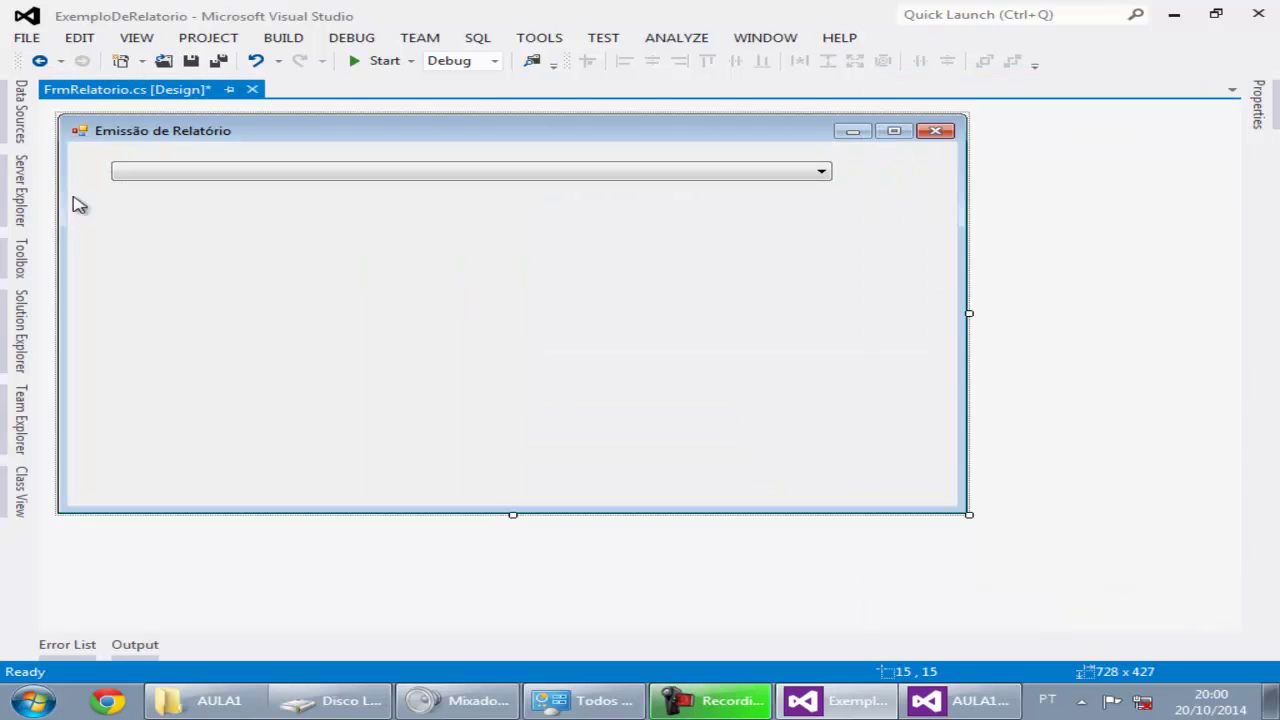
Add a Button below the combo box at about 35; 95 and widen it to about 577 pixels.
{"action": "left_click", "coordinate": [20, 212]}
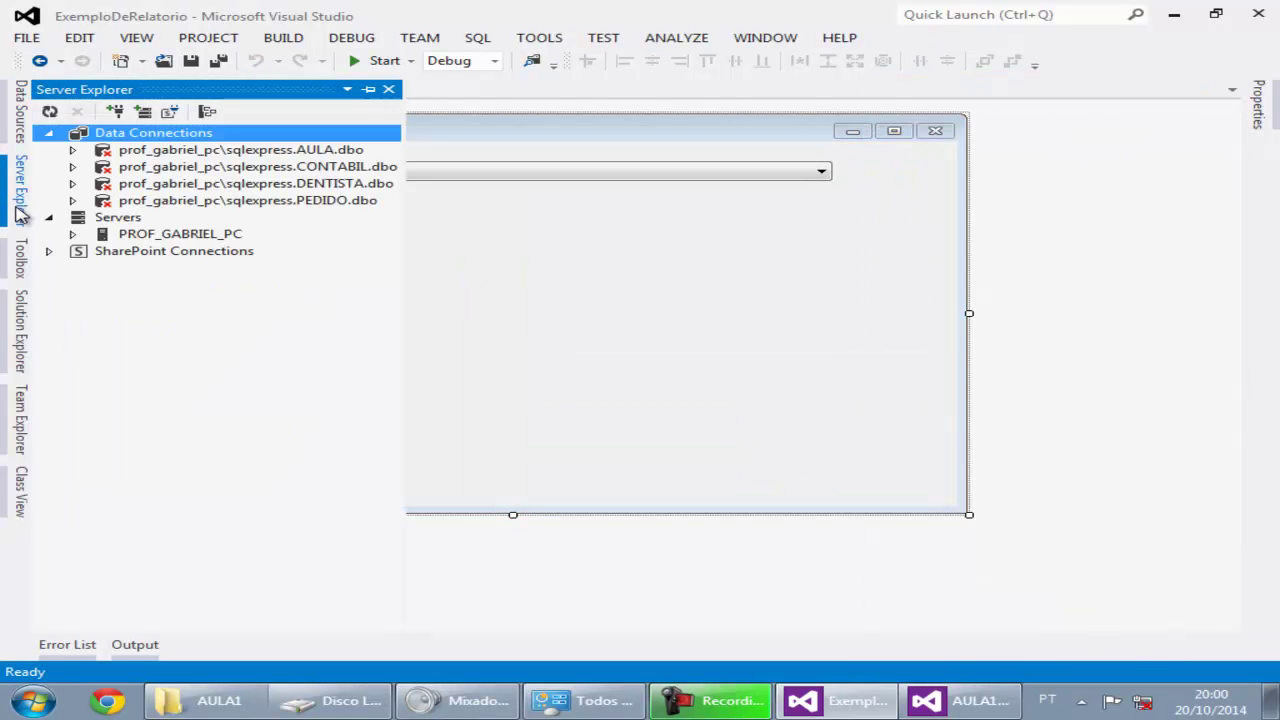
{"action": "left_click", "coordinate": [24, 260]}
{"action": "left_click", "coordinate": [105, 186]}
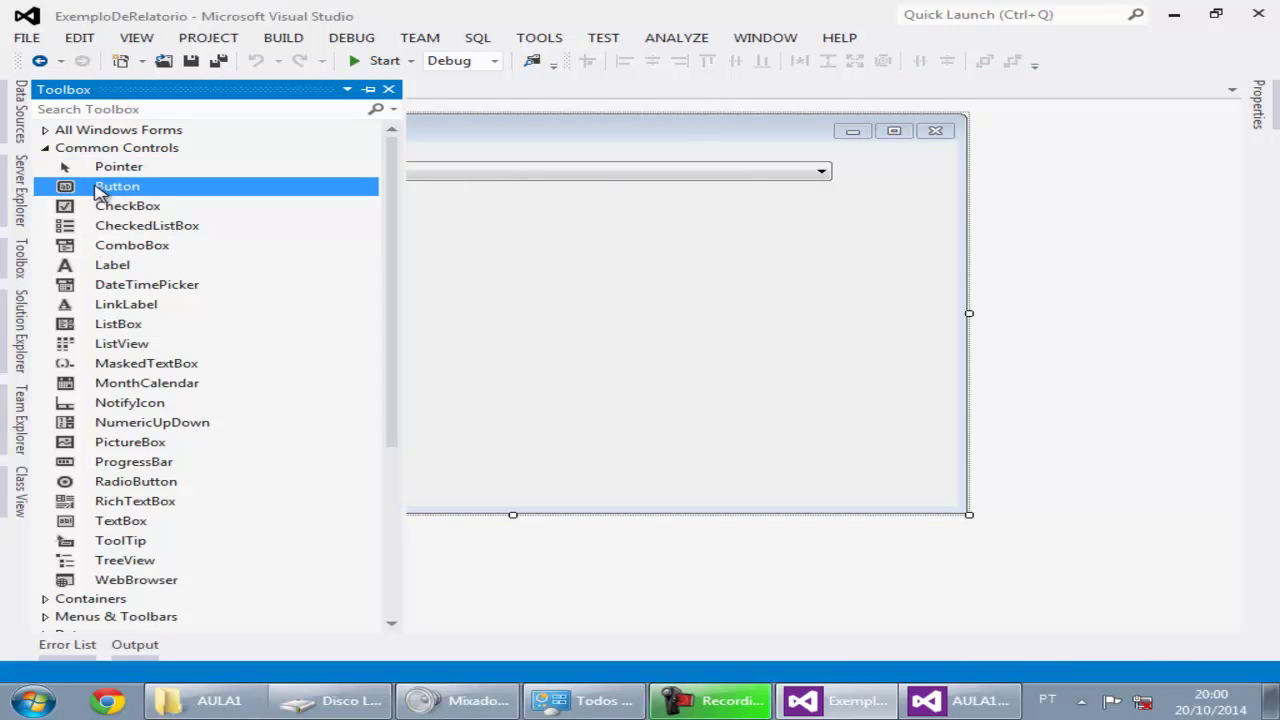
{"action": "left_click", "coordinate": [428, 265]}
{"action": "left_click_drag", "start_coordinate": [496, 263], "coordinate": [835, 225]}
Set the new button's Name property to BtnAbrirRelatorio.
{"action": "left_click", "coordinate": [1258, 105]}
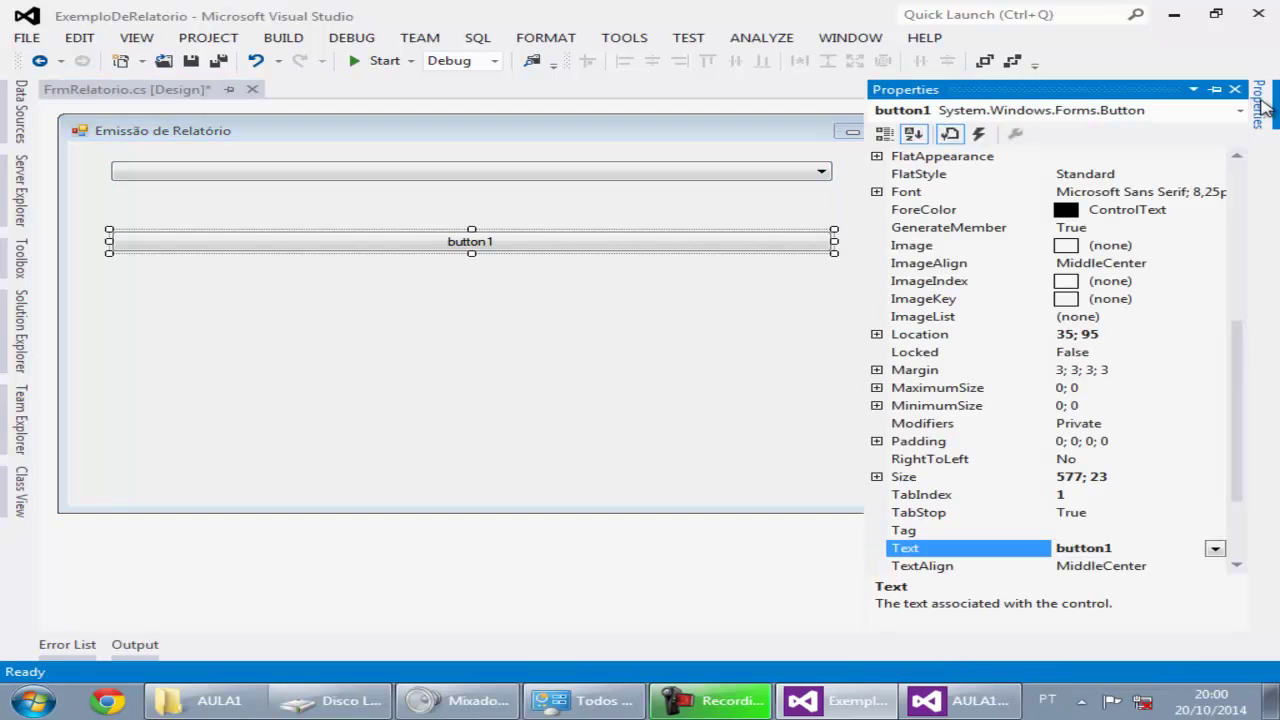
{"action": "left_click", "coordinate": [1240, 190]}
{"action": "left_click", "coordinate": [1160, 196]}
{"action": "type", "text": "BtnAbrirRelatorio"}
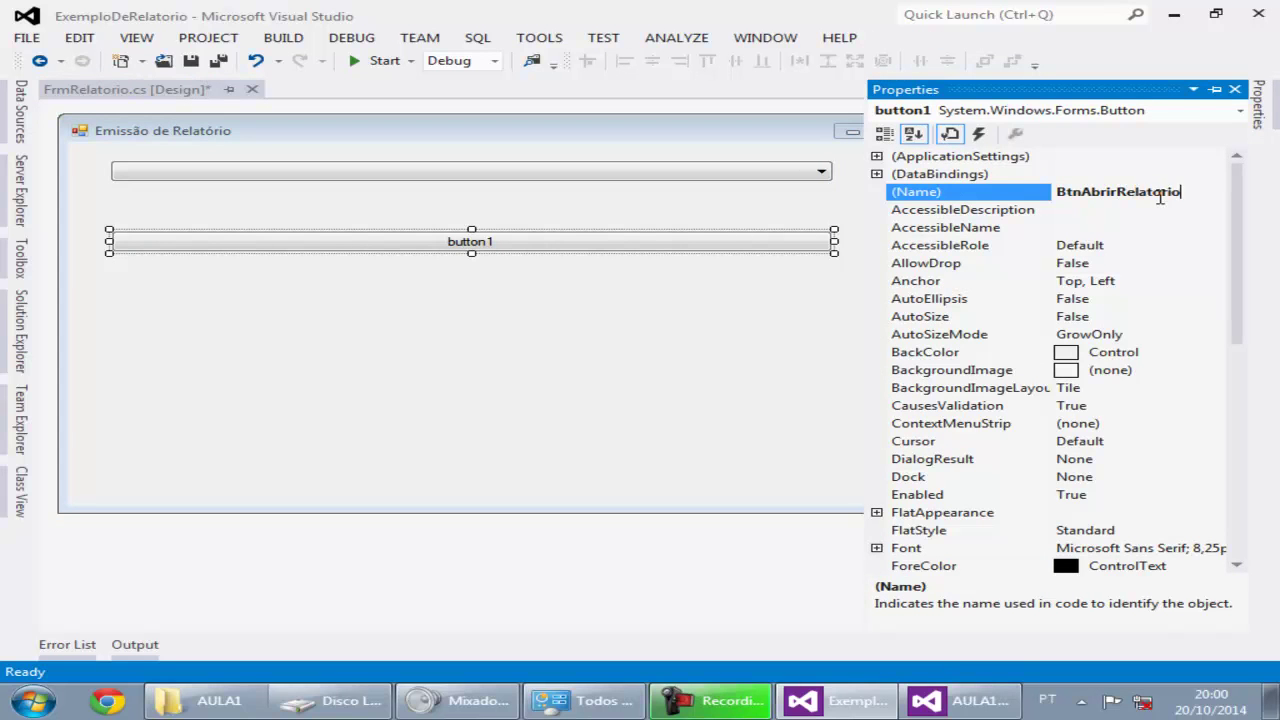
{"action": "key", "text": "Return"}
{"action": "left_click", "coordinate": [580, 338]}
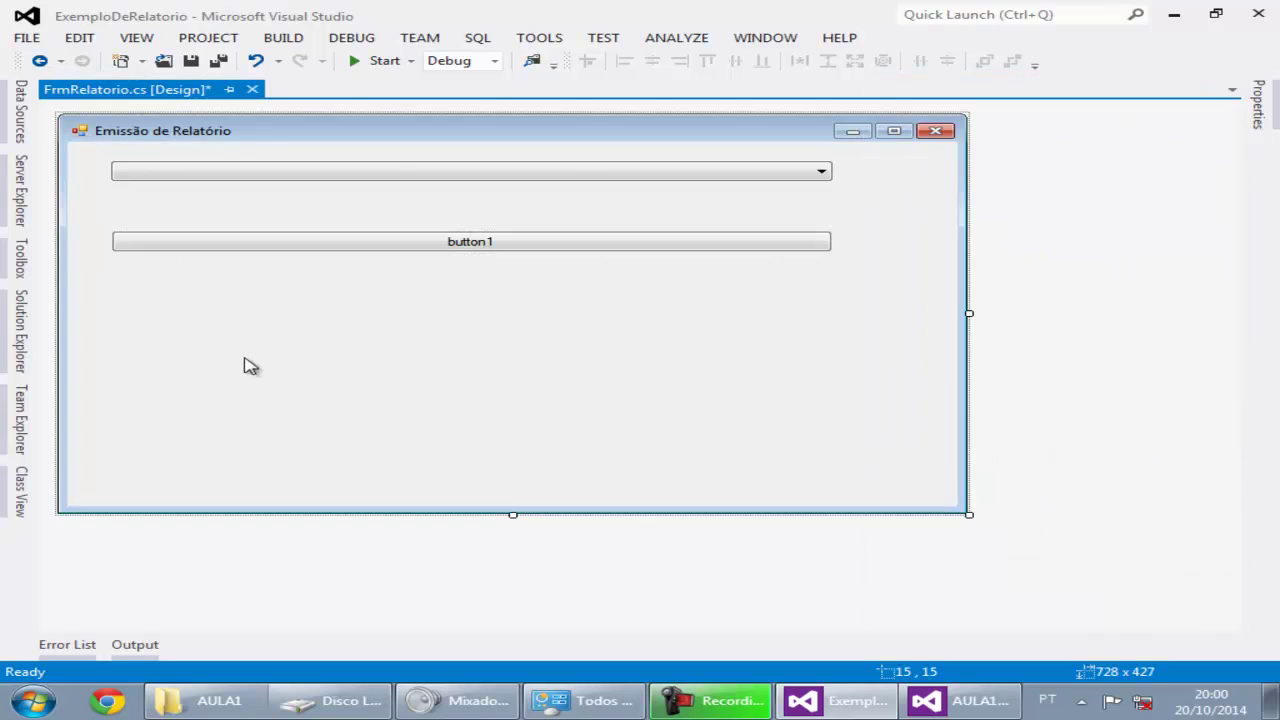
Add a CrystalReportViewer below the button at about 1; 124 and stretch it about 711 pixels wide and down to the form's lower edge.
{"action": "left_click", "coordinate": [27, 277]}
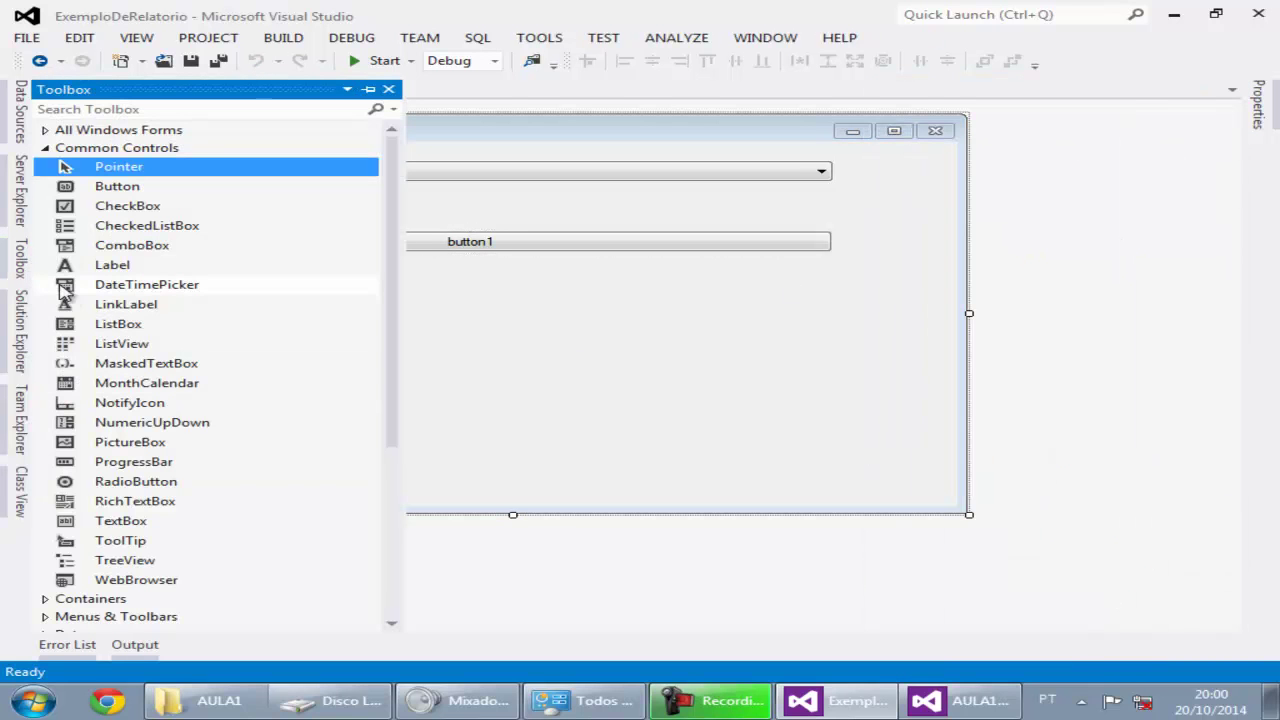
{"action": "left_click", "coordinate": [43, 150]}
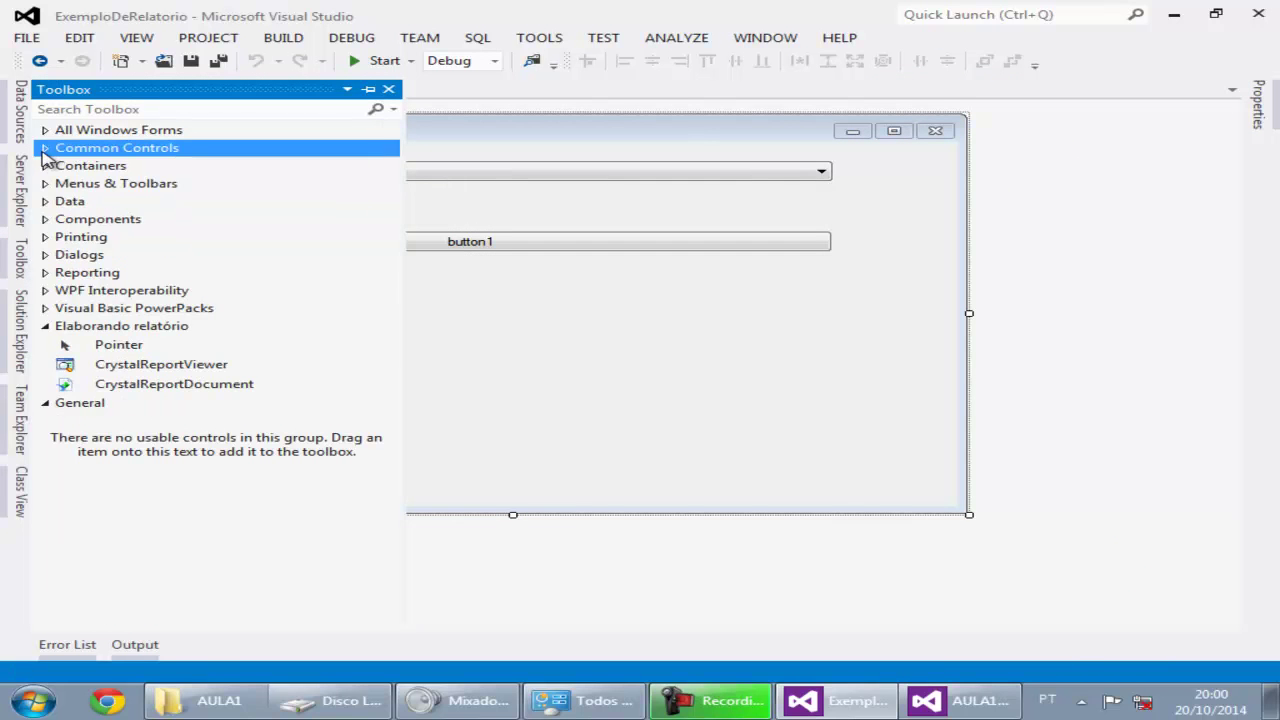
{"action": "left_click", "coordinate": [46, 276]}
{"action": "left_click", "coordinate": [46, 276]}
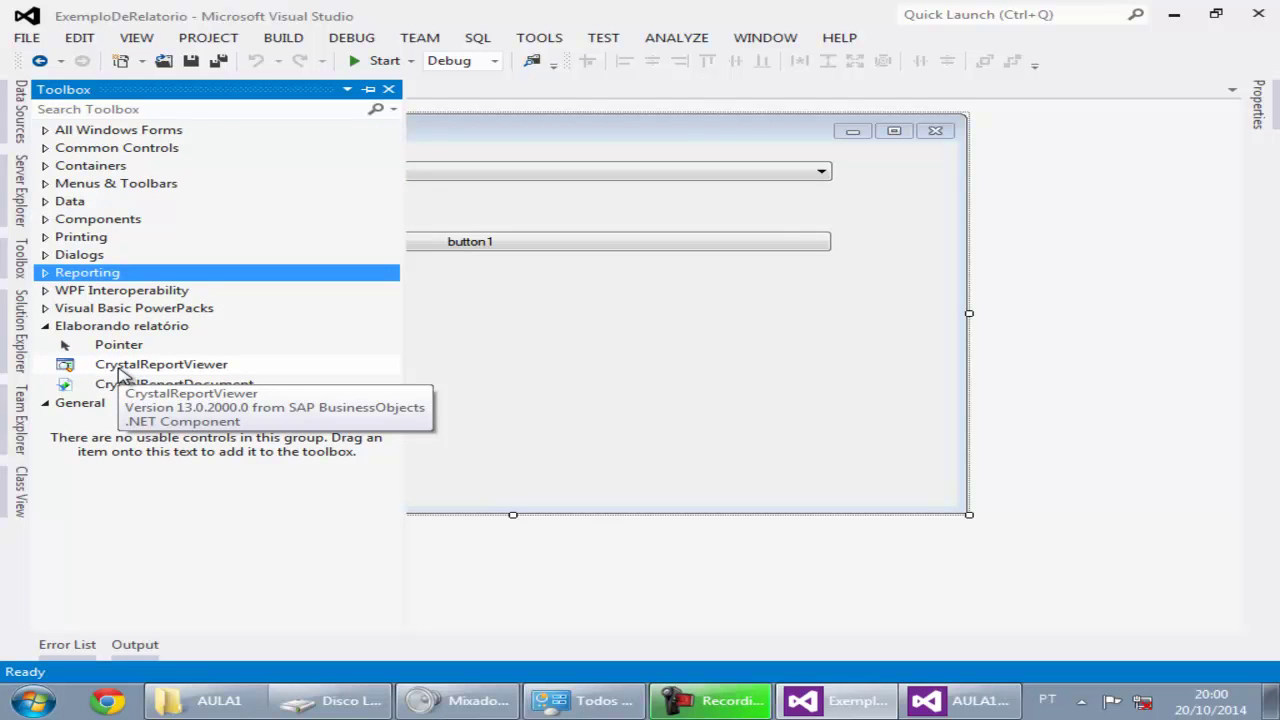
{"action": "left_click", "coordinate": [46, 238]}
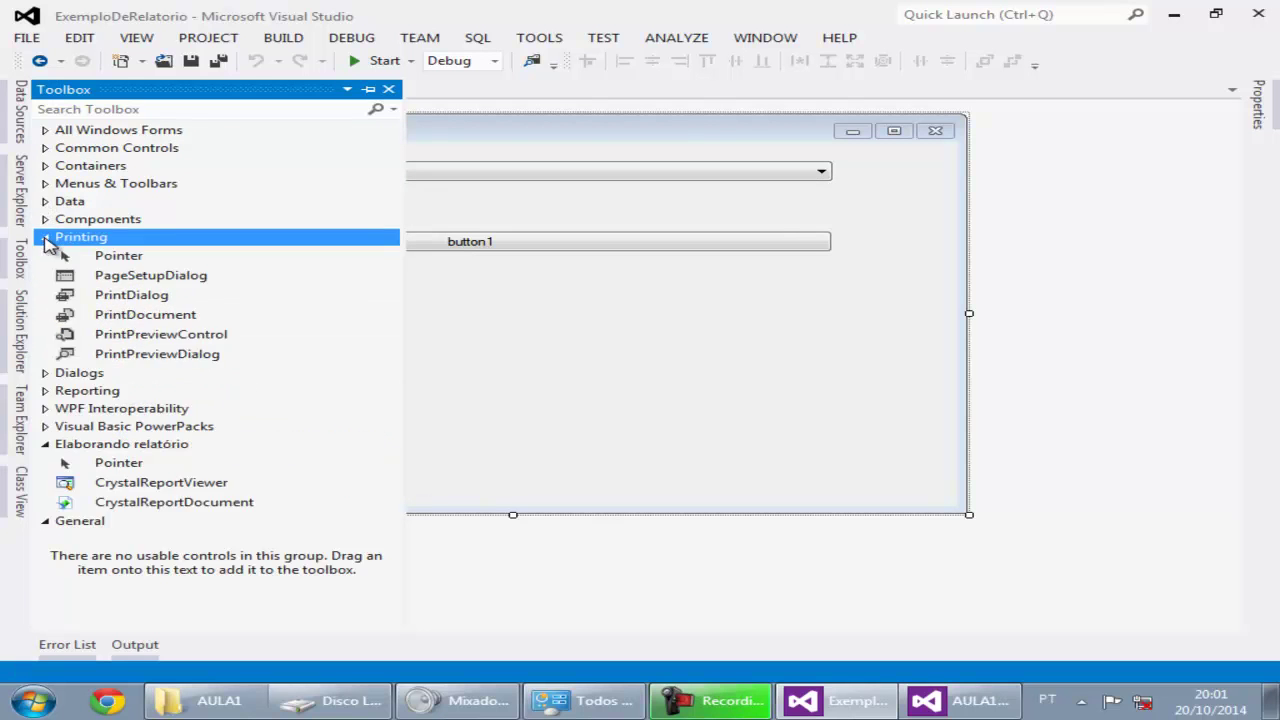
{"action": "left_click", "coordinate": [45, 238]}
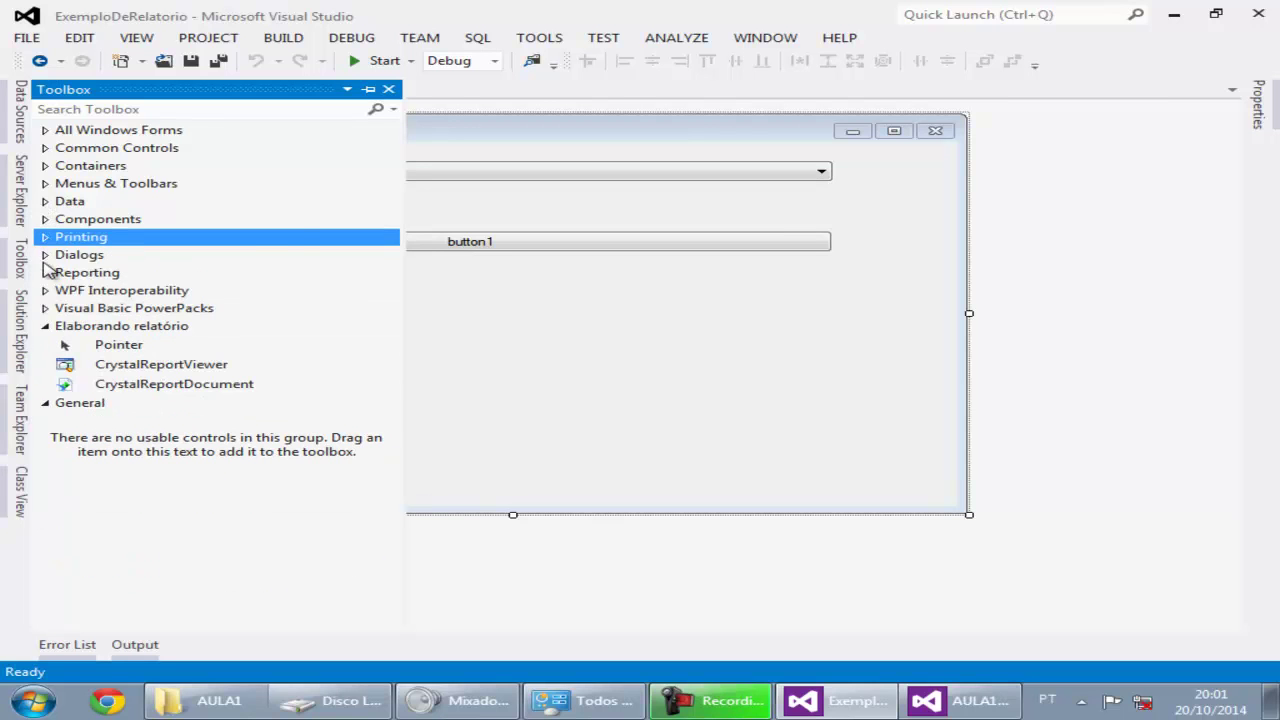
{"action": "left_click", "coordinate": [44, 273]}
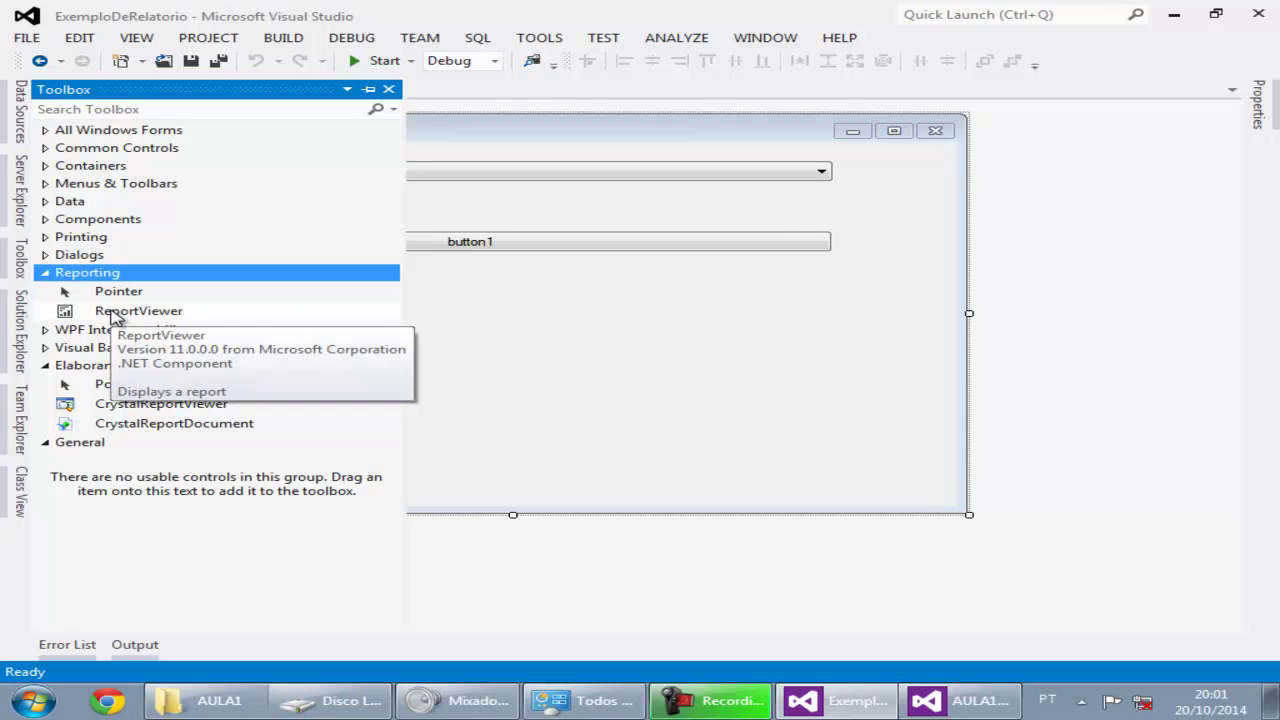
{"action": "left_click", "coordinate": [122, 405]}
{"action": "left_click_drag", "start_coordinate": [122, 408], "coordinate": [100, 303]}
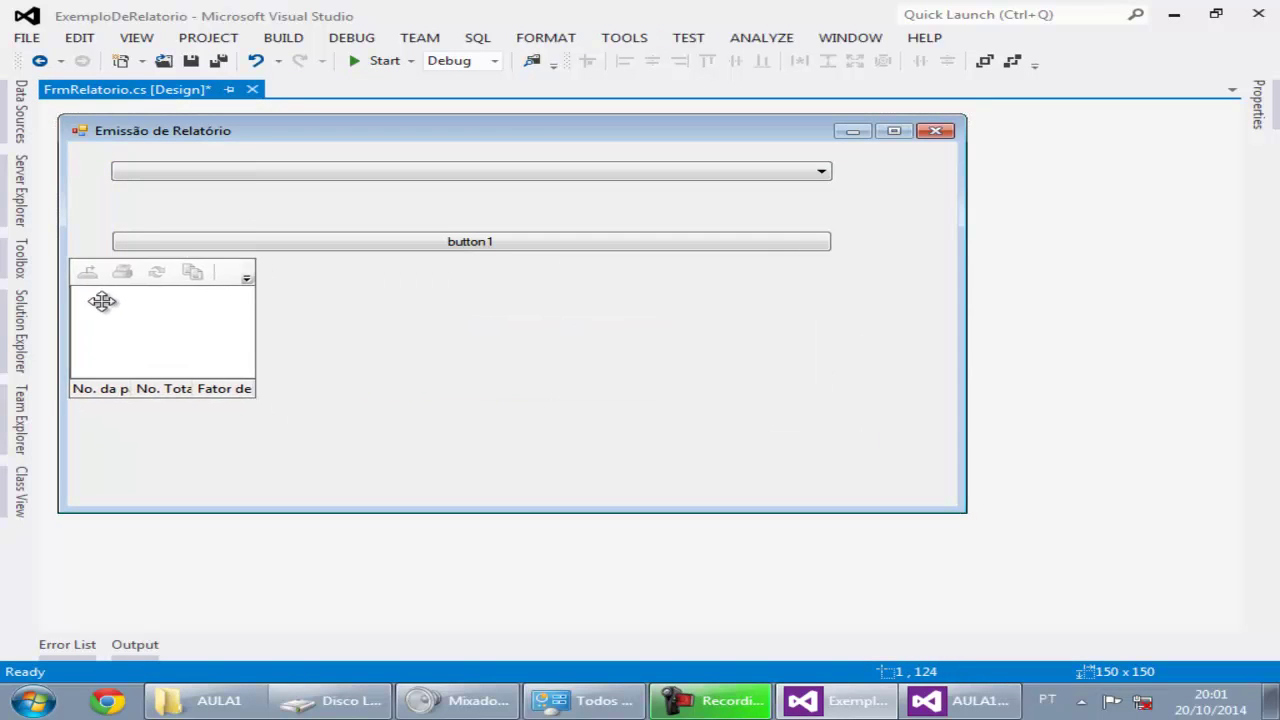
{"action": "left_click_drag", "start_coordinate": [257, 328], "coordinate": [956, 332]}
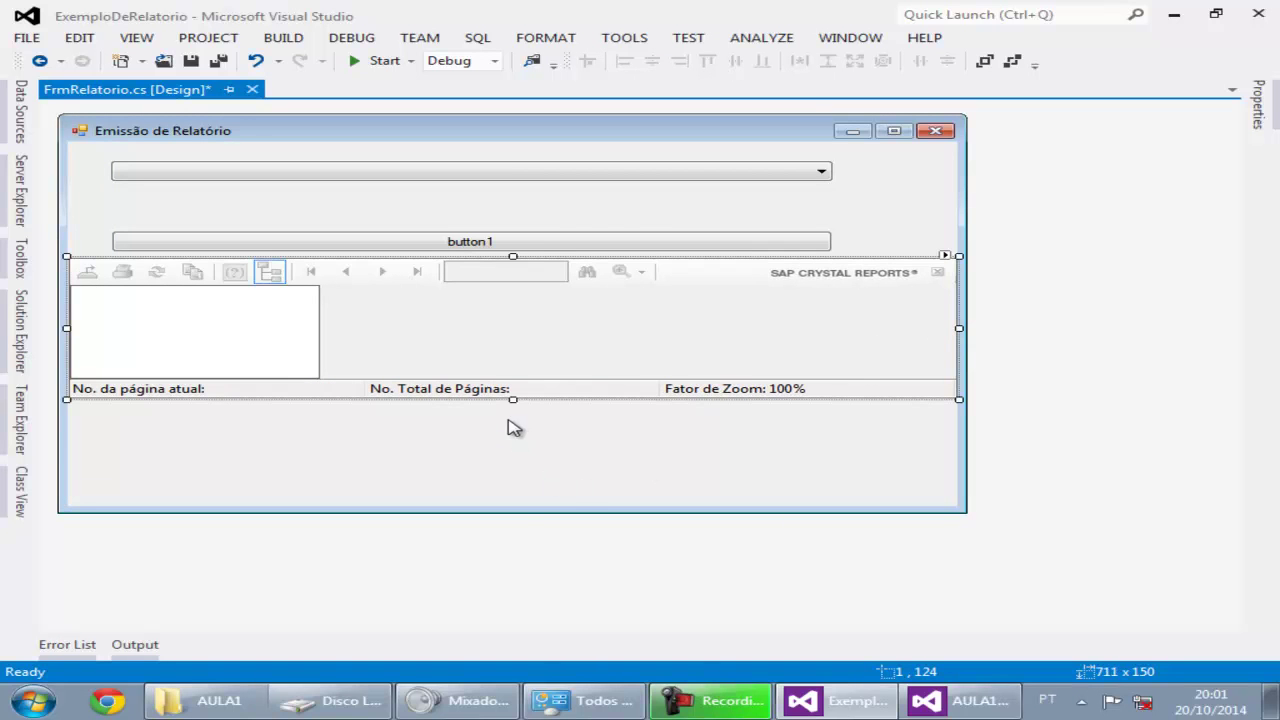
{"action": "left_click_drag", "start_coordinate": [512, 400], "coordinate": [519, 508]}
Anchor the report viewer to all four sides and enlarge the form to about 728 x 532 pixels.
{"action": "left_click", "coordinate": [1262, 118]}
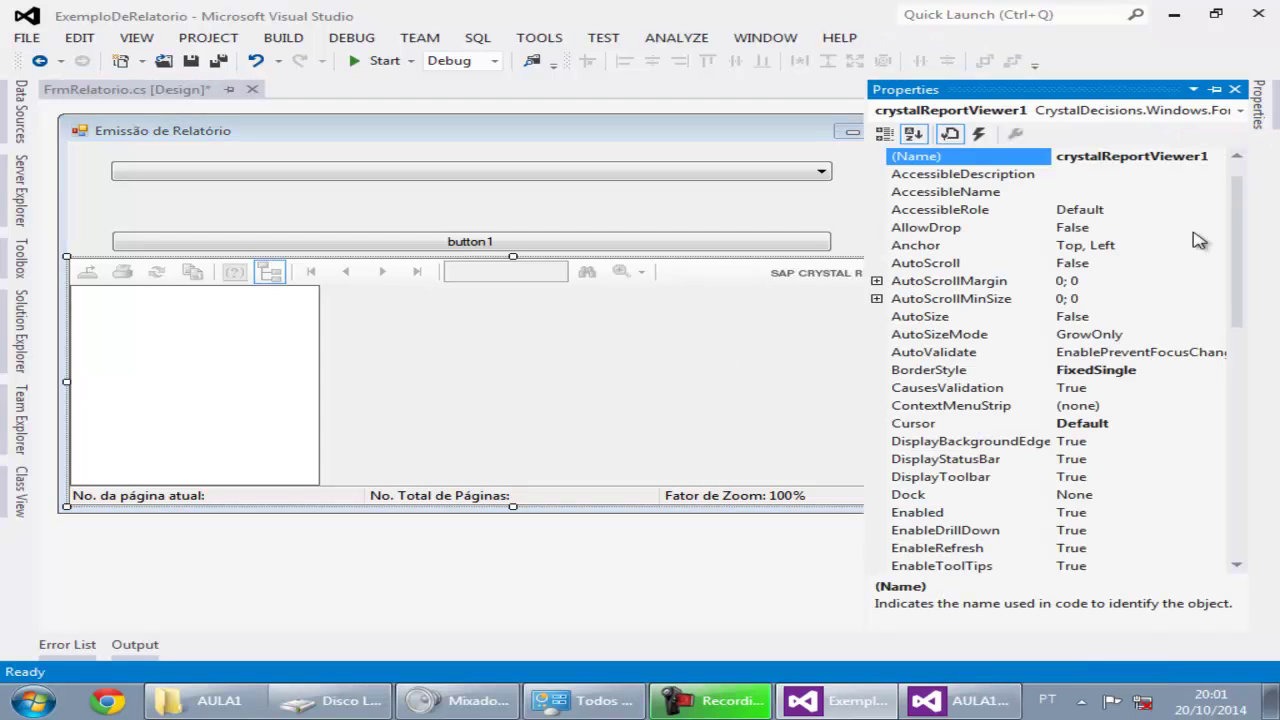
{"action": "double_click", "coordinate": [1162, 156]}
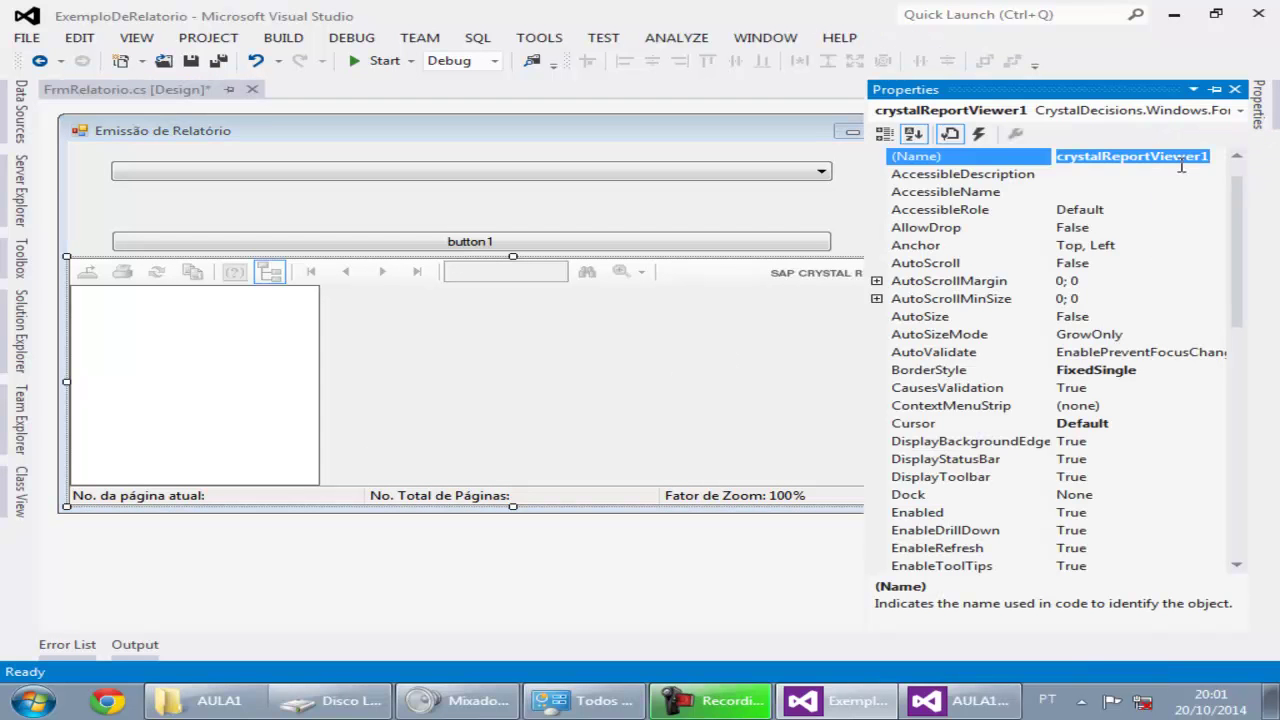
{"action": "scroll", "coordinate": [1240, 270], "scroll_direction": "down", "scroll_amount": 2}
{"action": "left_click_drag", "start_coordinate": [1242, 281], "coordinate": [1243, 259]}
{"action": "left_click", "coordinate": [1163, 191]}
{"action": "left_click", "coordinate": [1214, 193]}
{"action": "left_click", "coordinate": [1205, 244]}
{"action": "left_click", "coordinate": [1137, 277]}
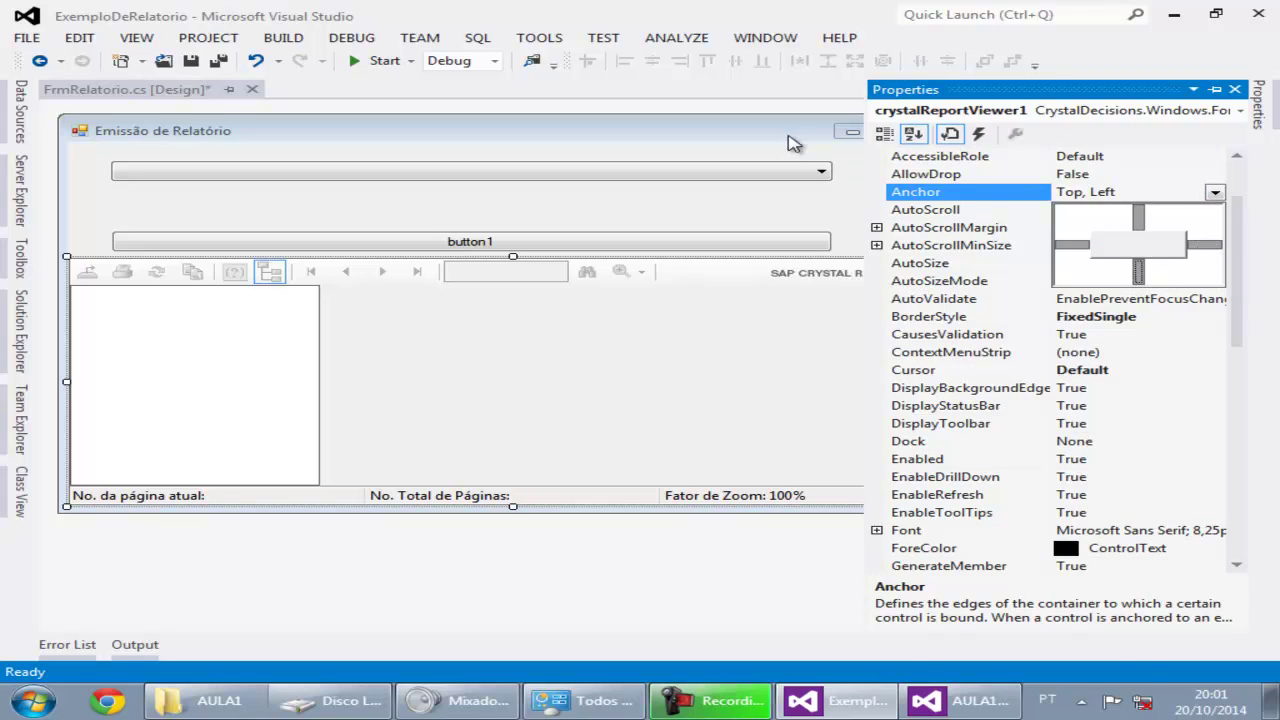
{"action": "left_click", "coordinate": [797, 148]}
{"action": "left_click_drag", "start_coordinate": [512, 515], "coordinate": [516, 612]}
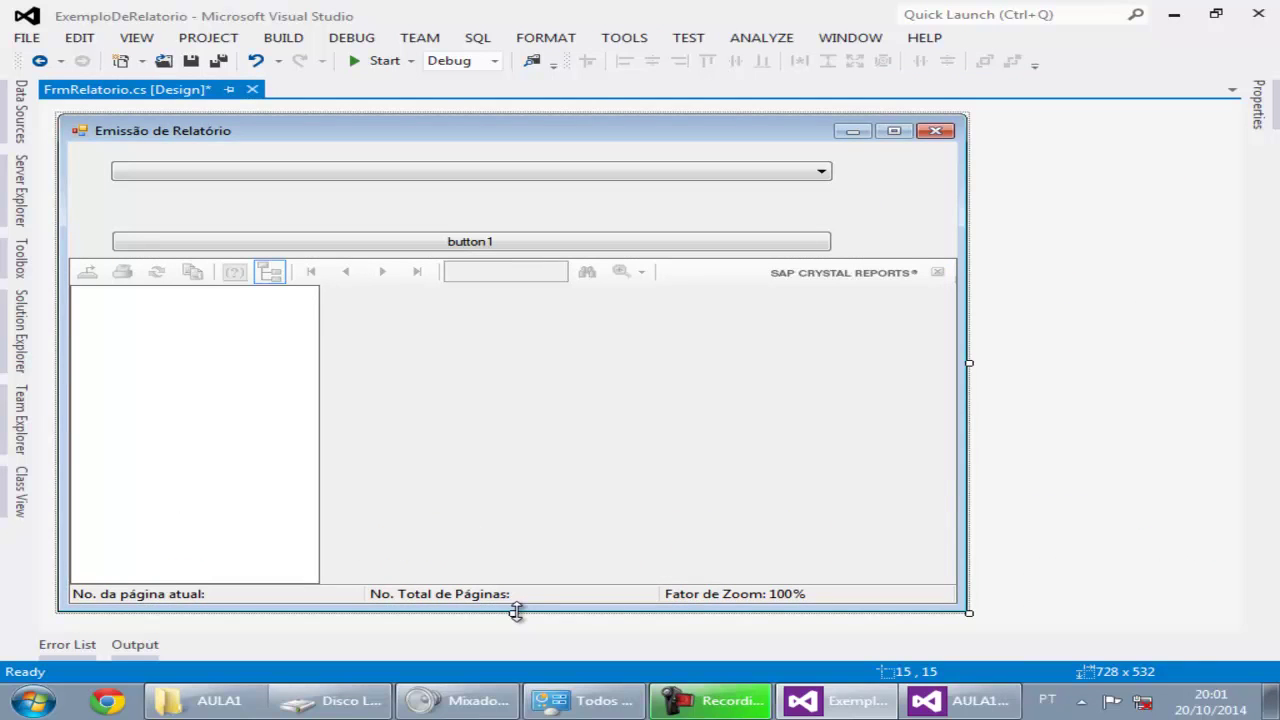
Set the Text property of the button above the report viewer to Abrir Relatório.
{"action": "left_click", "coordinate": [383, 238]}
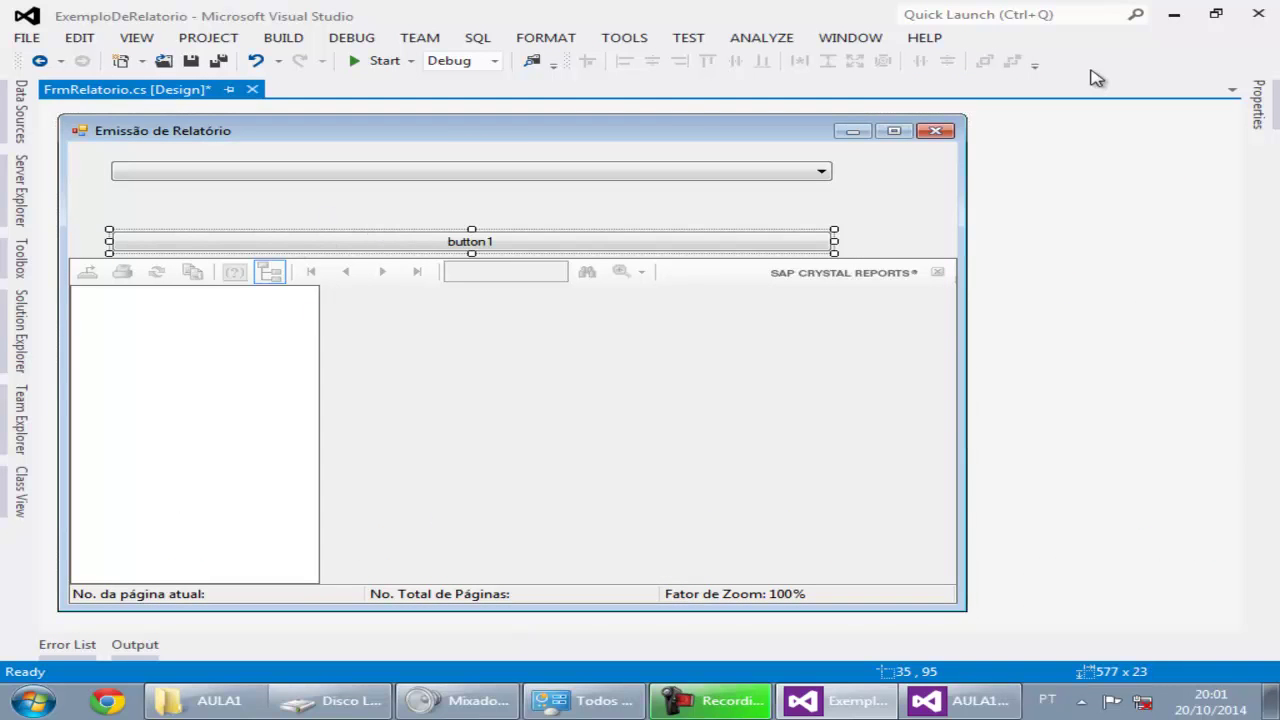
{"action": "left_click", "coordinate": [1259, 102]}
{"action": "left_click", "coordinate": [1245, 474]}
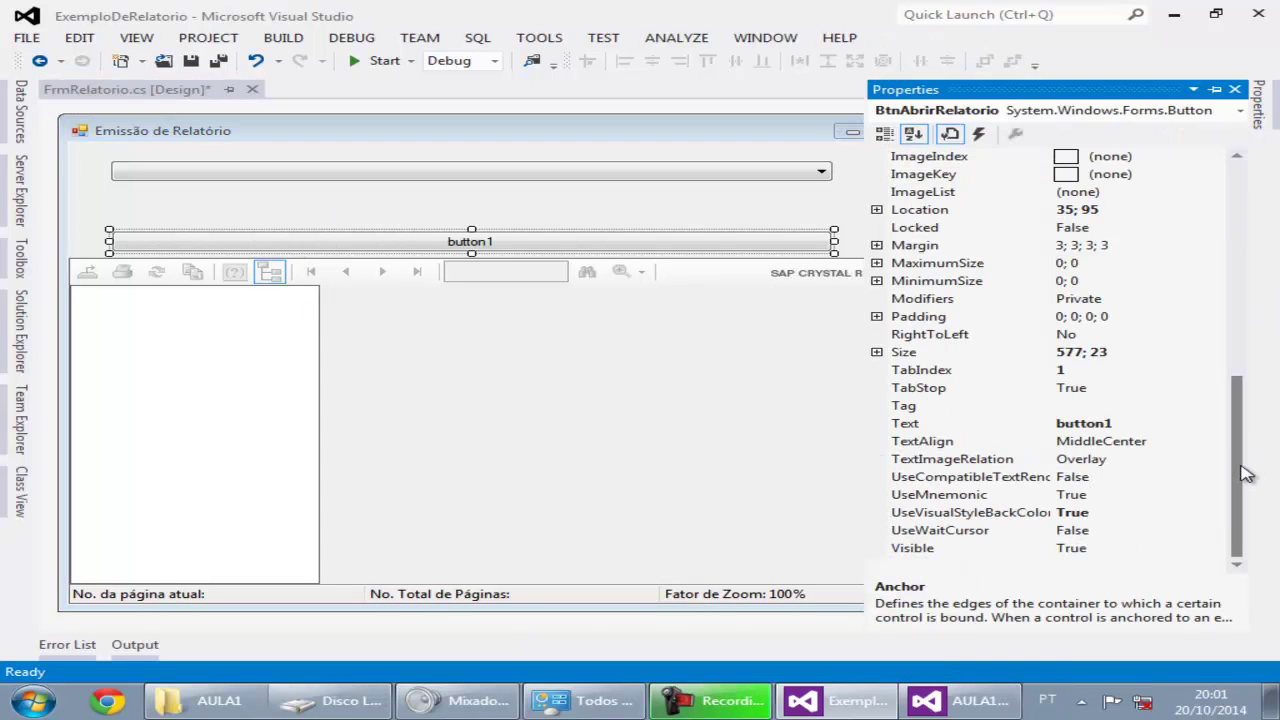
{"action": "left_click", "coordinate": [1165, 427]}
{"action": "type", "text": "Abrir Relat"}
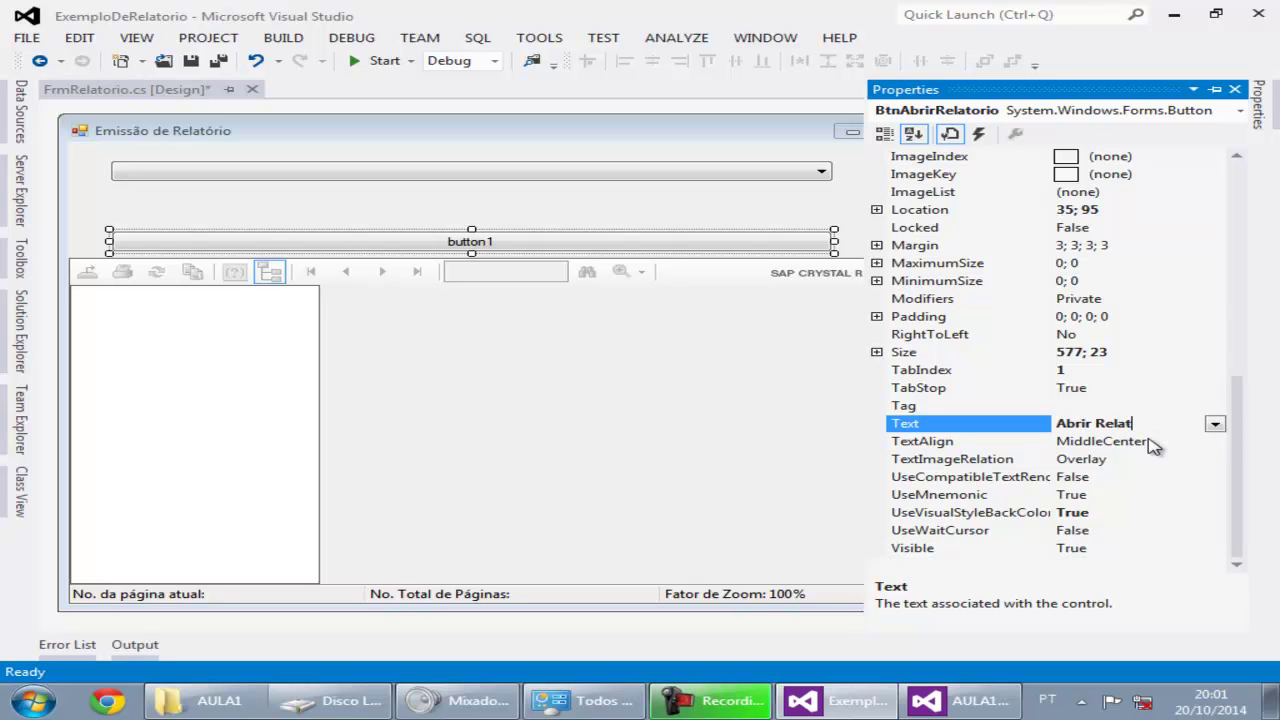
{"action": "type", "text": "ório"}
{"action": "key", "text": "Return"}
{"action": "left_click", "coordinate": [425, 208]}
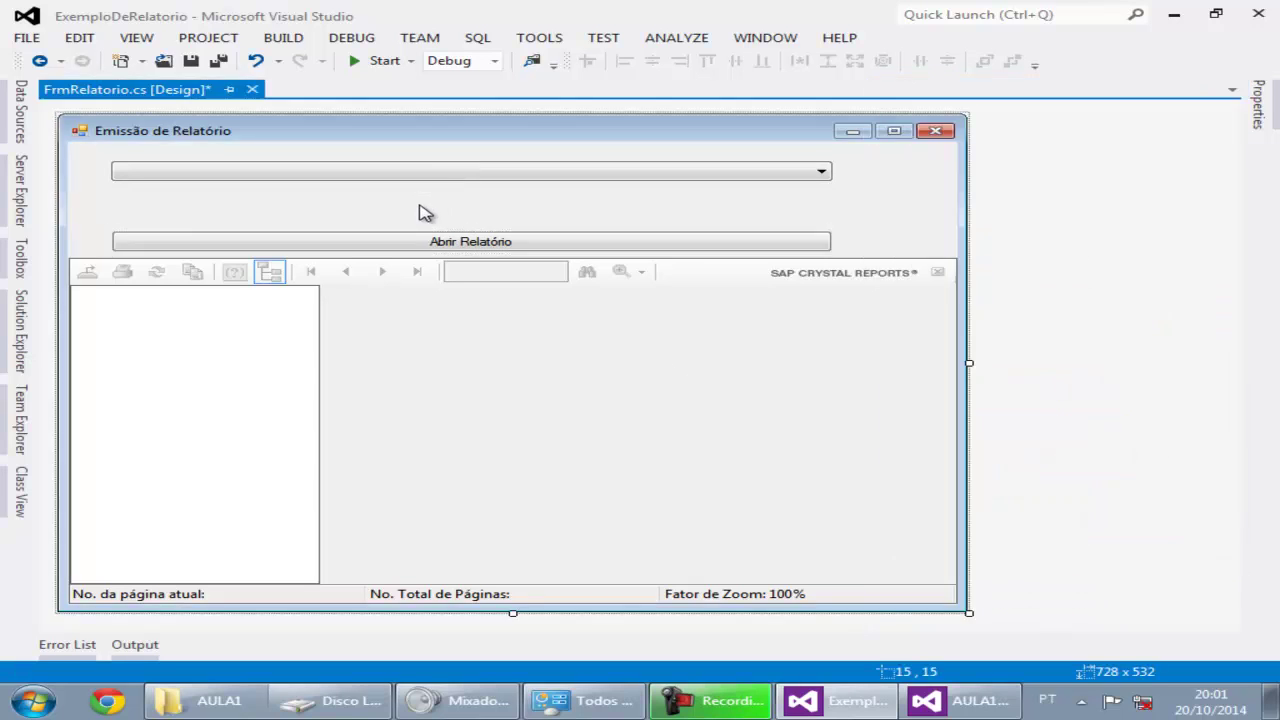
Lower the combo box slightly and shorten it from its left end to about 469 pixels wide, at about 143; 30.
{"action": "left_click", "coordinate": [437, 173]}
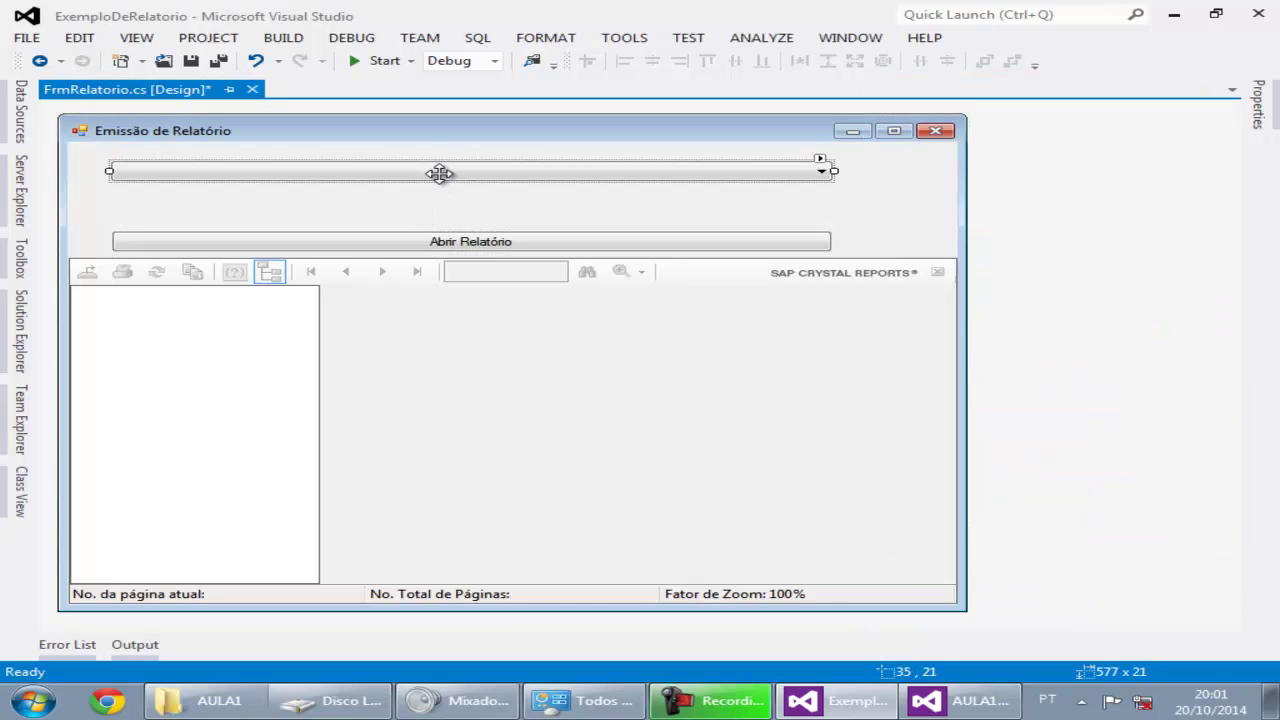
{"action": "left_click_drag", "start_coordinate": [440, 173], "coordinate": [440, 182]}
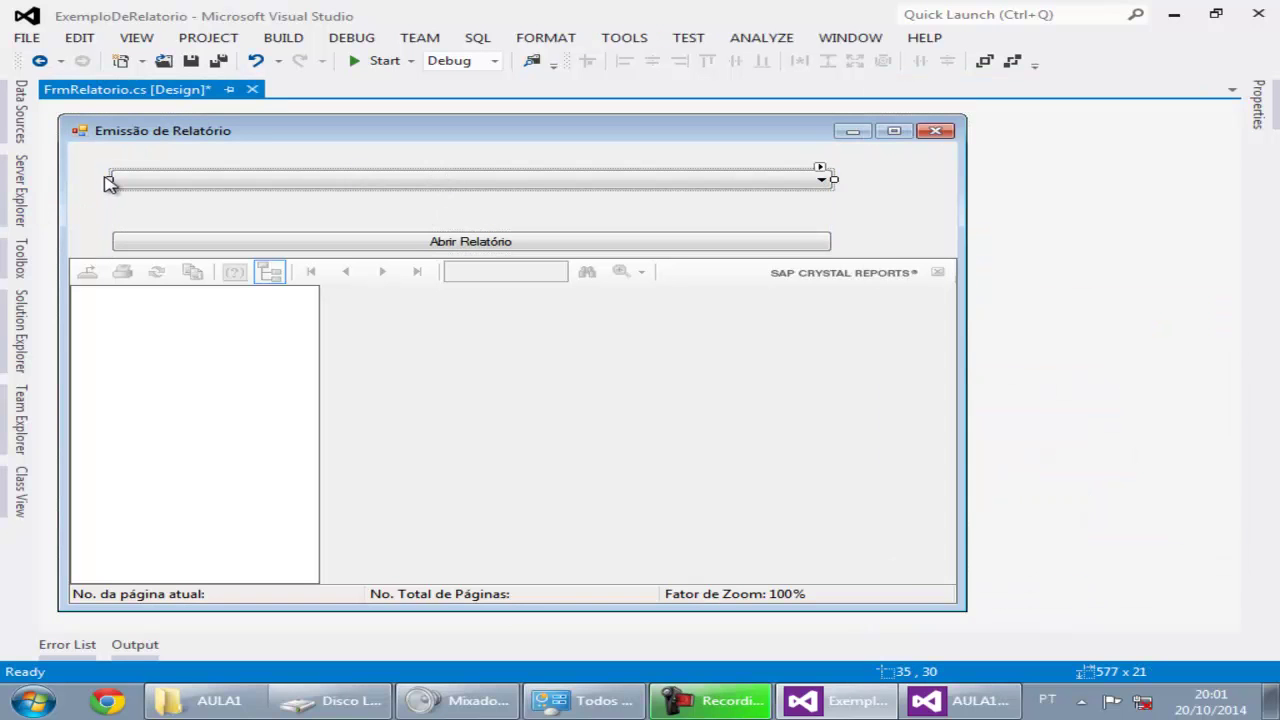
{"action": "left_click_drag", "start_coordinate": [112, 178], "coordinate": [244, 178]}
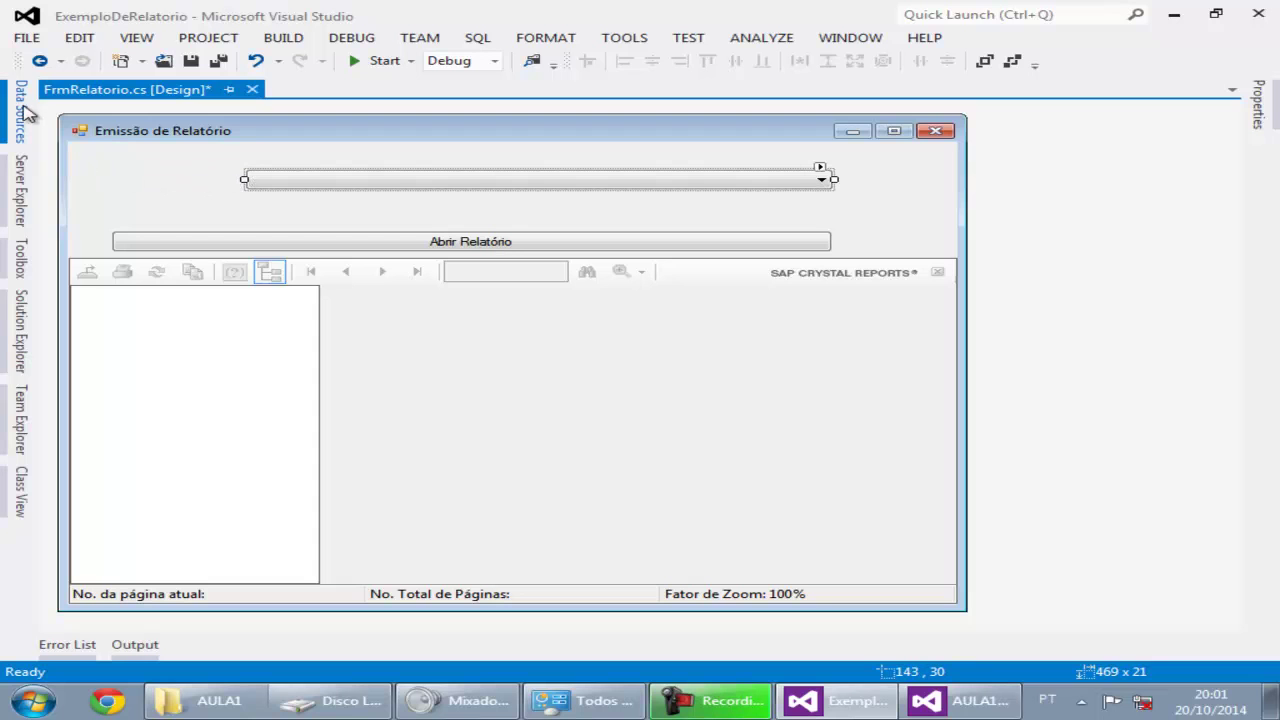
Add a Label to the left of the combo box at about 42; 30.
{"action": "left_click", "coordinate": [21, 258]}
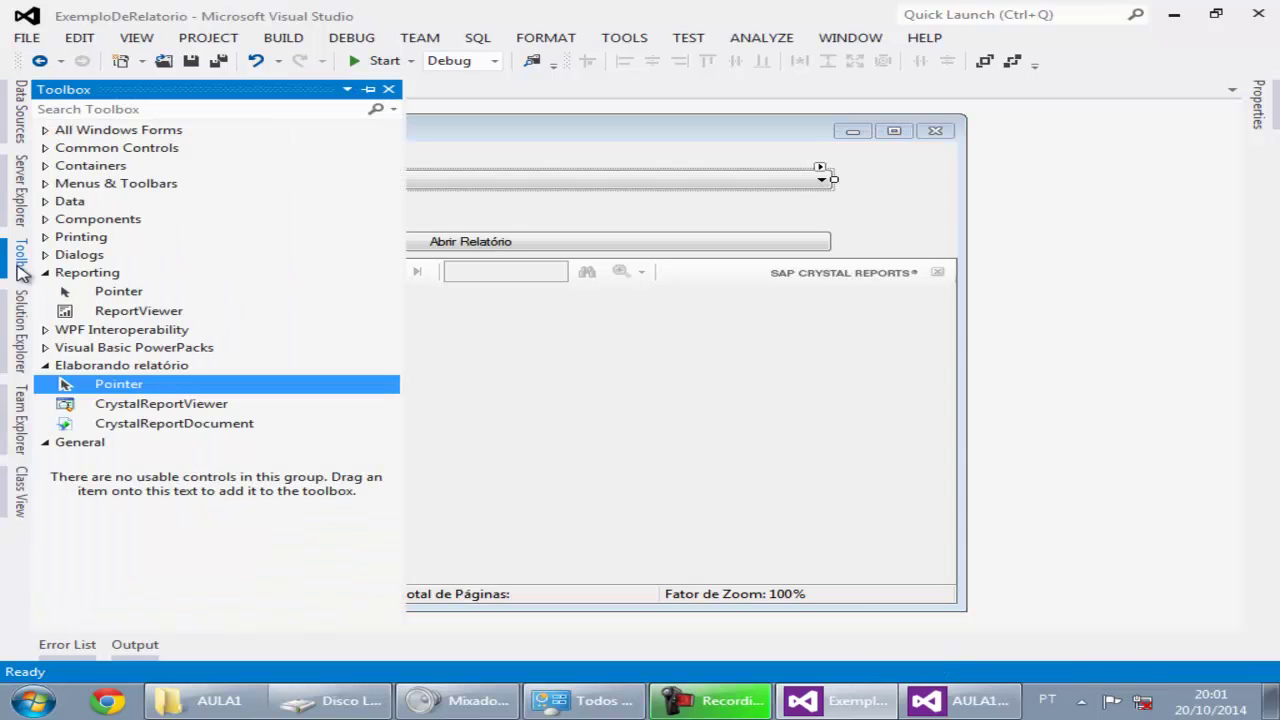
{"action": "left_click", "coordinate": [47, 147]}
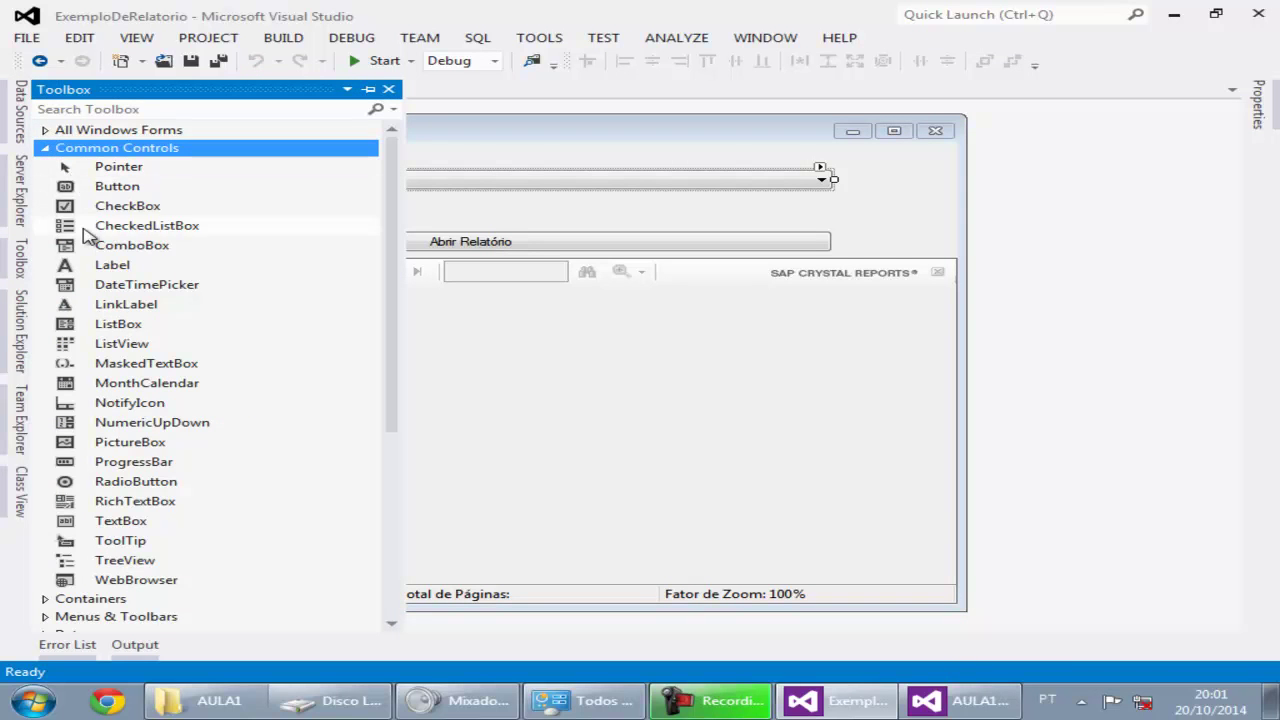
{"action": "left_click", "coordinate": [85, 266]}
{"action": "left_click", "coordinate": [478, 193]}
{"action": "left_click_drag", "start_coordinate": [491, 200], "coordinate": [140, 180]}
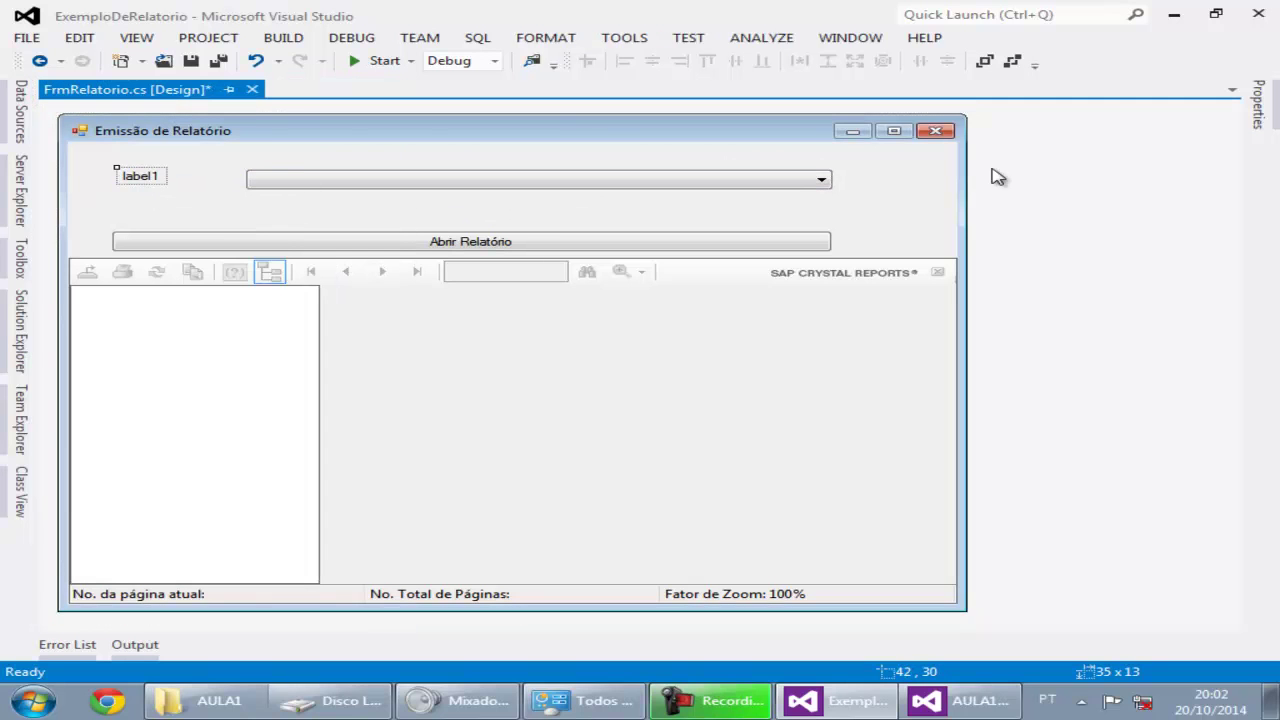
Set the label's Text property to LblRelatorio.
{"action": "left_click", "coordinate": [1259, 105]}
{"action": "left_click_drag", "start_coordinate": [1237, 345], "coordinate": [1228, 568]}
{"action": "double_click", "coordinate": [1121, 453]}
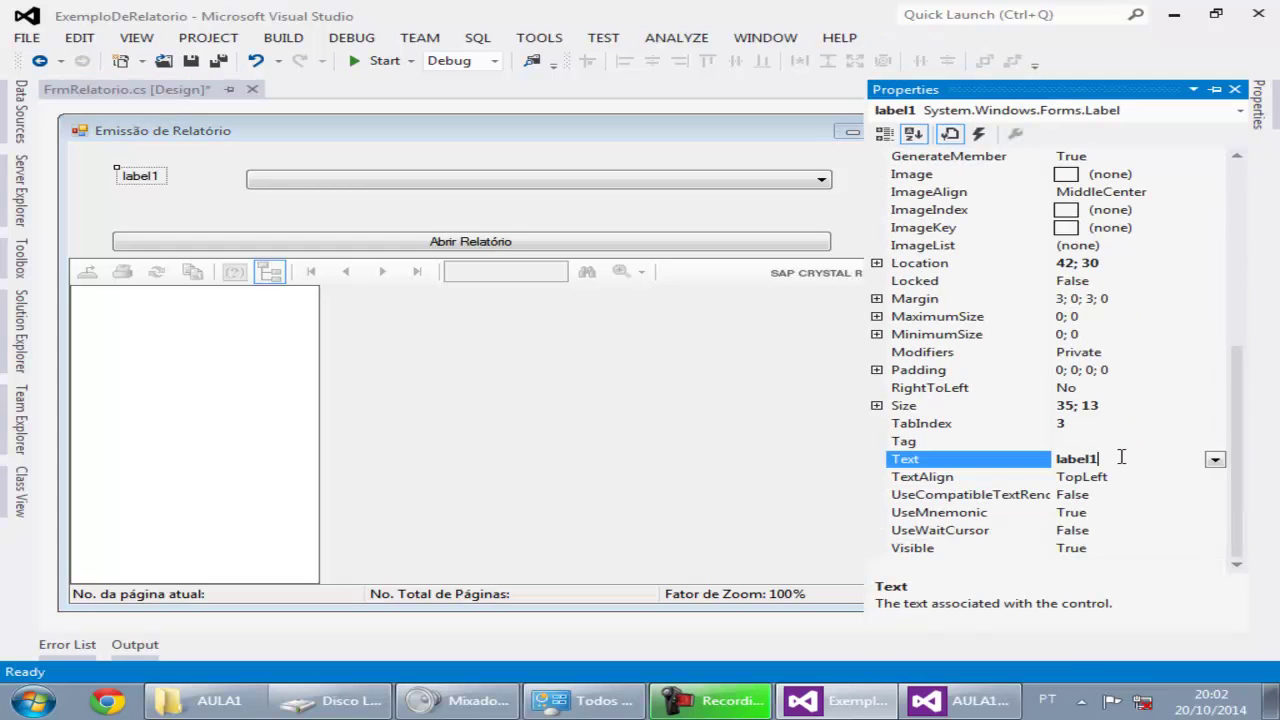
{"action": "type", "text": "LblRelatorio"}
{"action": "key", "text": "Return"}
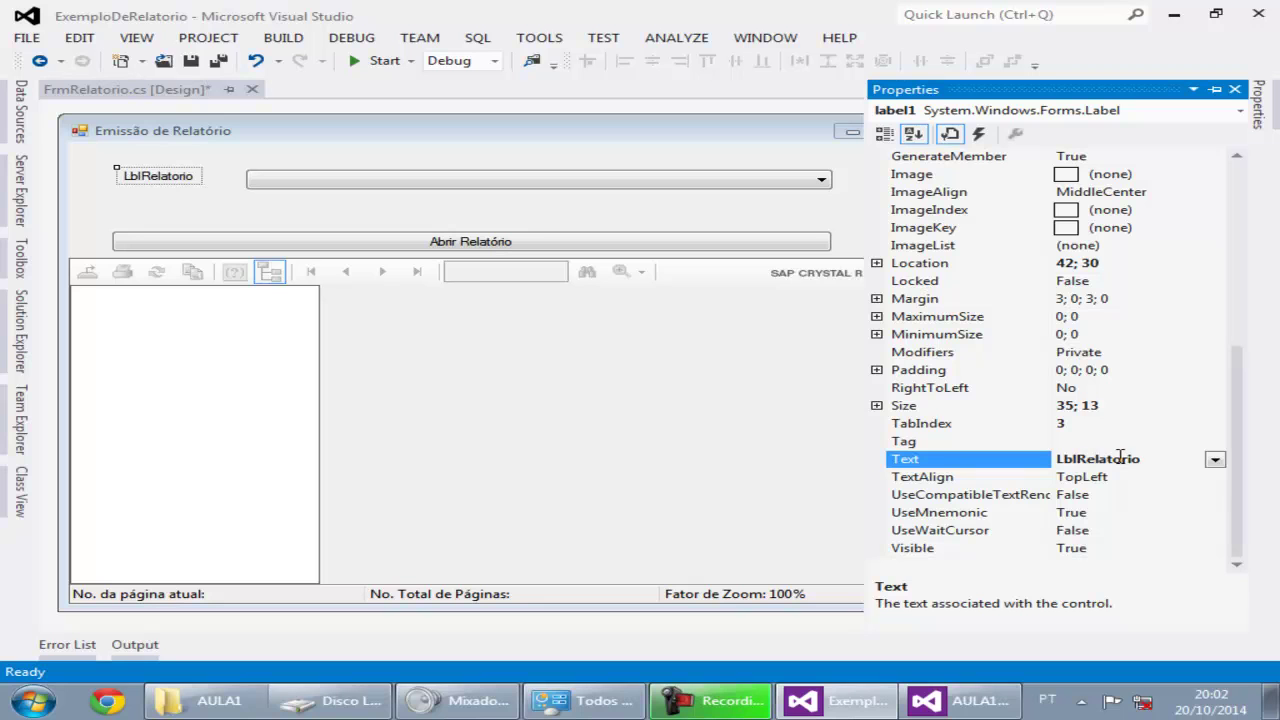
Set the label's Text property to Relatório.
{"action": "double_click", "coordinate": [1121, 457]}
{"action": "type", "text": "R"}
{"action": "key", "text": "Return"}
Set the Relatório label's Name property to LblRelatorio.
{"action": "left_click", "coordinate": [1240, 285]}
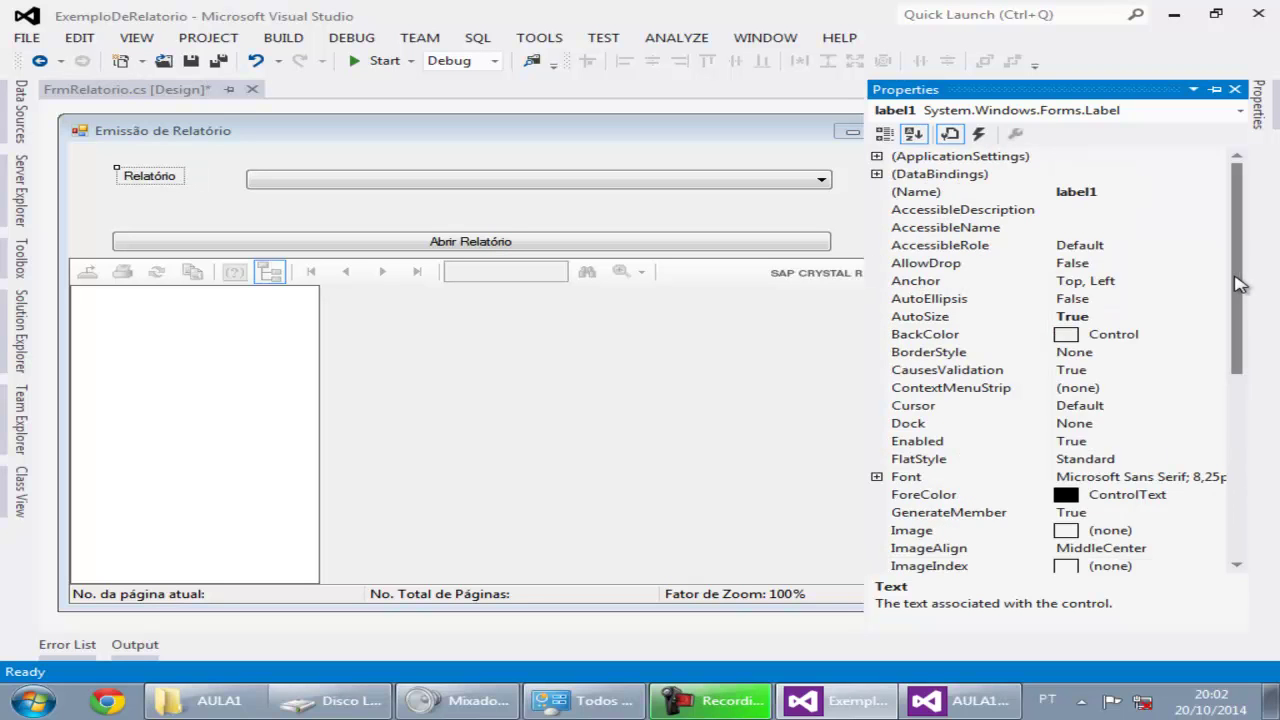
{"action": "left_click", "coordinate": [1103, 190]}
{"action": "double_click", "coordinate": [1103, 190]}
{"action": "type", "text": "Lb"}
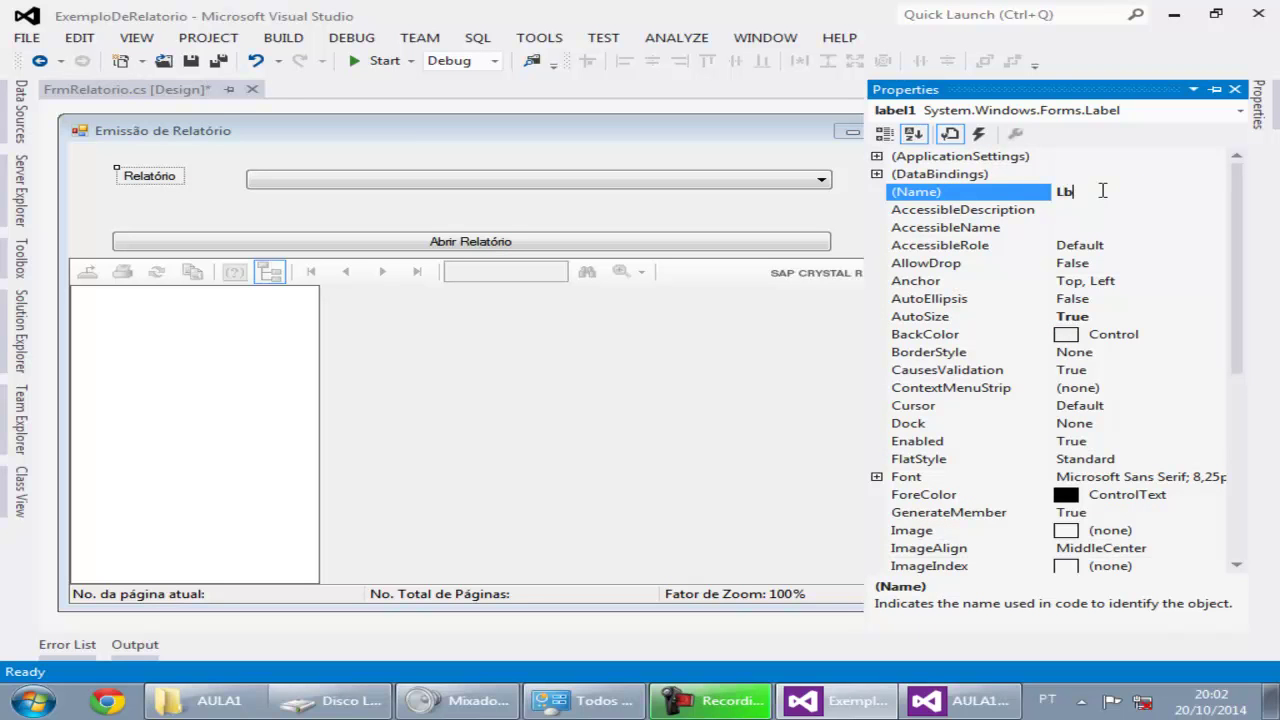
{"action": "type", "text": "lRelatorio"}
{"action": "key", "text": "Return"}
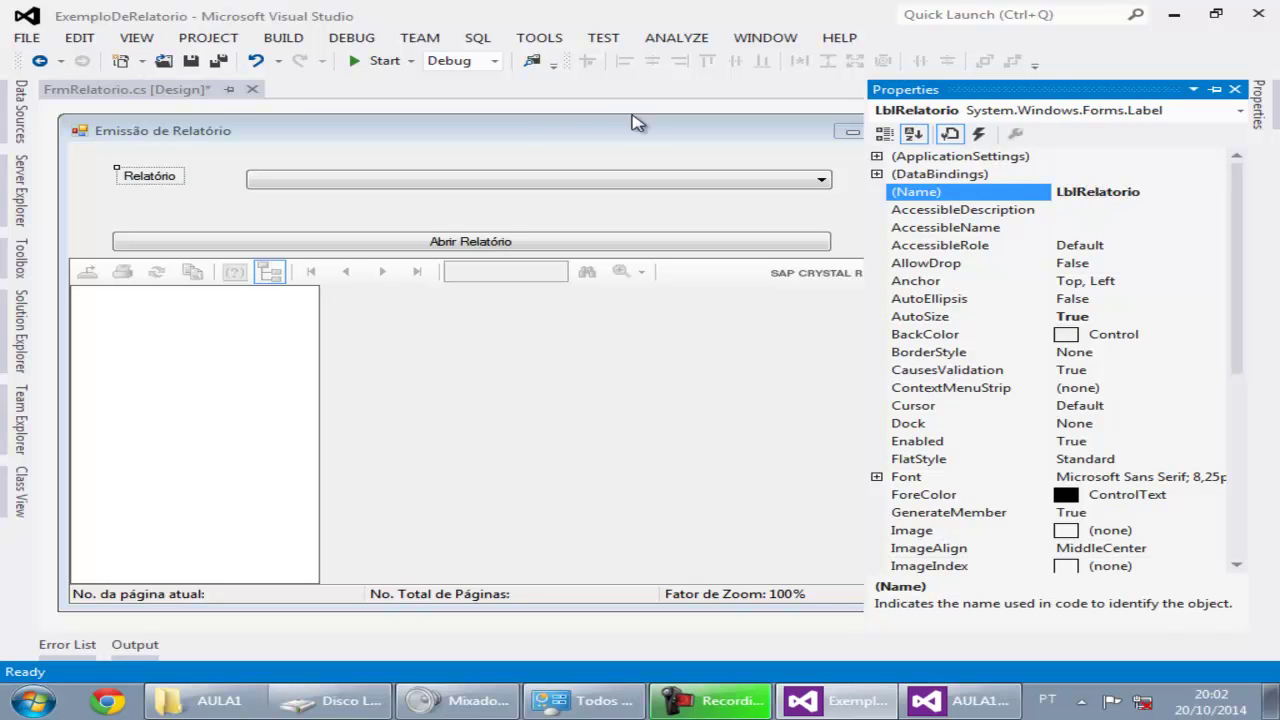
Extend the combo box toward the label to about 515 pixels wide and nudge it to about 93; 26.
{"action": "left_click", "coordinate": [255, 180]}
{"action": "left_click_drag", "start_coordinate": [246, 179], "coordinate": [186, 178]}
{"action": "key", "text": "Up"}
{"action": "key", "text": "Up"}
{"action": "key", "text": "Up"}
{"action": "key", "text": "Up"}
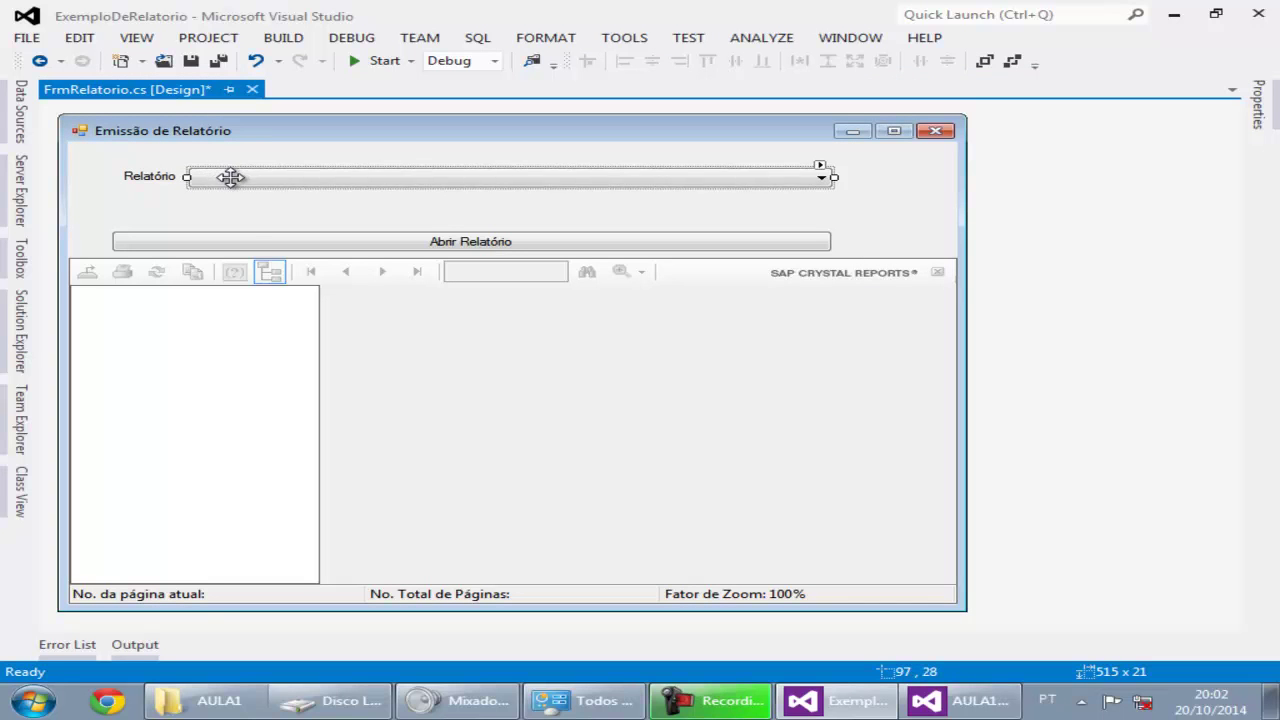
{"action": "key", "text": "Left"}
{"action": "key", "text": "Left"}
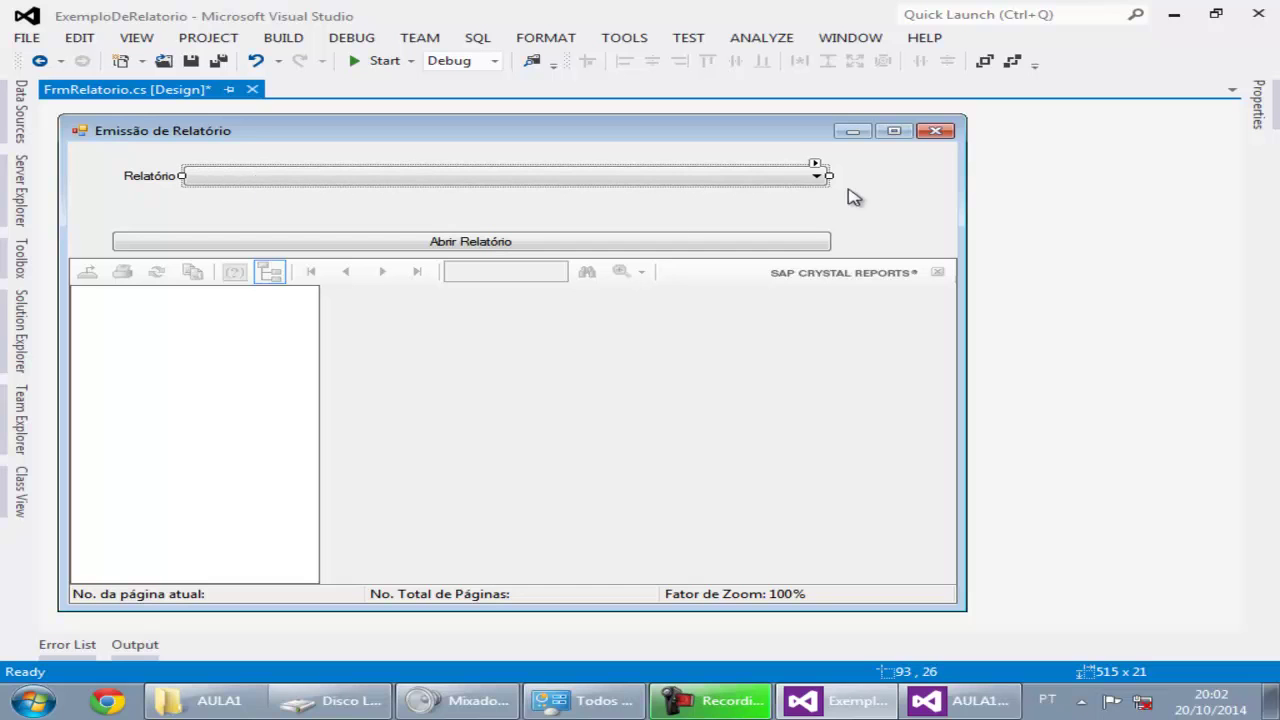
Stretch the Abrir Relatório button across the form's full width, about 711 pixels, starting at about 1; 95.
{"action": "left_click", "coordinate": [808, 240]}
{"action": "left_click_drag", "start_coordinate": [834, 243], "coordinate": [958, 242]}
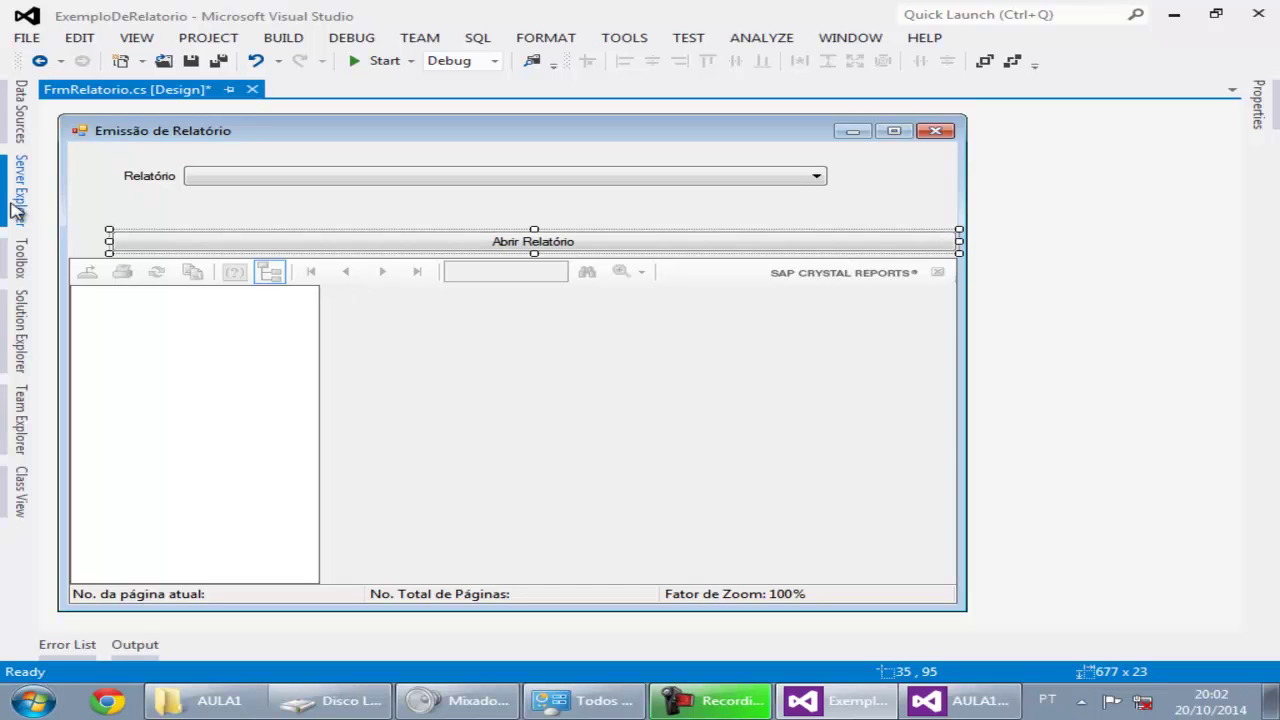
{"action": "left_click_drag", "start_coordinate": [109, 241], "coordinate": [75, 240]}
{"action": "left_click", "coordinate": [1266, 101]}
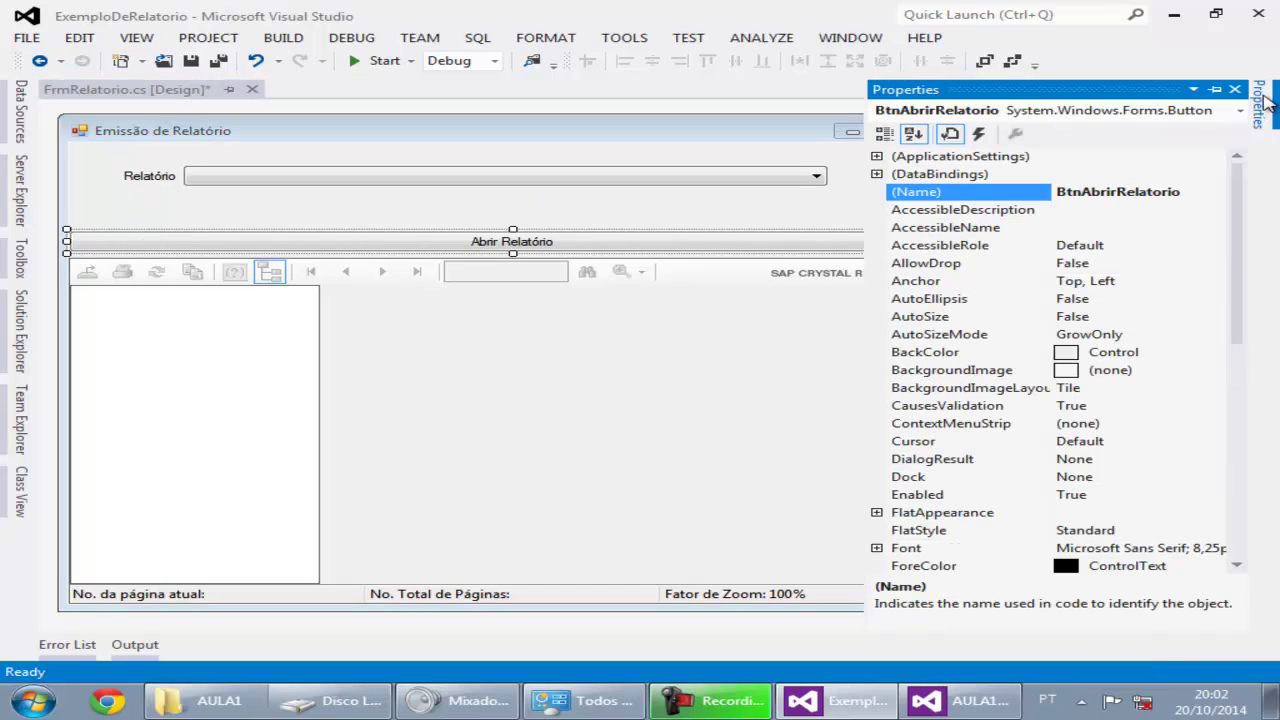
{"action": "left_click", "coordinate": [1205, 281]}
{"action": "left_click", "coordinate": [1215, 283]}
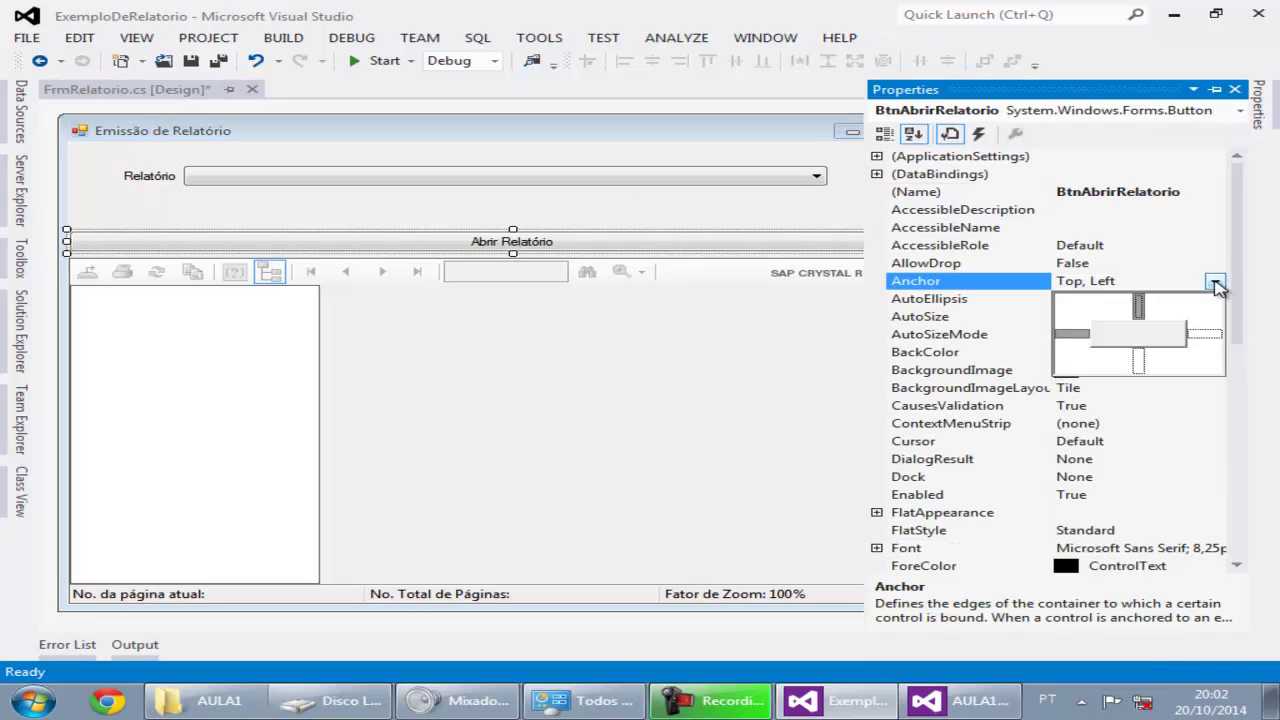
{"action": "left_click", "coordinate": [766, 205]}
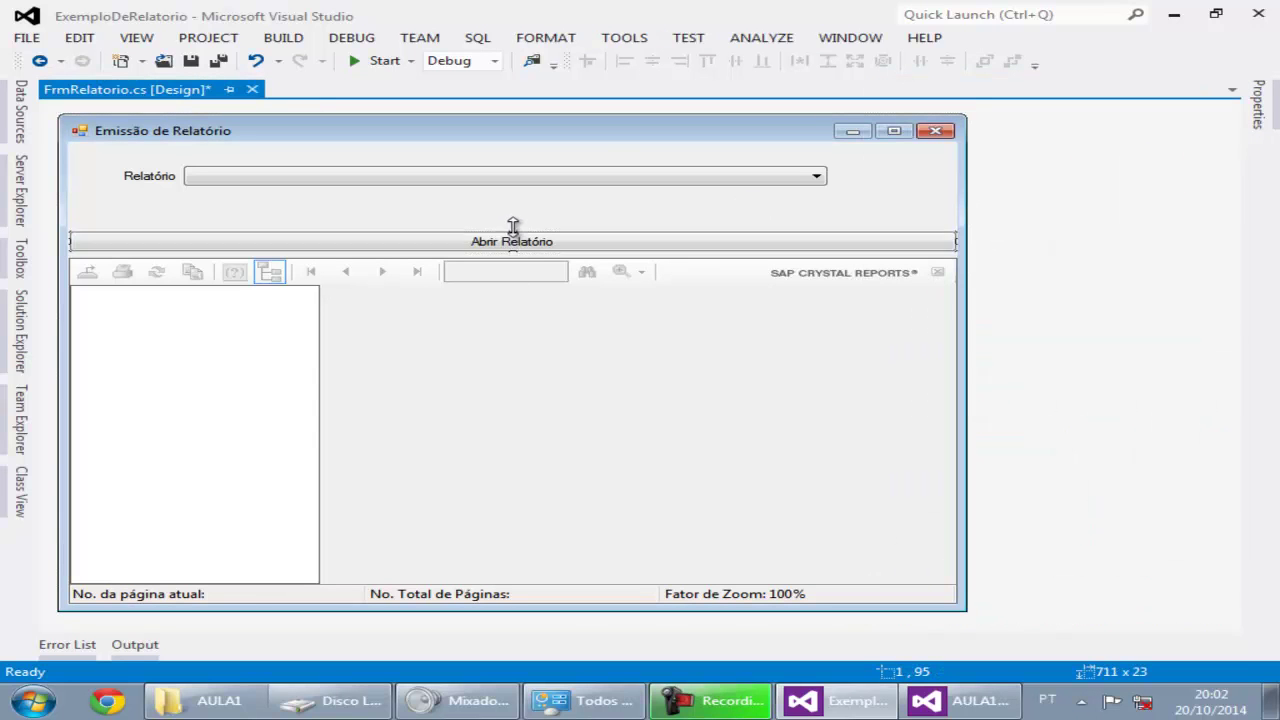
Raise the button's upper edge slightly and move the label and combo box together, placing the combo box at about 79; 12.
{"action": "left_click_drag", "start_coordinate": [512, 226], "coordinate": [514, 221]}
{"action": "left_click_drag", "start_coordinate": [96, 155], "coordinate": [795, 178]}
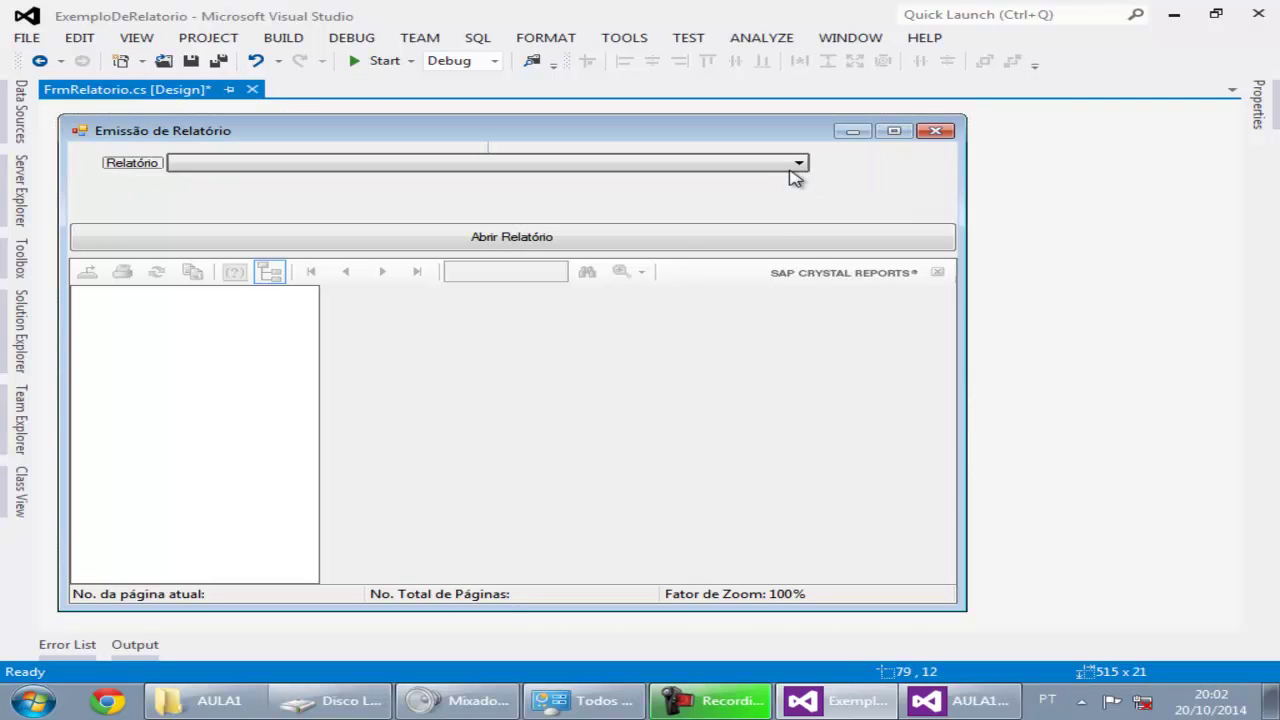
{"action": "left_click", "coordinate": [737, 209]}
Create the Abrir Relatório button's click handler with an empty if (CboRelatorio.SelectedIndex == 0) block and save the file.
{"action": "double_click", "coordinate": [666, 234]}
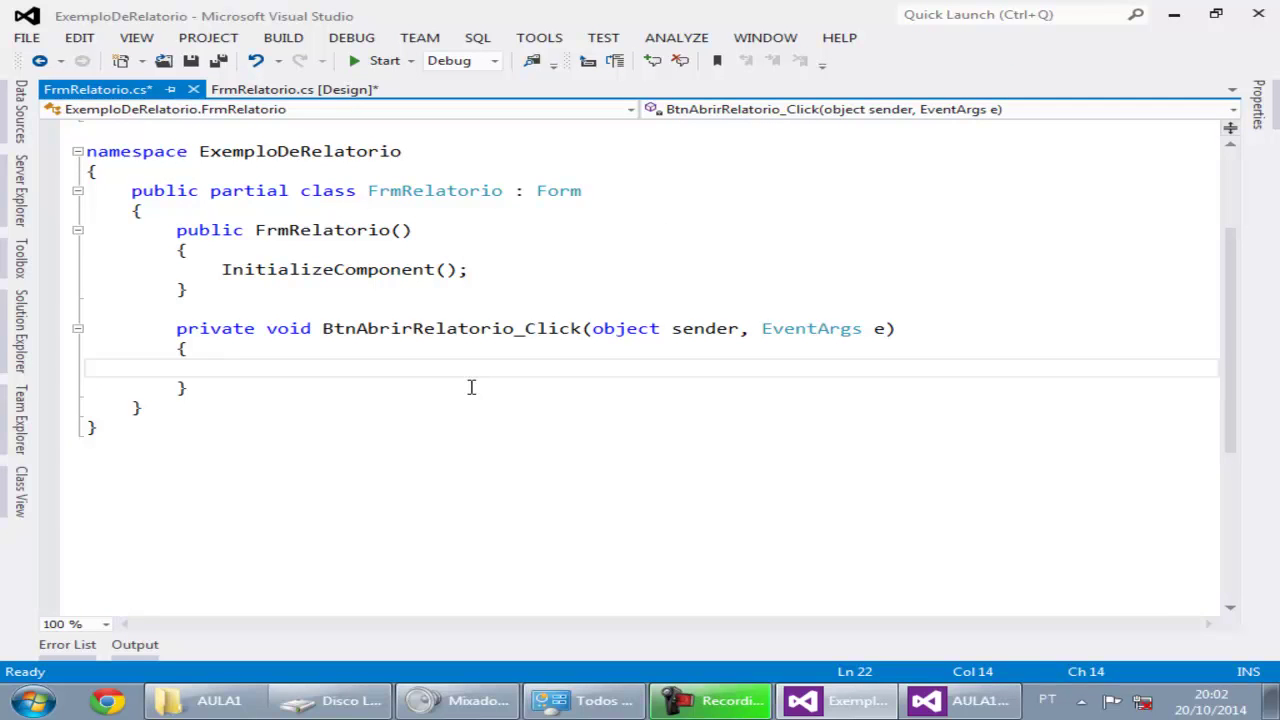
{"action": "type", "text": "if(CboRelatorio."}
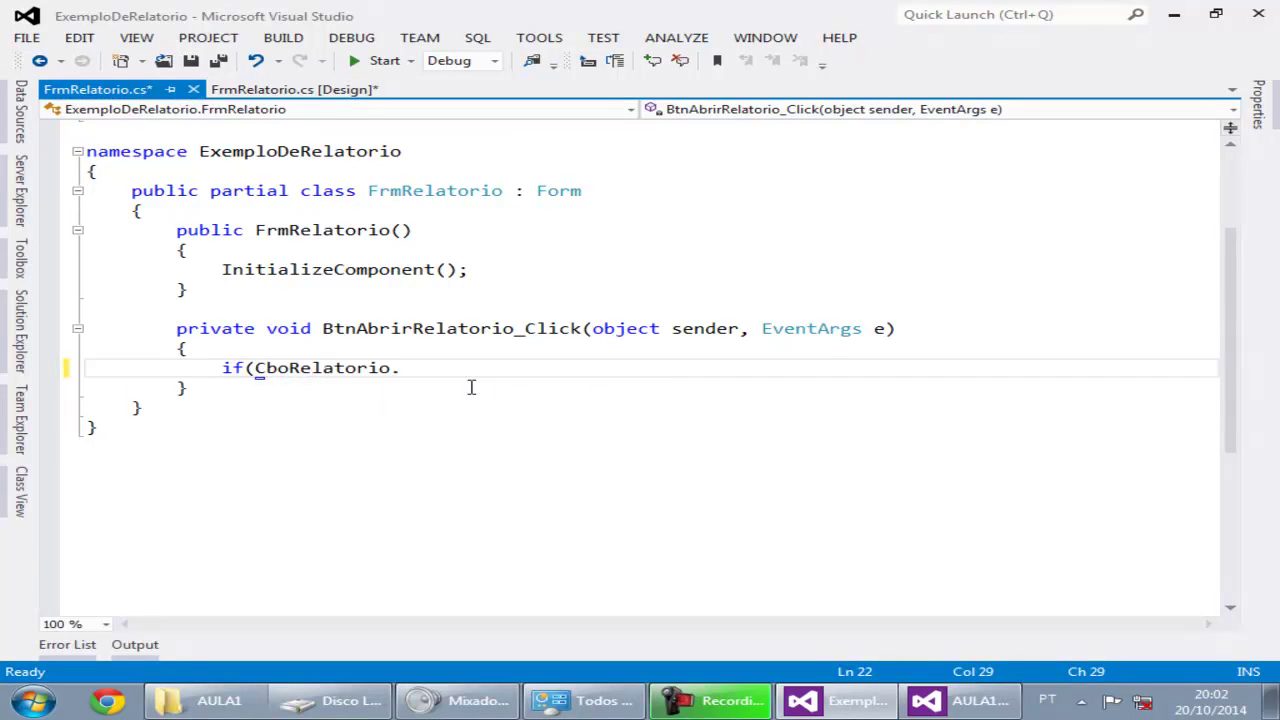
{"action": "type", "text": "selectedin"}
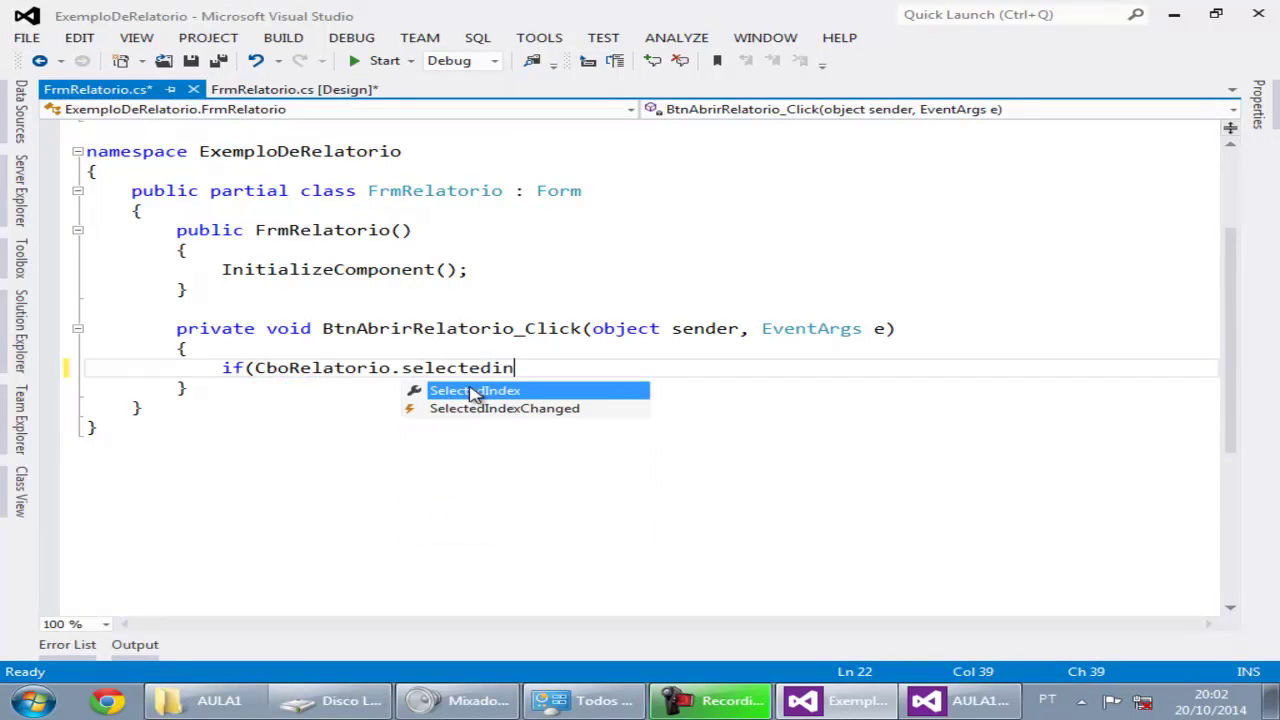
{"action": "type", "text": " ==0)"}
{"action": "key", "text": "Return"}
{"action": "type", "text": "{"}
{"action": "key", "text": "Return"}
{"action": "key", "text": "Return"}
{"action": "type", "text": "}"}
{"action": "key", "text": "ctrl+s"}
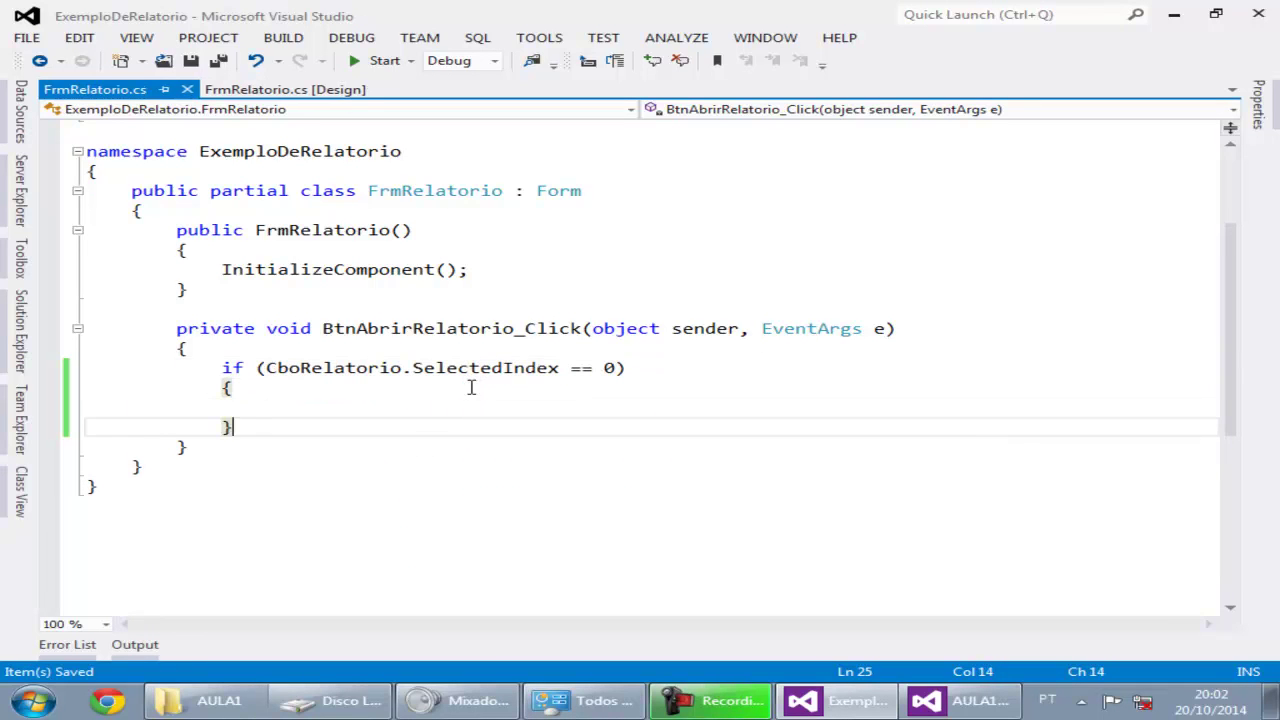
Add the directive using CrystalDecisions.Shared; below using System.Windows.Forms;.
{"action": "key", "text": "Up"}
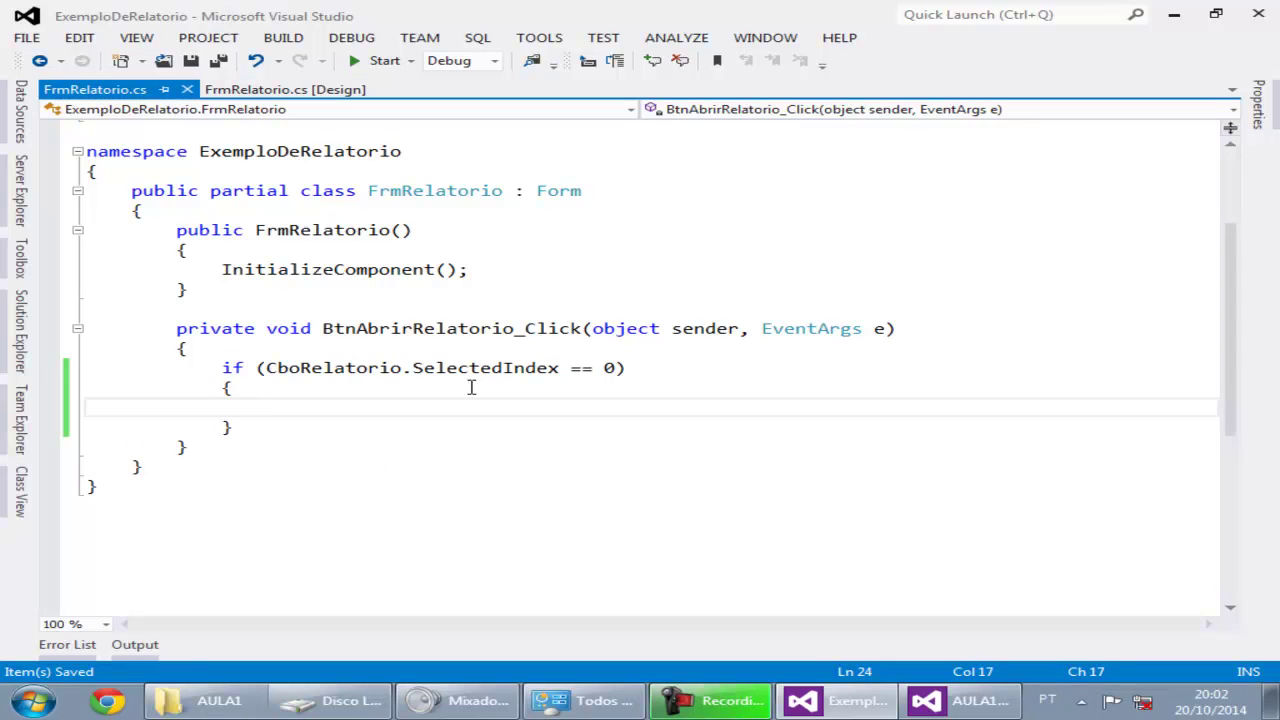
{"action": "scroll", "coordinate": [240, 179], "scroll_direction": "up", "scroll_amount": 1}
{"action": "left_click", "coordinate": [421, 177]}
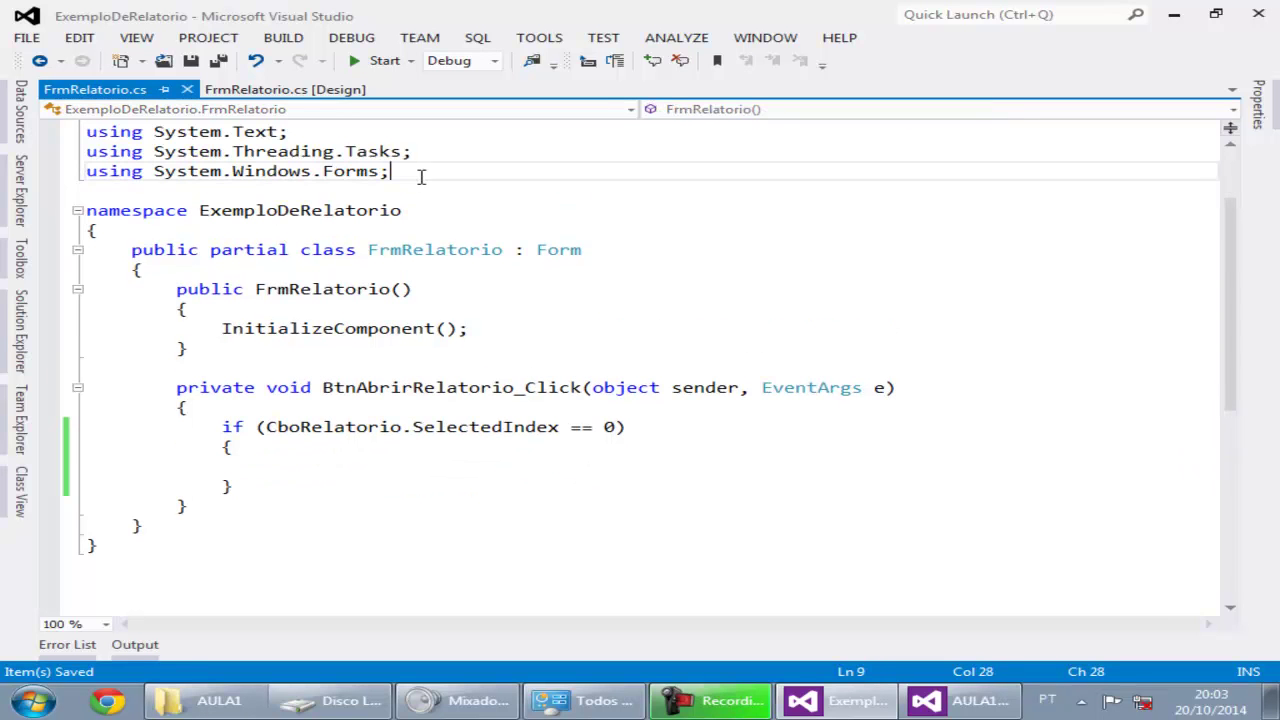
{"action": "key", "text": "Return"}
{"action": "type", "text": "using CrystalDecisions."}
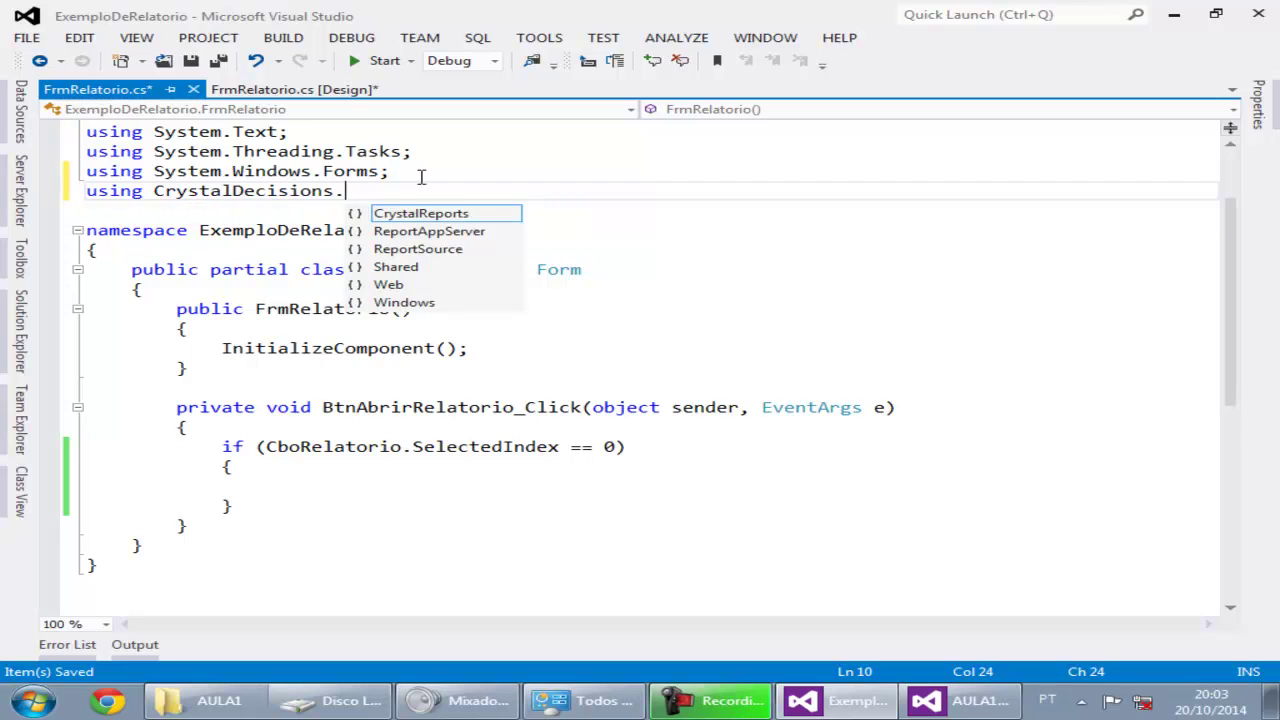
{"action": "type", "text": "s;"}
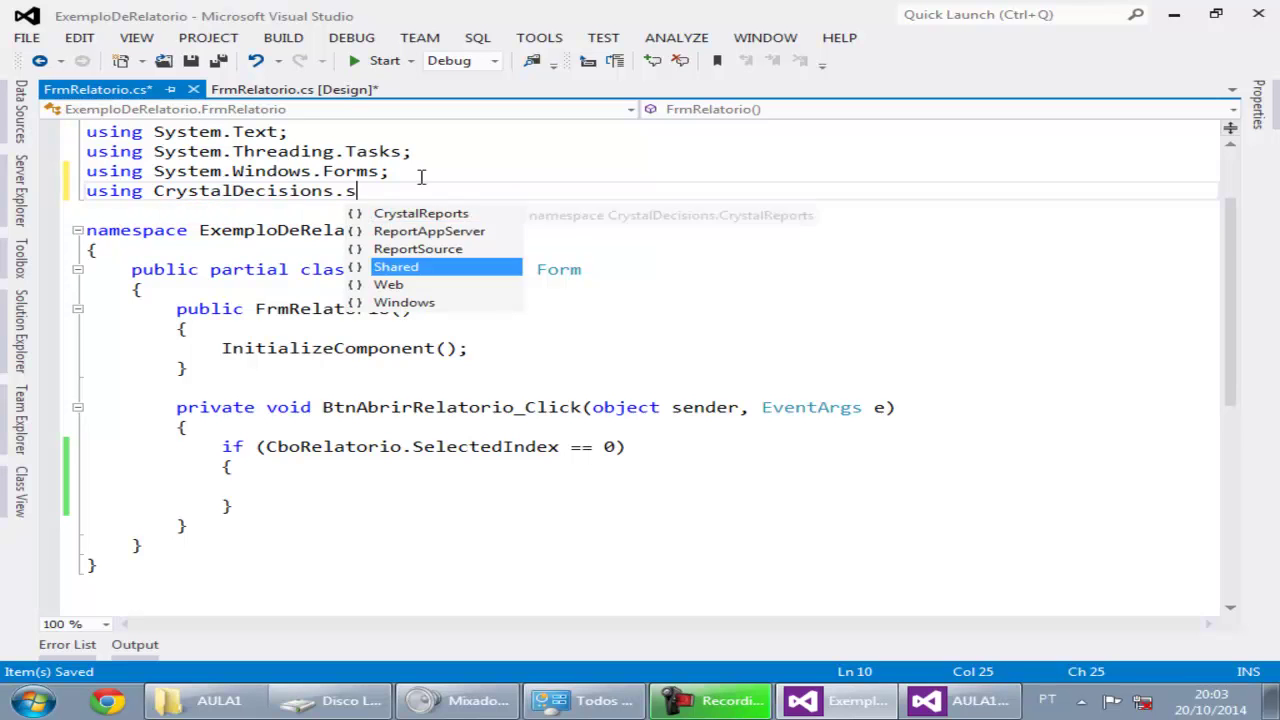
{"action": "key", "text": "Return"}
Try to enter a type name starting with report inside the SelectedIndex if block and erase it.
{"action": "key", "text": "Down"}
{"action": "key", "text": "Down"}
{"action": "key", "text": "Down"}
{"action": "key", "text": "Down"}
{"action": "key", "text": "Down"}
{"action": "key", "text": "Down"}
{"action": "key", "text": "Down"}
{"action": "key", "text": "Down"}
{"action": "key", "text": "Down"}
{"action": "key", "text": "Down"}
{"action": "key", "text": "Down"}
{"action": "key", "text": "Down"}
{"action": "key", "text": "Down"}
{"action": "key", "text": "Down"}
{"action": "key", "text": "Down"}
{"action": "key", "text": "Tab"}
{"action": "key", "text": "Tab"}
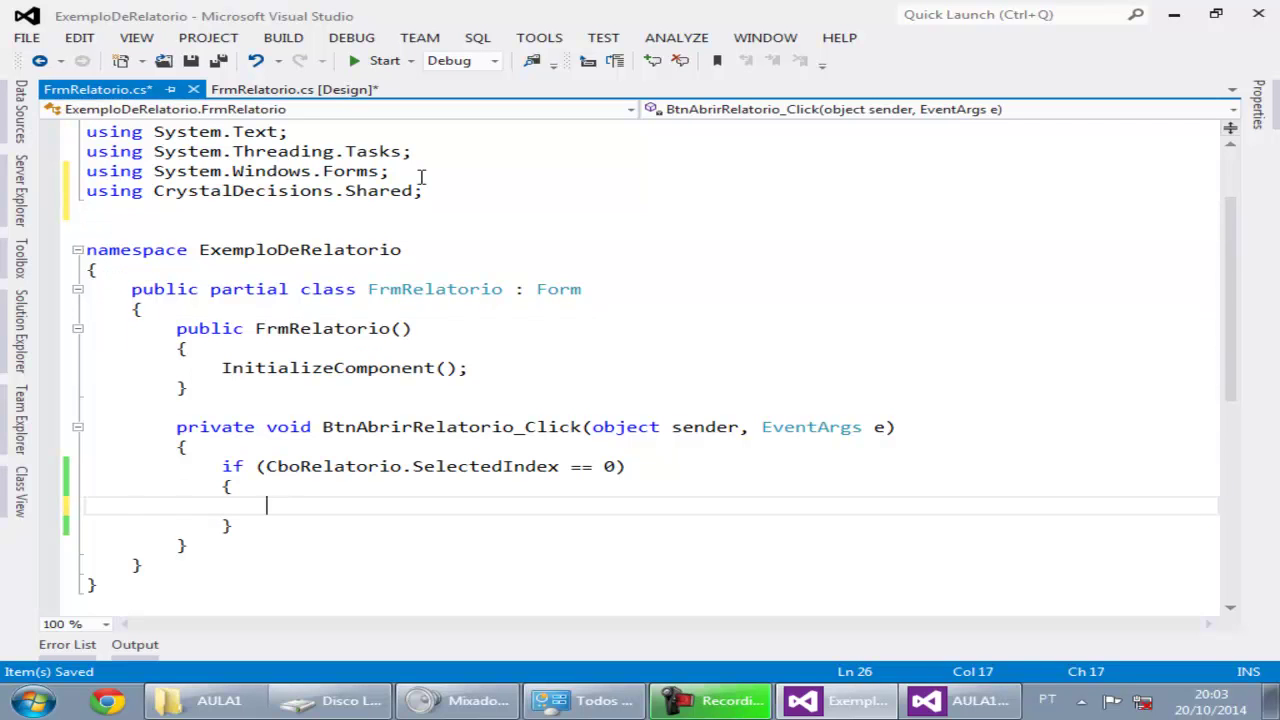
{"action": "type", "text": "reportdo"}
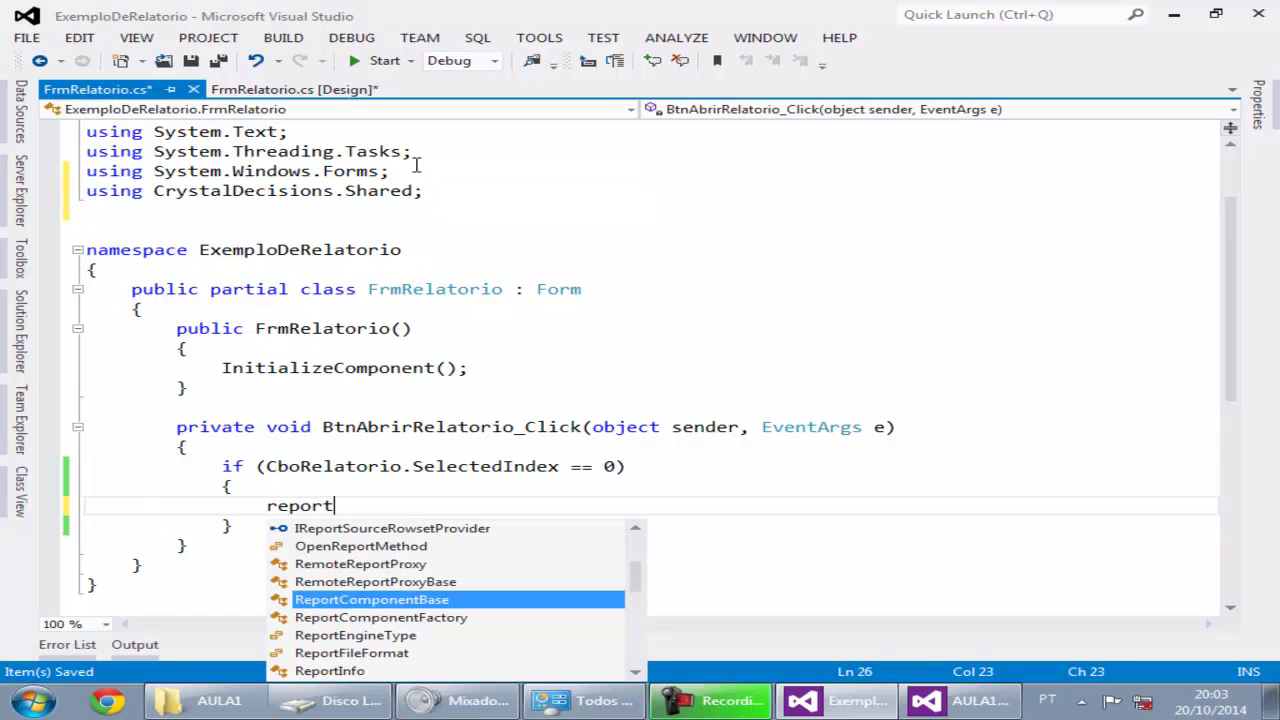
{"action": "key", "text": "BackSpace"}
{"action": "key", "text": "BackSpace"}
{"action": "key", "text": "BackSpace"}
{"action": "key", "text": "BackSpace"}
{"action": "key", "text": "BackSpace"}
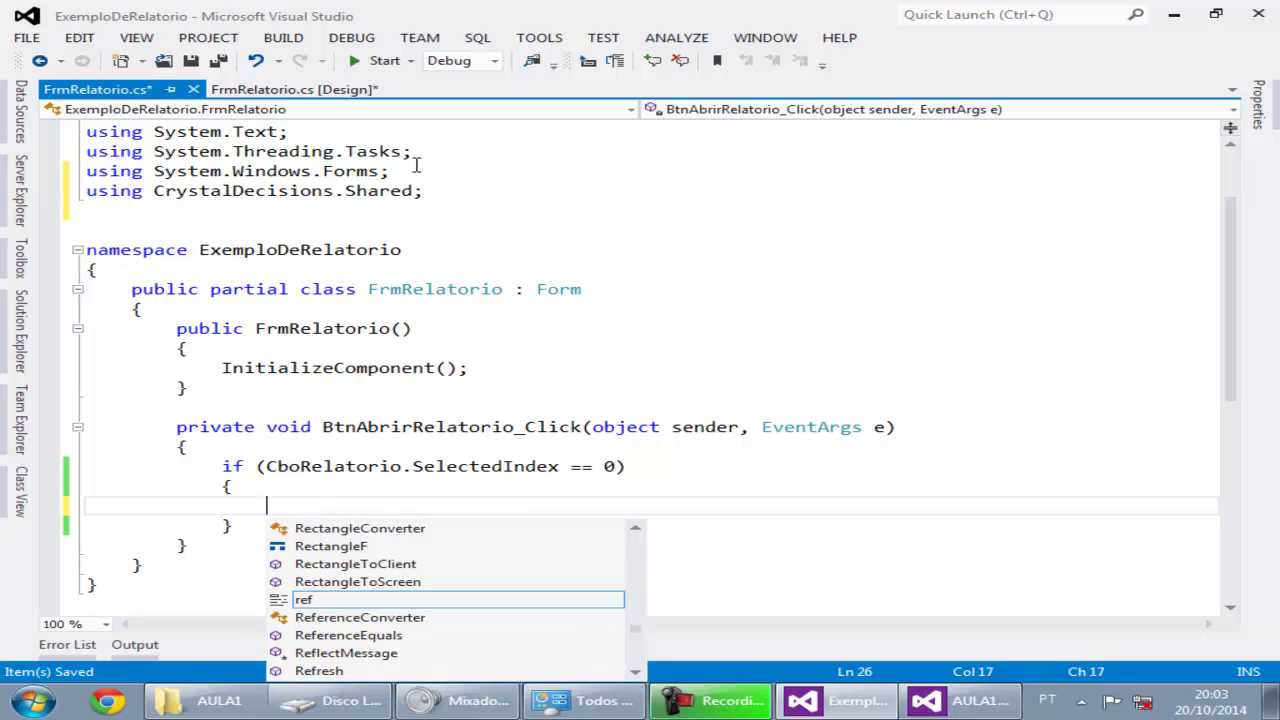
Try to reference a report class through CrystalDecisions.CrystalReports in the if block and erase the entry.
{"action": "type", "text": "crystald."}
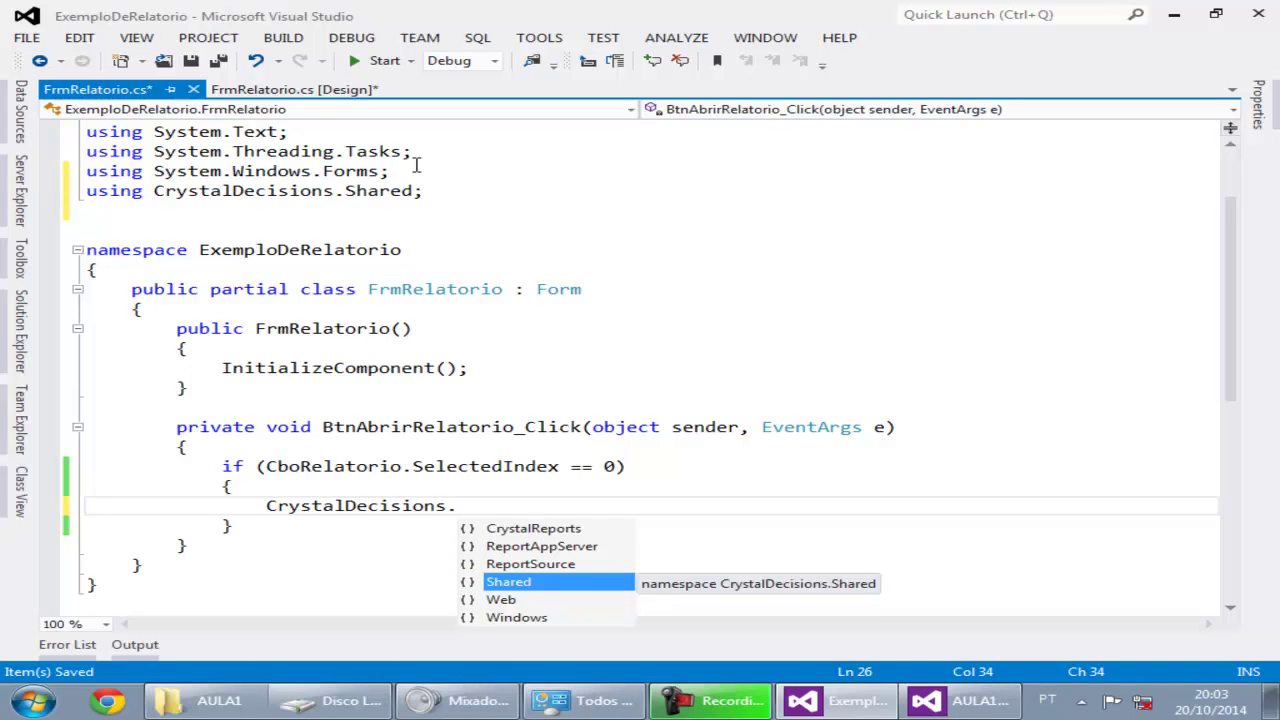
{"action": "type", "text": "c"}
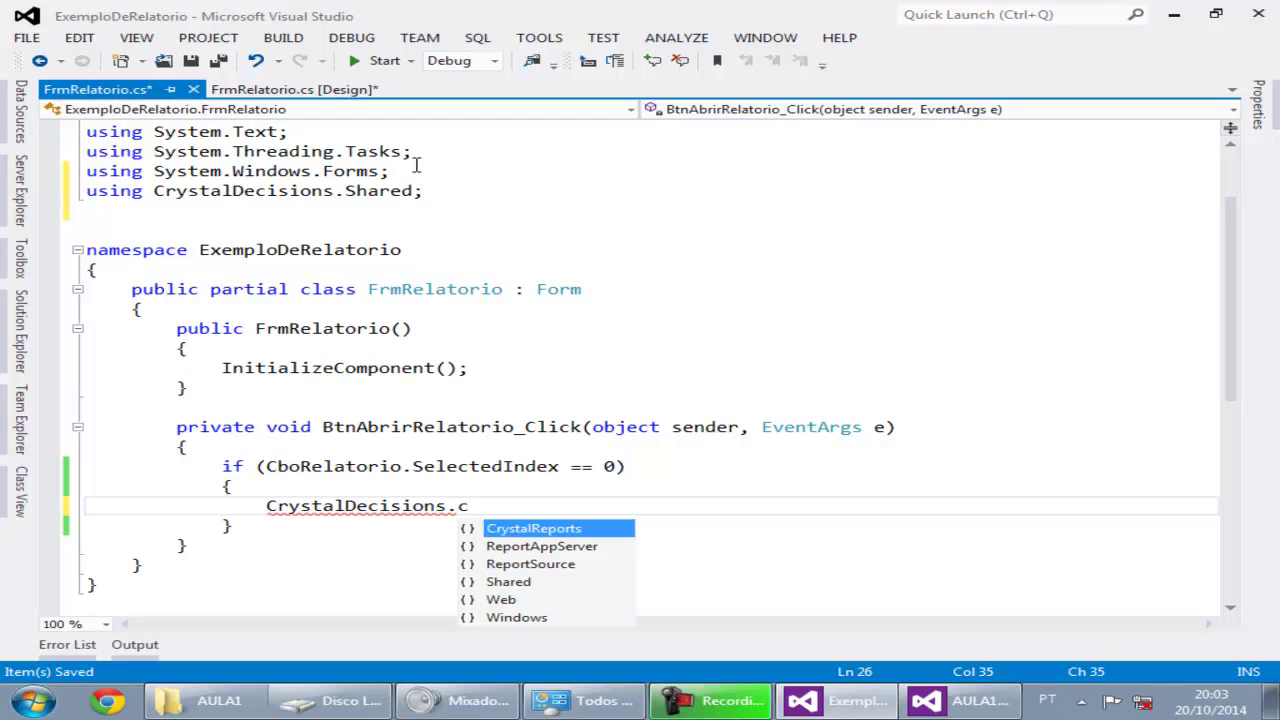
{"action": "type", "text": "rystalReports."}
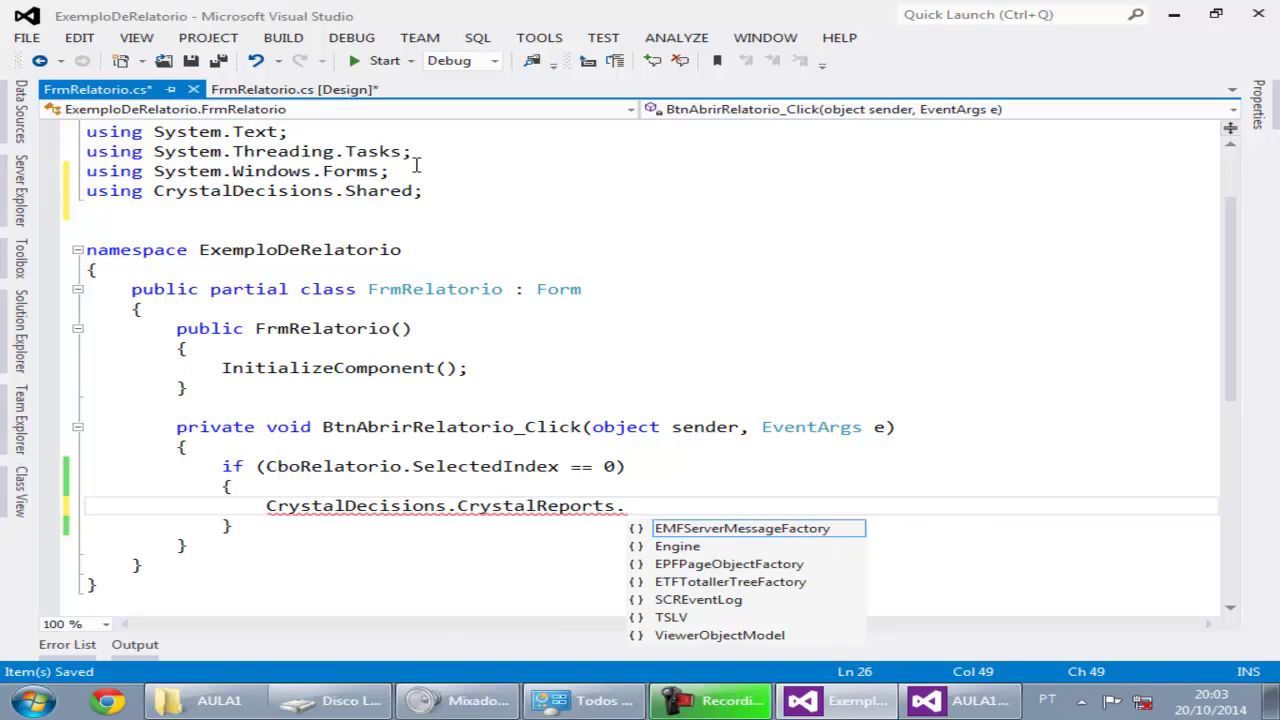
{"action": "type", "text": "repor"}
{"action": "key", "text": "BackSpace"}
{"action": "key", "text": "BackSpace"}
{"action": "key", "text": "BackSpace"}
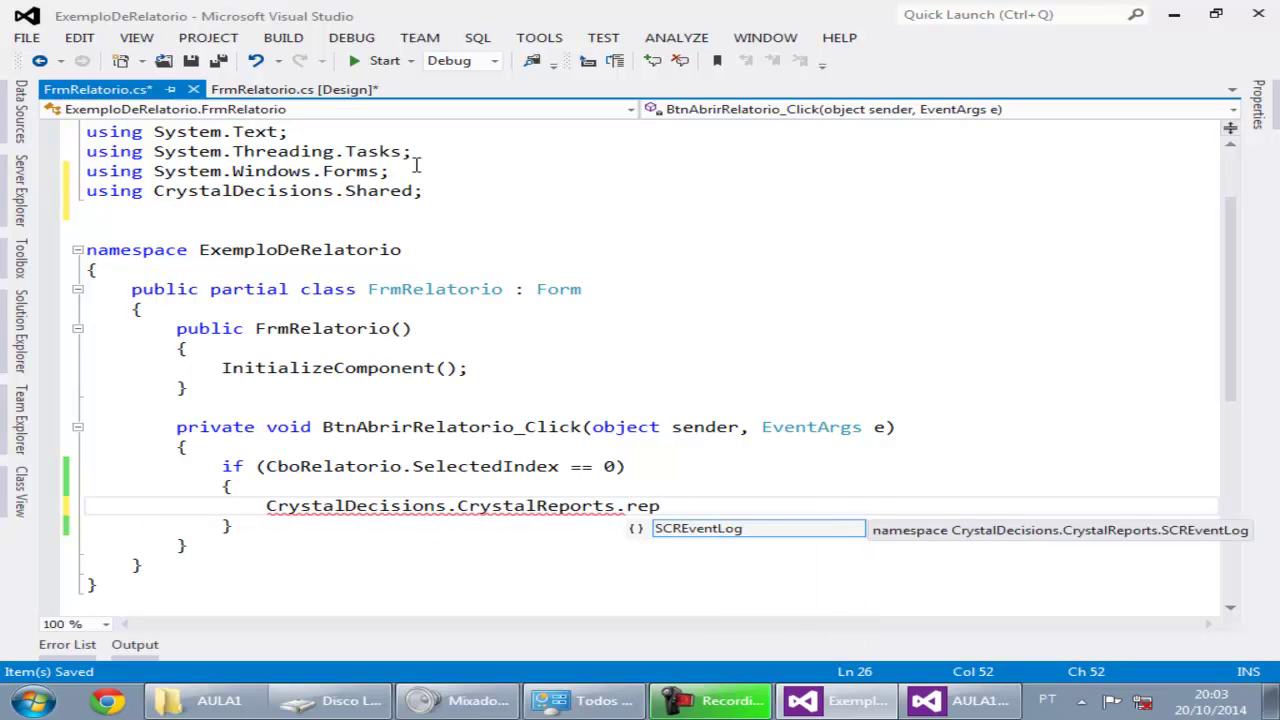
{"action": "key", "text": "BackSpace"}
{"action": "key", "text": "BackSpace"}
{"action": "key", "text": "BackSpace"}
{"action": "key", "text": "BackSpace"}
{"action": "key", "text": "BackSpace"}
{"action": "key", "text": "BackSpace"}
{"action": "key", "text": "BackSpace"}
{"action": "key", "text": "BackSpace"}
{"action": "key", "text": "BackSpace"}
{"action": "key", "text": "BackSpace"}
{"action": "key", "text": "BackSpace"}
{"action": "key", "text": "BackSpace"}
{"action": "key", "text": "BackSpace"}
{"action": "key", "text": "BackSpace"}
{"action": "key", "text": "BackSpace"}
{"action": "key", "text": "BackSpace"}
{"action": "key", "text": "BackSpace"}
{"action": "key", "text": "BackSpace"}
{"action": "key", "text": "BackSpace"}
{"action": "key", "text": "BackSpace"}
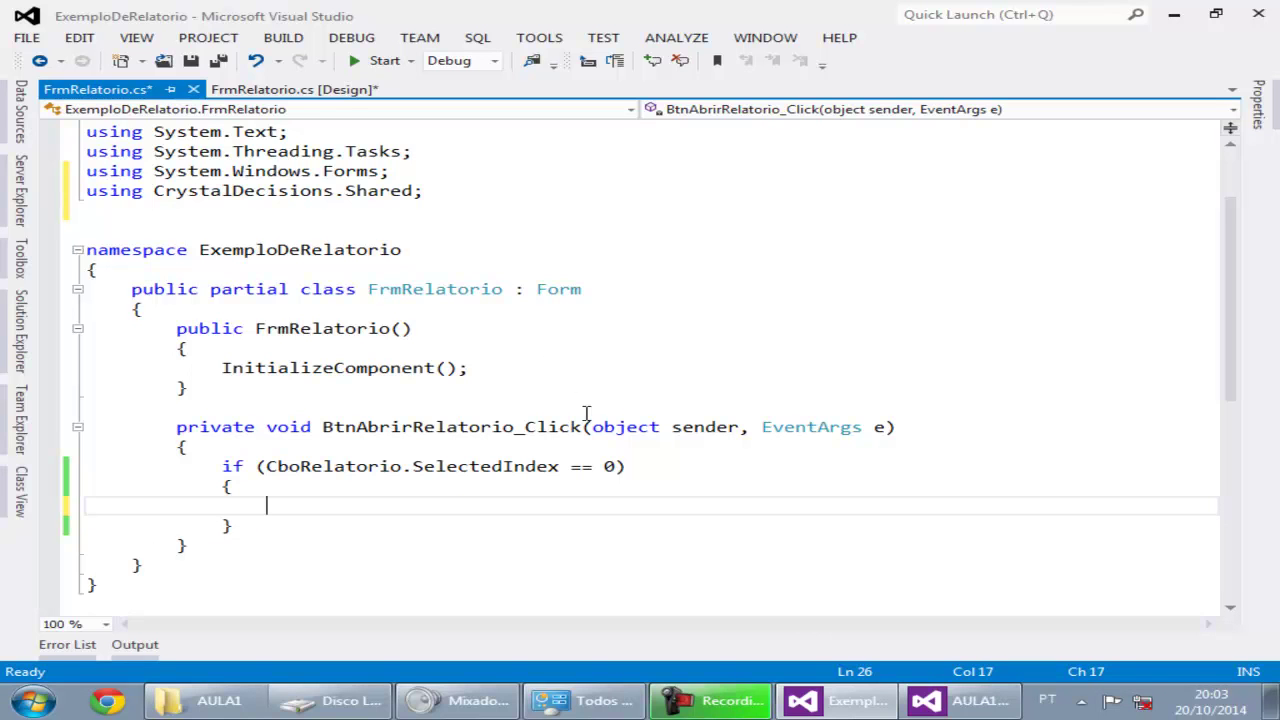
Switch to File Explorer and open the Projetos folder on Disco Local (D:).
{"action": "left_click", "coordinate": [236, 700]}
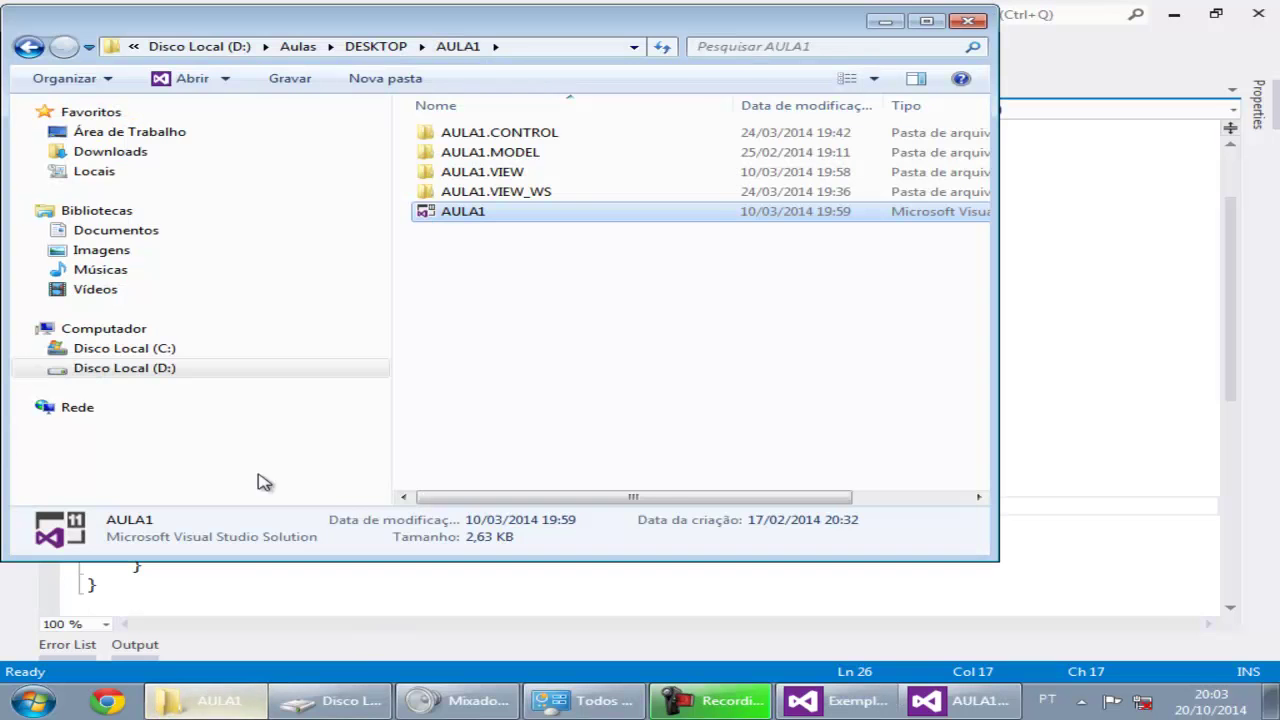
{"action": "left_click", "coordinate": [105, 368]}
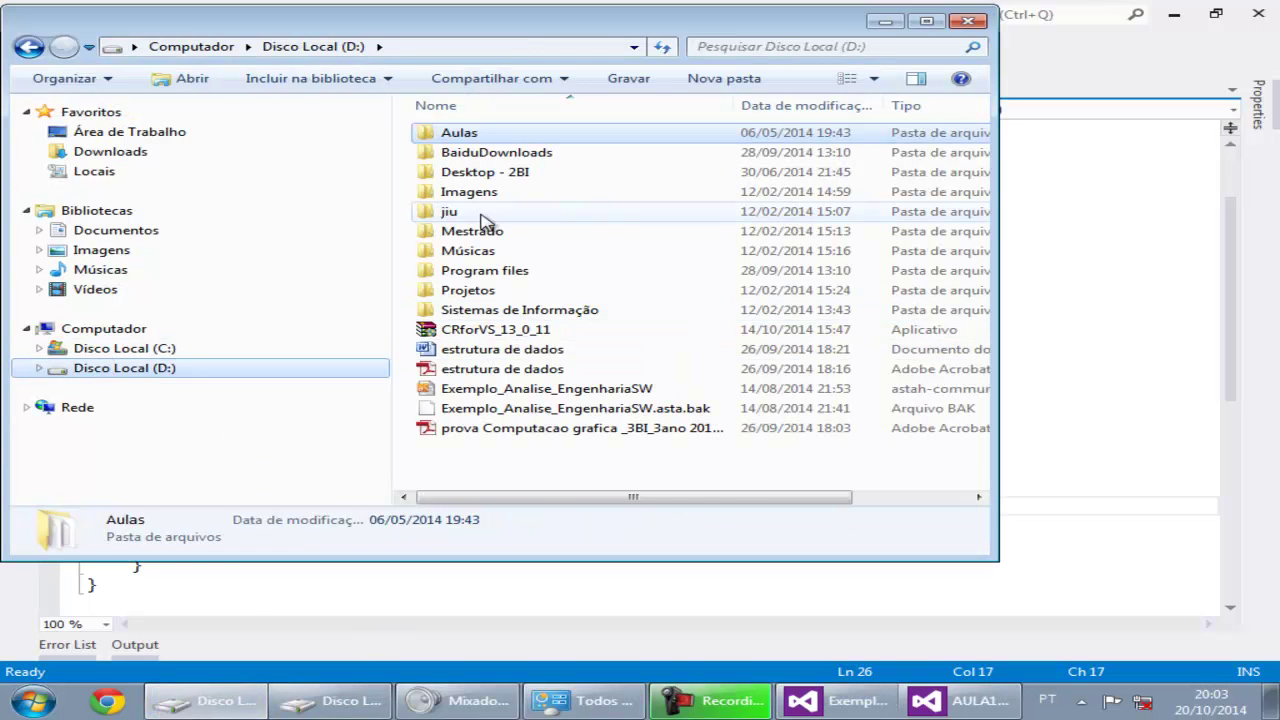
{"action": "double_click", "coordinate": [498, 292]}
{"action": "left_click", "coordinate": [492, 309]}
Search the project folders by name prefix and open the FABRICACAOVARETAS folder.
{"action": "type", "text": "var"}
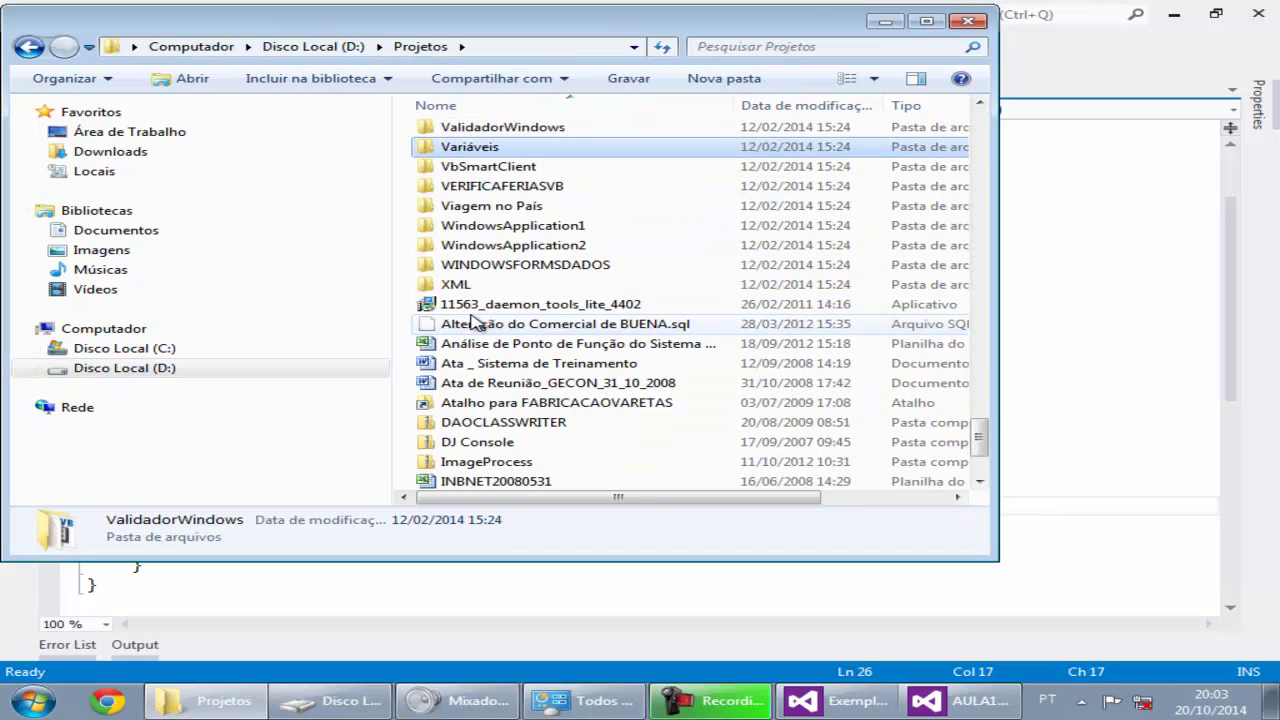
{"action": "left_click", "coordinate": [500, 133]}
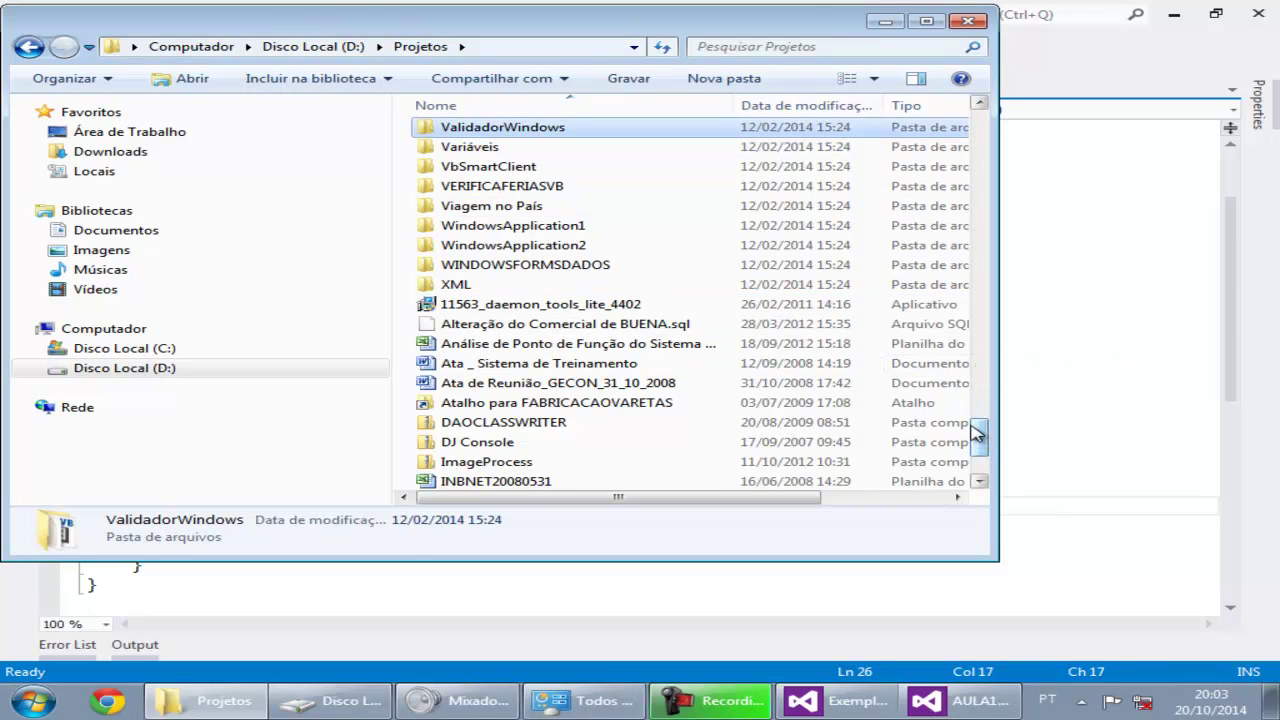
{"action": "type", "text": "pro"}
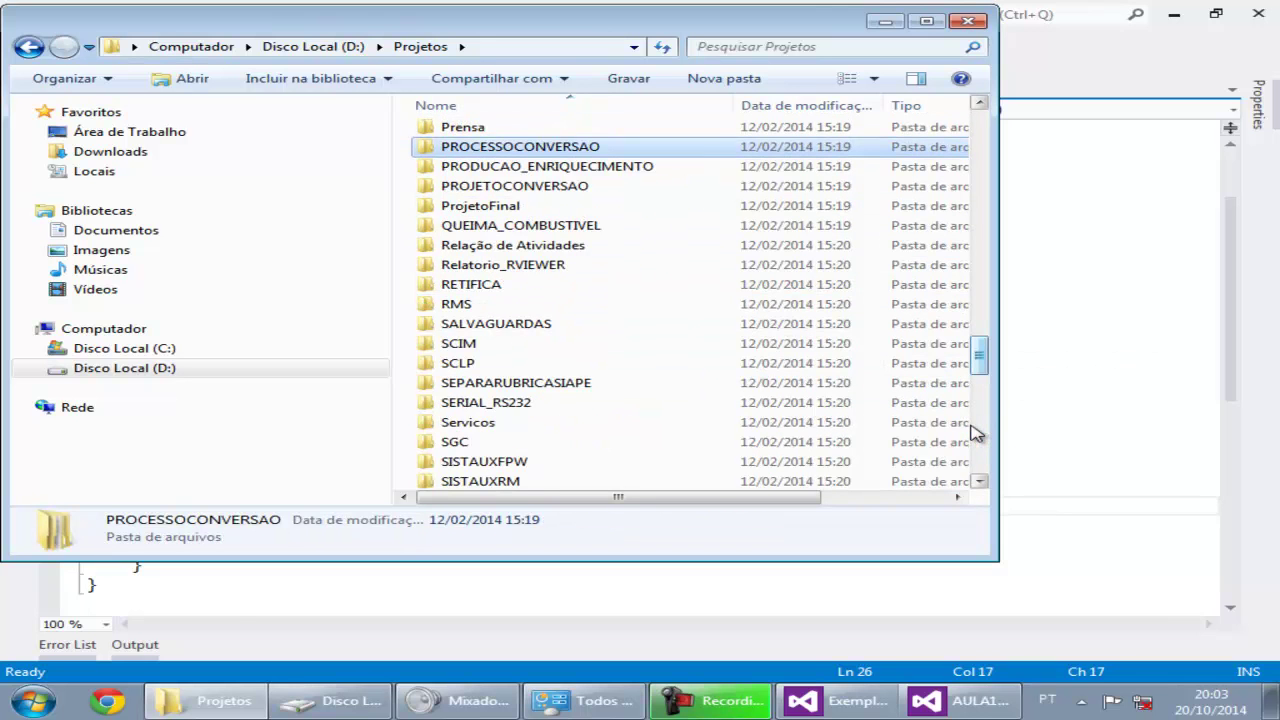
{"action": "type", "text": "dao"}
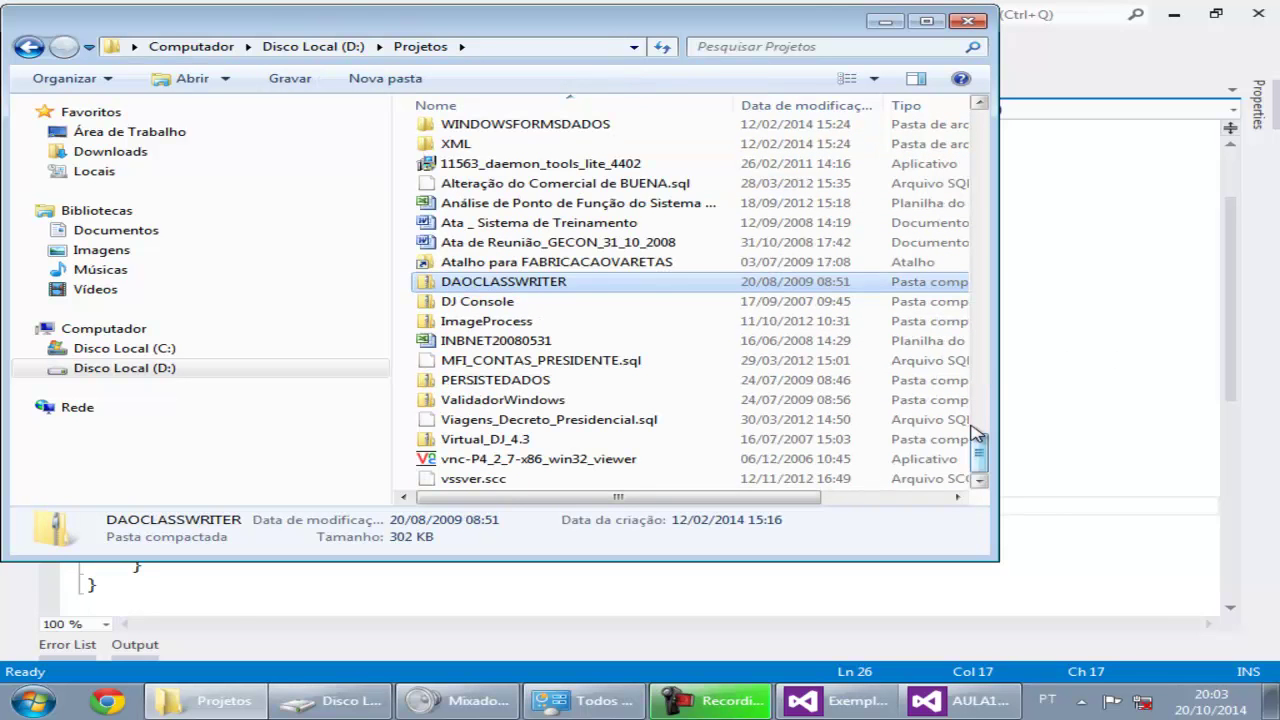
{"action": "left_click_drag", "start_coordinate": [978, 447], "coordinate": [980, 362]}
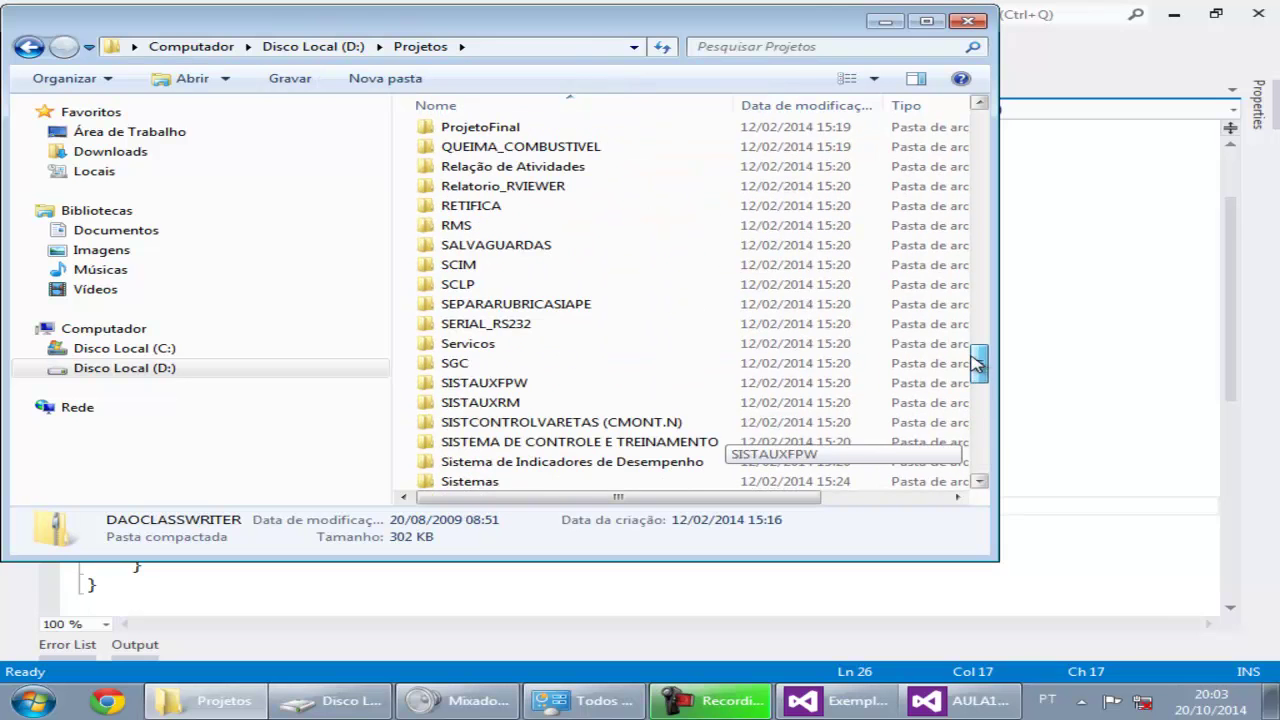
{"action": "left_click", "coordinate": [594, 290]}
{"action": "type", "text": "f"}
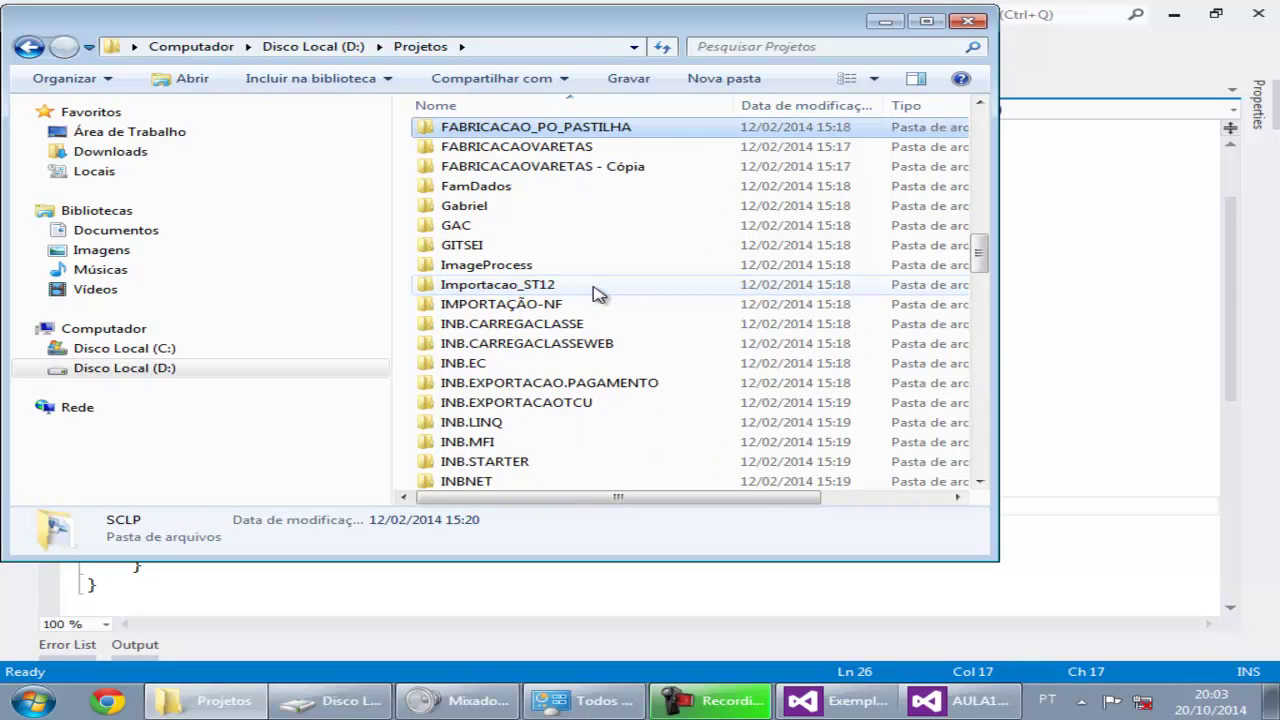
{"action": "left_click", "coordinate": [480, 150]}
{"action": "double_click", "coordinate": [480, 150]}
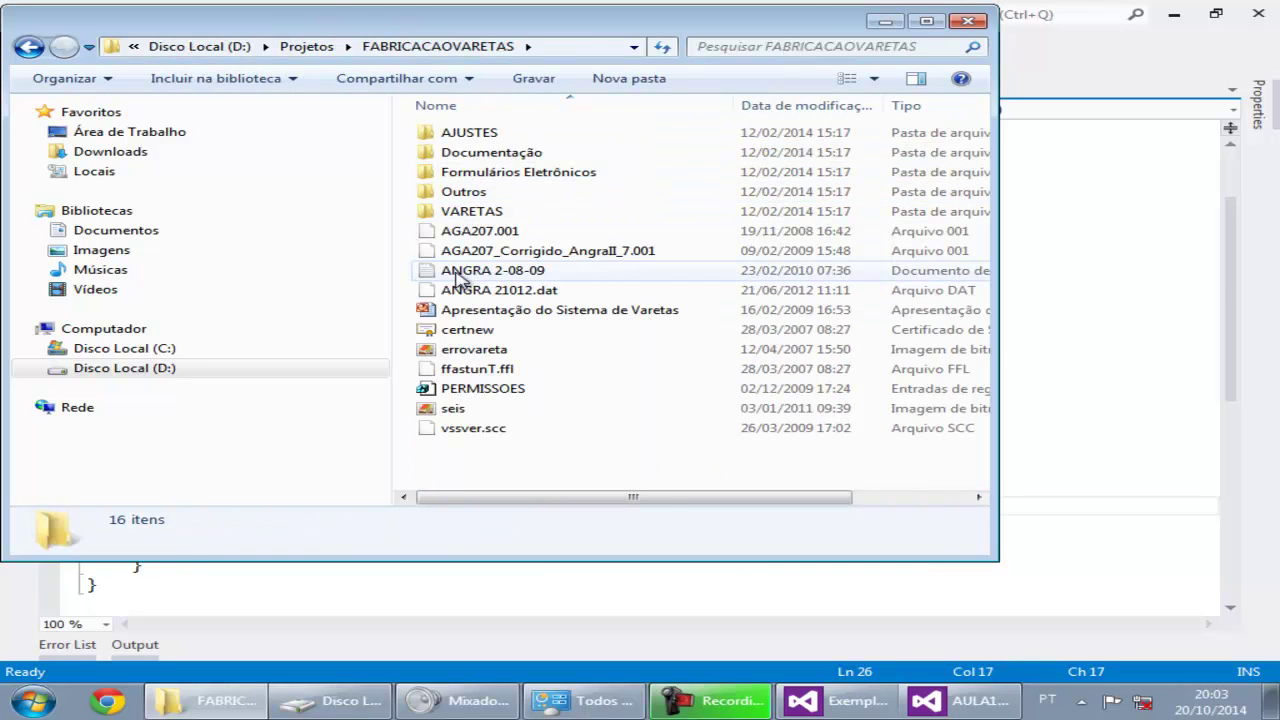
Open the VARETAS solution from the VARETAS folder in Visual Studio, accepting the Team Foundation Server contact and dismissing the source control error.
{"action": "double_click", "coordinate": [470, 212]}
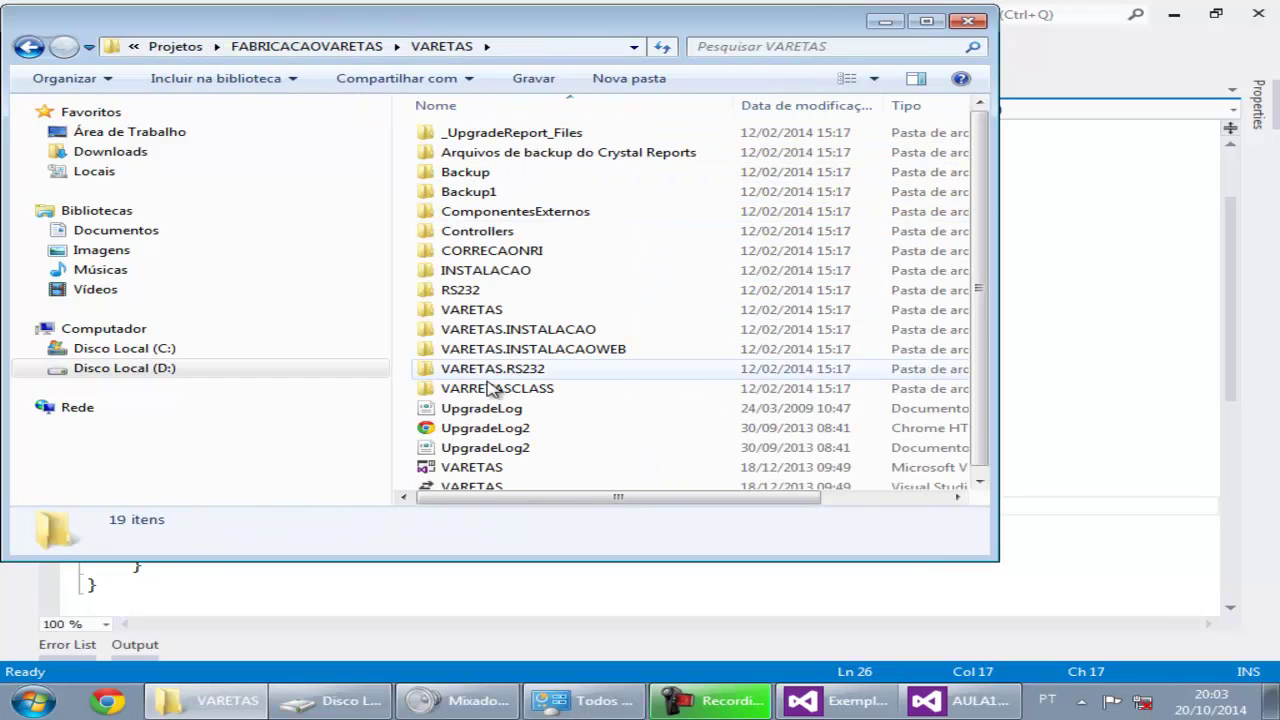
{"action": "double_click", "coordinate": [490, 467]}
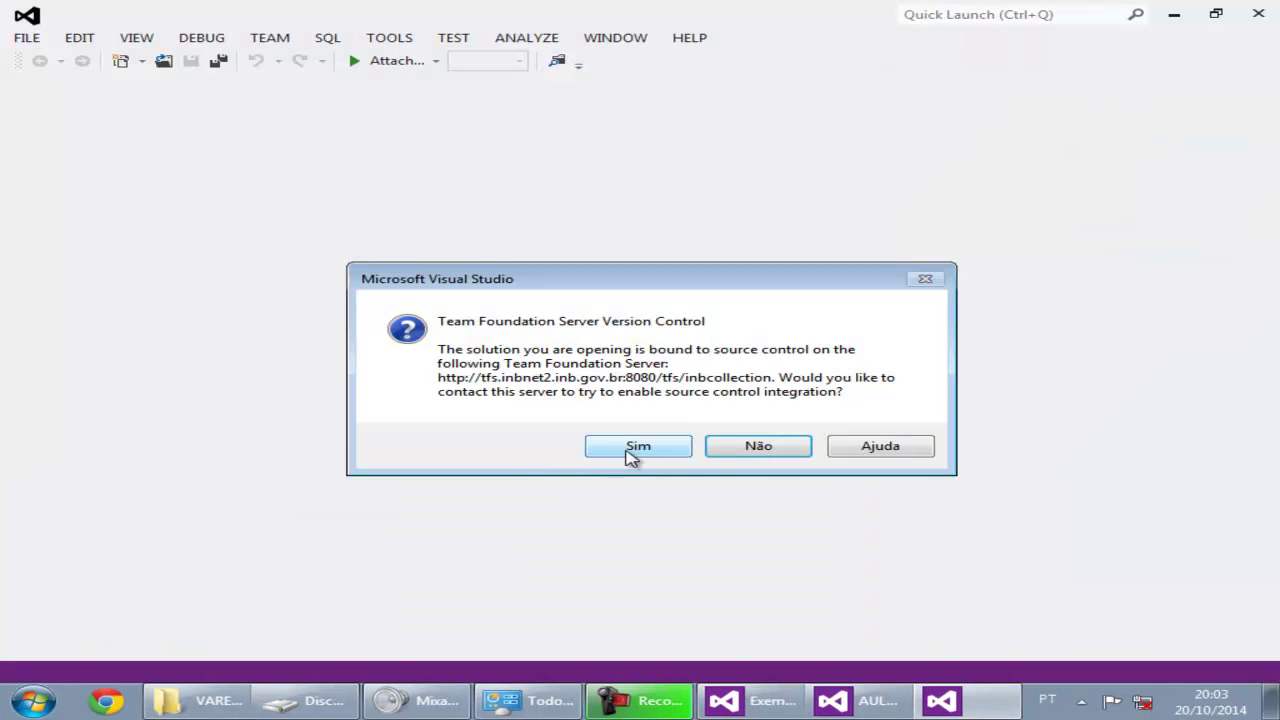
{"action": "left_click", "coordinate": [624, 448]}
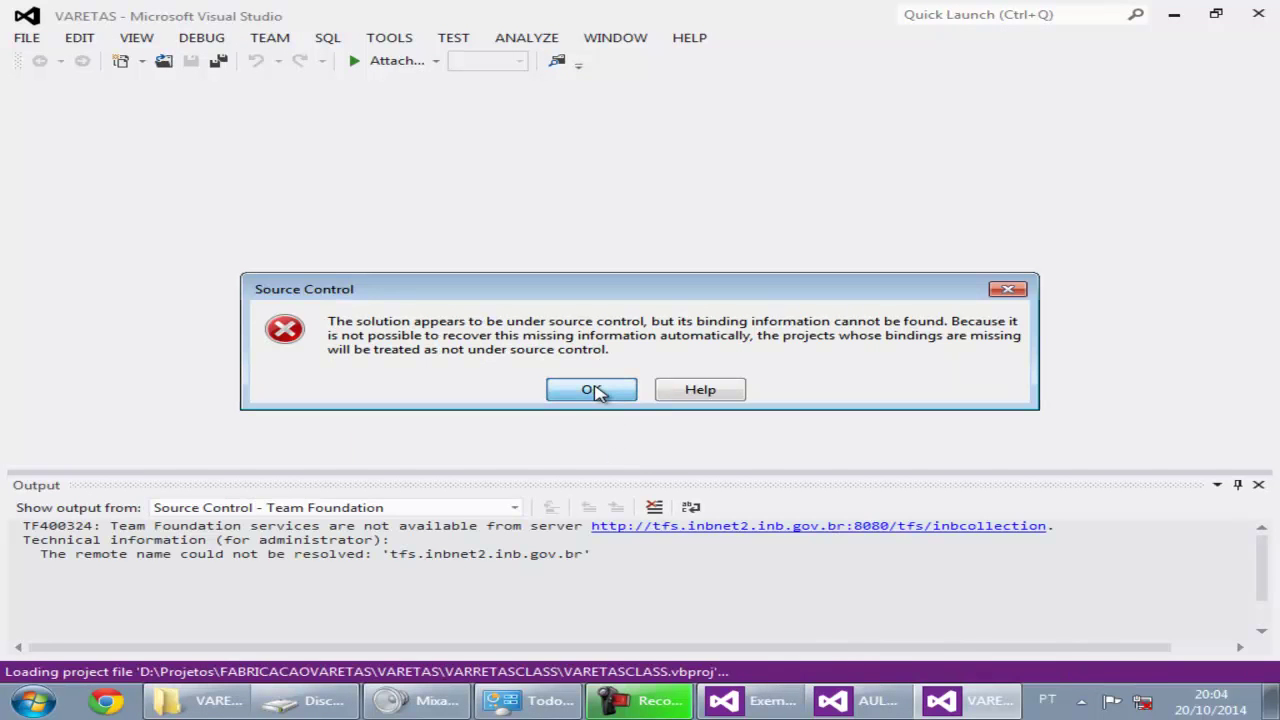
{"action": "left_click", "coordinate": [595, 390]}
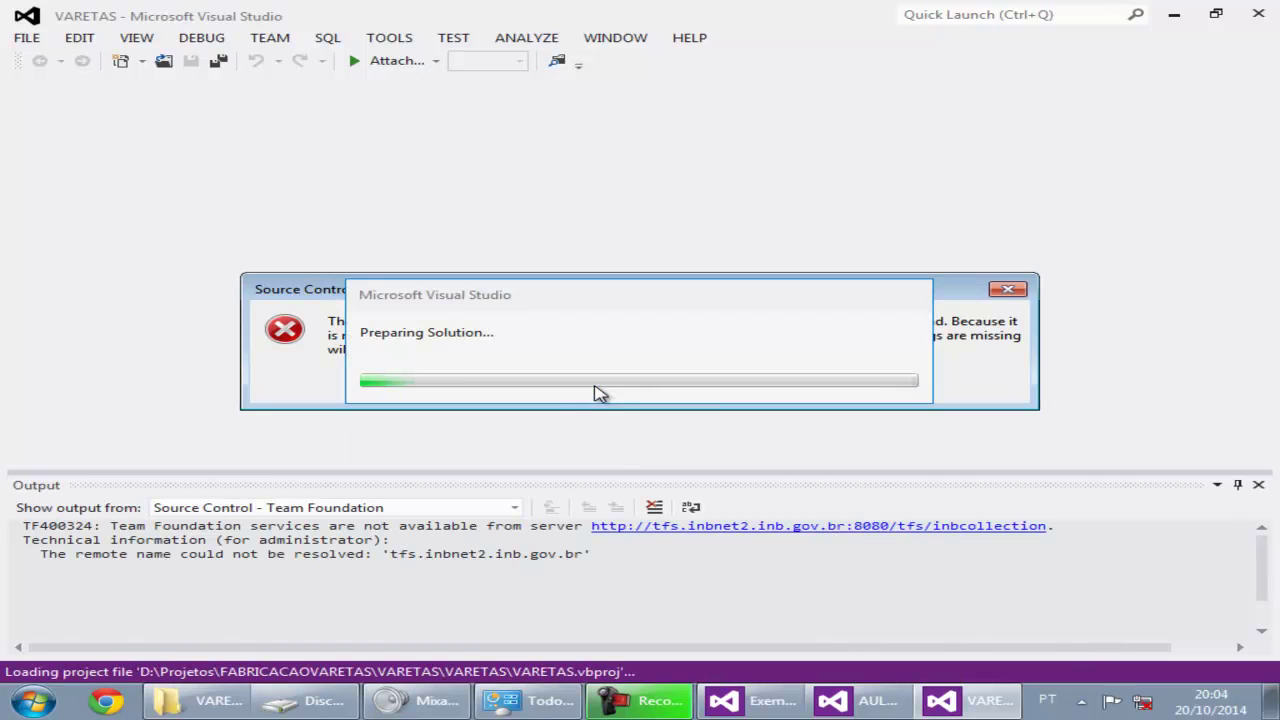
{"action": "left_click", "coordinate": [762, 708]}
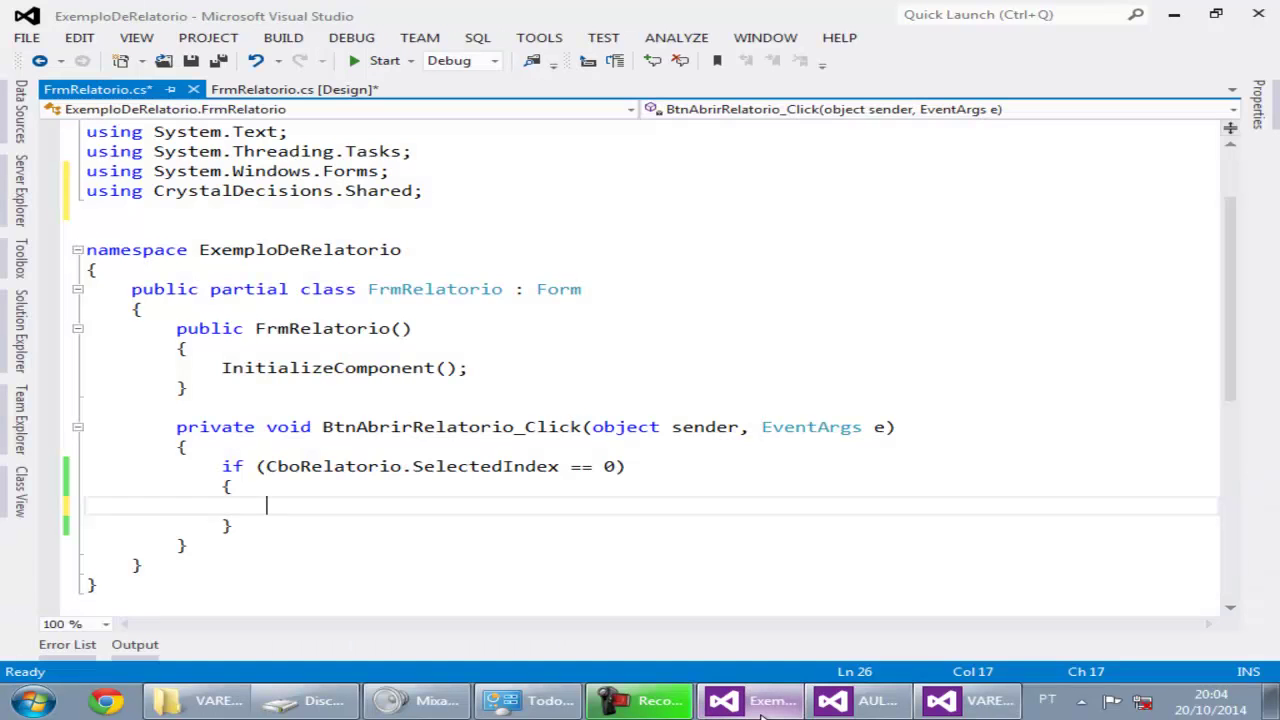
{"action": "left_click", "coordinate": [858, 703]}
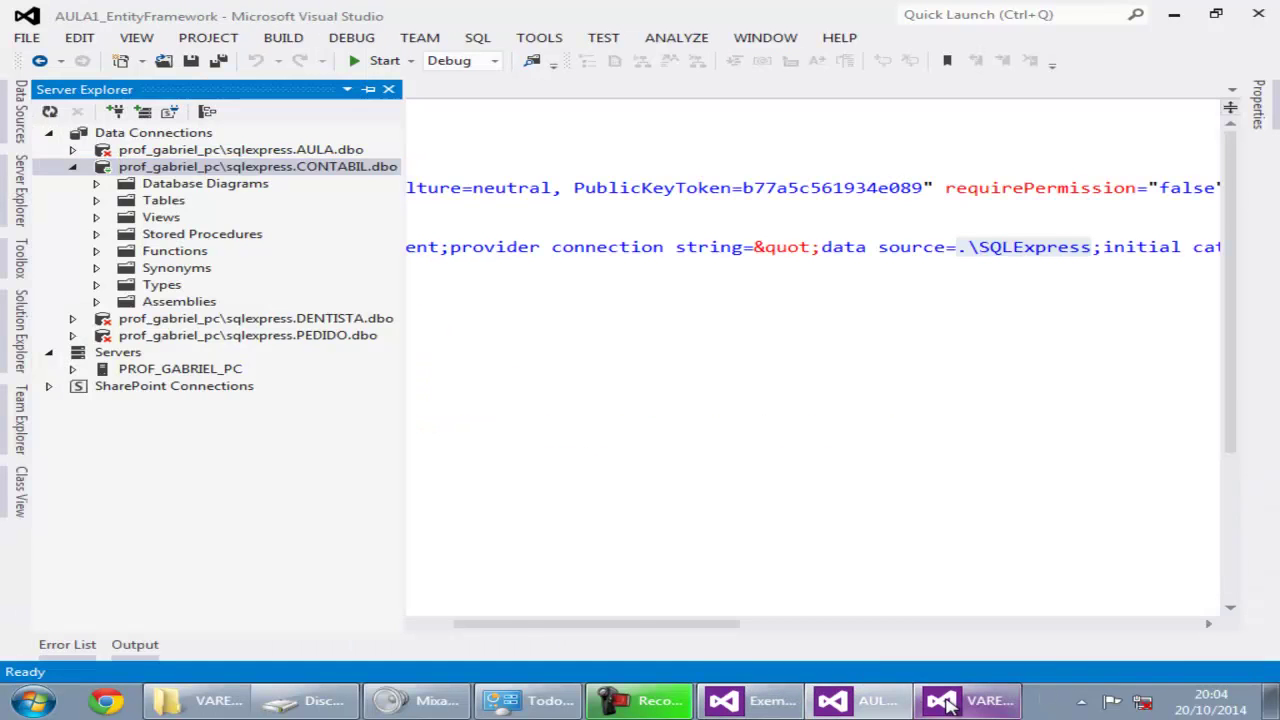
{"action": "left_click", "coordinate": [948, 705]}
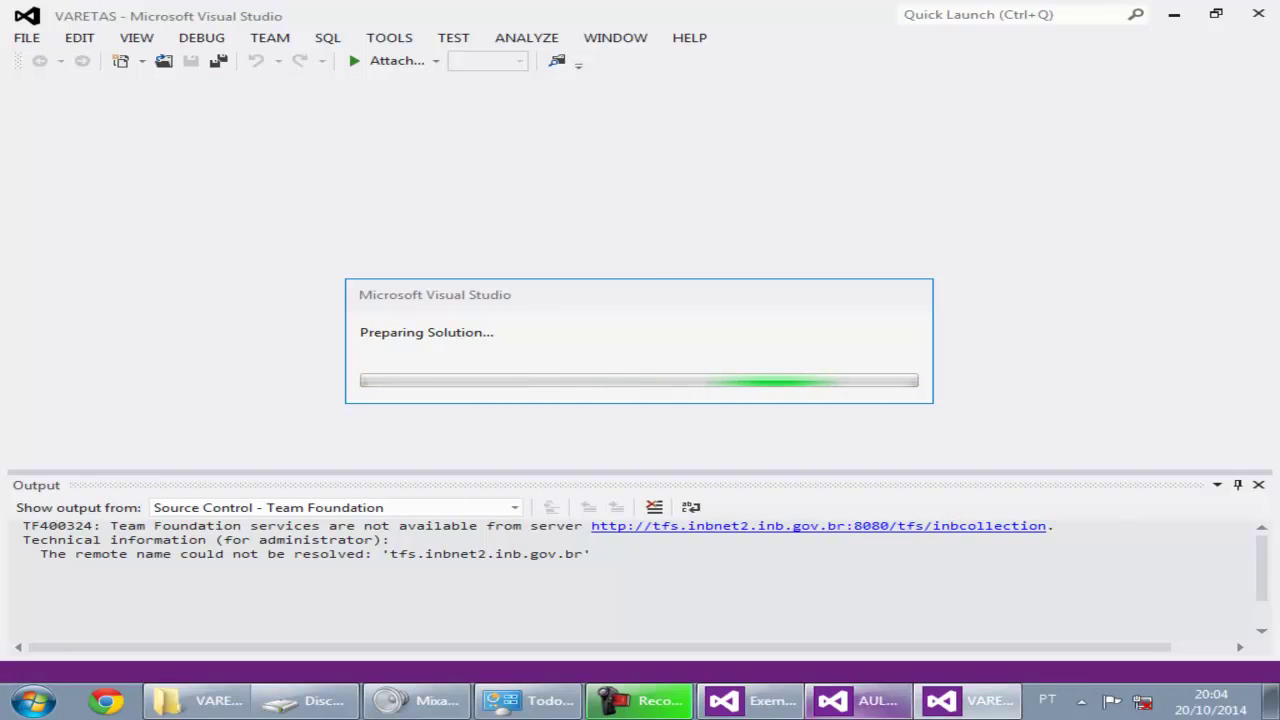
{"action": "left_click", "coordinate": [752, 700]}
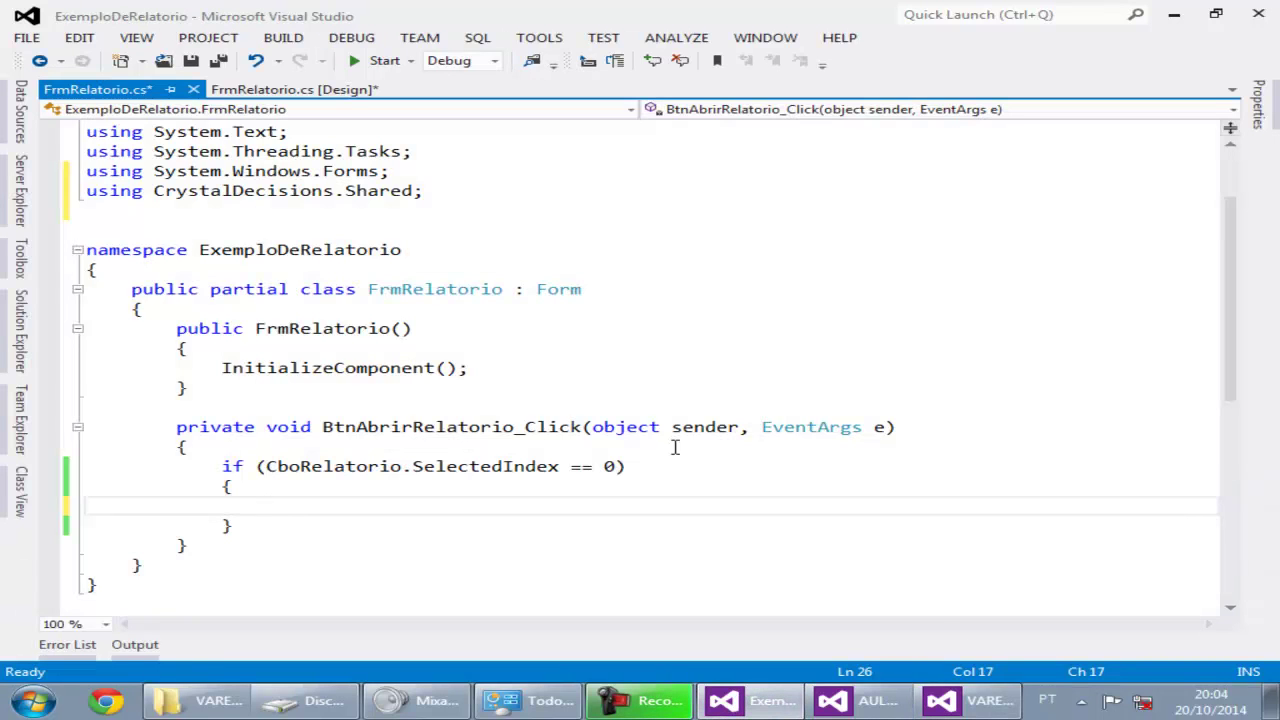
Switch to the VARETAS solution and open the code of the FrmPreview class in the Relatorios folder.
{"action": "left_click", "coordinate": [974, 713]}
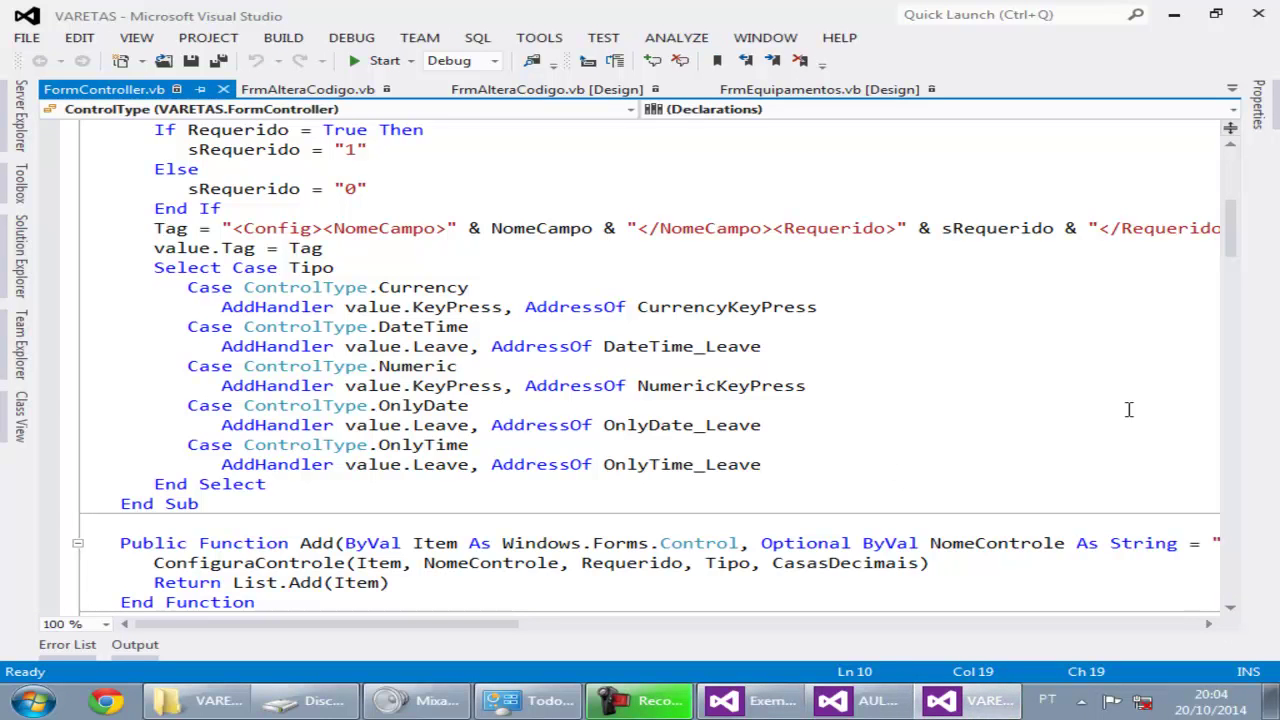
{"action": "left_click", "coordinate": [20, 257]}
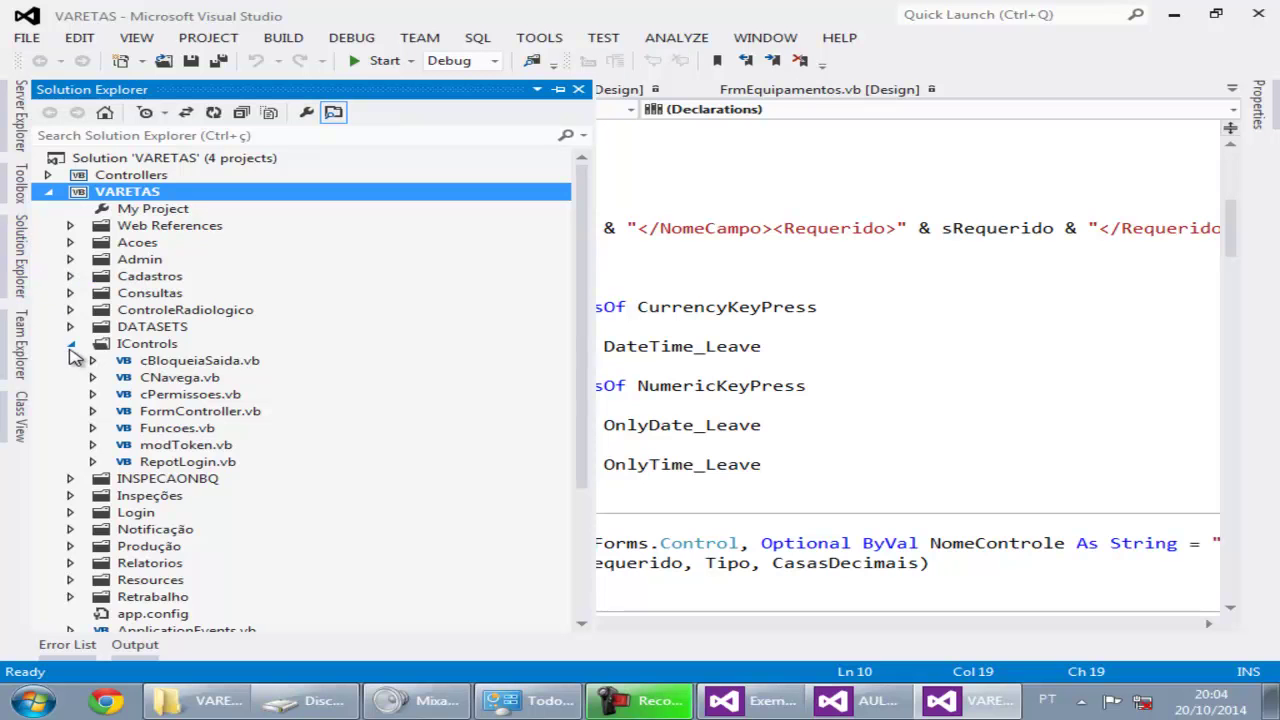
{"action": "left_click", "coordinate": [70, 344]}
{"action": "left_click", "coordinate": [70, 445]}
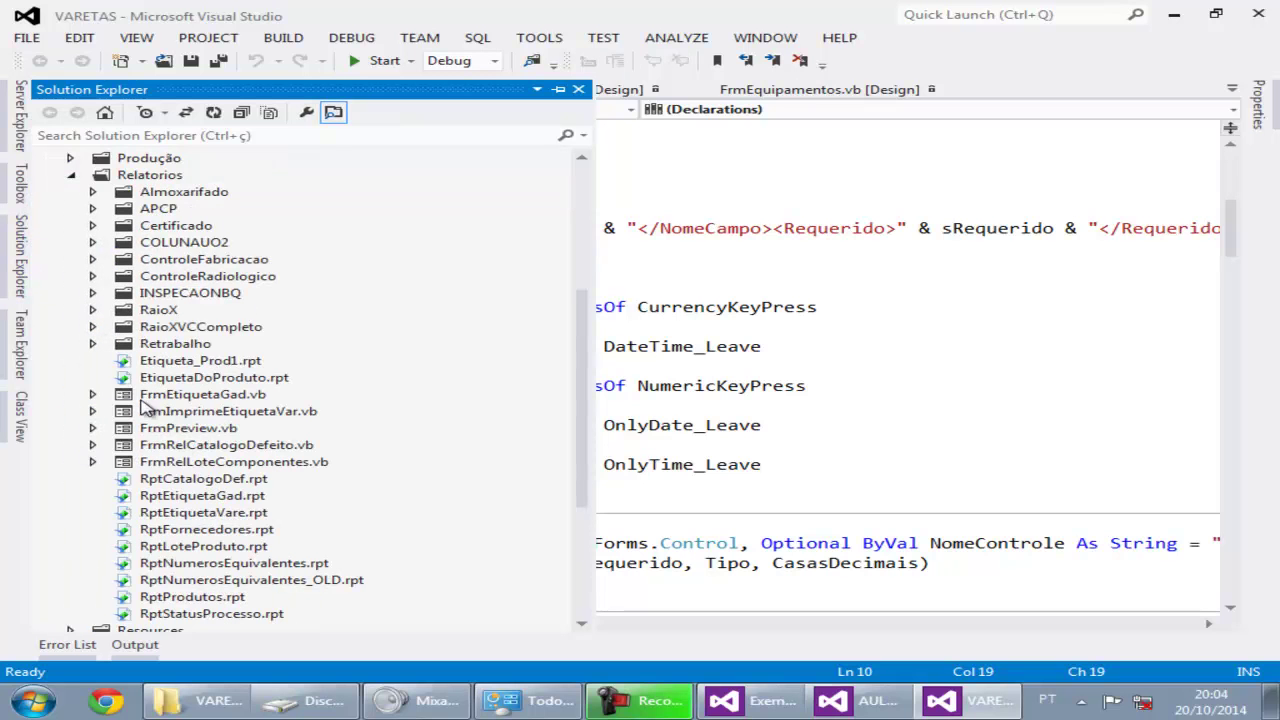
{"action": "left_click", "coordinate": [160, 430]}
{"action": "double_click", "coordinate": [160, 432]}
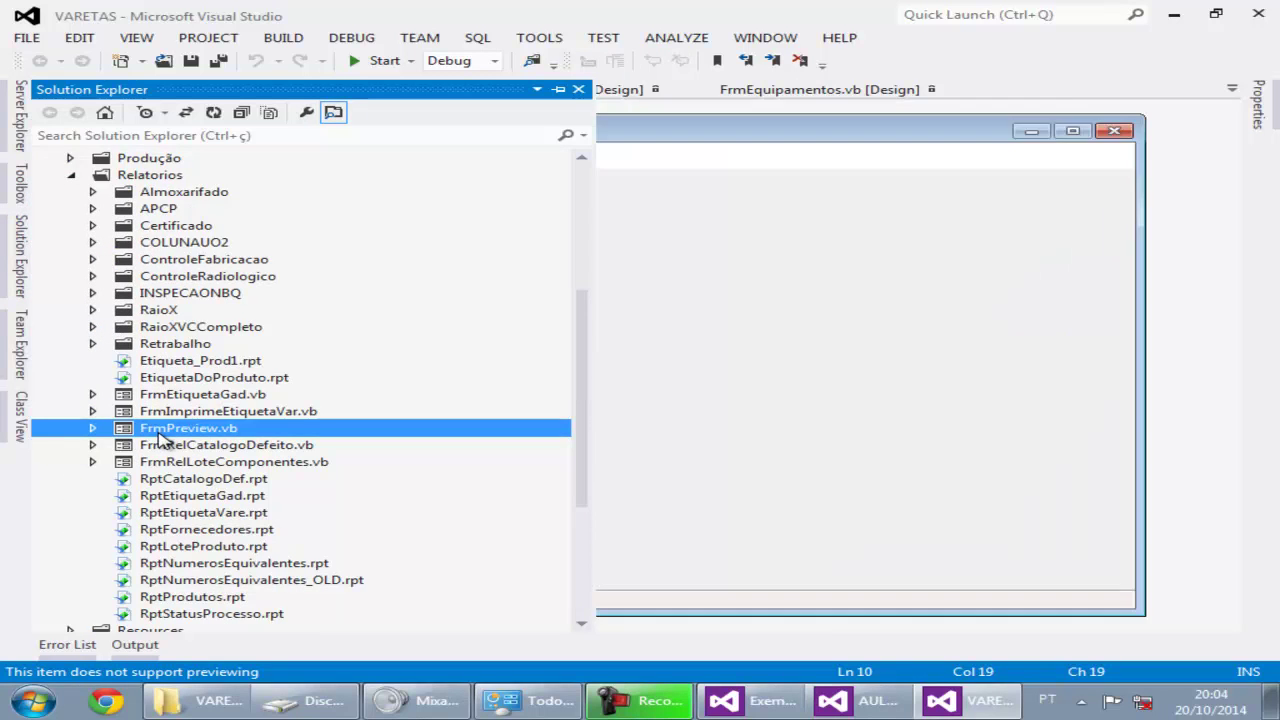
{"action": "left_click", "coordinate": [92, 428]}
{"action": "left_click", "coordinate": [190, 446]}
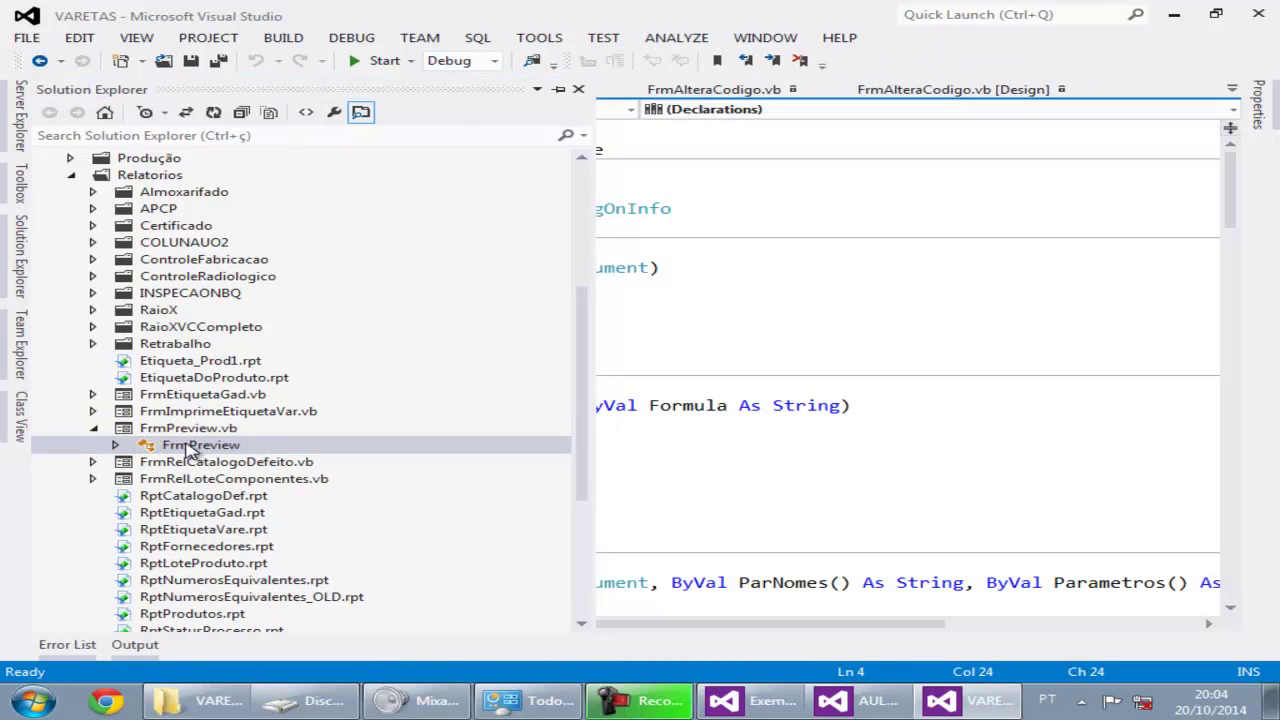
Copy the CrystalDecisions.CrystalReports.Engine namespace from FrmPreview.vb, add it as a using directive in ExemploDeRelatorio's FrmRelatorio.cs, and save.
{"action": "left_click", "coordinate": [834, 326]}
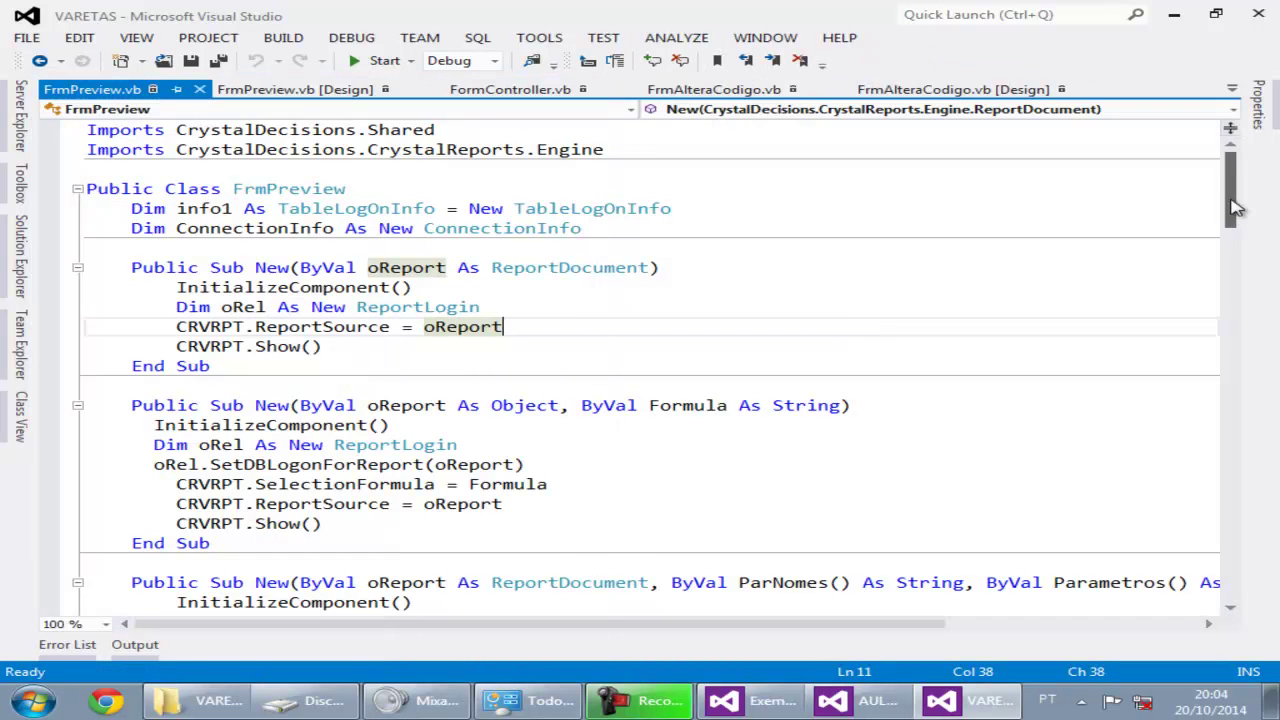
{"action": "mouse_move", "coordinate": [627, 149]}
{"action": "left_mouse_down"}
{"action": "mouse_move", "coordinate": [175, 149]}
{"action": "mouse_move", "coordinate": [616, 150]}
{"action": "left_mouse_up"}
{"action": "key", "text": "ctrl+c"}
{"action": "left_click", "coordinate": [175, 149]}
{"action": "key", "text": "alt+Tab"}
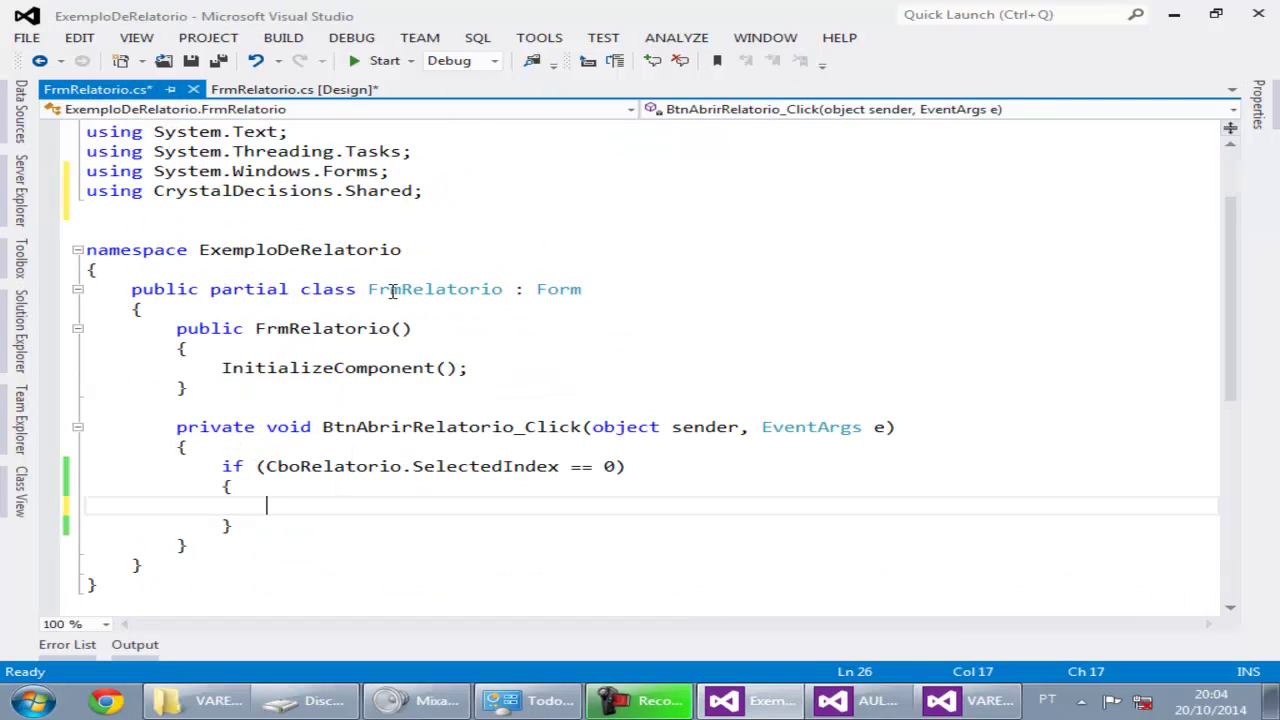
{"action": "left_click", "coordinate": [258, 203]}
{"action": "type", "text": "using"}
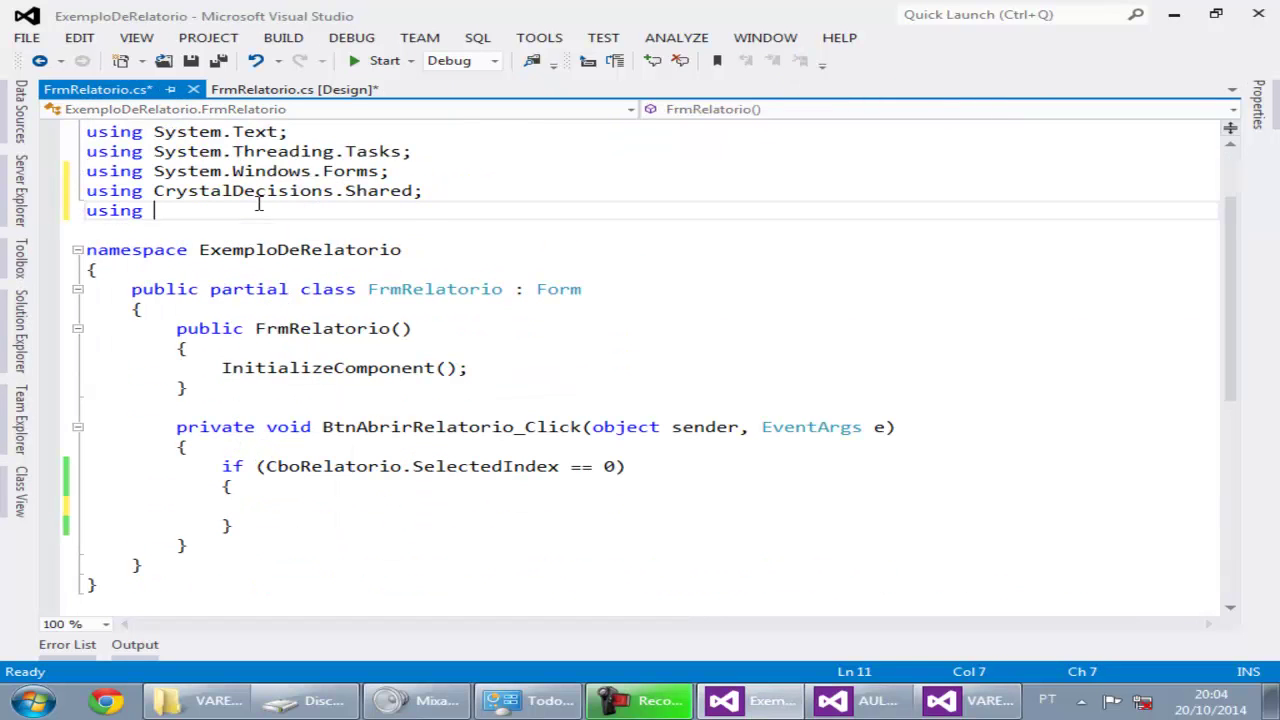
{"action": "key", "text": "ctrl+v"}
{"action": "key", "text": "ctrl+s"}
Inside the SelectedIndex if block, enter "ReportDocument oReport as new ReportDocument()" and start an oReport.Load( call below it.
{"action": "key", "text": "Down"}
{"action": "key", "text": "Down"}
{"action": "key", "text": "Down"}
{"action": "key", "text": "Down"}
{"action": "key", "text": "Down"}
{"action": "key", "text": "Down"}
{"action": "key", "text": "Down"}
{"action": "key", "text": "Down"}
{"action": "key", "text": "Down"}
{"action": "key", "text": "Down"}
{"action": "key", "text": "Down"}
{"action": "key", "text": "Down"}
{"action": "key", "text": "Down"}
{"action": "key", "text": "Down"}
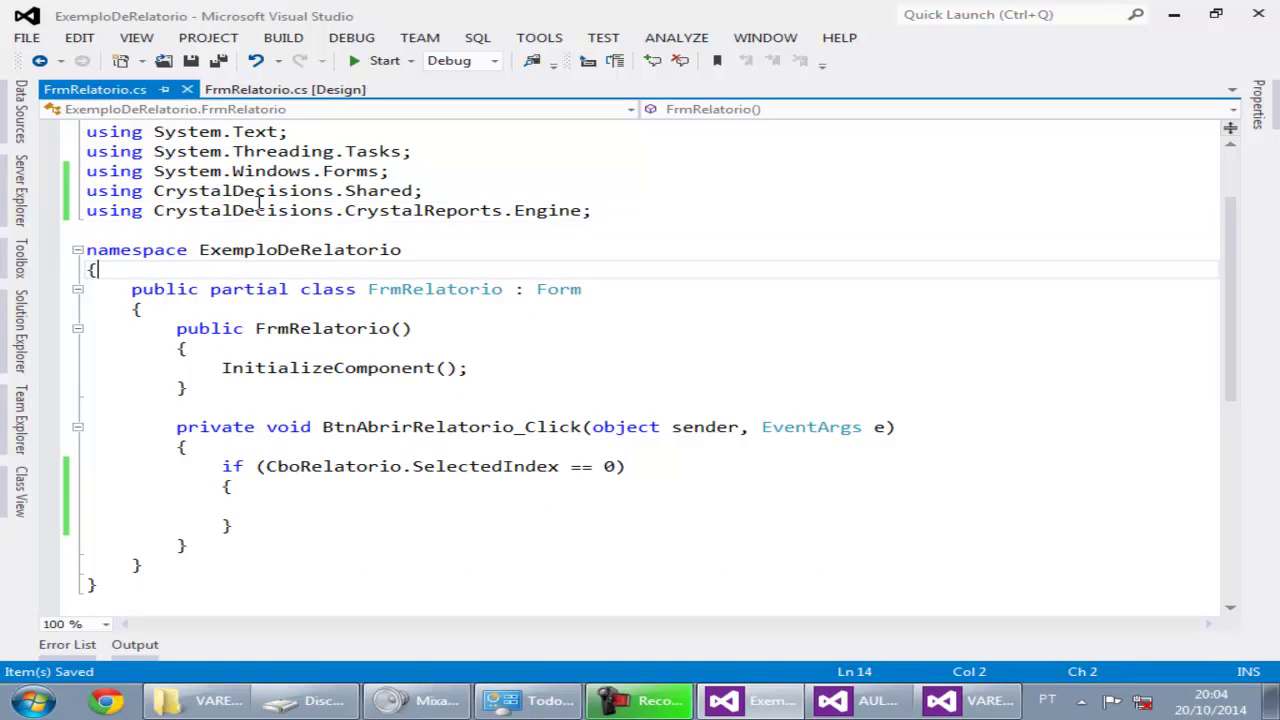
{"action": "key", "text": "Return"}
{"action": "type", "text": "reportdo"}
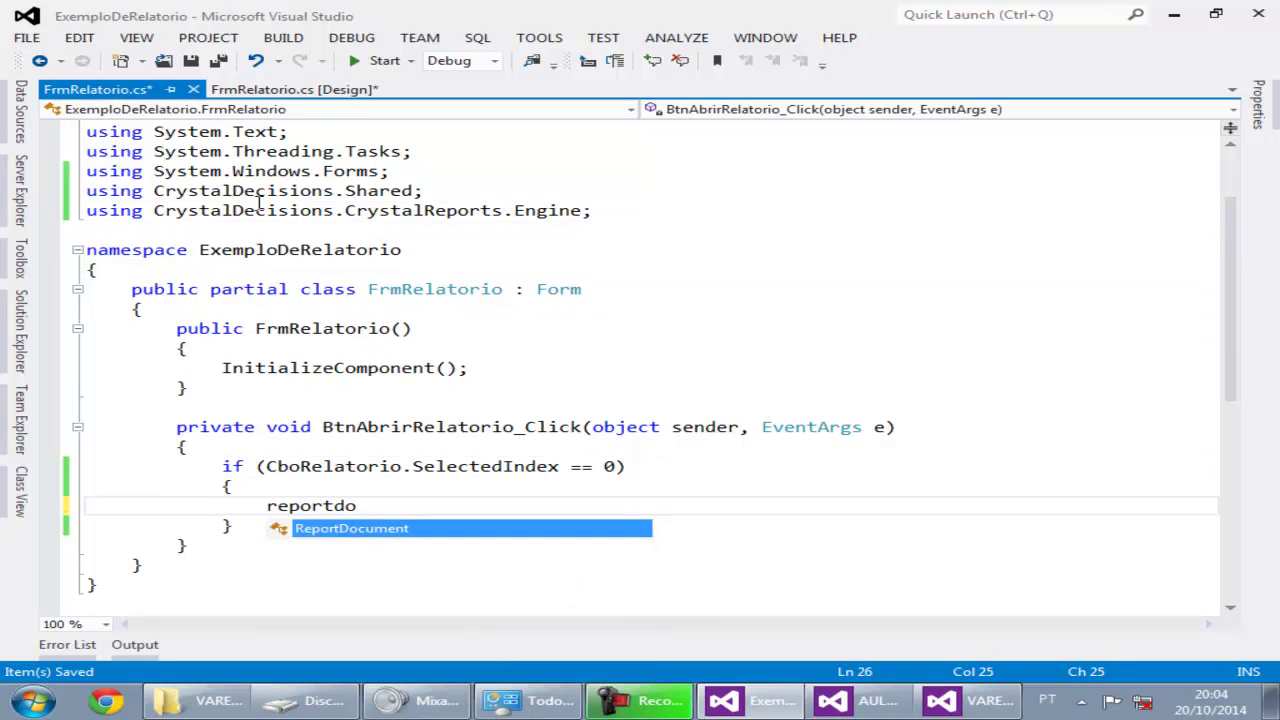
{"action": "key", "text": "Tab"}
{"action": "type", "text": "o"}
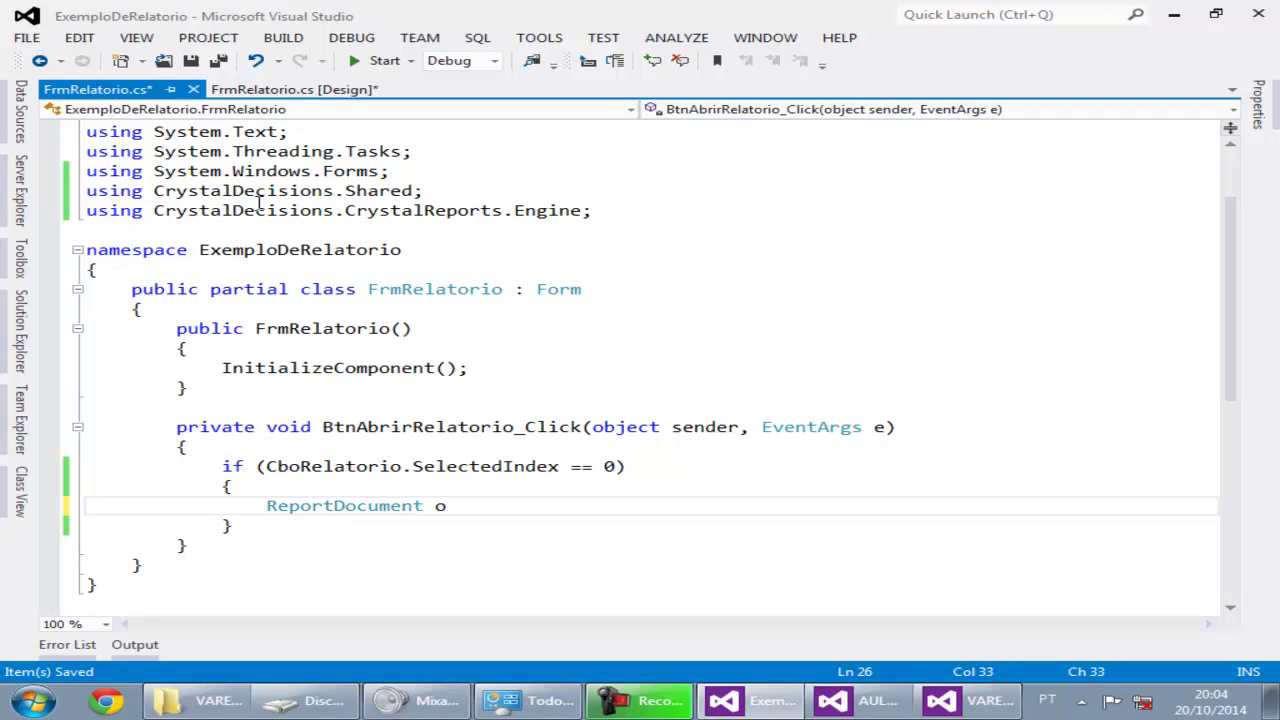
{"action": "type", "text": "Report as new repor"}
{"action": "key", "text": "Tab"}
{"action": "type", "text": "()"}
{"action": "key", "text": "Return"}
{"action": "type", "text": "oreport.Load("}
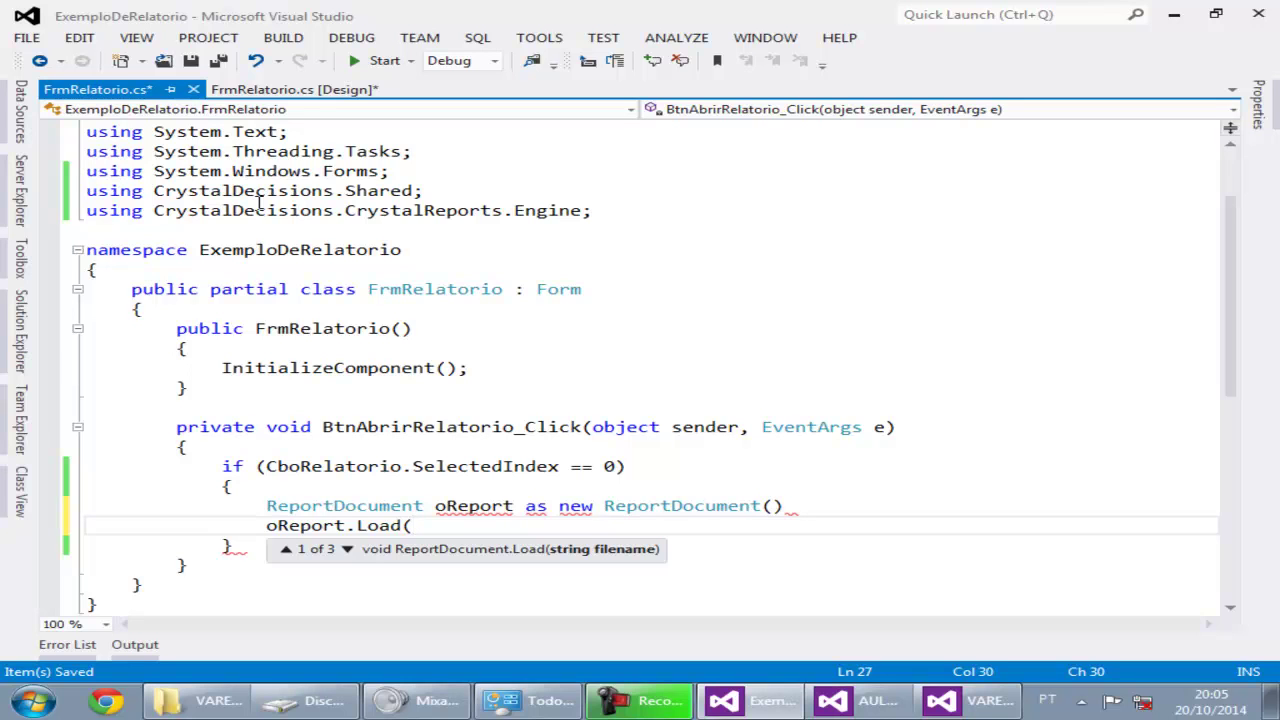
Set the RptCContabil.rpt file's Build Action to Content and its Copy to Output Directory to Copy always.
{"action": "left_click", "coordinate": [1263, 112]}
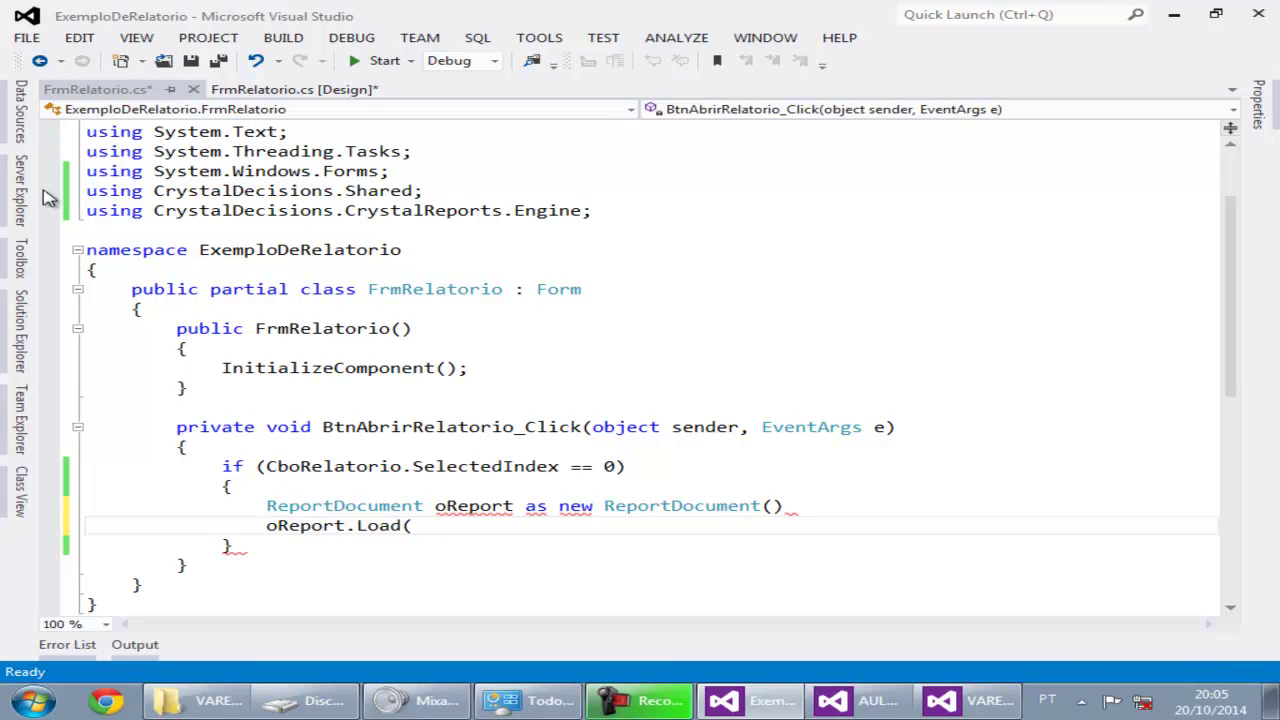
{"action": "left_click", "coordinate": [22, 337]}
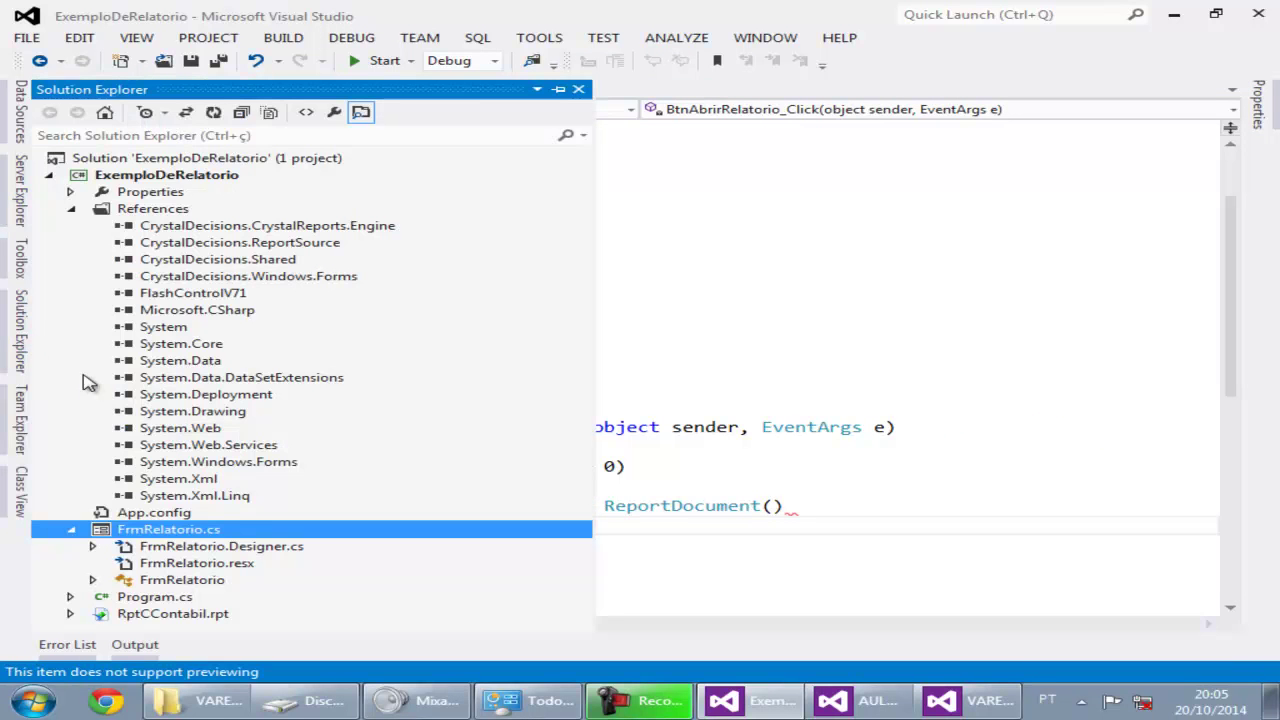
{"action": "left_click", "coordinate": [71, 529]}
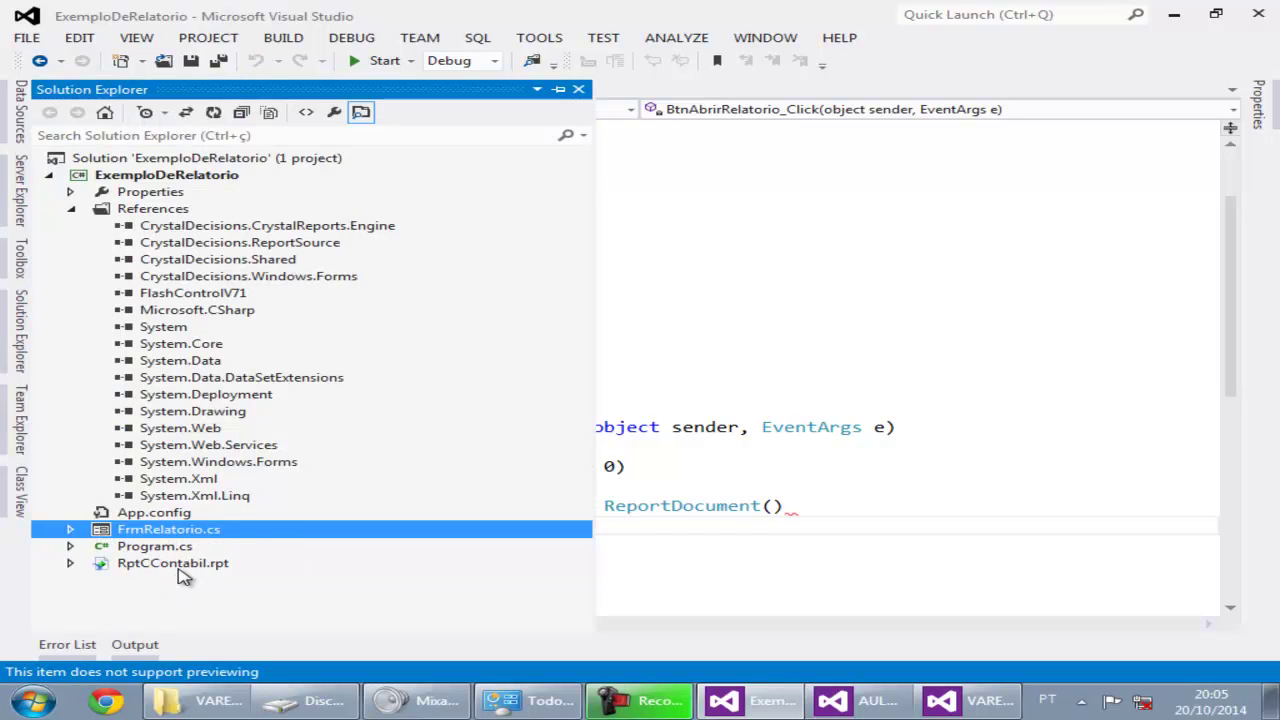
{"action": "left_click", "coordinate": [172, 564]}
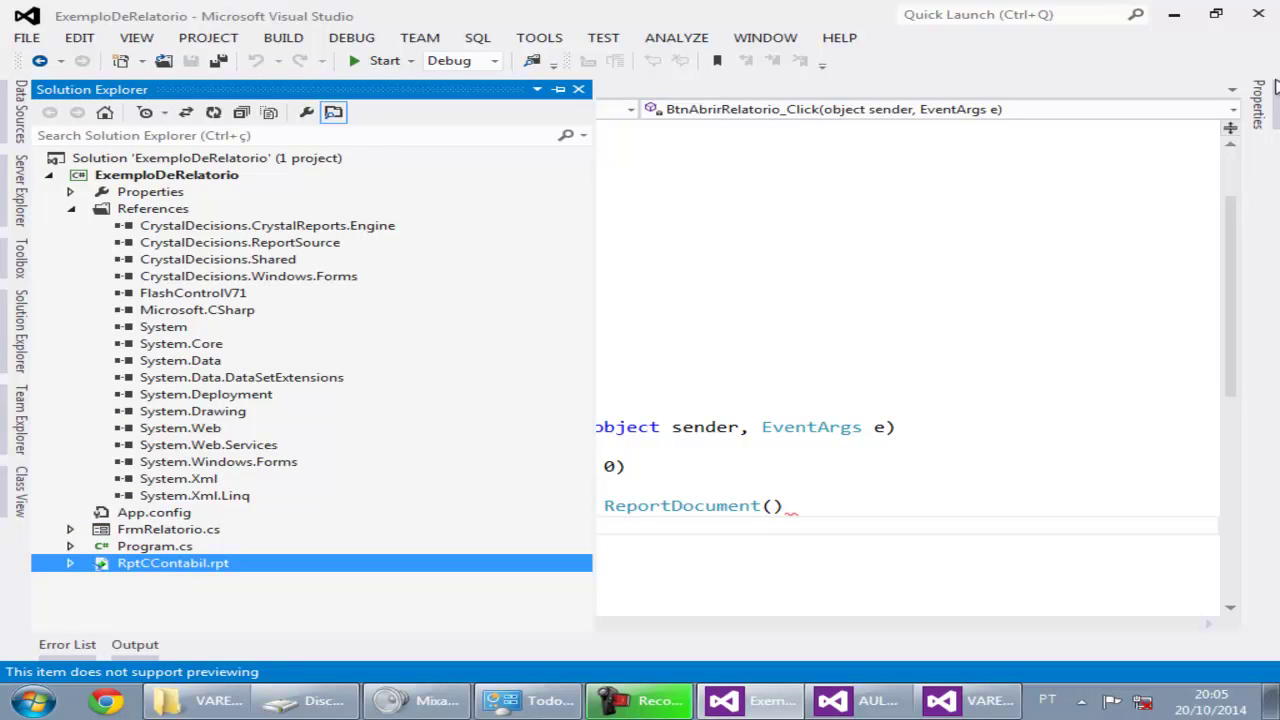
{"action": "left_click", "coordinate": [1266, 96]}
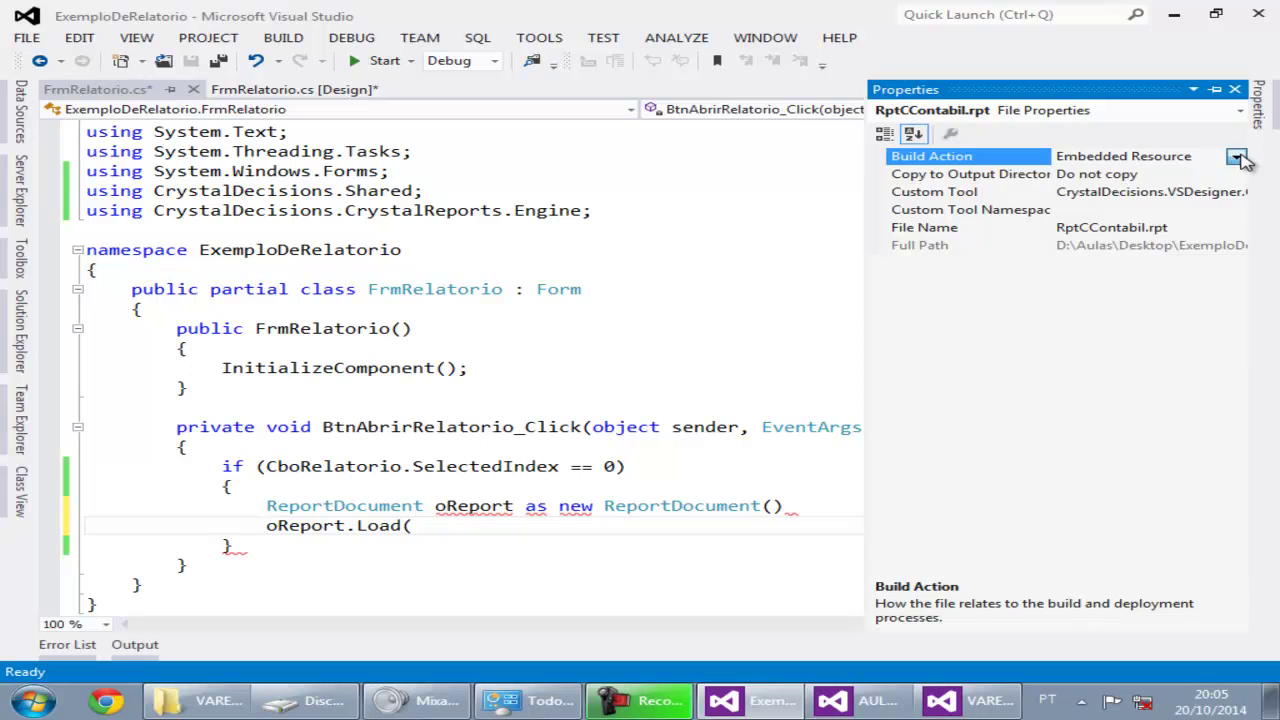
{"action": "left_click", "coordinate": [1237, 158]}
{"action": "left_click", "coordinate": [937, 209]}
{"action": "left_click", "coordinate": [1100, 191]}
{"action": "left_click", "coordinate": [1180, 174]}
{"action": "left_click", "coordinate": [1237, 175]}
{"action": "left_click", "coordinate": [1118, 211]}
{"action": "left_click", "coordinate": [1119, 212]}
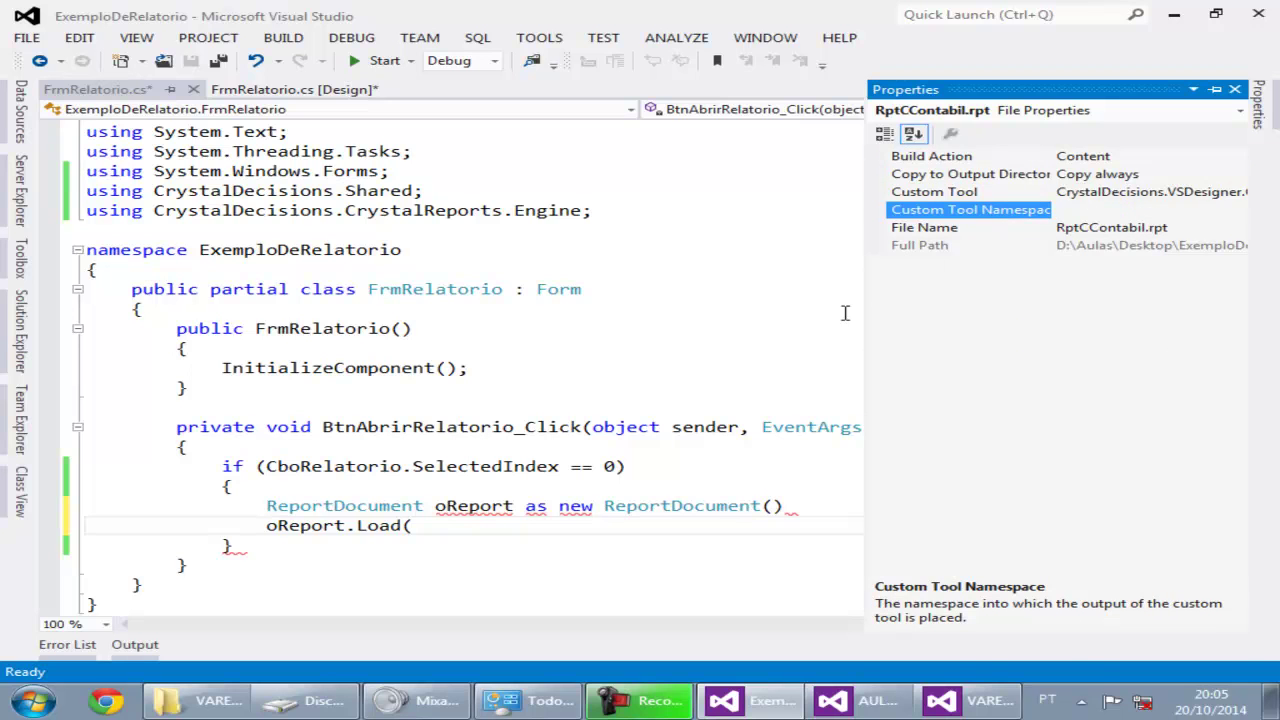
Correct the oReport declaration to C# syntax by replacing "as" with "=" and ending the line with a semicolon.
{"action": "left_click", "coordinate": [613, 498]}
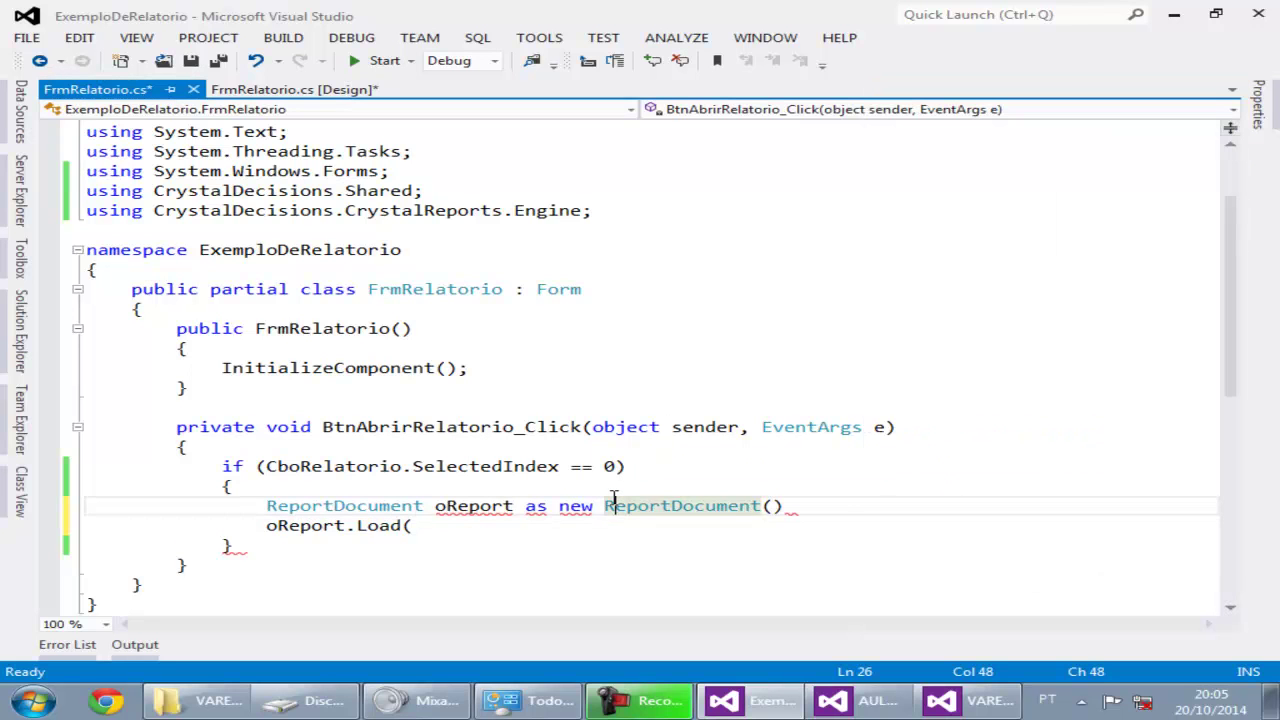
{"action": "key", "text": "End"}
{"action": "type", "text": ";"}
{"action": "key", "text": "Down"}
{"action": "key", "text": "Down"}
{"action": "key", "text": "Up"}
{"action": "key", "text": "Up"}
{"action": "key", "text": "Up"}
{"action": "key", "text": "Down"}
{"action": "key", "text": "End"}
{"action": "key", "text": "ctrl+Left"}
{"action": "key", "text": "ctrl+Left"}
{"action": "key", "text": "ctrl+Left"}
{"action": "key", "text": "shift+Right"}
{"action": "key", "text": "shift+Right"}
{"action": "type", "text": "="}
{"action": "key", "text": "Down"}
{"action": "key", "text": "Down"}
{"action": "key", "text": "Up"}
{"action": "key", "text": "Up"}
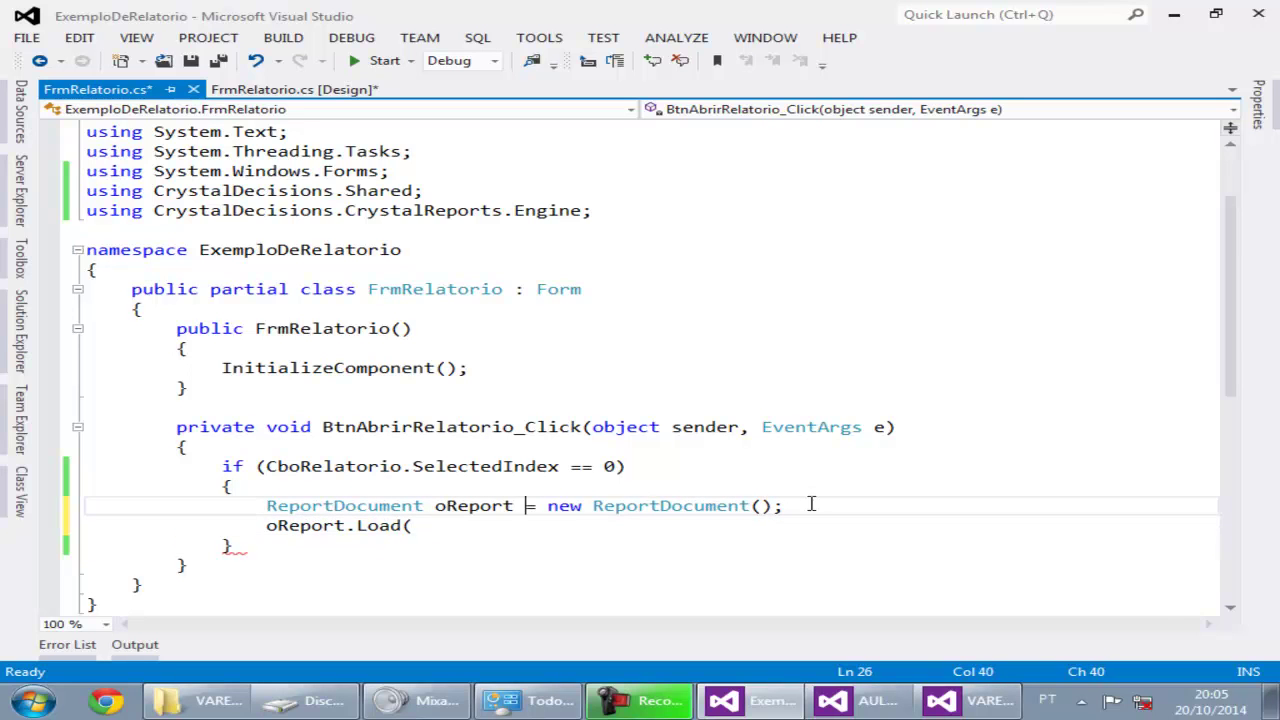